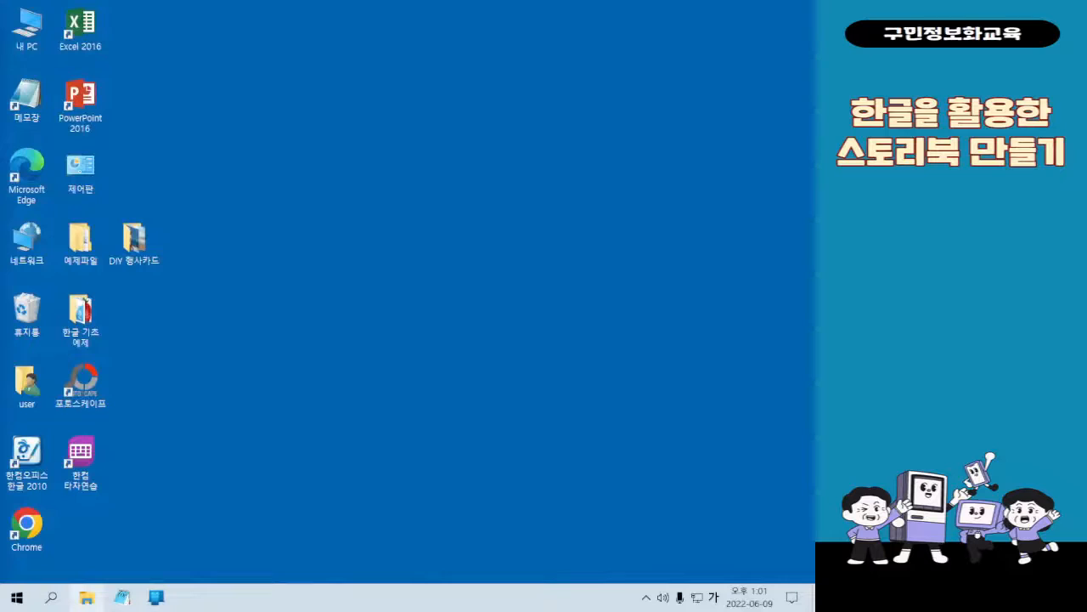
# Open Hancom Office Hangul 2010 from the desktop
pyautogui.press('Hangul')
pyautogui.press('Hangul')
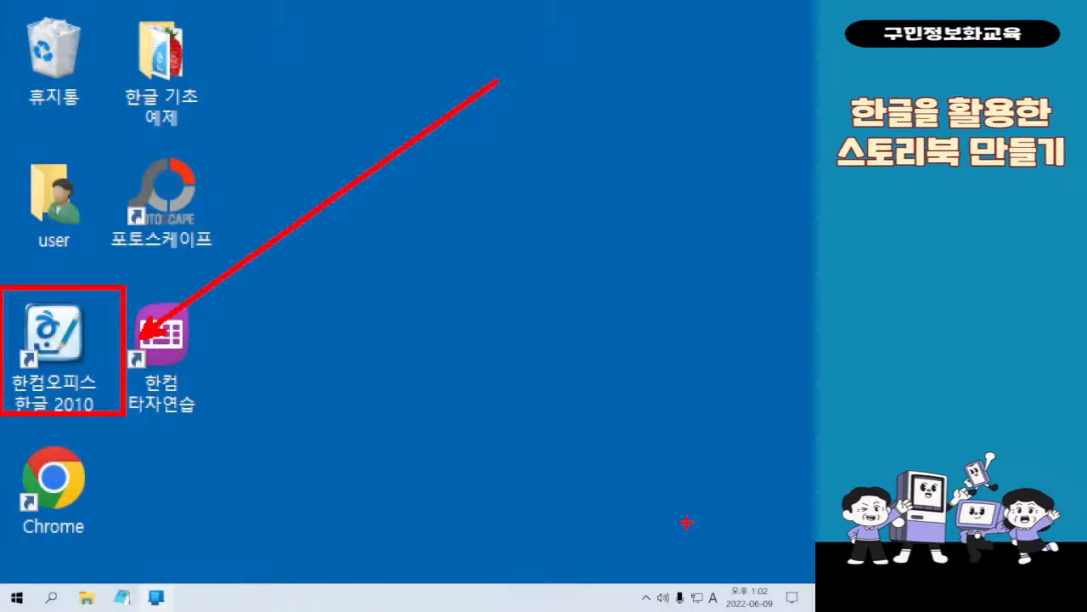
pyautogui.press('Escape')
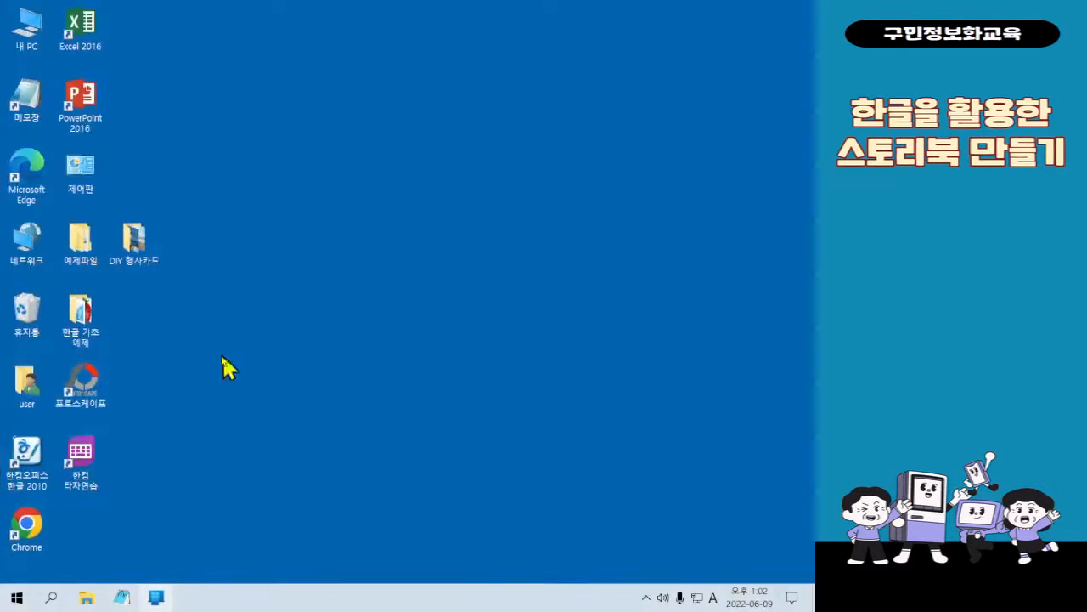
pyautogui.doubleClick(46, 459)
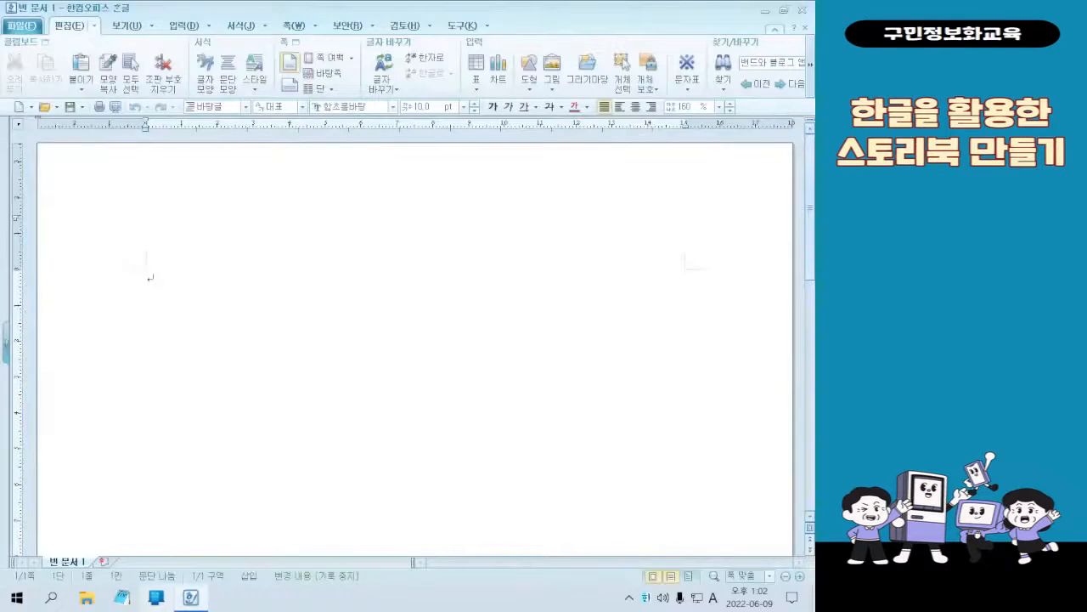
# View the finished storybook cover and My Story page images, minimise the image viewer, and close the blank Hangul document
pyautogui.click(92, 600)
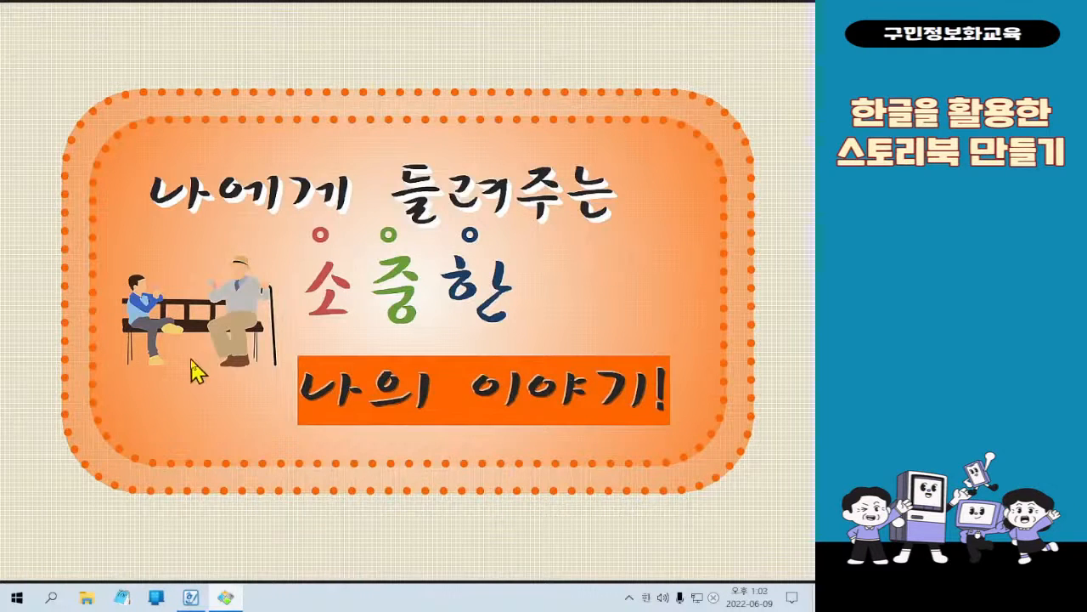
pyautogui.click(451, 354)
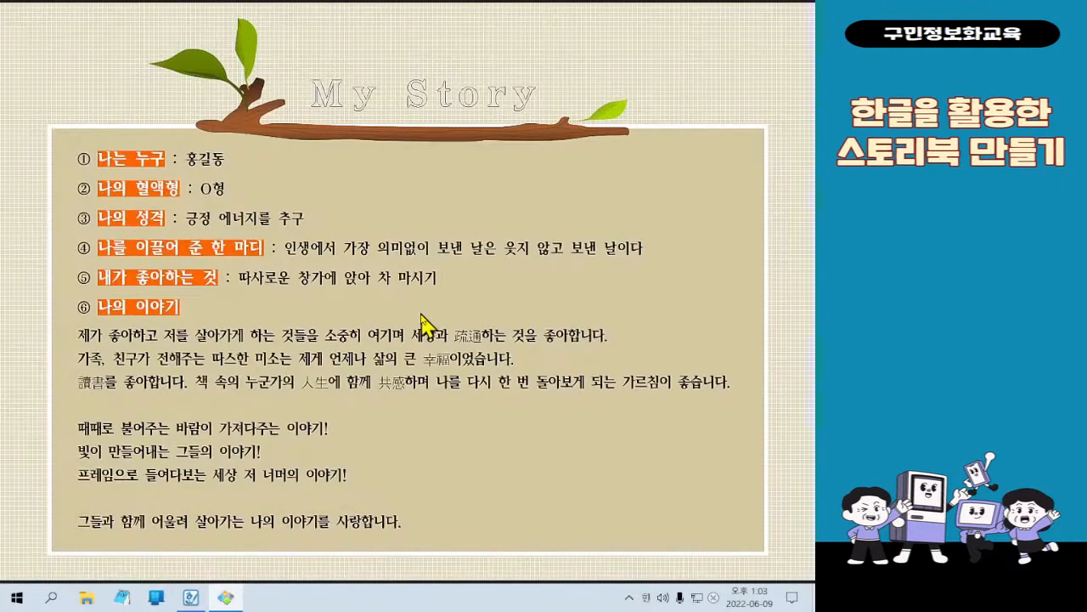
pyautogui.press('pageup')
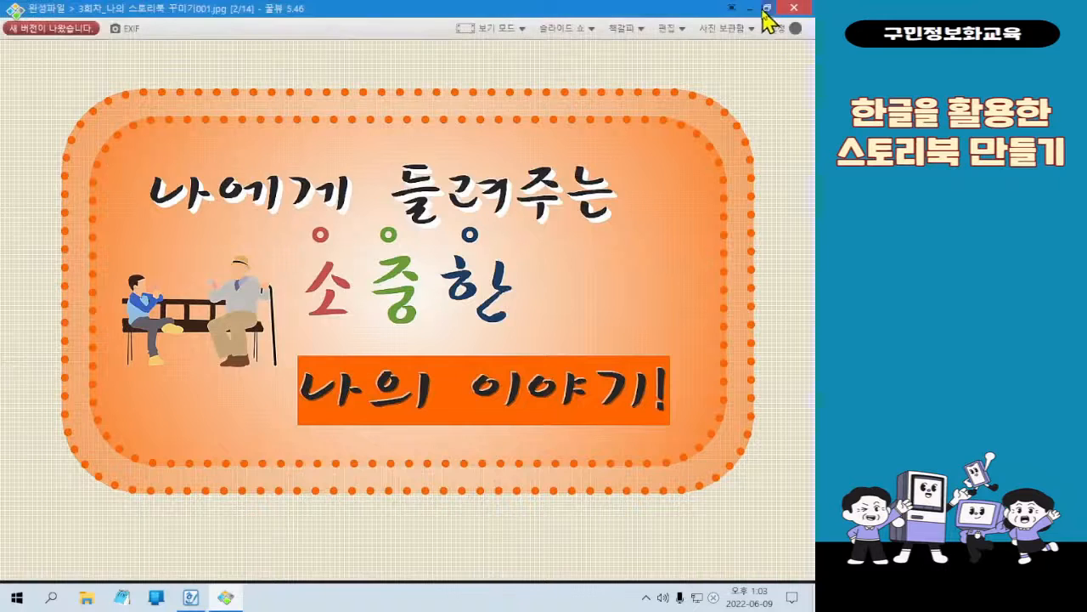
pyautogui.click(751, 8)
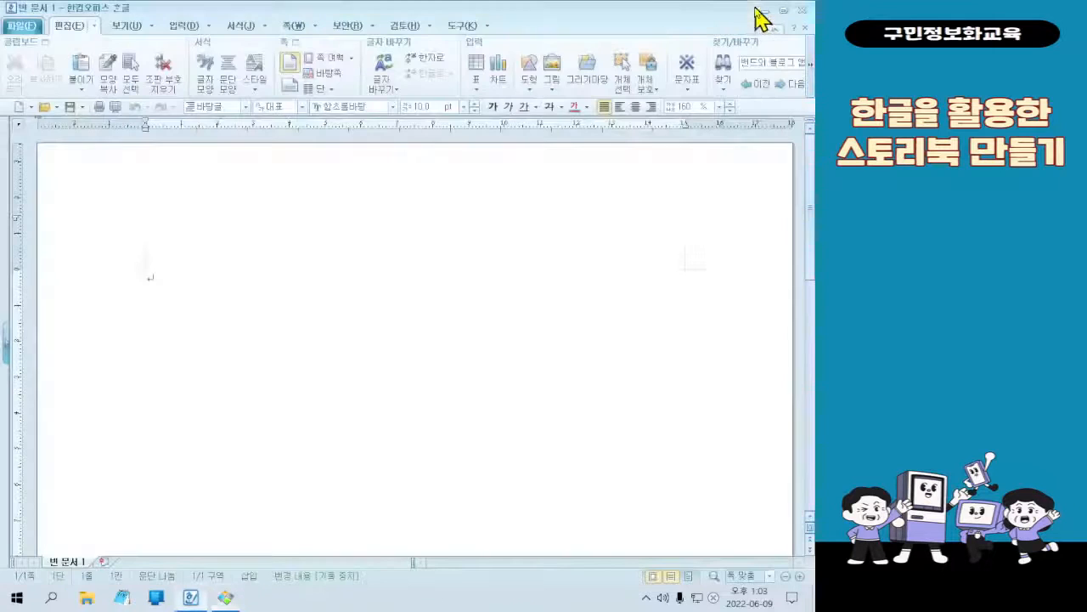
pyautogui.click(801, 10)
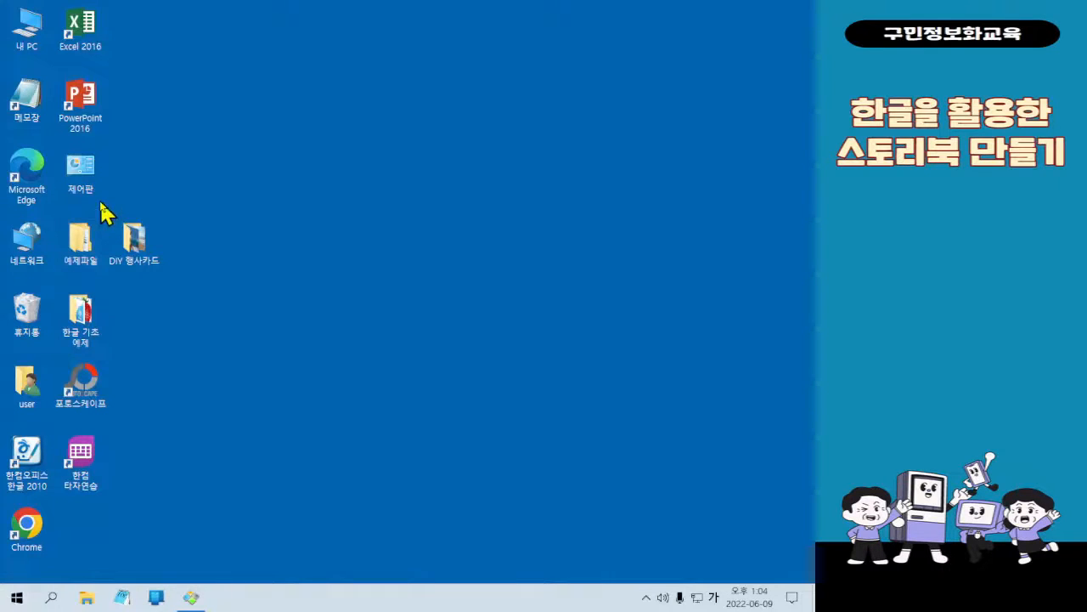
pyautogui.hotkey('ctrl', '1')
pyautogui.click(68, 162)
pyautogui.moveTo(13, 141)
pyautogui.mouseDown()
pyautogui.moveTo(110, 279)
pyautogui.moveTo(648, 160)
pyautogui.mouseUp()
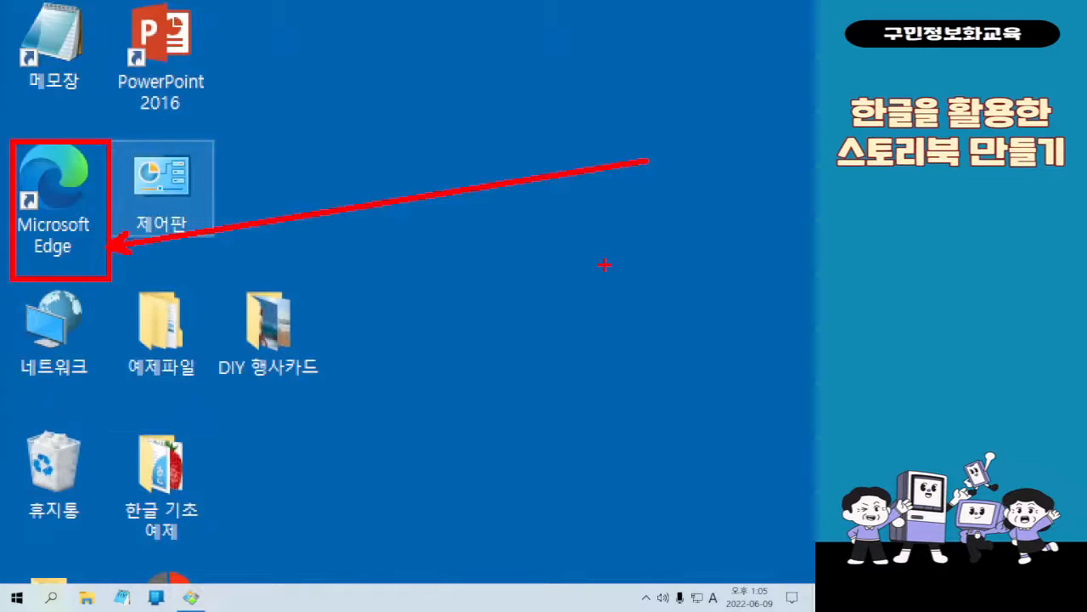
# Open Microsoft Edge and search Naver for "눈누"
pyautogui.doubleClick(42, 166)
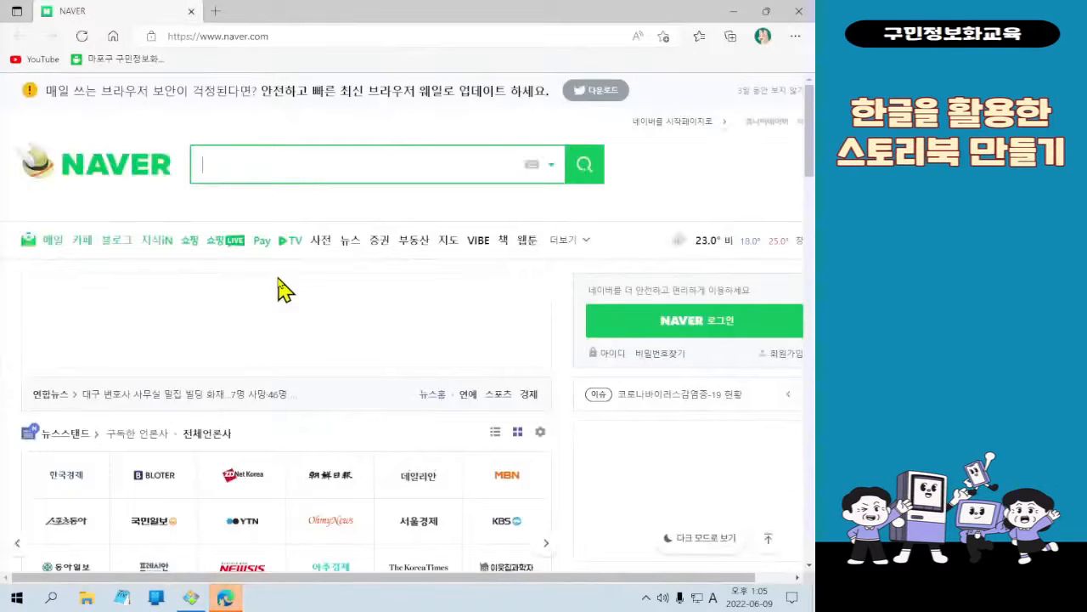
pyautogui.click(335, 160)
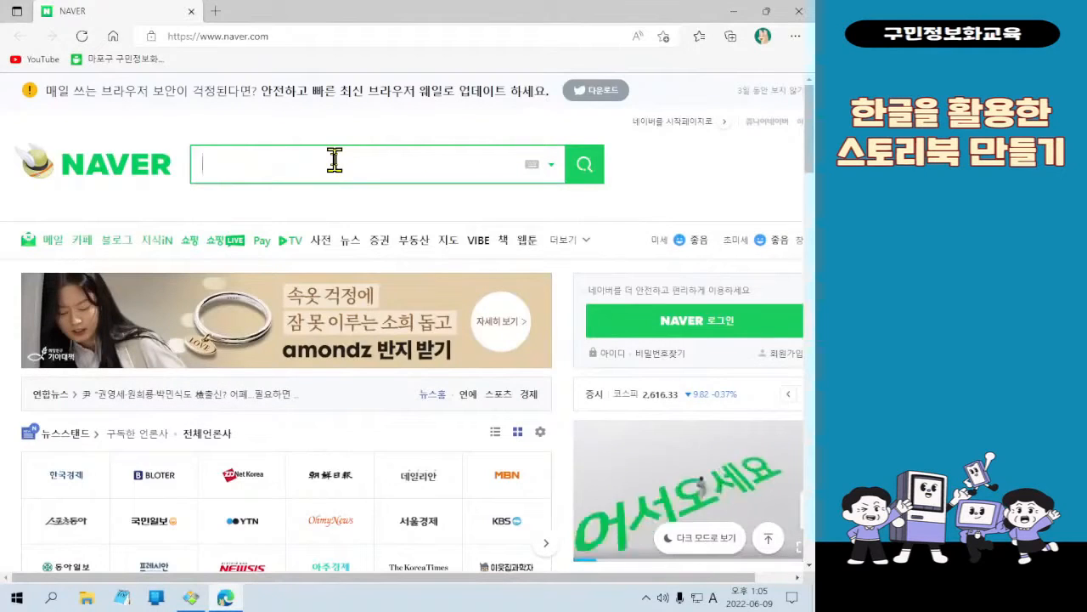
pyautogui.write('눈누')
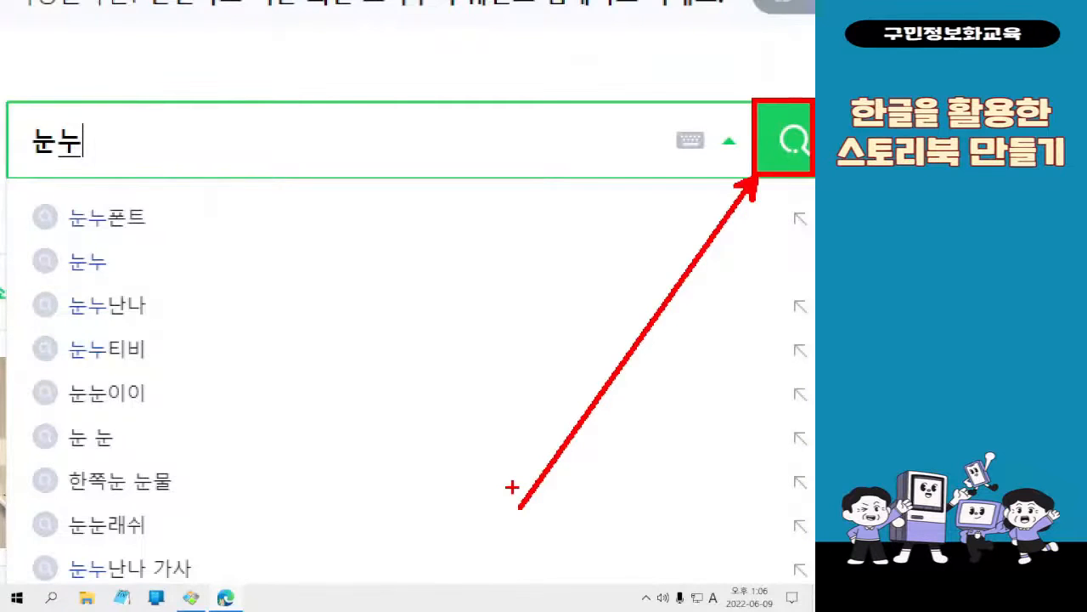
pyautogui.click(805, 148)
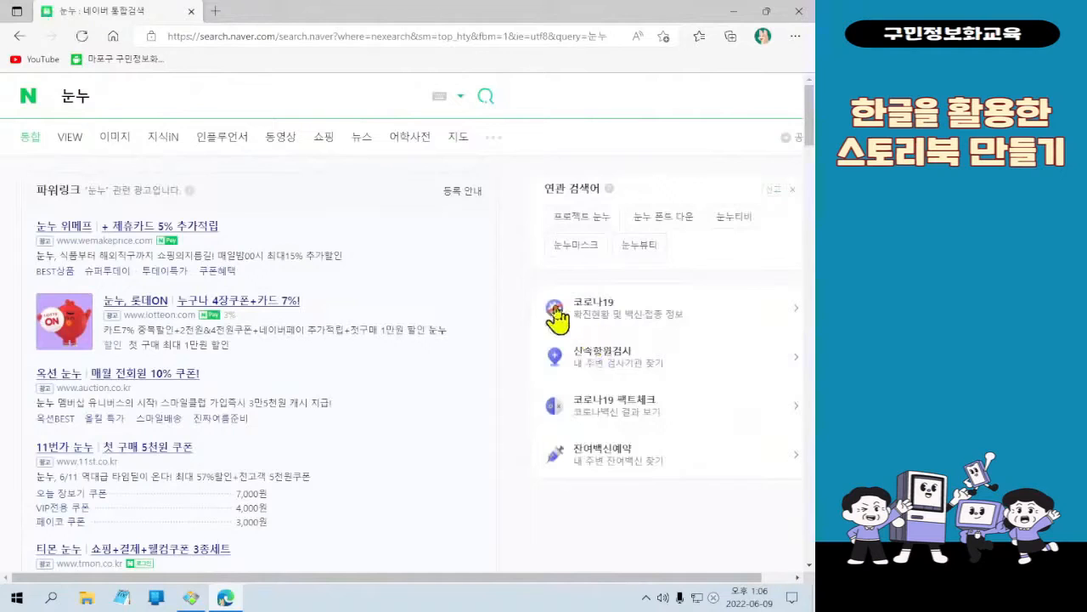
# Open the 눈누 site (noonnu.cc) from the Naver search results
pyautogui.scroll(-2, 247, 200)
pyautogui.scroll(-3, 242, 196)
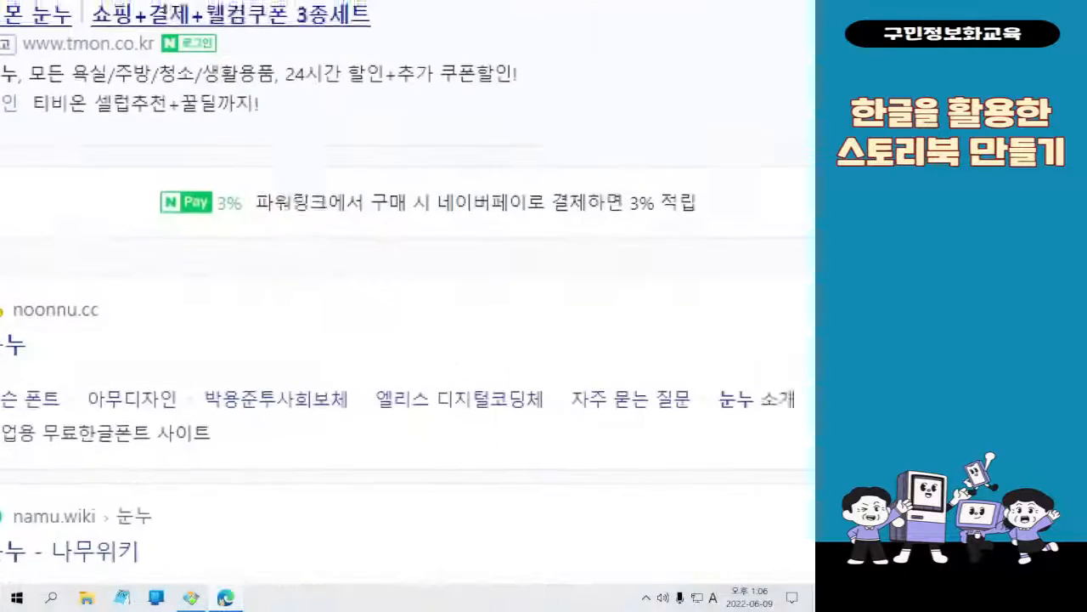
pyautogui.click(102, 496)
pyautogui.moveTo(0, 263); pyautogui.dragTo(204, 360)
pyautogui.moveTo(221, 248)
pyautogui.mouseDown()
pyautogui.moveTo(254, 255)
pyautogui.moveTo(271, 219)
pyautogui.mouseUp()
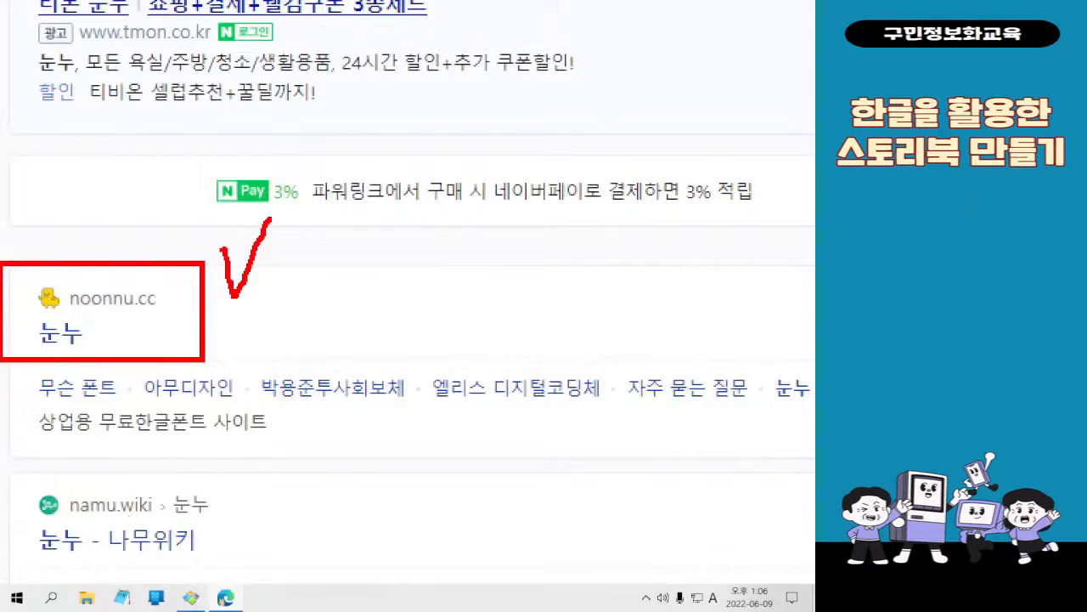
pyautogui.click(60, 332)
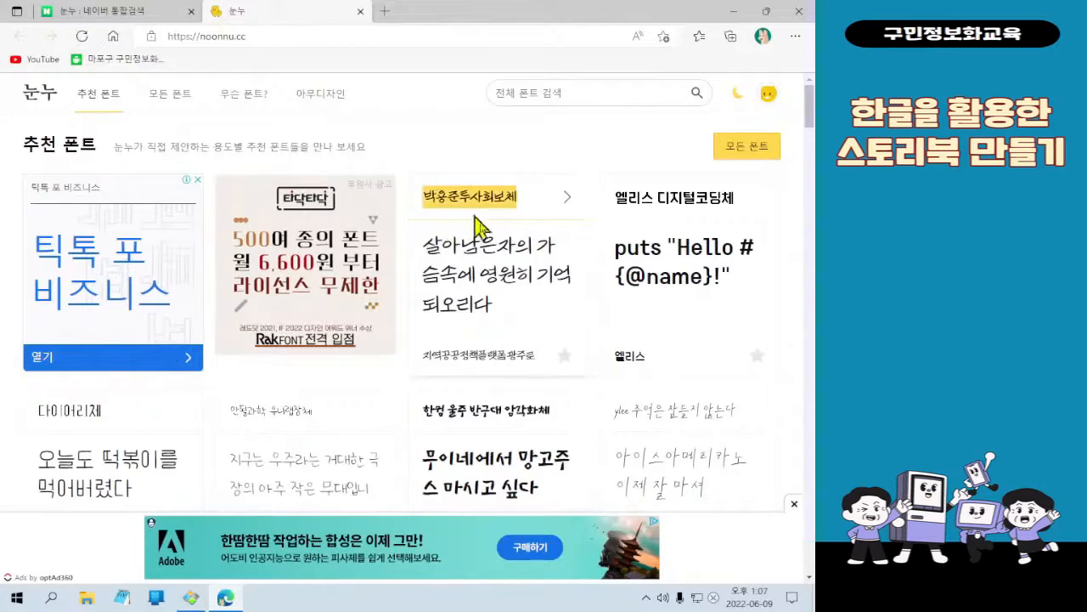
# Open the 모든 폰트 (all fonts) page on 눈누 and dismiss the advertisement
pyautogui.scroll(-1, 463, 298)
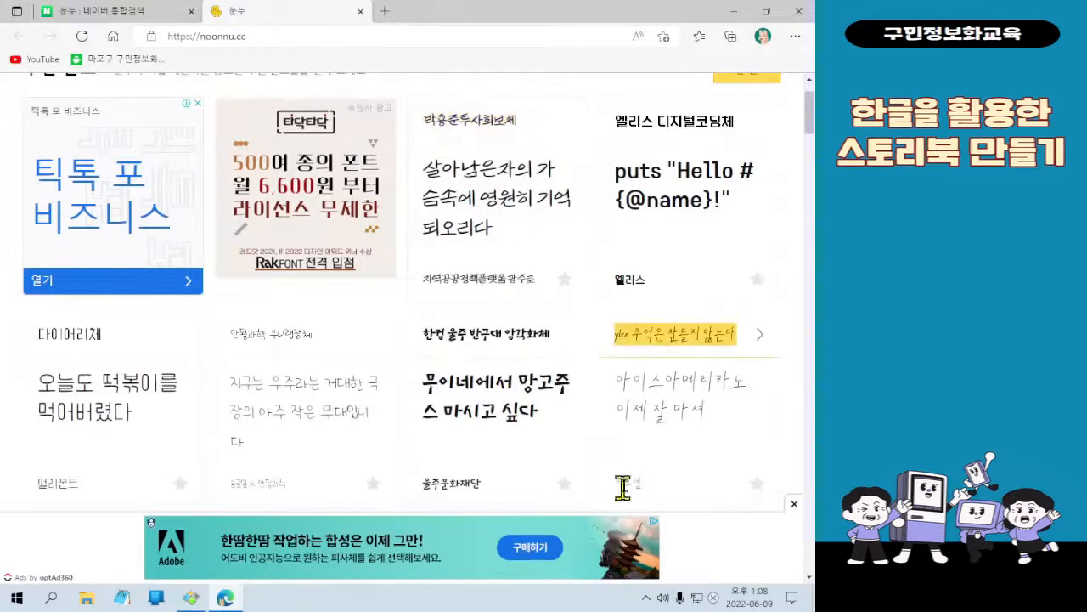
pyautogui.scroll(1, 637, 441)
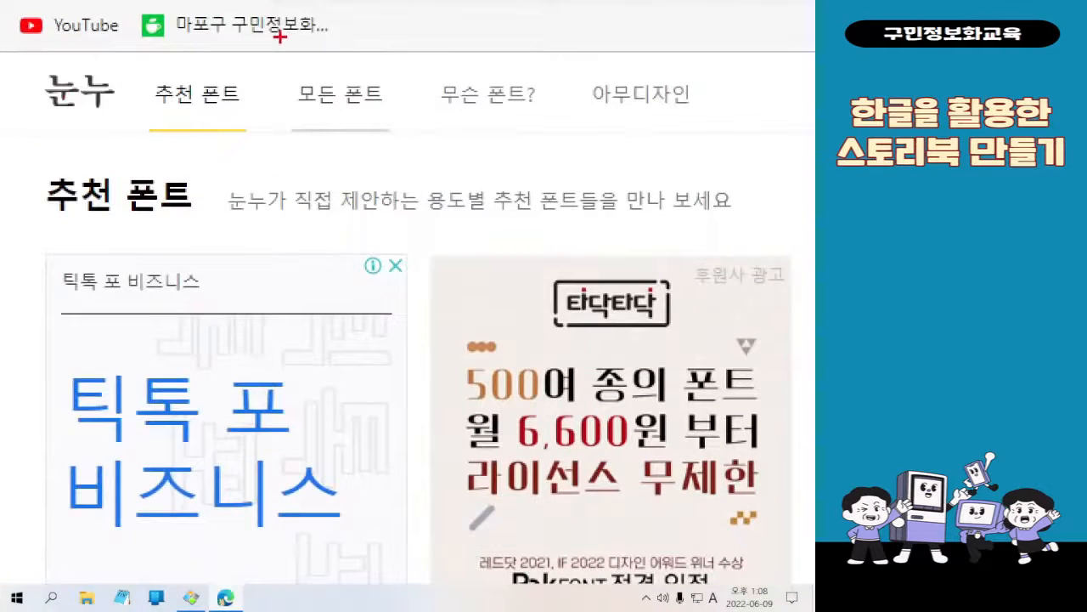
pyautogui.moveTo(279, 37)
pyautogui.mouseDown()
pyautogui.moveTo(388, 114)
pyautogui.moveTo(411, 151)
pyautogui.mouseUp()
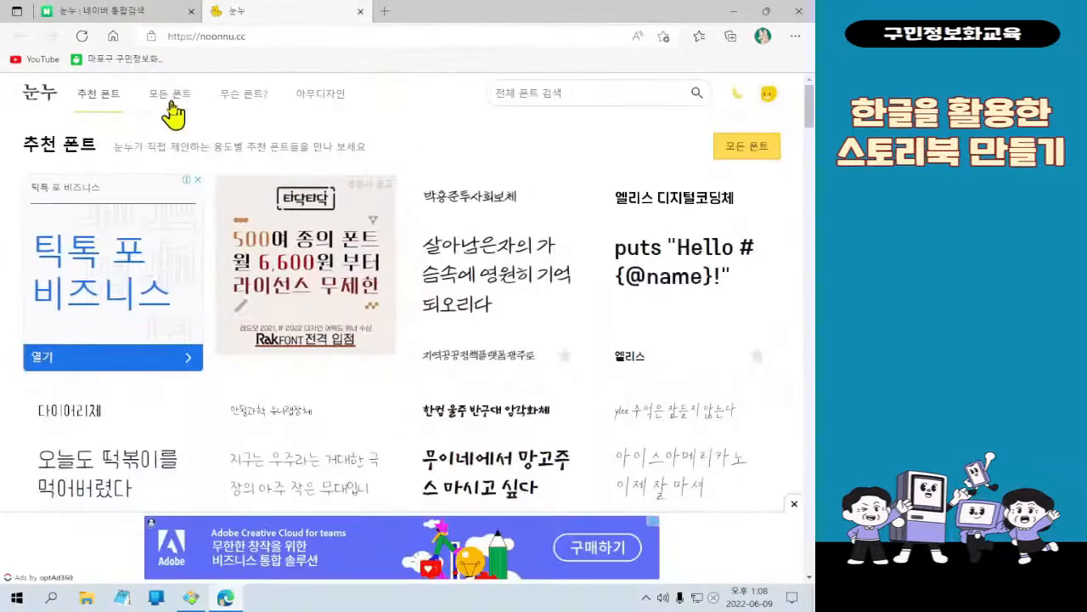
pyautogui.click(340, 95)
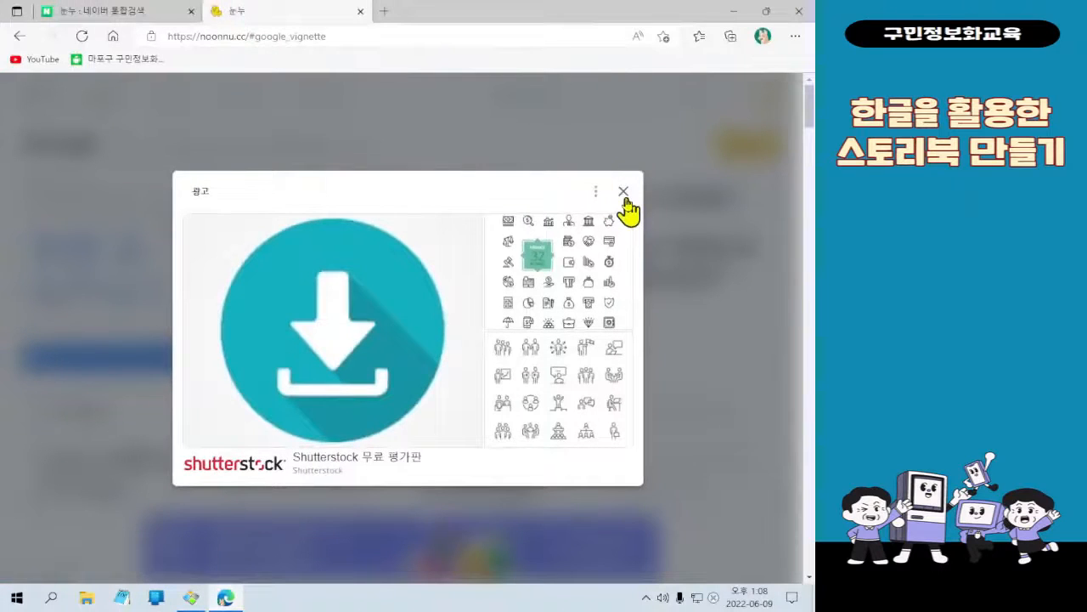
pyautogui.click(565, 140)
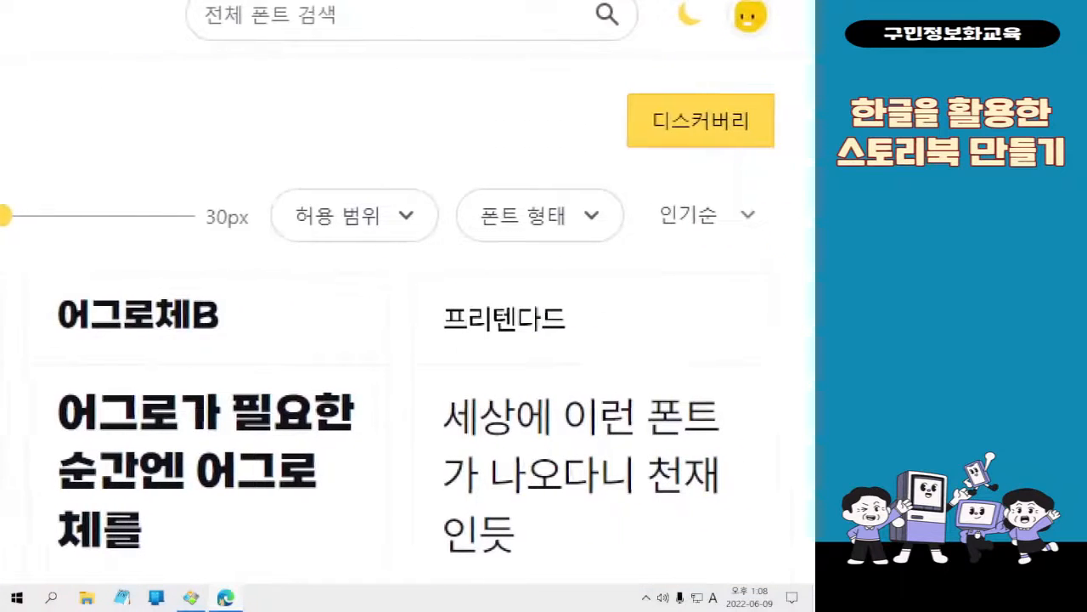
# Filter the font list by the 고딕 (Gothic) font style
pyautogui.moveTo(436, 178); pyautogui.dragTo(611, 254)
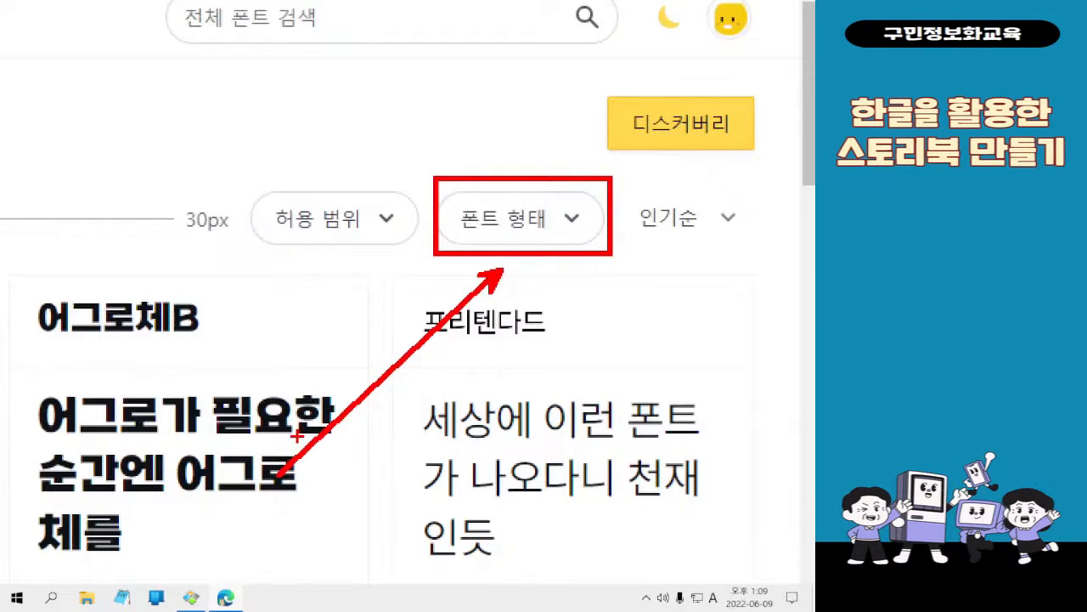
pyautogui.click(488, 232)
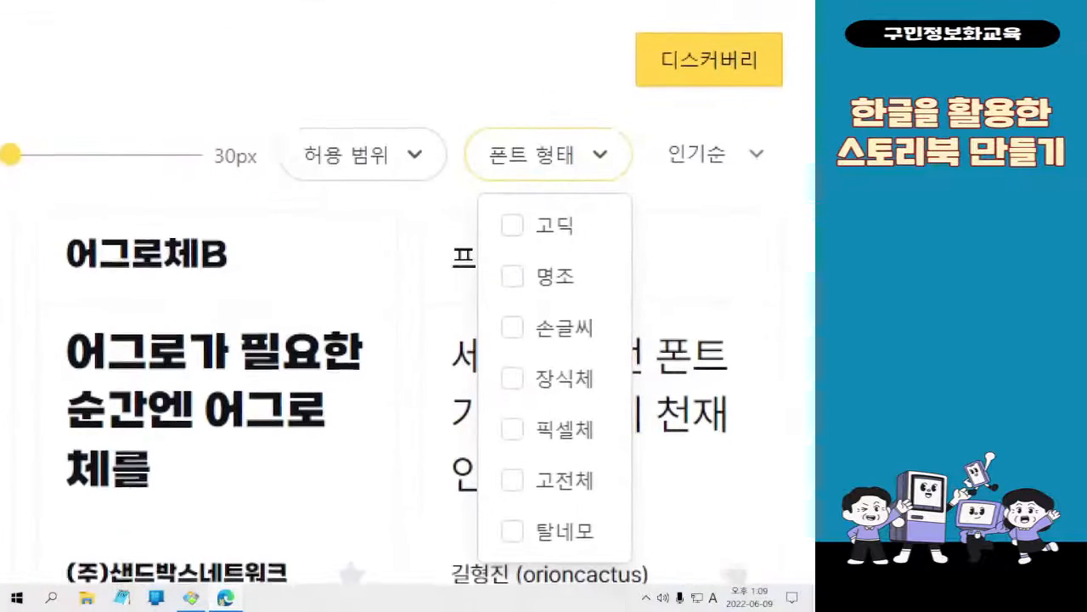
pyautogui.click(713, 250)
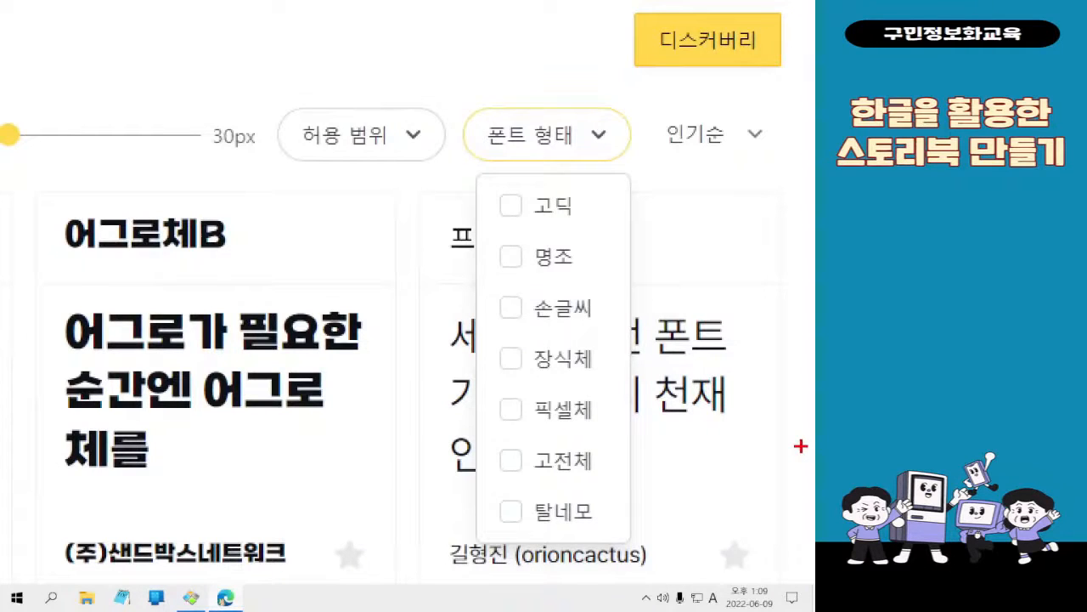
pyautogui.moveTo(476, 180); pyautogui.dragTo(582, 242)
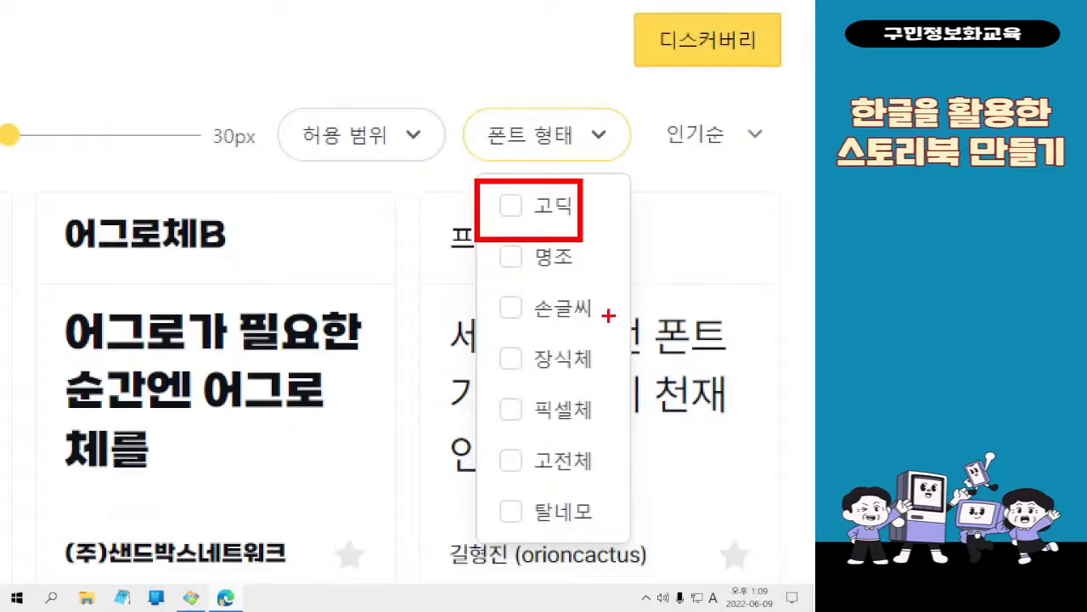
pyautogui.click(551, 207)
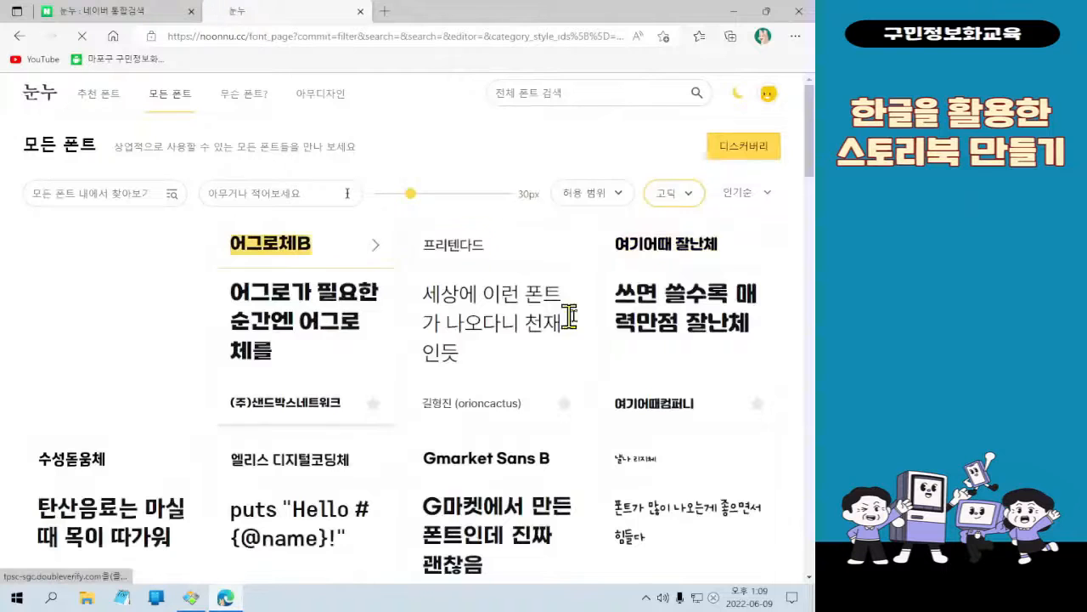
# Browse the Gothic fonts and compare them with the finished storybook cover in the image viewer
pyautogui.scroll(-1, 661, 312)
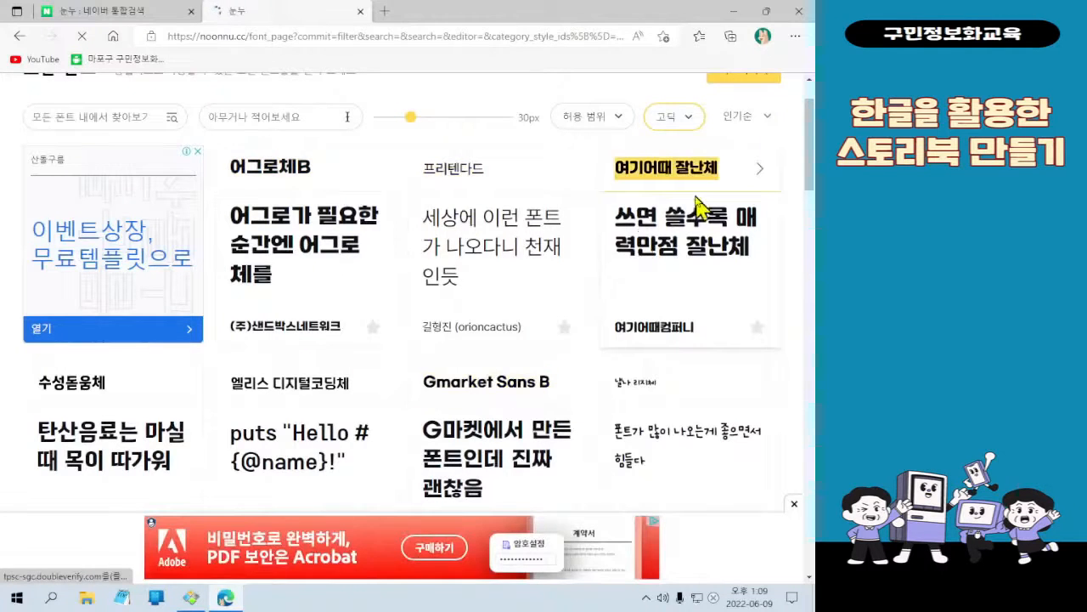
pyautogui.scroll(-1, 408, 321)
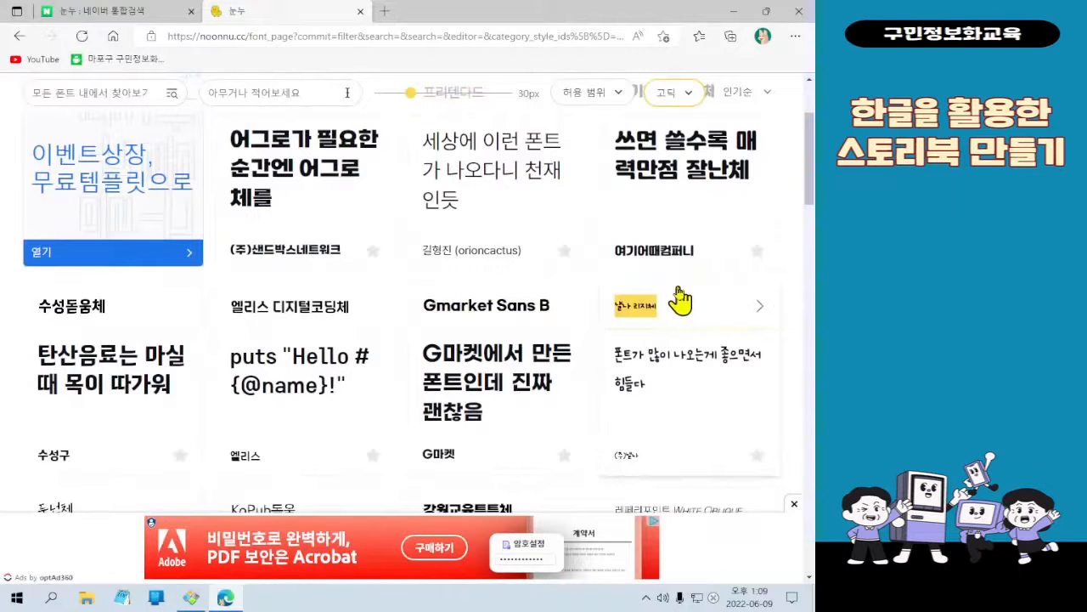
pyautogui.scroll(-2, 352, 352)
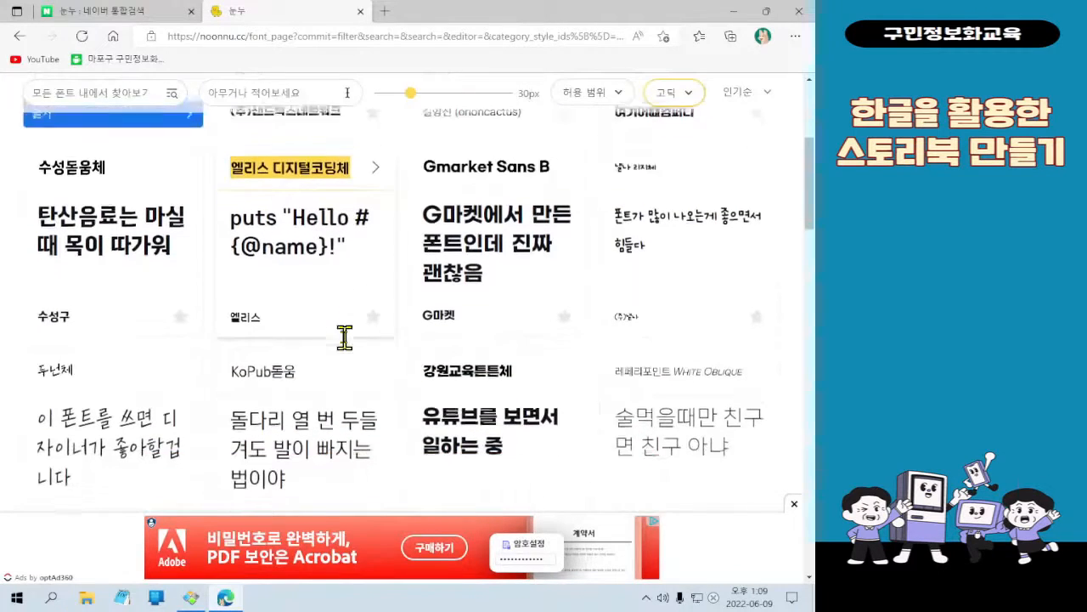
pyautogui.click(202, 598)
pyautogui.moveTo(784, 12)
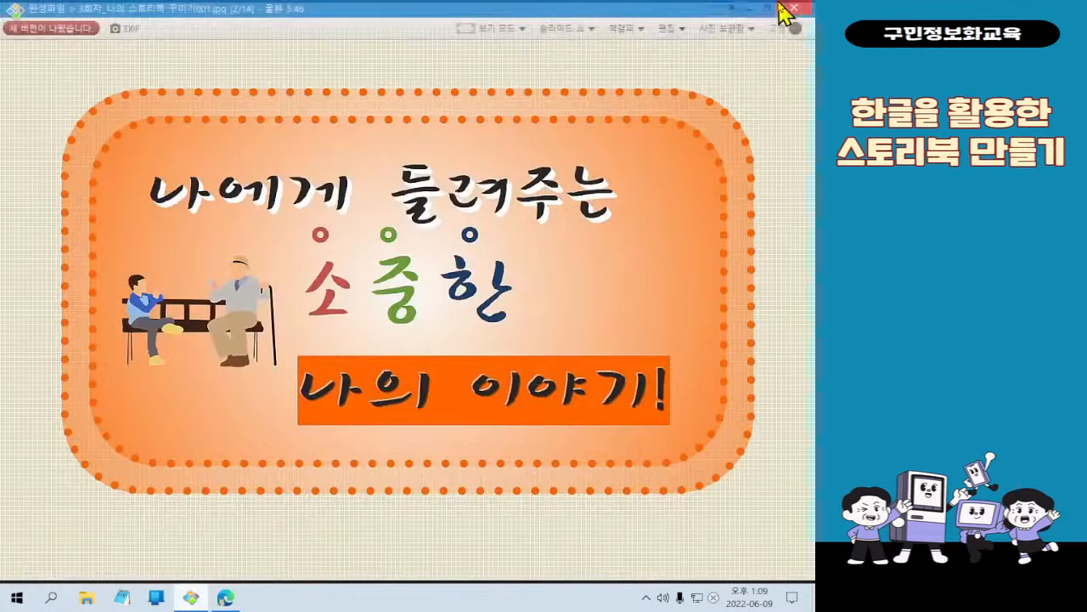
pyautogui.click(749, 8)
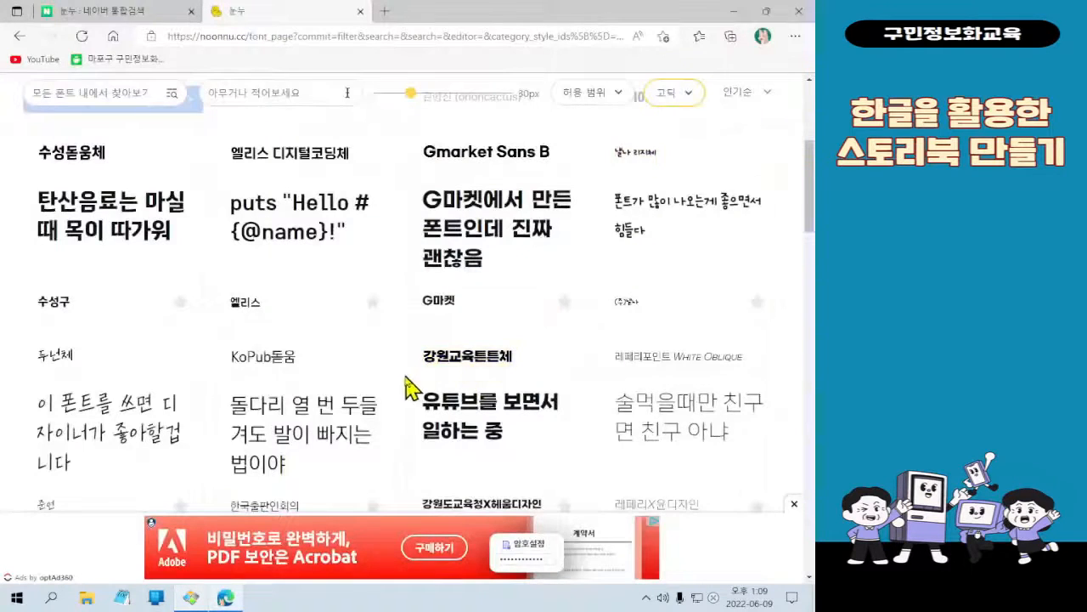
# Open the 여기어때 잘난체 font page and enter "안녕하세요" as its preview text
pyautogui.scroll(2, 396, 370)
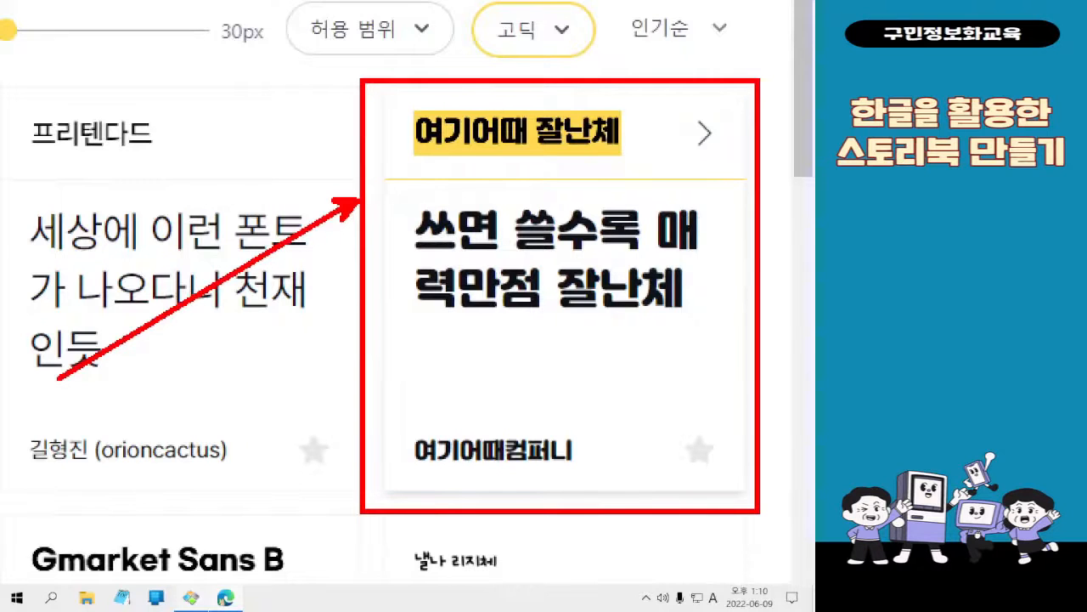
pyautogui.click(616, 172)
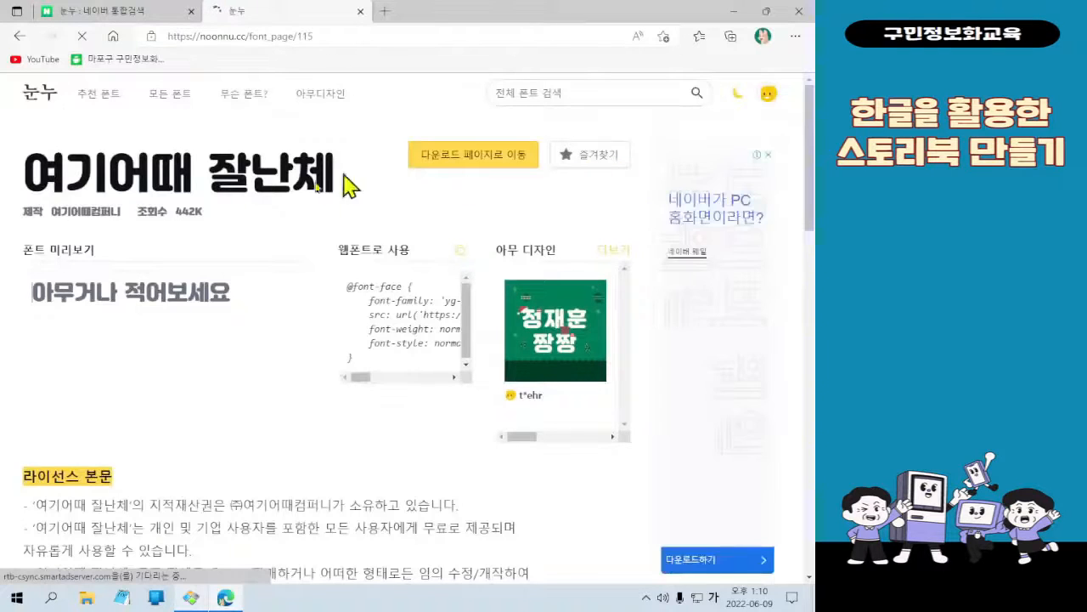
pyautogui.click(98, 304)
pyautogui.click(99, 303)
pyautogui.write('DK')
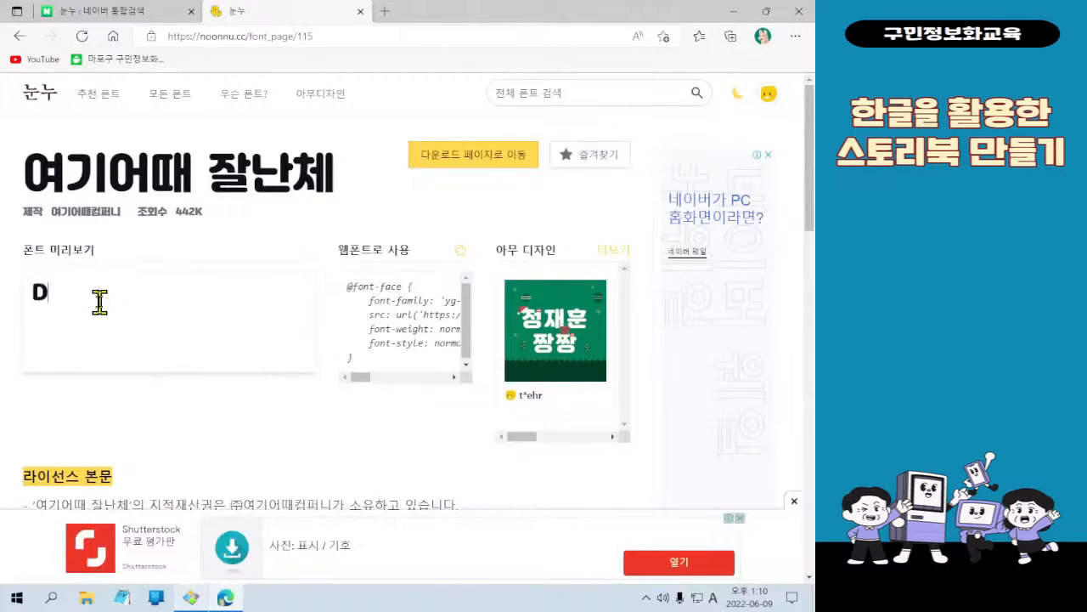
pyautogui.press('BackSpace')
pyautogui.press('BackSpace')
pyautogui.write('안녕하세요')
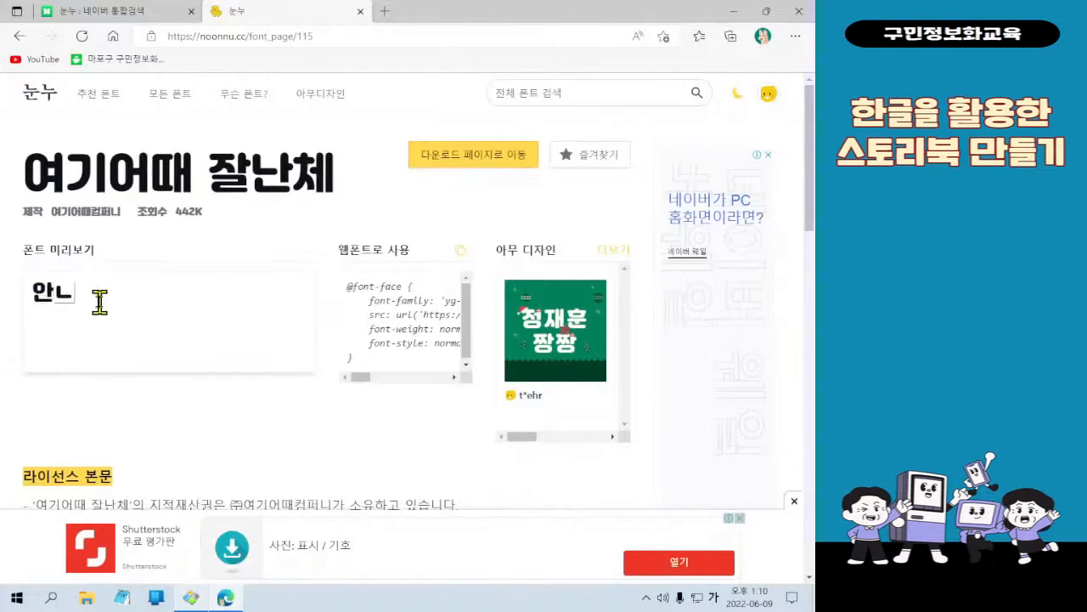
pyautogui.write('~')
# Complete the preview text of 여기어때 잘난체 with "~" and a second line reading "반갑습니다^^"
pyautogui.press('Return')
pyautogui.write('반갑습니')
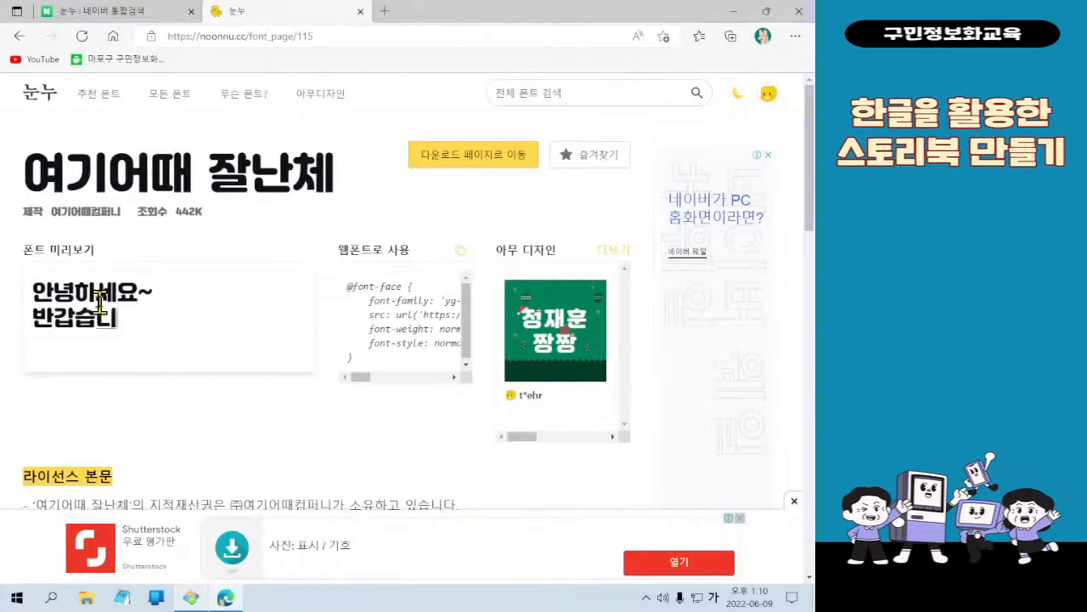
pyautogui.write('다^^')
pyautogui.hotkey('ctrl', '2')
pyautogui.moveTo(6, 253)
pyautogui.mouseDown()
pyautogui.moveTo(145, 339)
pyautogui.moveTo(222, 357)
pyautogui.mouseUp()
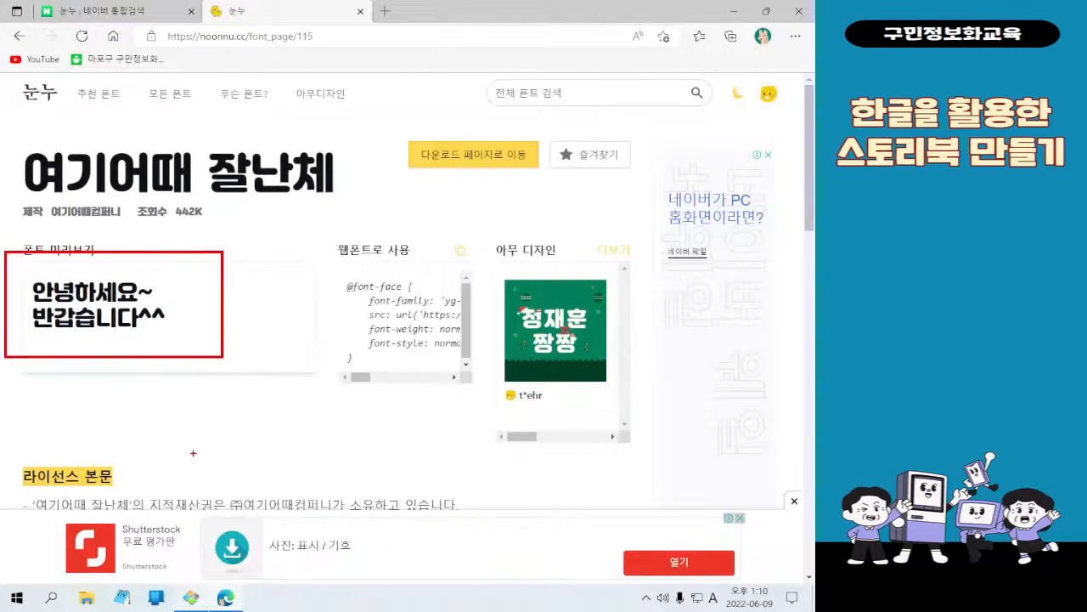
pyautogui.click(263, 357)
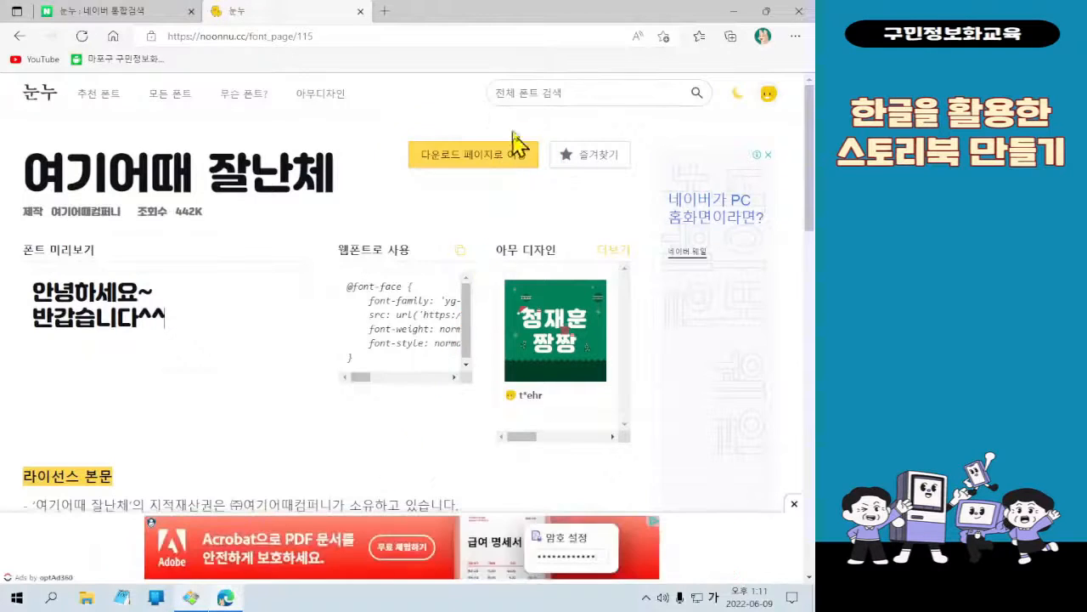
# Open the download page of 여기어때 잘난체 and go to its Download section
pyautogui.click(515, 158)
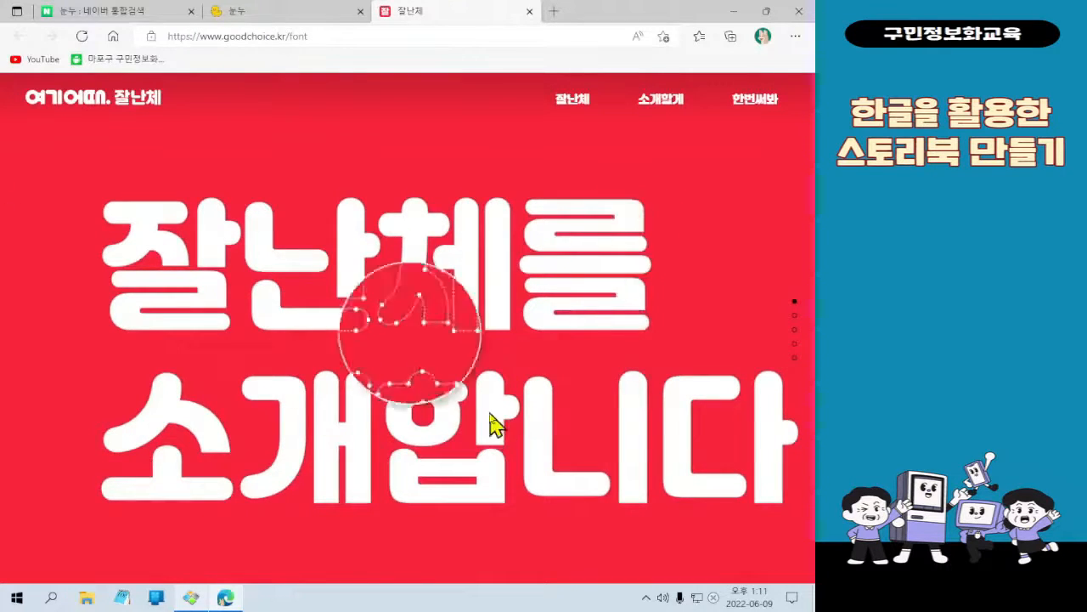
pyautogui.scroll(-1, 733, 205)
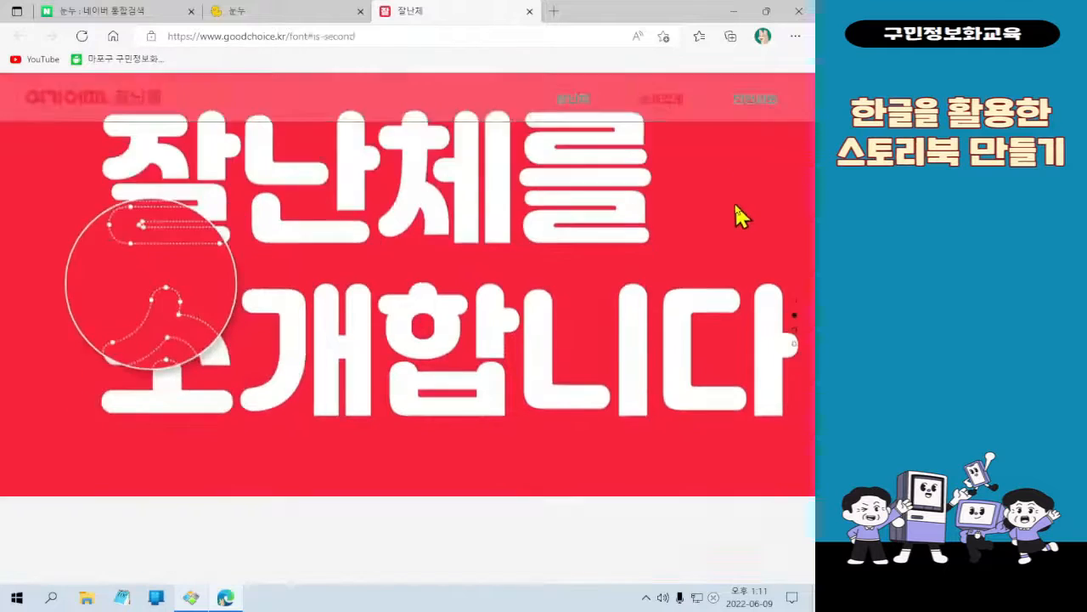
pyautogui.scroll(-1, 736, 205)
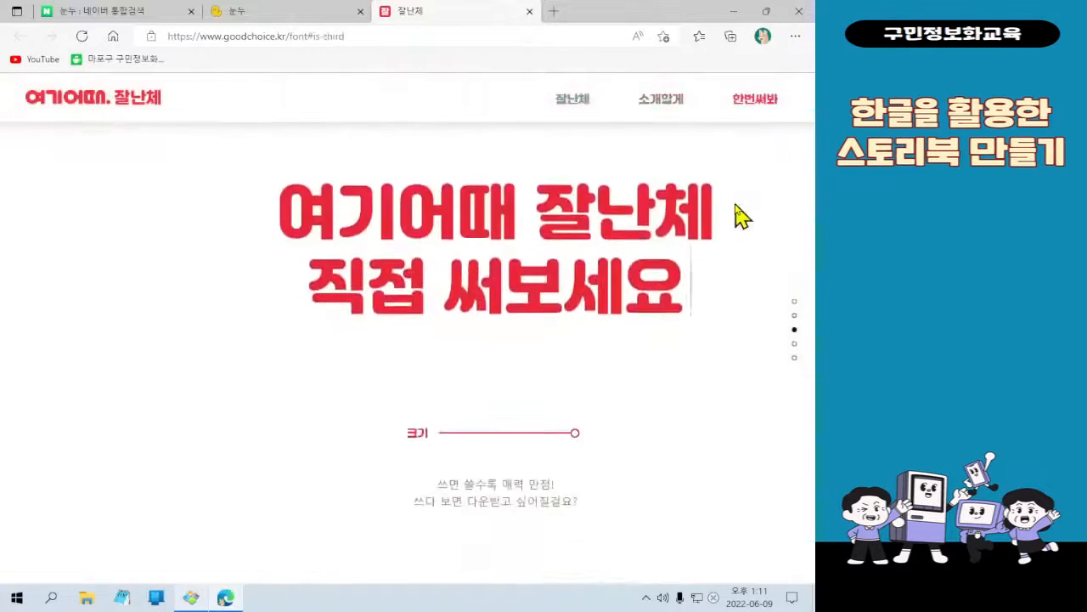
pyautogui.scroll(-1, 614, 383)
pyautogui.scroll(-1, 614, 387)
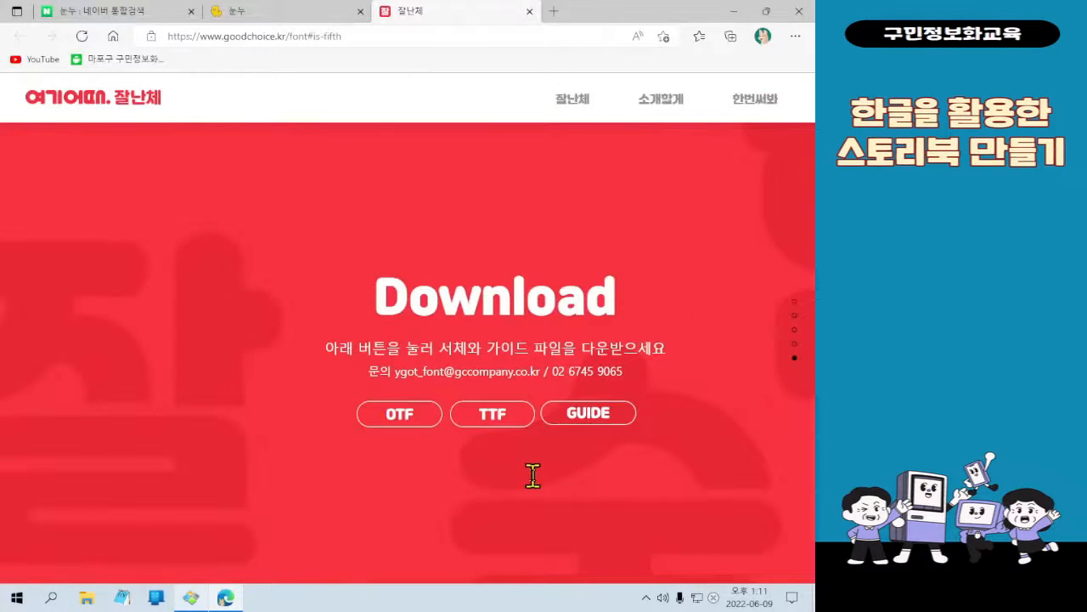
# Download the TTF version of the 여기어때 잘난체 font
pyautogui.press('F11')
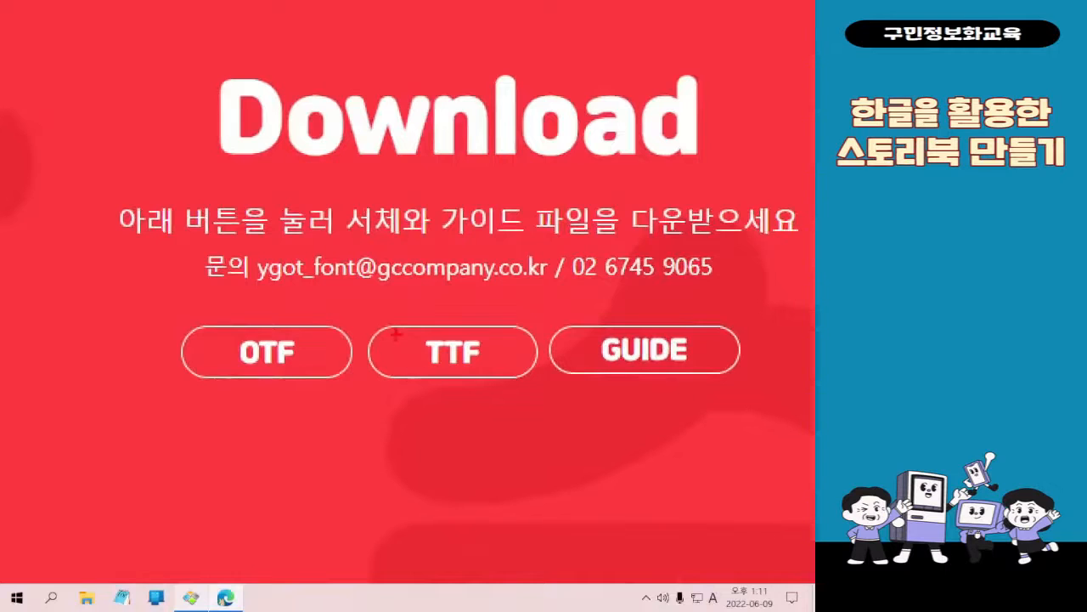
pyautogui.moveTo(363, 304)
pyautogui.mouseDown()
pyautogui.moveTo(536, 410)
pyautogui.moveTo(384, 583)
pyautogui.mouseUp()
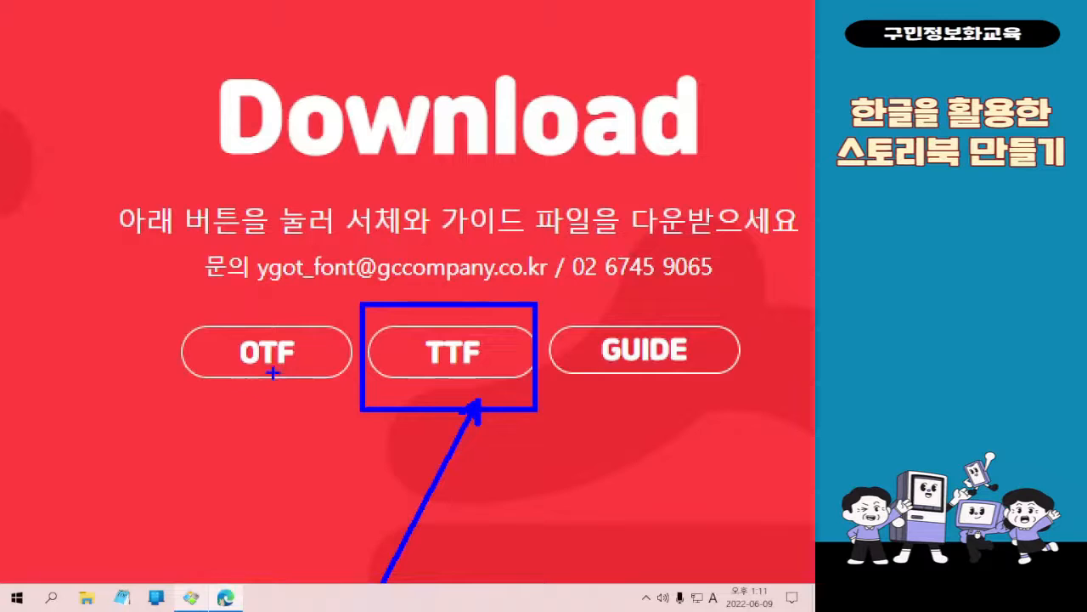
pyautogui.press('Escape')
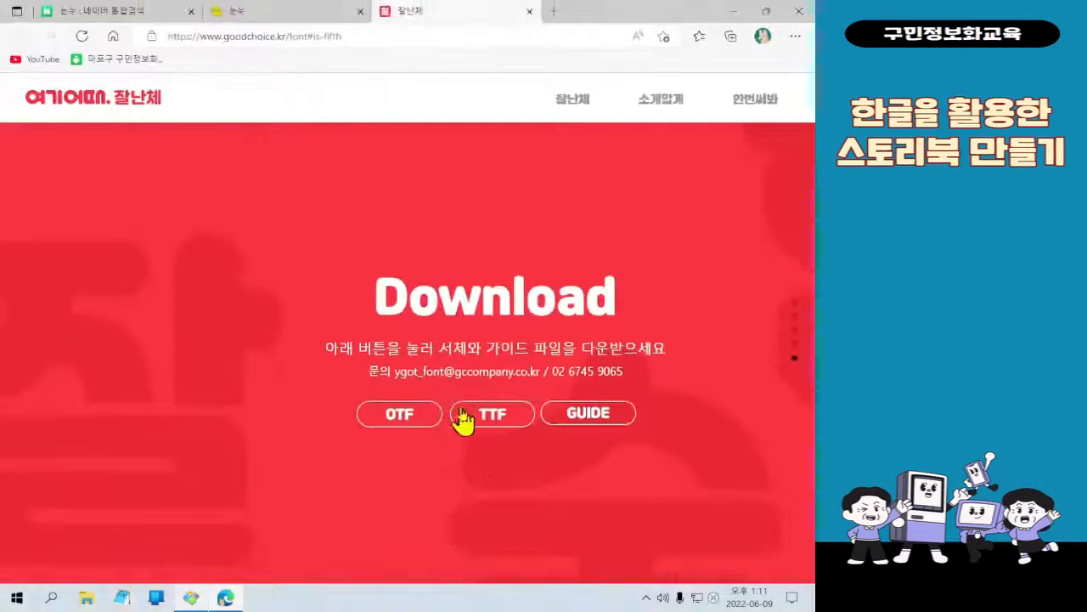
pyautogui.click(474, 410)
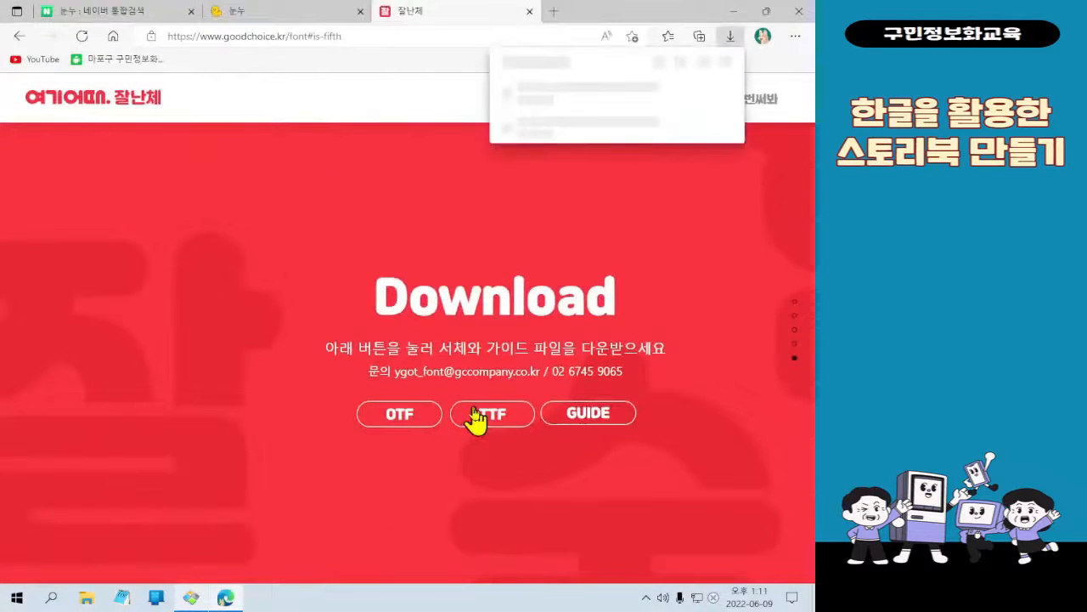
pyautogui.hotkey('ctrl', '4')
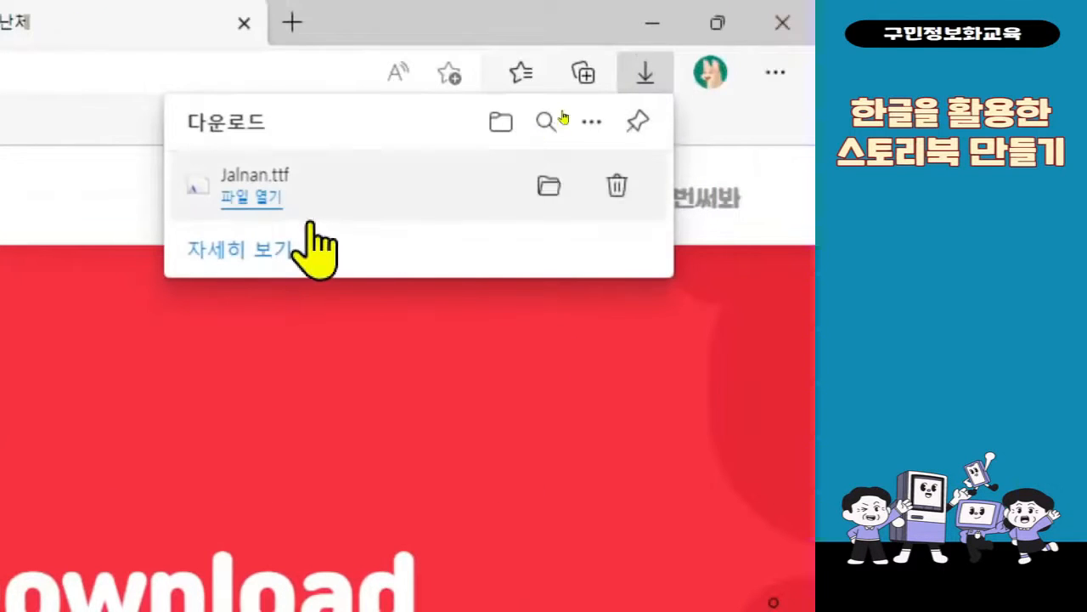
pyautogui.hotkey('ctrl', '2')
pyautogui.moveTo(202, 185); pyautogui.dragTo(816, 458)
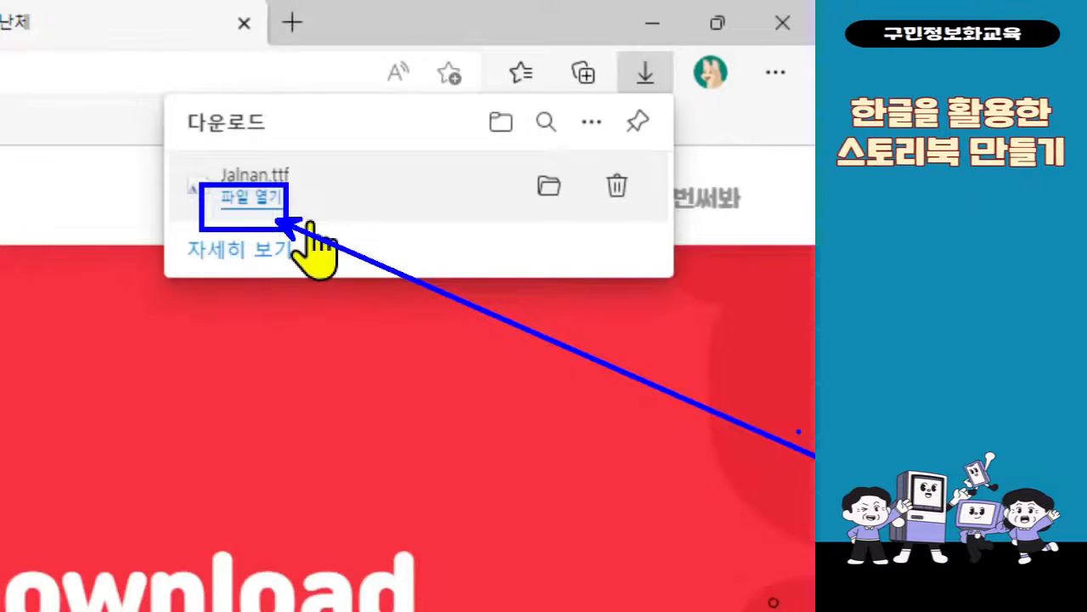
pyautogui.press('Escape')
pyautogui.hotkey('ctrl', '4')
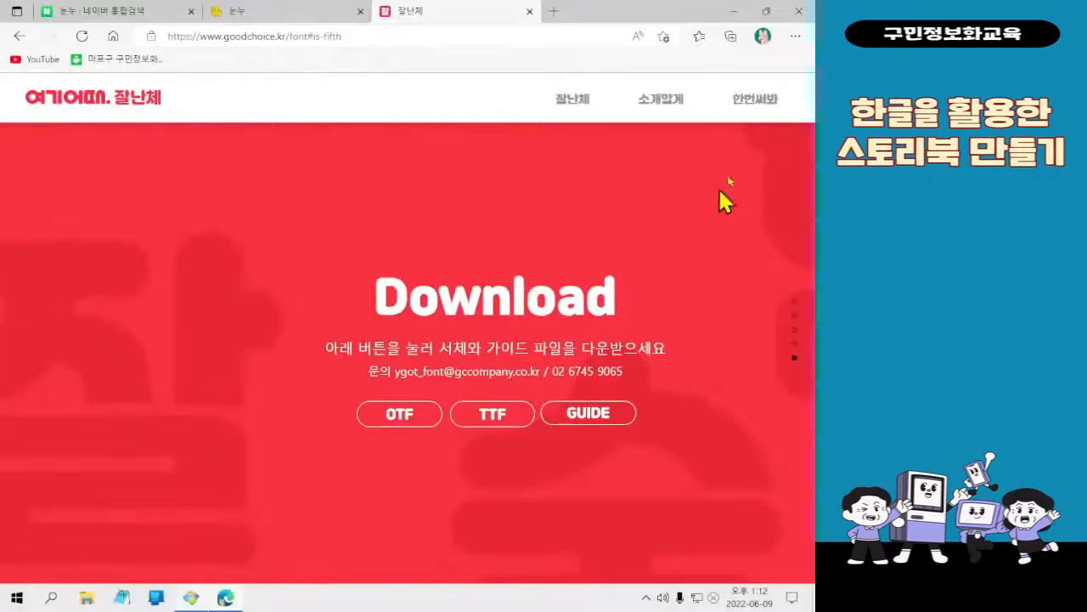
# Open the downloaded Jalnan.ttf from the browser's download list, install the font and close its preview window
pyautogui.click(795, 36)
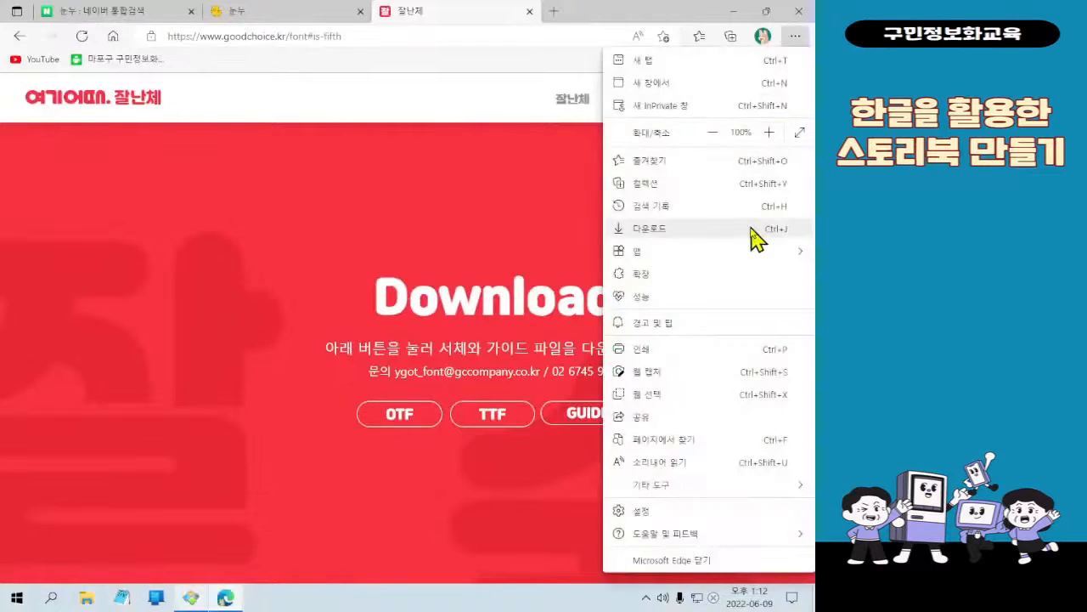
pyautogui.click(751, 229)
pyautogui.click(535, 102)
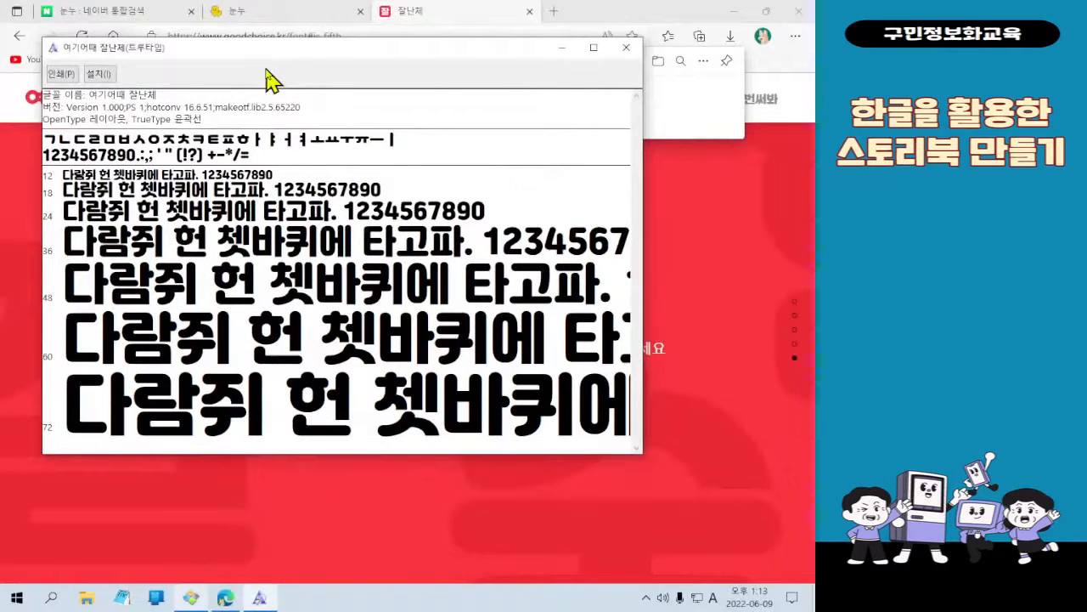
pyautogui.click(99, 73)
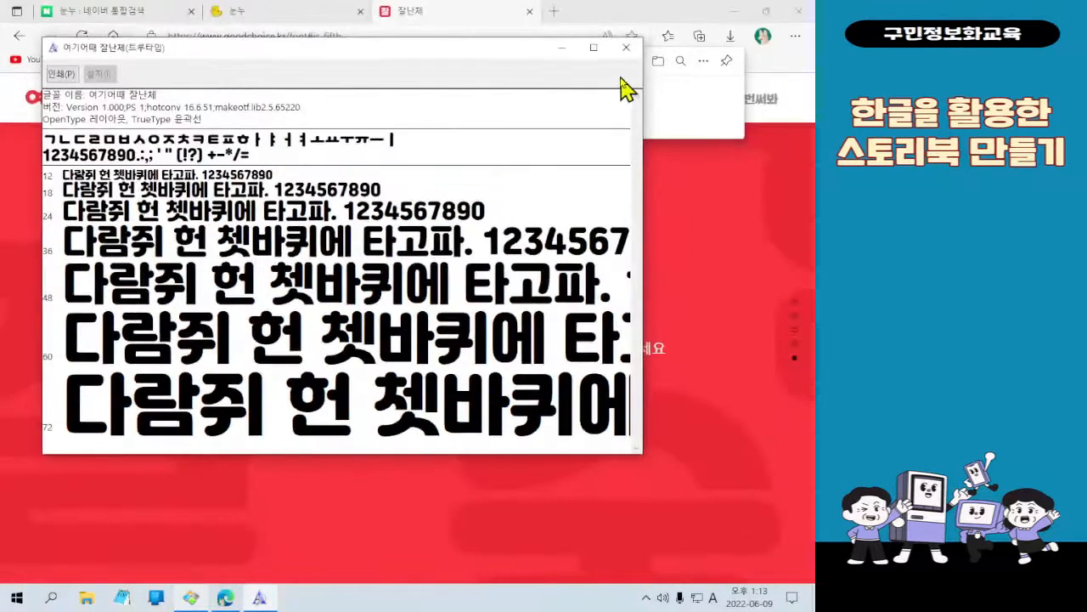
pyautogui.click(626, 56)
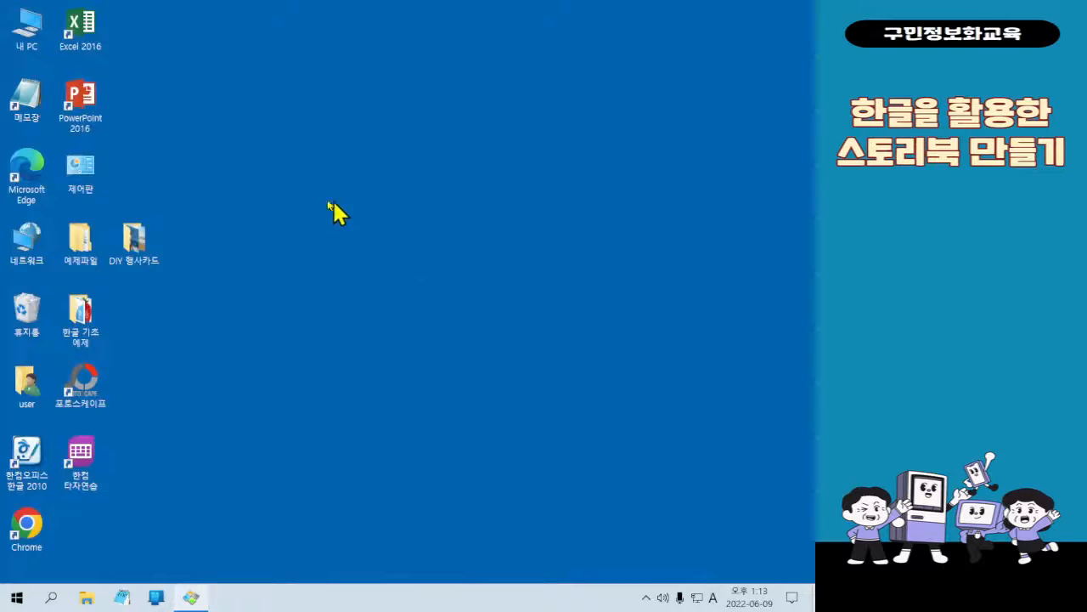
pyautogui.keyDown('ctrl'); pyautogui.scroll(3, 46, 64); pyautogui.keyUp('ctrl')
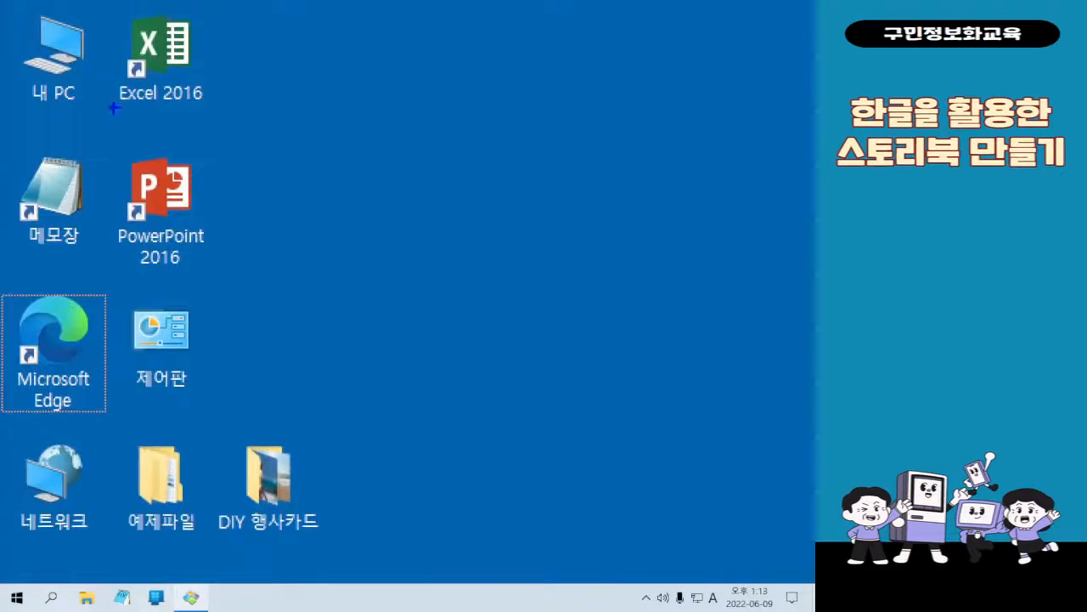
pyautogui.press('r')
pyautogui.moveTo(12, 4)
pyautogui.mouseDown()
pyautogui.moveTo(114, 132)
pyautogui.moveTo(695, 332)
pyautogui.mouseUp()
pyautogui.press('g')
pyautogui.press('r')
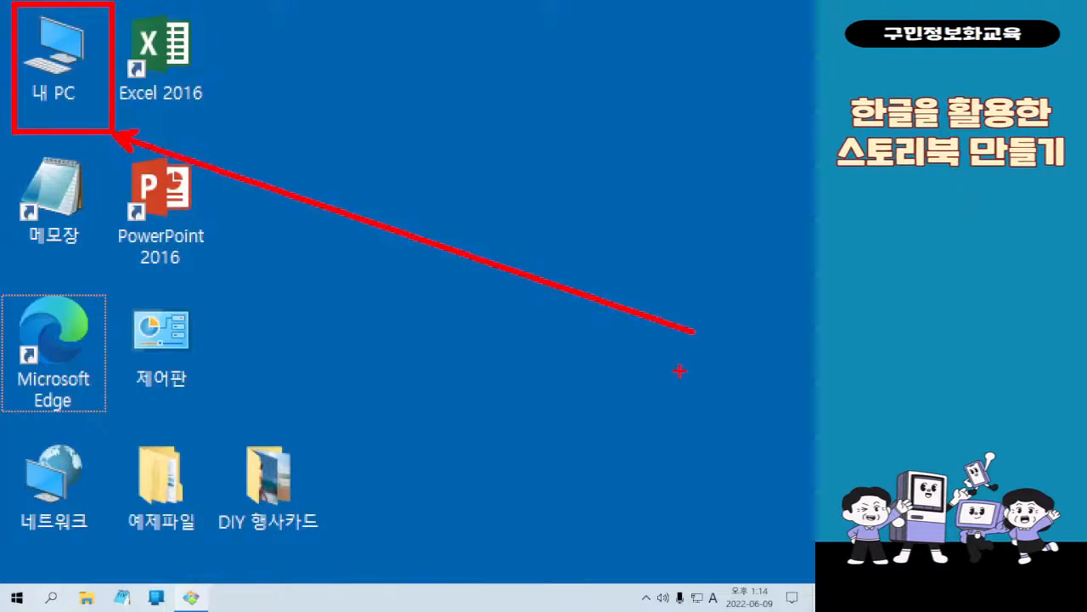
pyautogui.press('Escape')
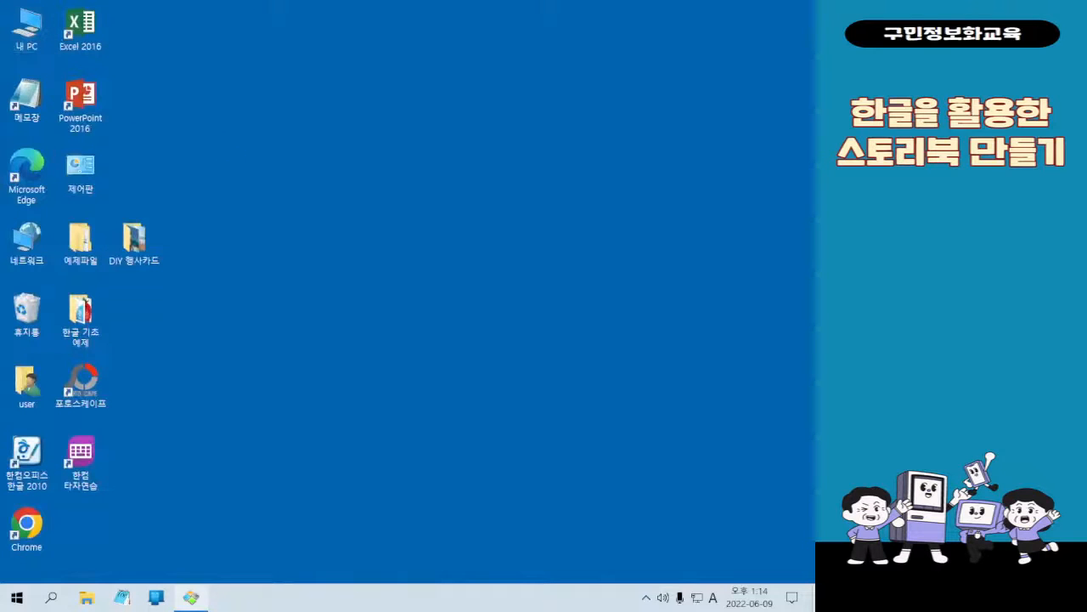
# Switch to File Explorer and locate the Jalnan font file in the 다운로드 folder
pyautogui.press('super+e')
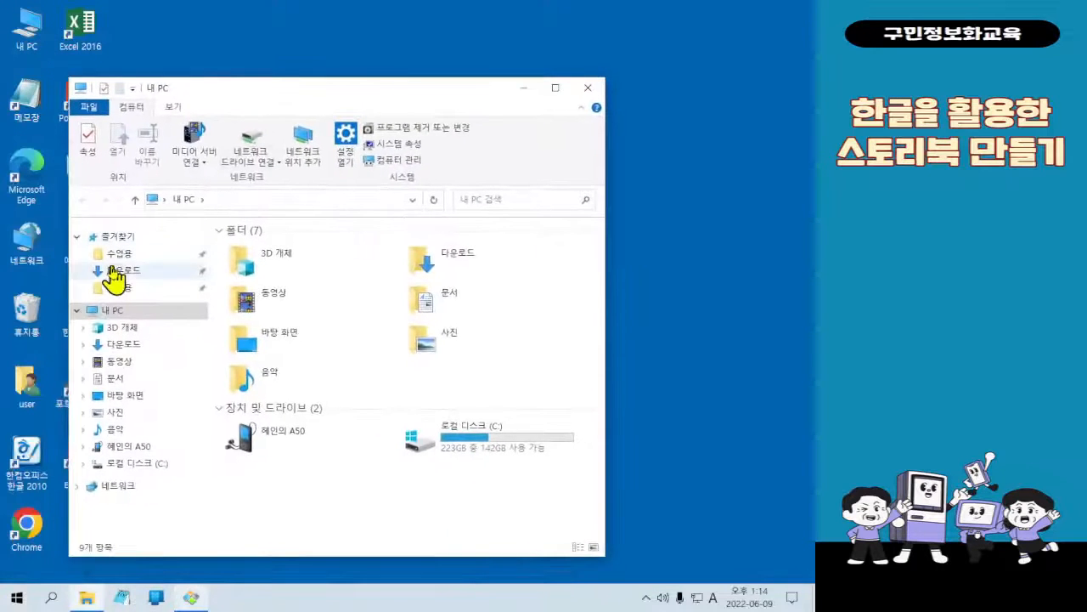
pyautogui.click(112, 270)
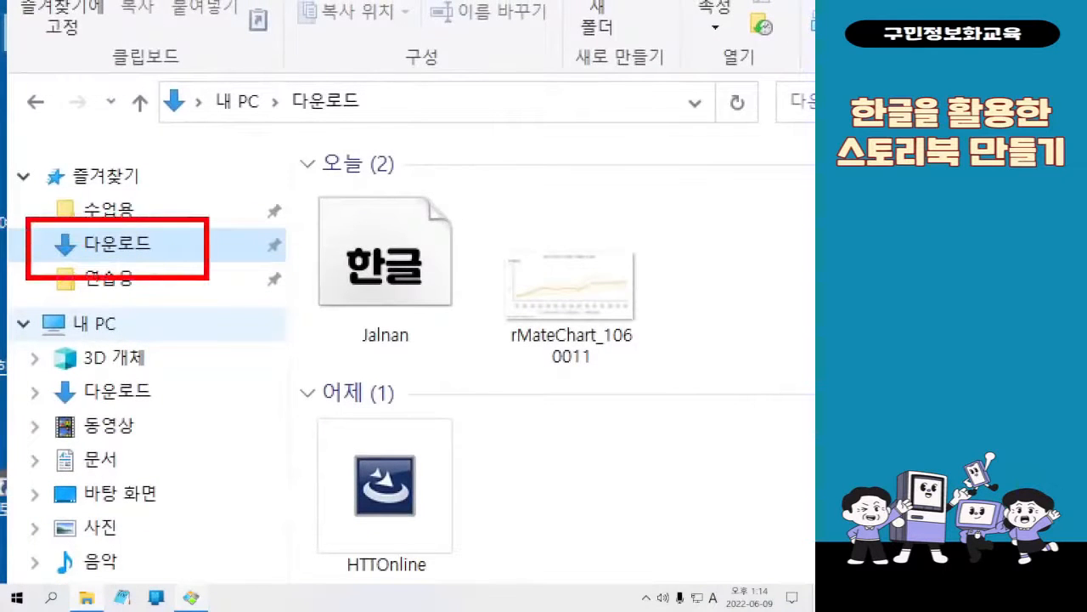
pyautogui.moveTo(293, 153); pyautogui.dragTo(476, 367)
pyautogui.moveTo(270, 322); pyautogui.dragTo(209, 276)
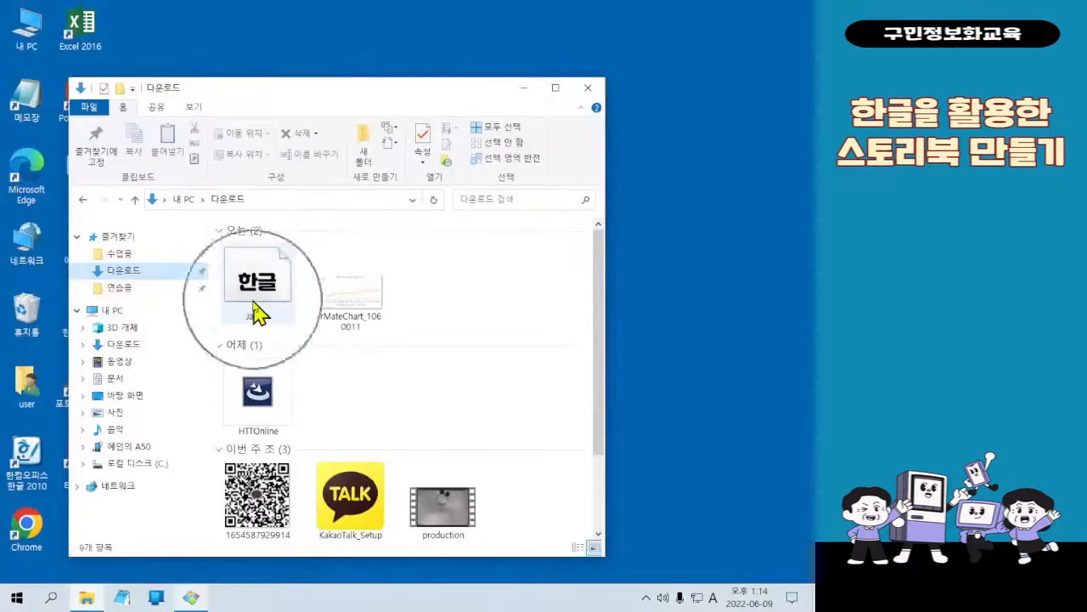
# View the Jalnan font file in the font viewer, and close both the viewer and the File Explorer window
pyautogui.doubleClick(257, 284)
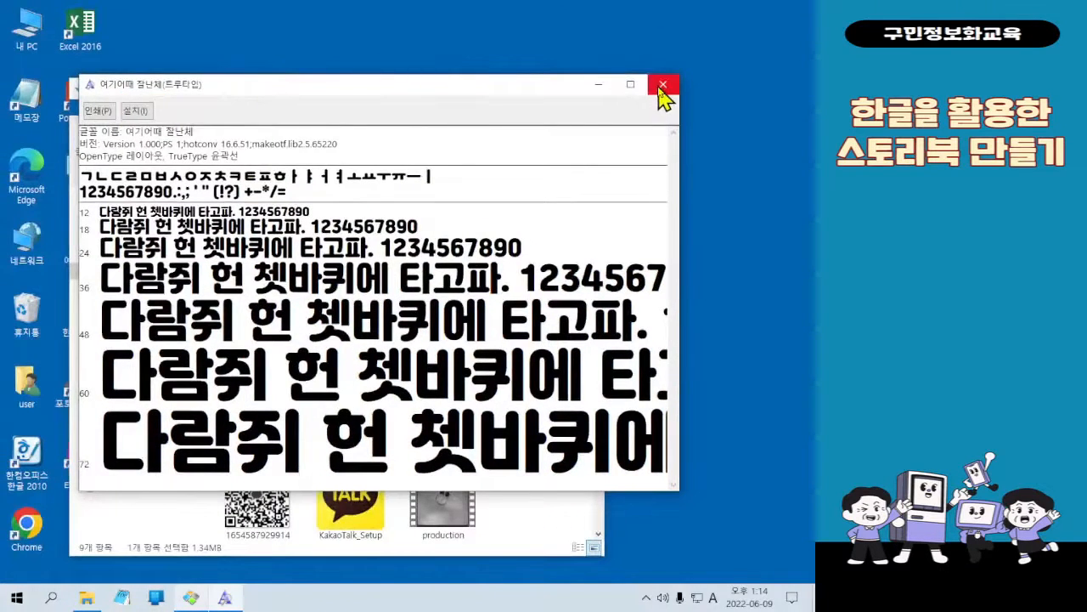
pyautogui.click(663, 96)
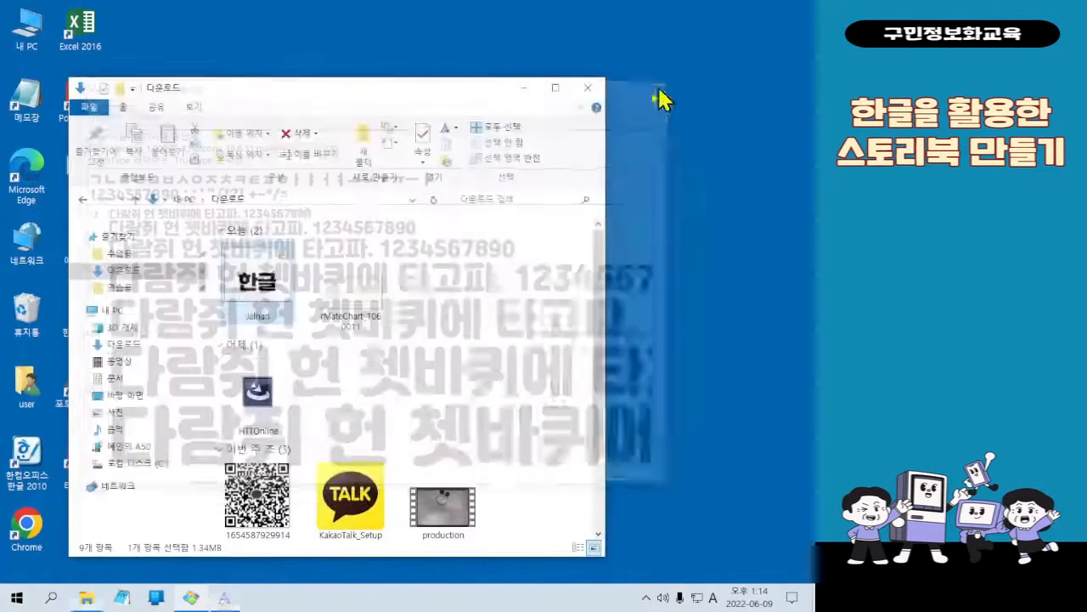
pyautogui.click(593, 85)
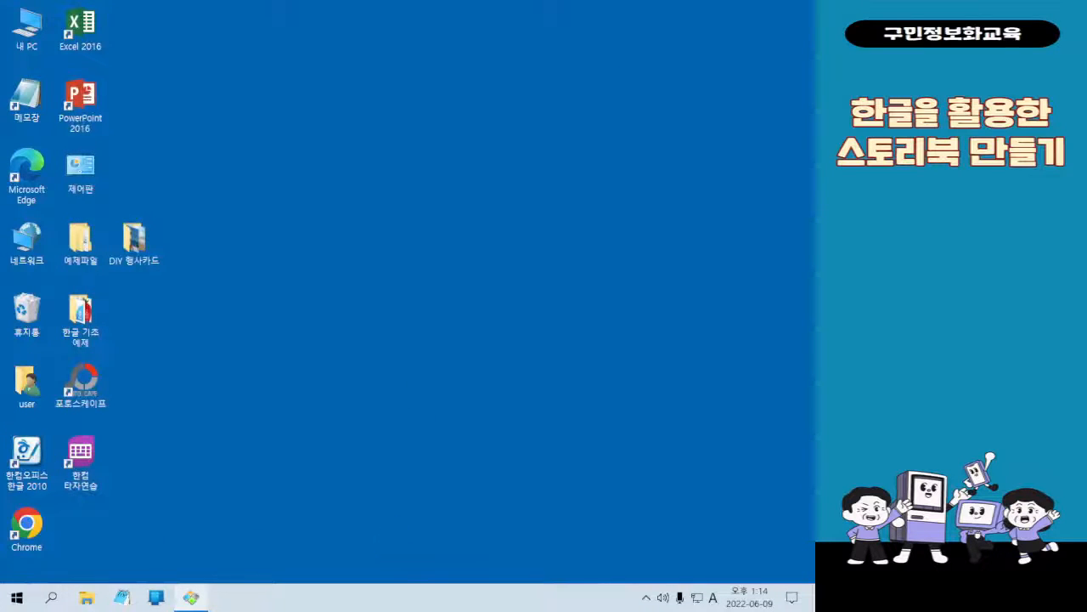
# Launch 한컴오피스 한글 2010 and look up the 여기어때 잘난체 font in the list of all fonts, closing the list without choosing
pyautogui.press('Hangul')
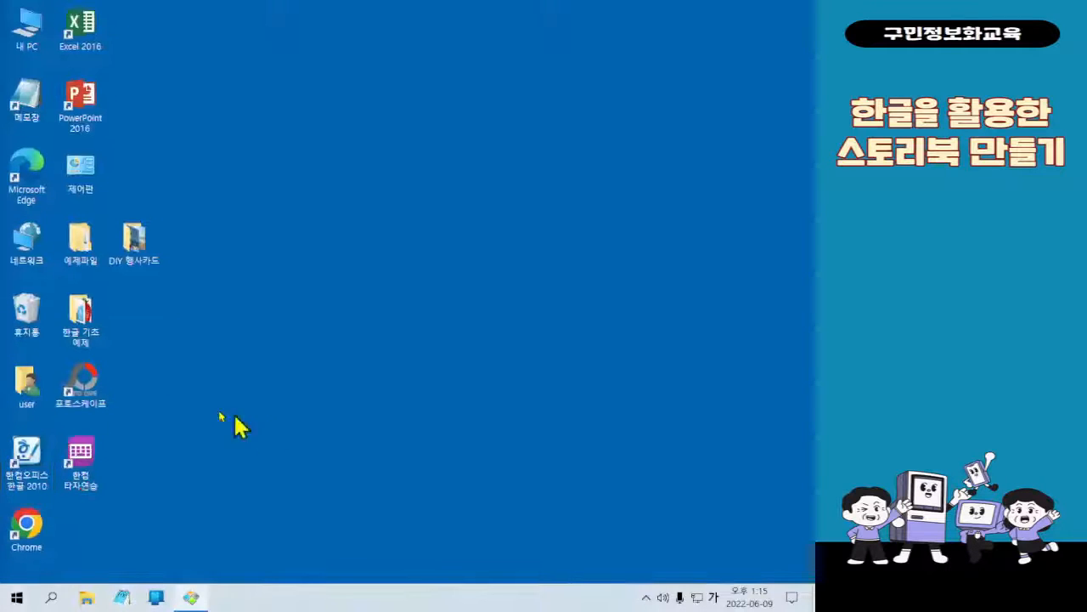
pyautogui.doubleClick(56, 357)
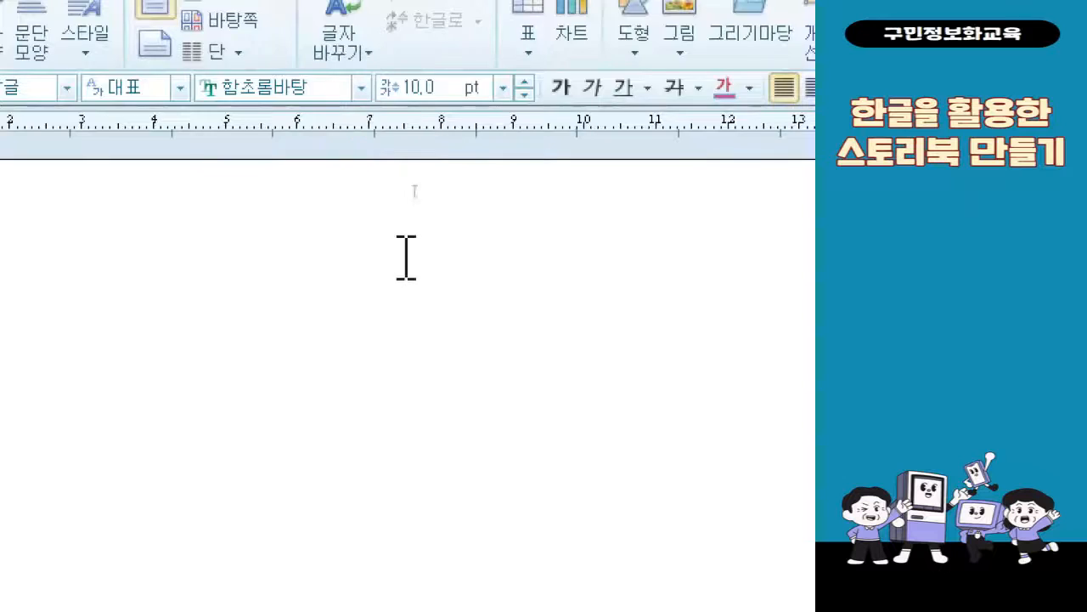
pyautogui.click(361, 88)
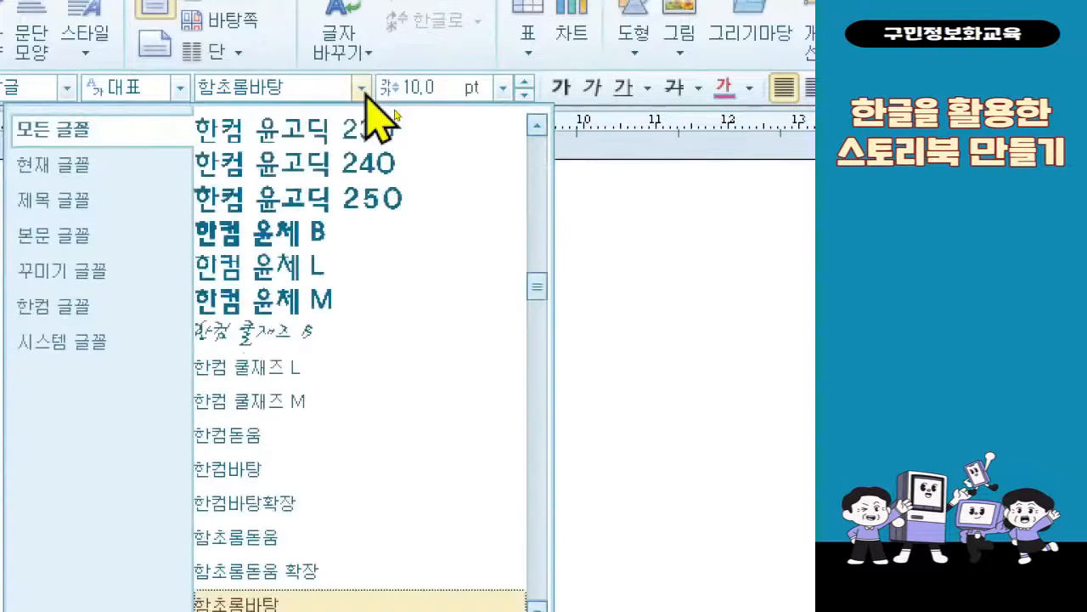
pyautogui.scroll(2, 422, 459)
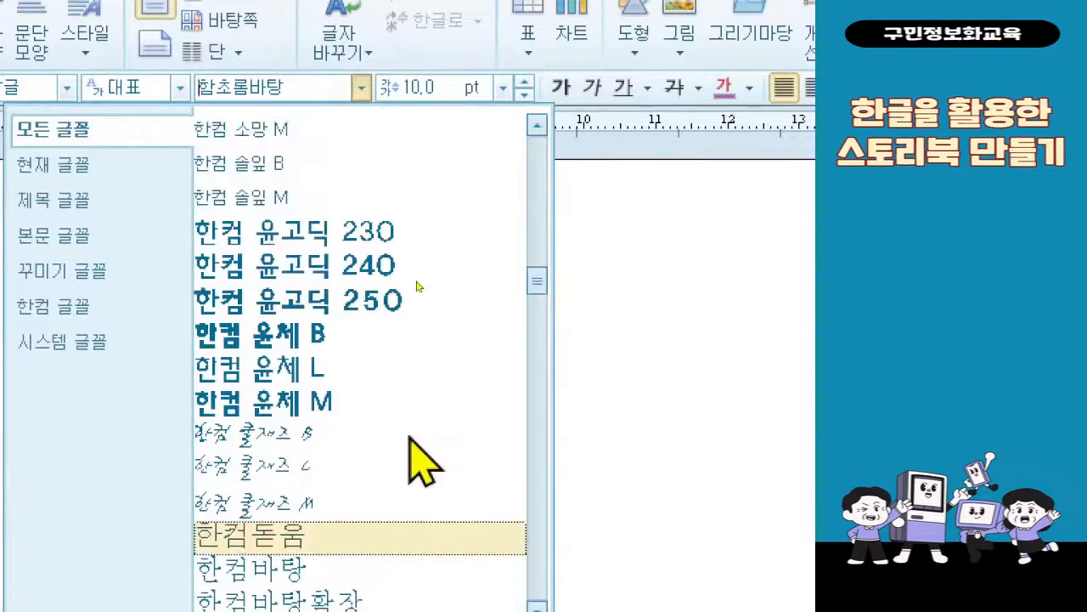
pyautogui.scroll(4, 411, 439)
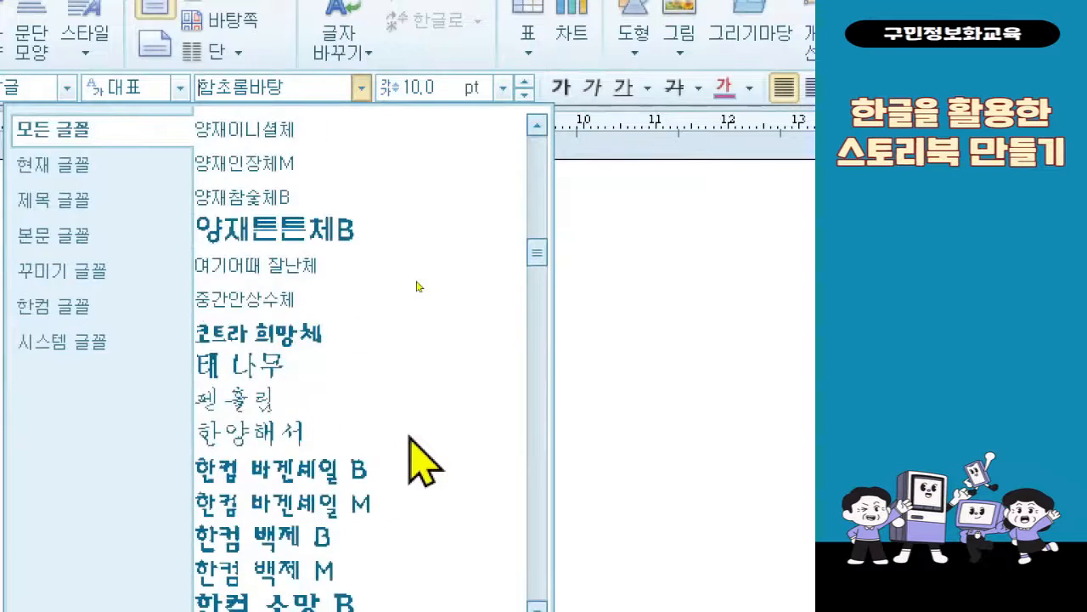
pyautogui.scroll(1, 410, 439)
pyautogui.scroll(3, 410, 440)
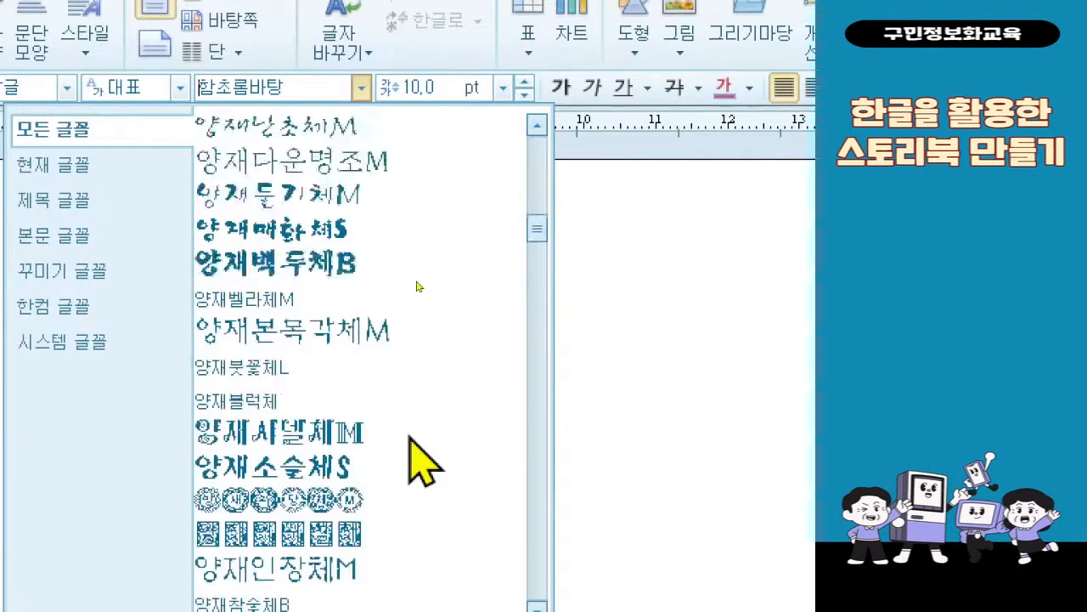
pyautogui.scroll(4, 411, 439)
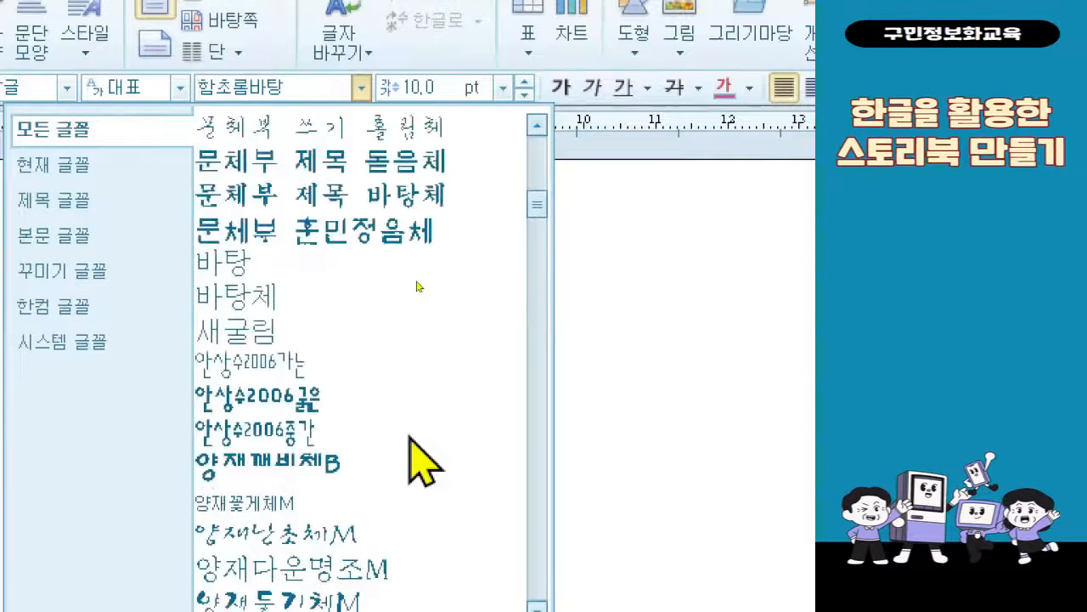
pyautogui.scroll(-5, 410, 439)
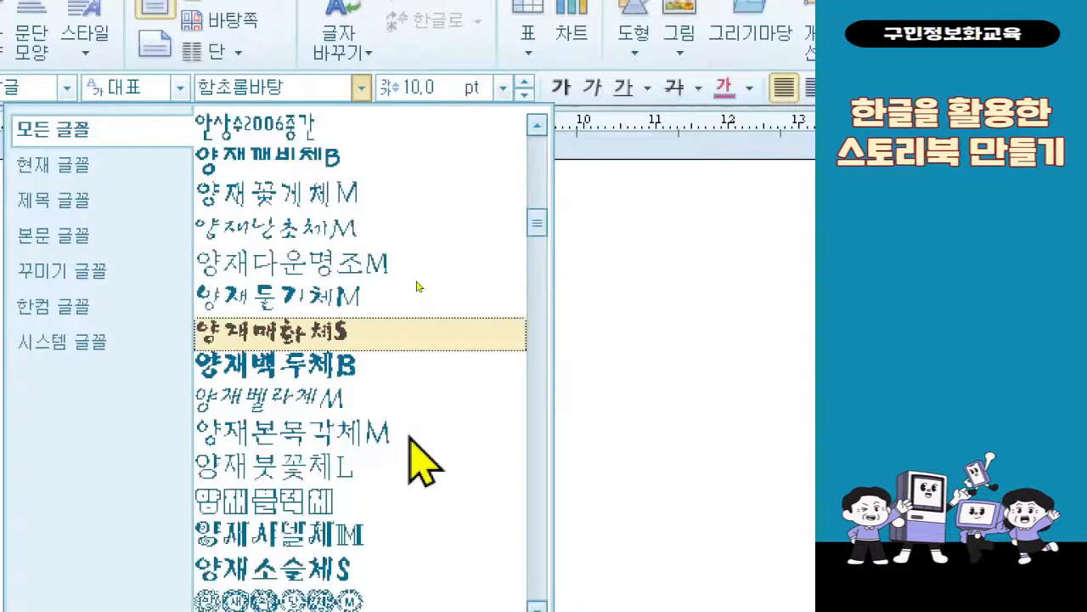
pyautogui.scroll(-1, 410, 442)
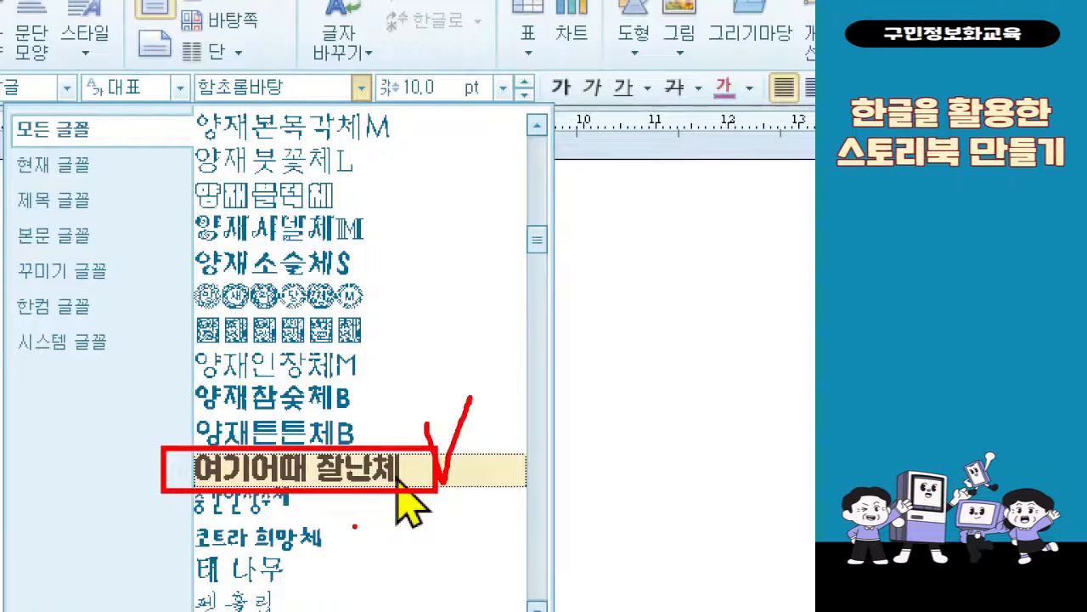
pyautogui.press('Escape')
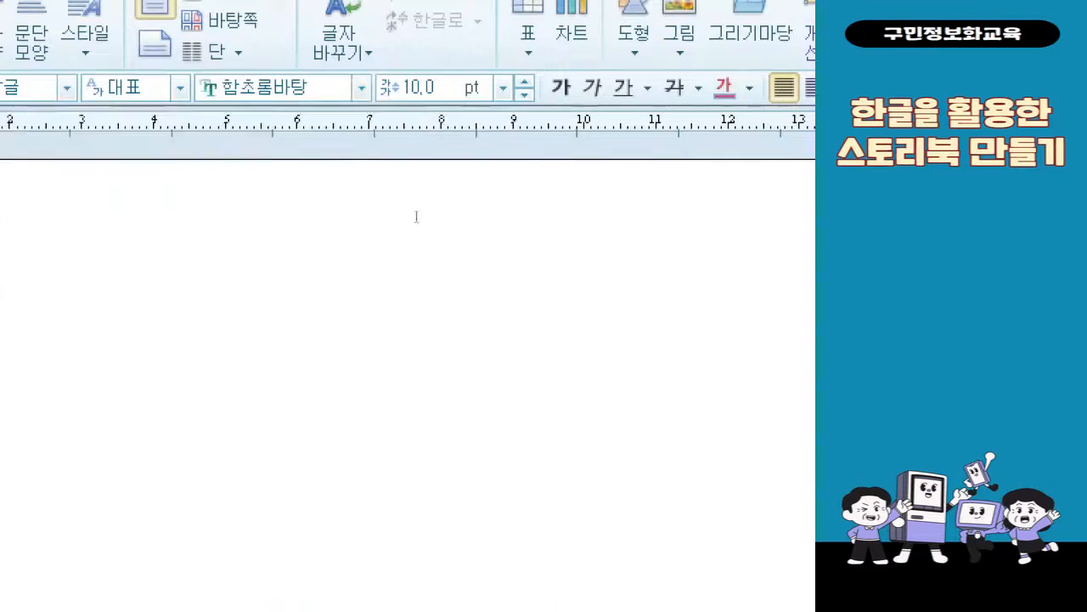
# Set the font of the blank document to 여기어때 잘난체
pyautogui.click(393, 107)
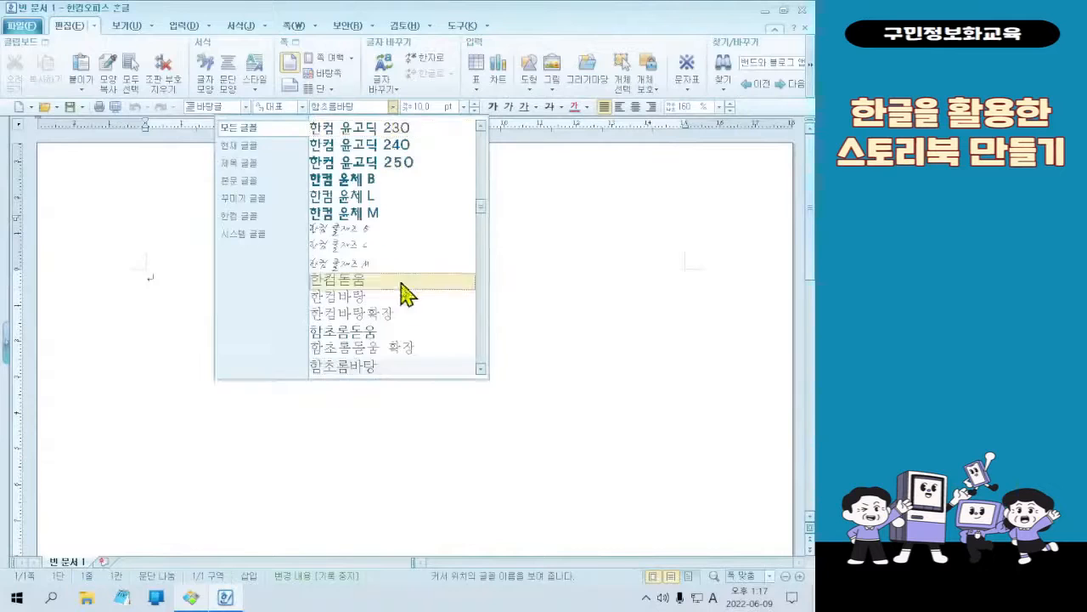
pyautogui.scroll(8, 413, 311)
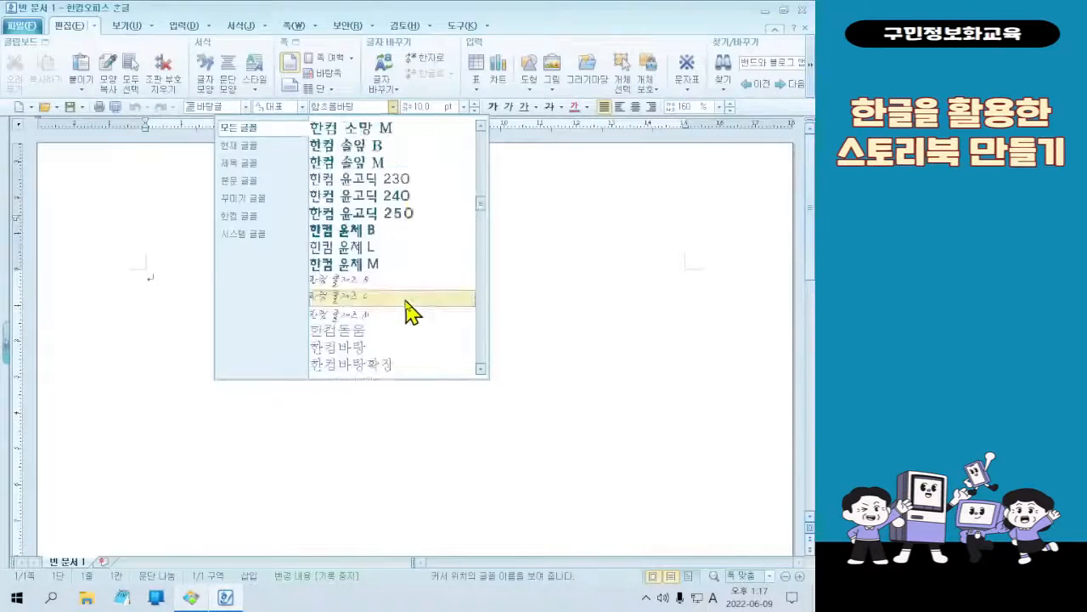
pyautogui.click(413, 247)
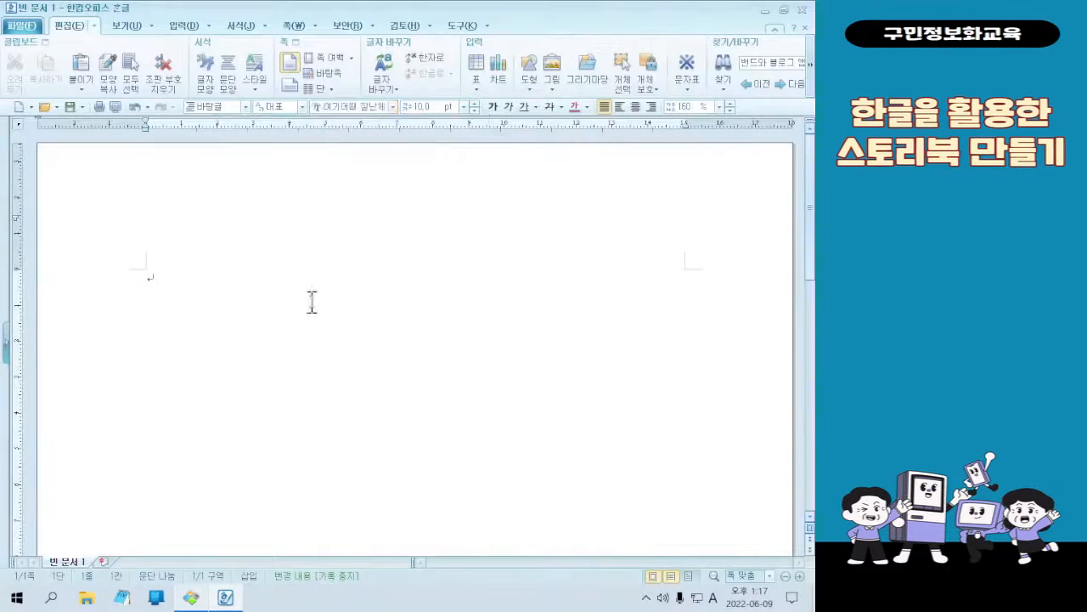
# Switch to the image viewer to look at the sample storybook cover, and return to the blank document in 한글 2010
pyautogui.click(220, 597)
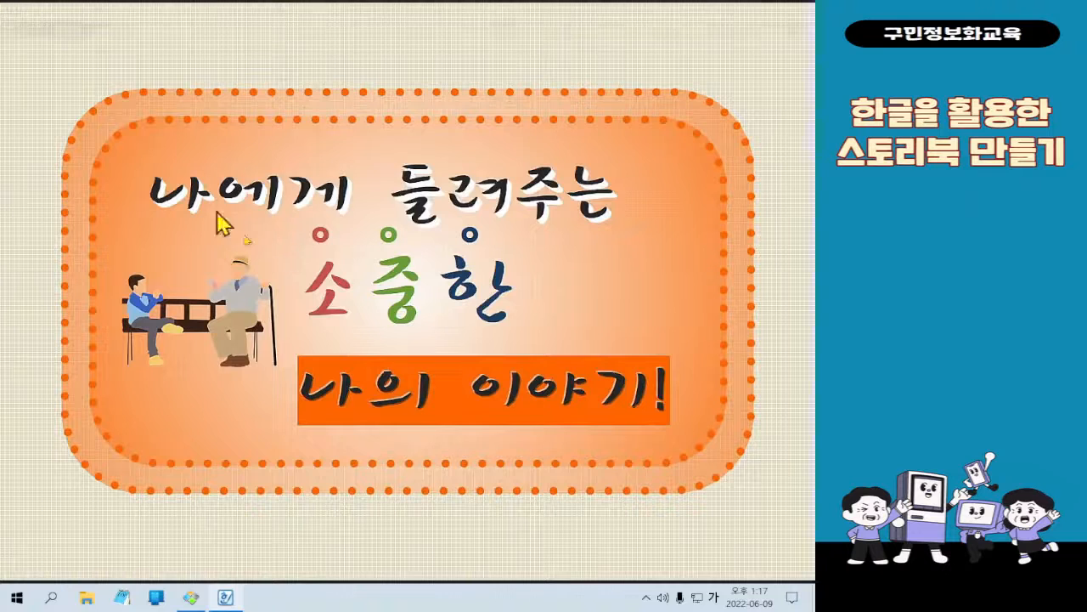
pyautogui.moveTo(685, 4)
pyautogui.click(758, 7)
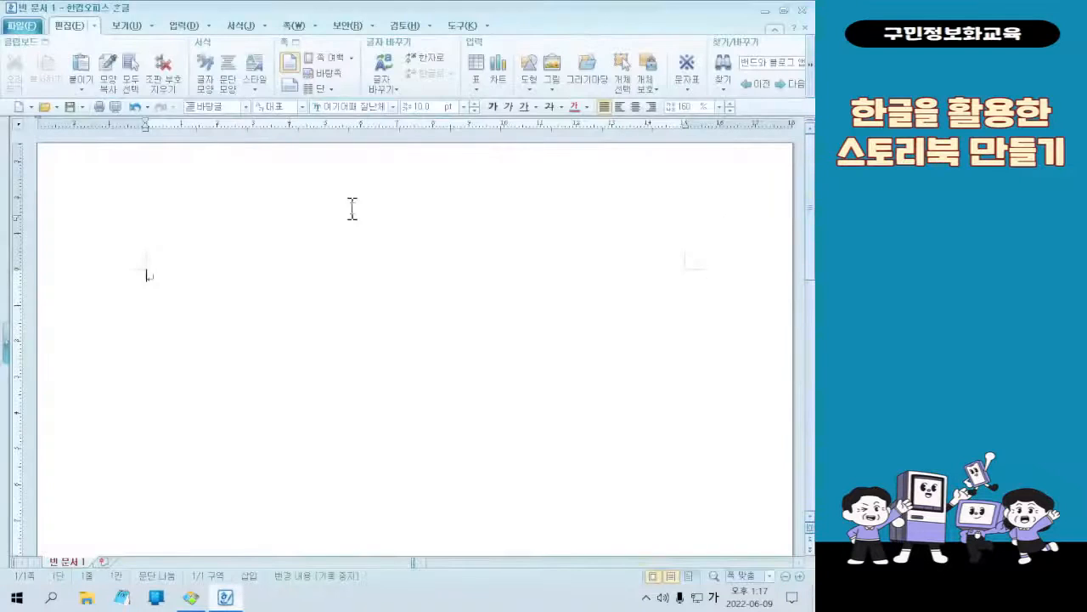
pyautogui.click(381, 382)
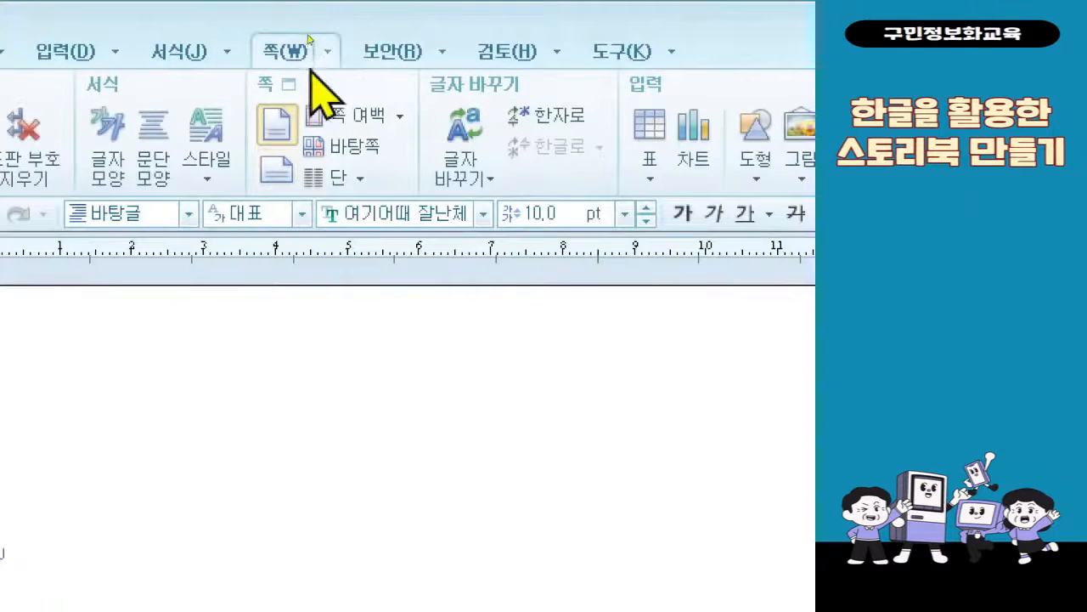
pyautogui.click(326, 54)
pyautogui.moveTo(374, 56)
pyautogui.moveTo(338, 56)
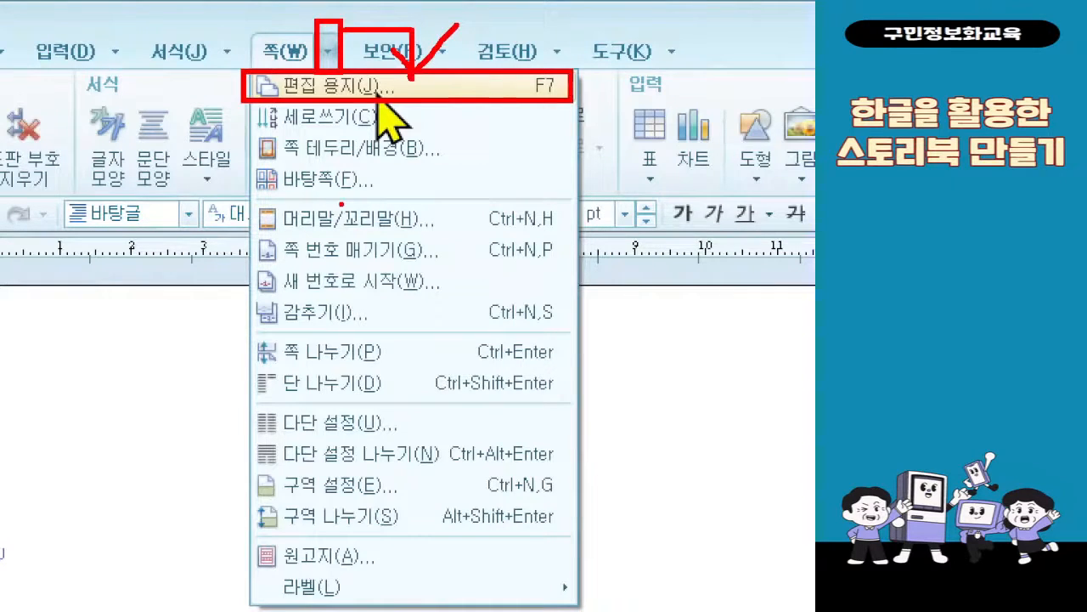
pyautogui.press('Escape')
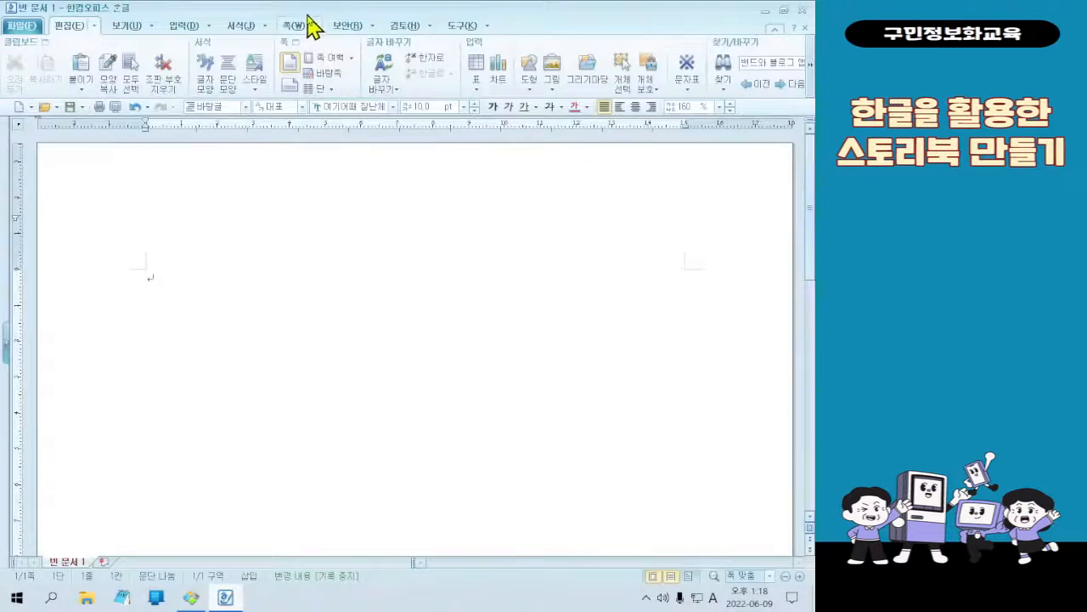
# Set the paper orientation of the A4 document to landscape (가로) in the 편집 용지 settings and apply it
pyautogui.click(321, 30)
pyautogui.click(323, 43)
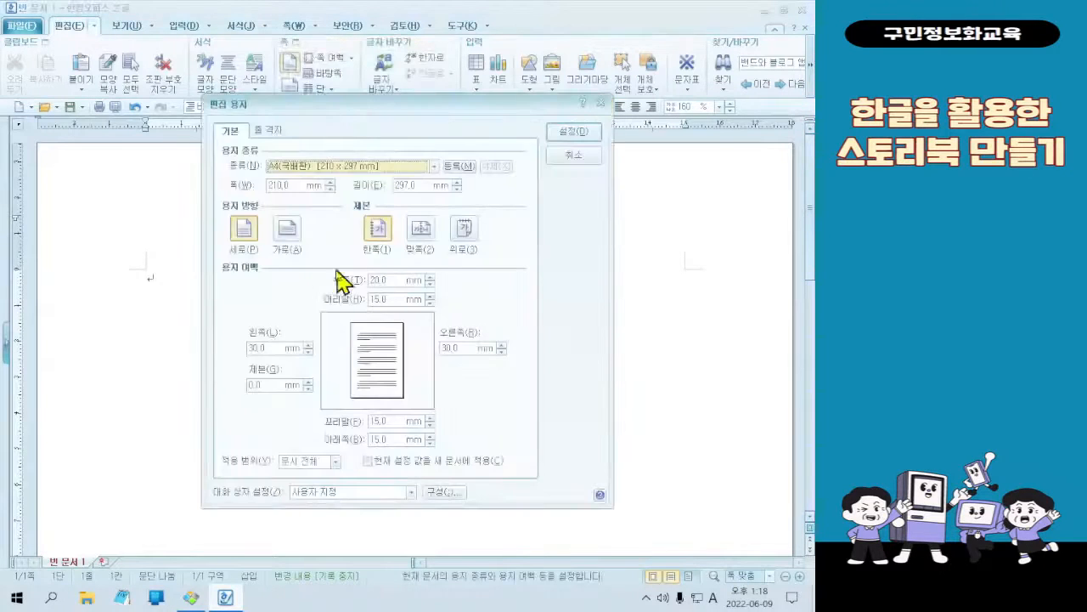
pyautogui.click(294, 239)
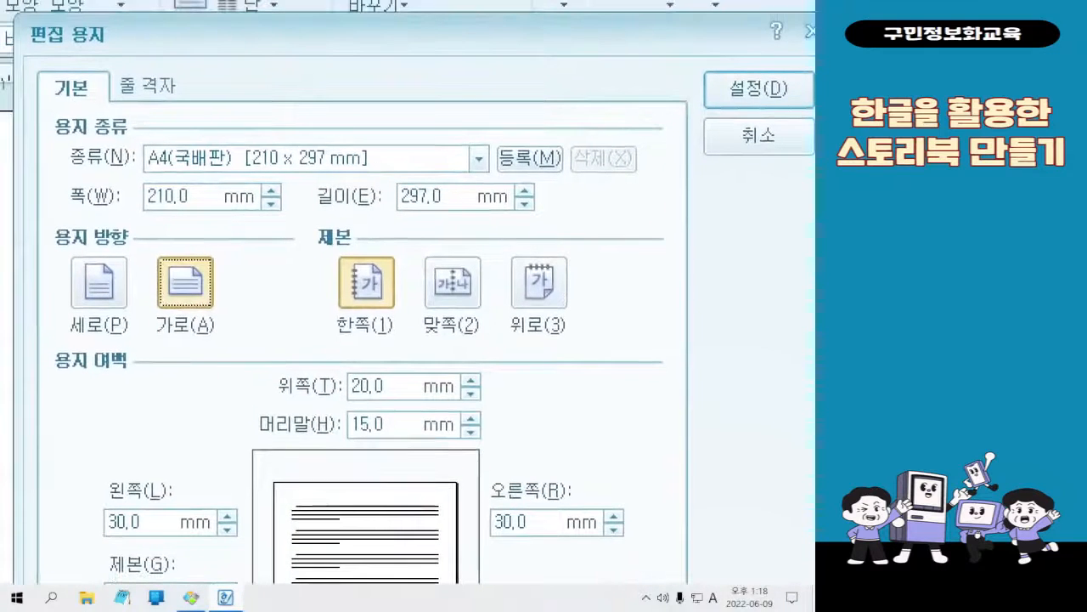
pyautogui.moveTo(137, 251)
pyautogui.mouseDown()
pyautogui.moveTo(204, 311)
pyautogui.moveTo(219, 344)
pyautogui.mouseUp()
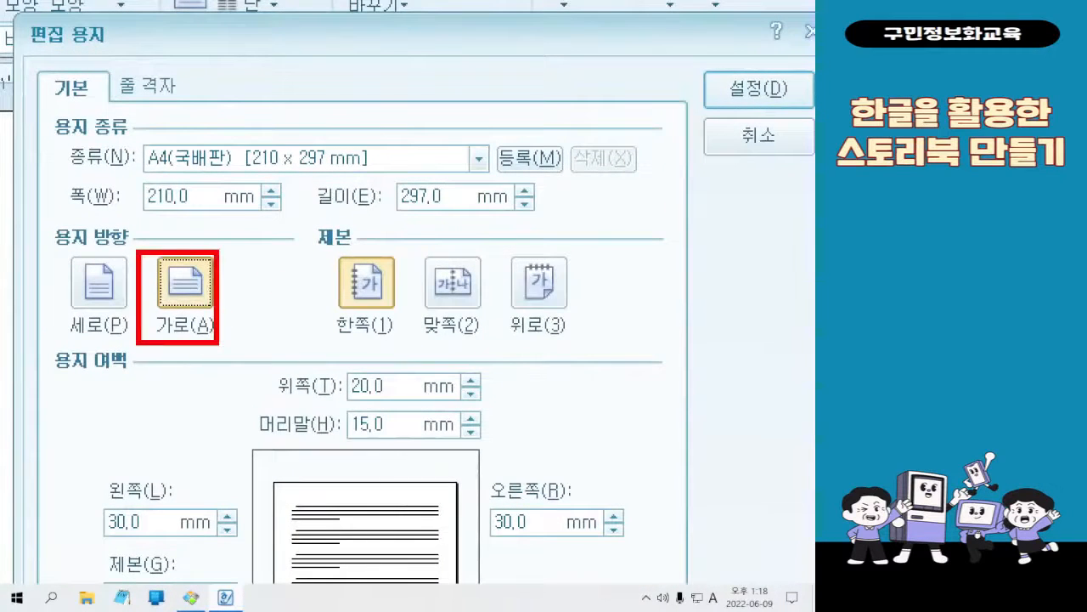
pyautogui.moveTo(232, 260)
pyautogui.mouseDown()
pyautogui.moveTo(243, 273)
pyautogui.moveTo(270, 204)
pyautogui.mouseUp()
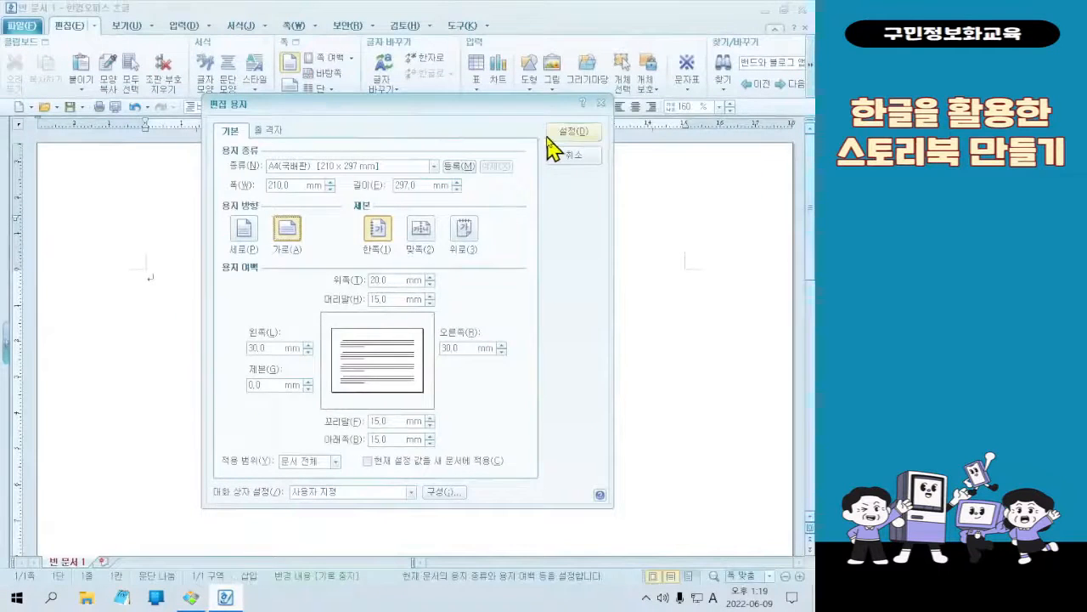
pyautogui.click(548, 139)
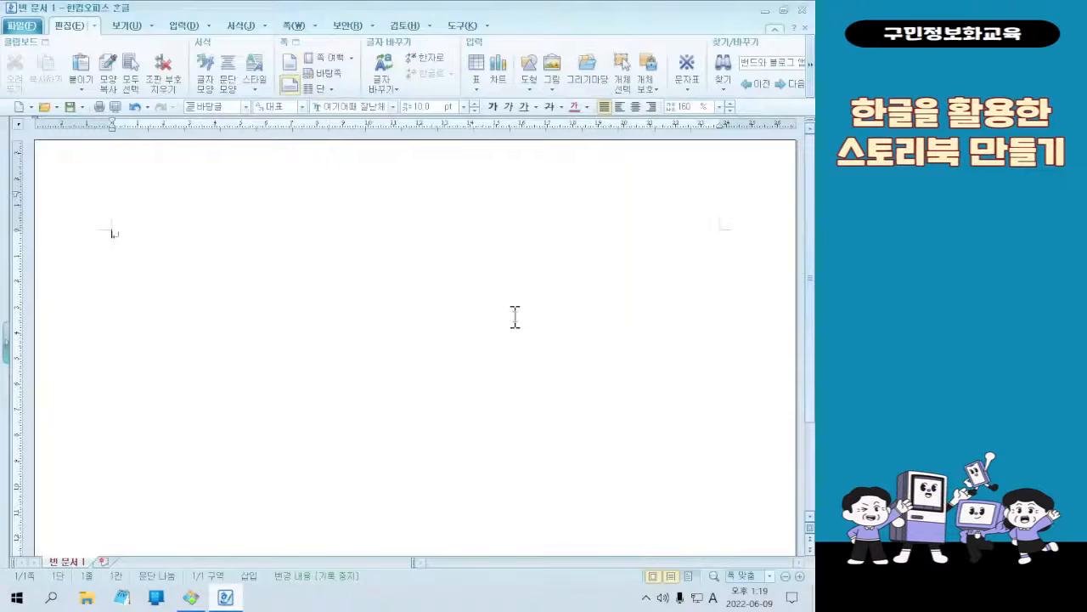
pyautogui.hotkey('alt', 'd')
pyautogui.press('Escape')
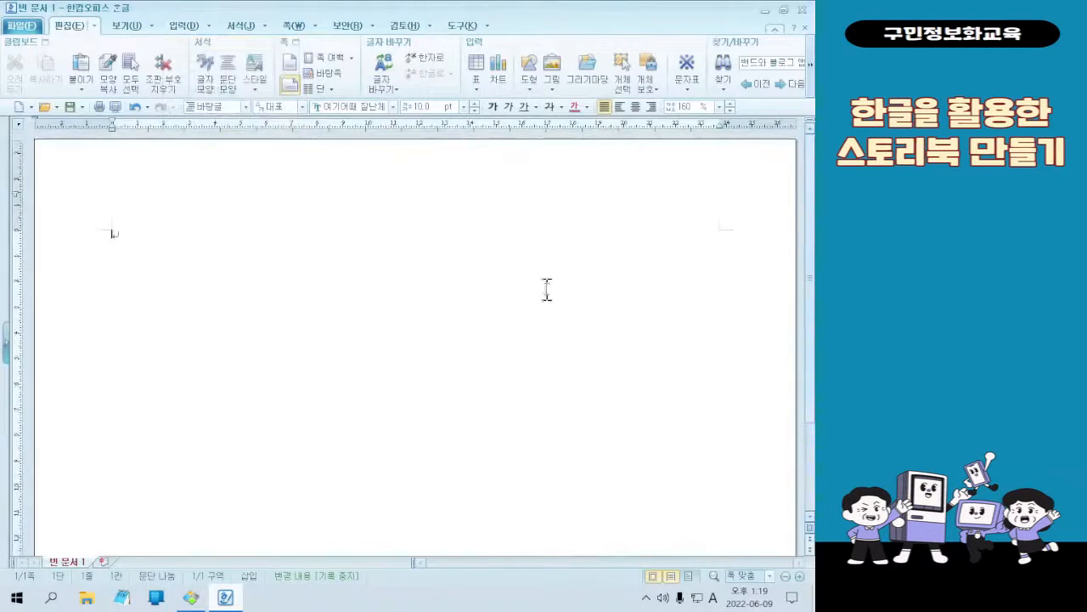
# Reduce the document's zoom level to 75% so the landscape page fits the view
pyautogui.scroll(-10, 546, 287)
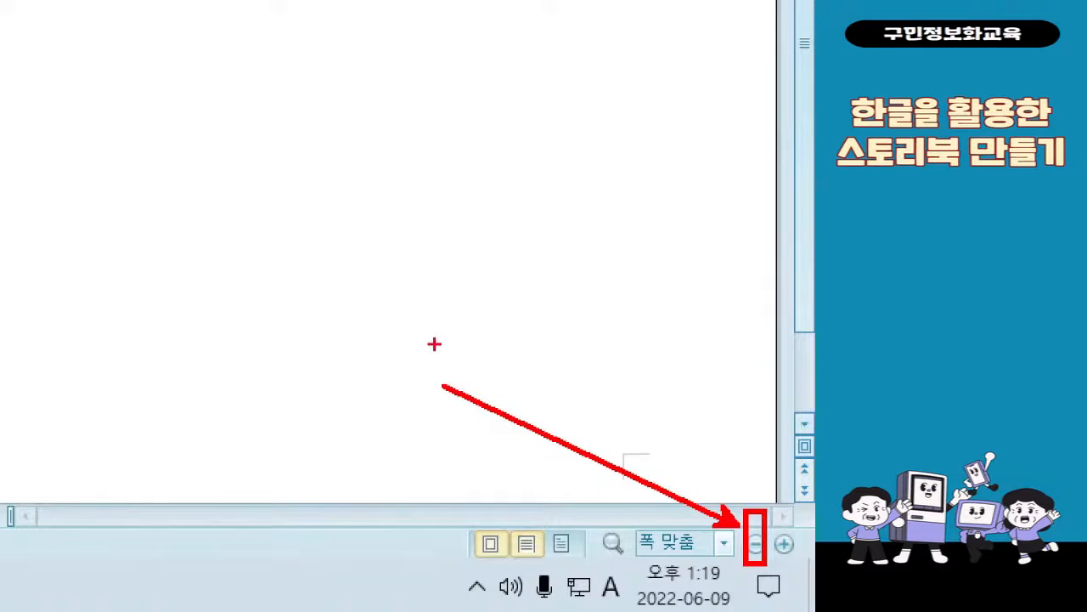
pyautogui.click(756, 544)
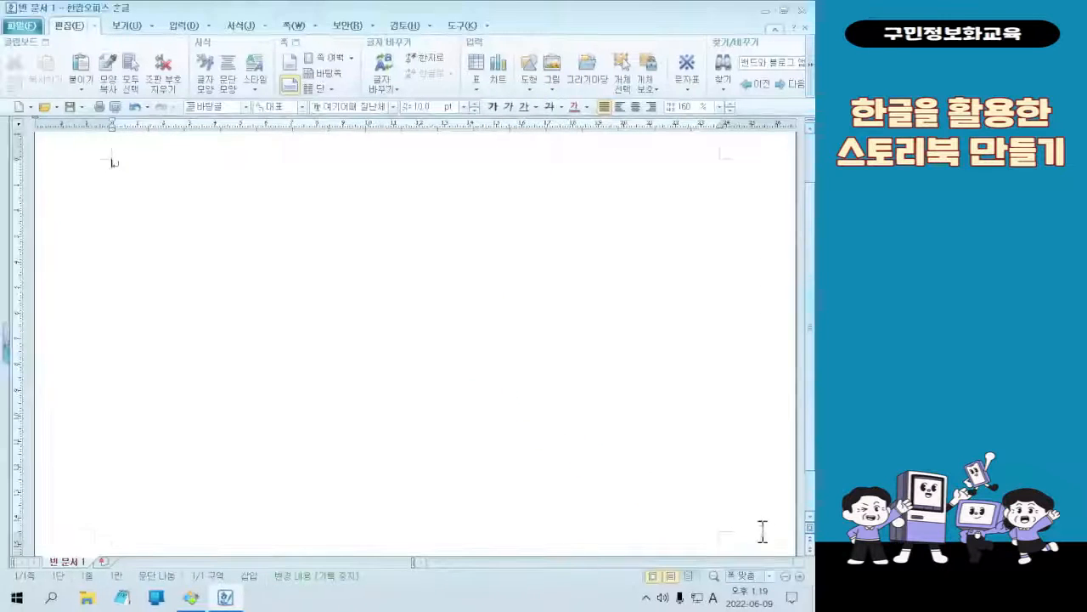
pyautogui.click(785, 577)
pyautogui.click(786, 577)
pyautogui.click(786, 577)
pyautogui.click(786, 577)
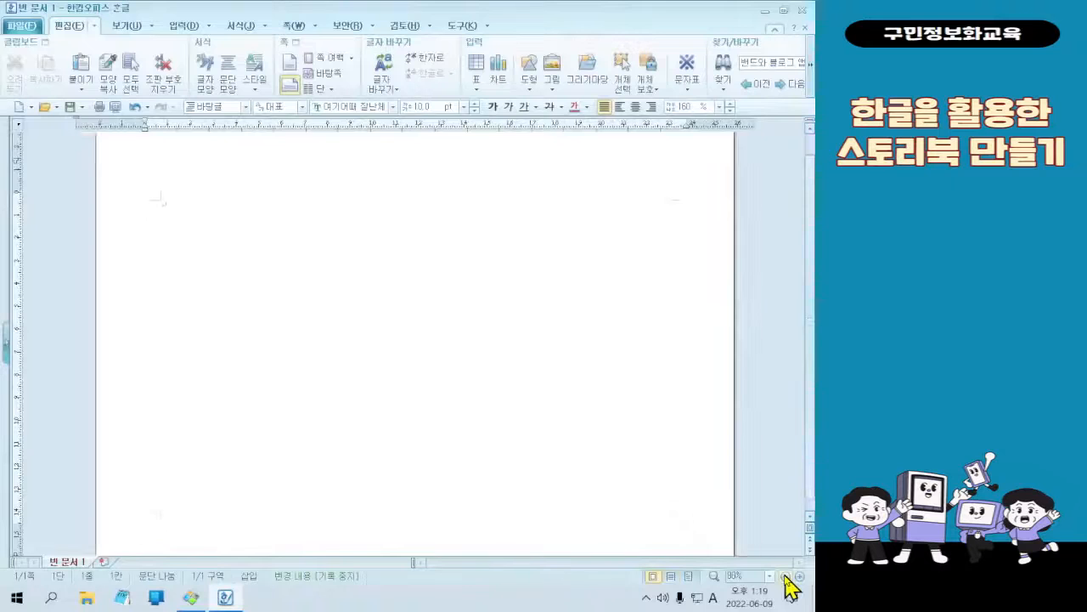
pyautogui.click(786, 577)
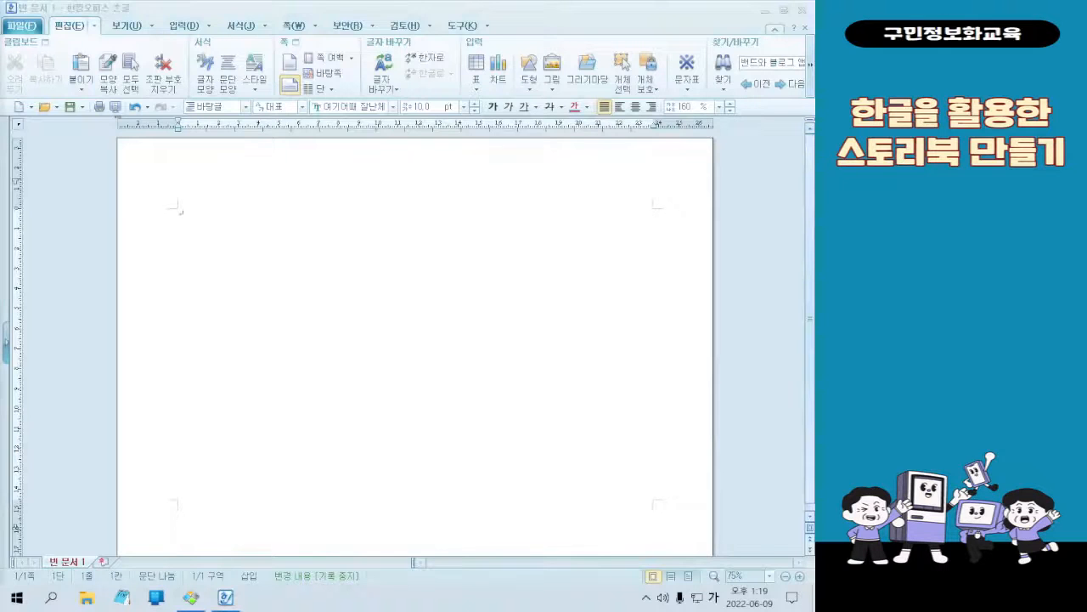
# Switch to the image viewer to examine the background and dotted border of the sample cover, and minimize it again
pyautogui.click(191, 597)
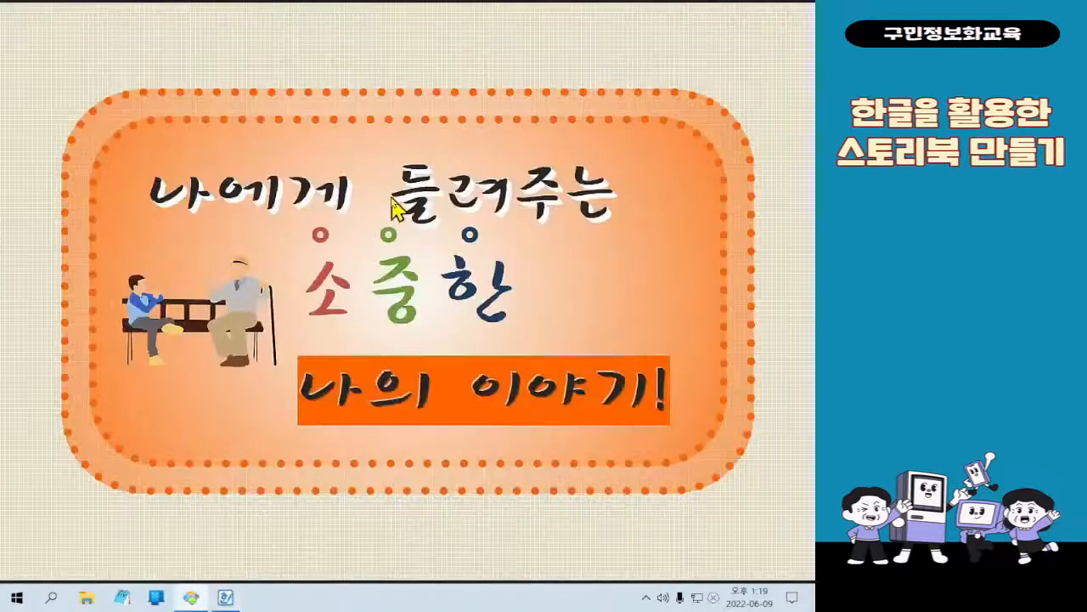
pyautogui.moveTo(306, 36)
pyautogui.hotkey('ctrl', '1')
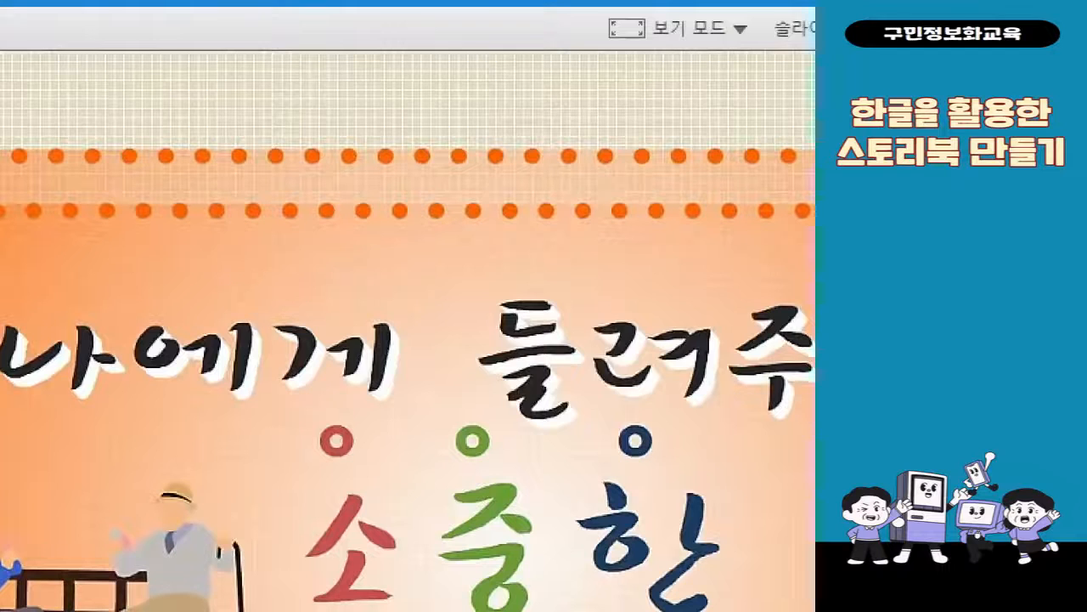
pyautogui.moveTo(243, 83); pyautogui.dragTo(468, 142)
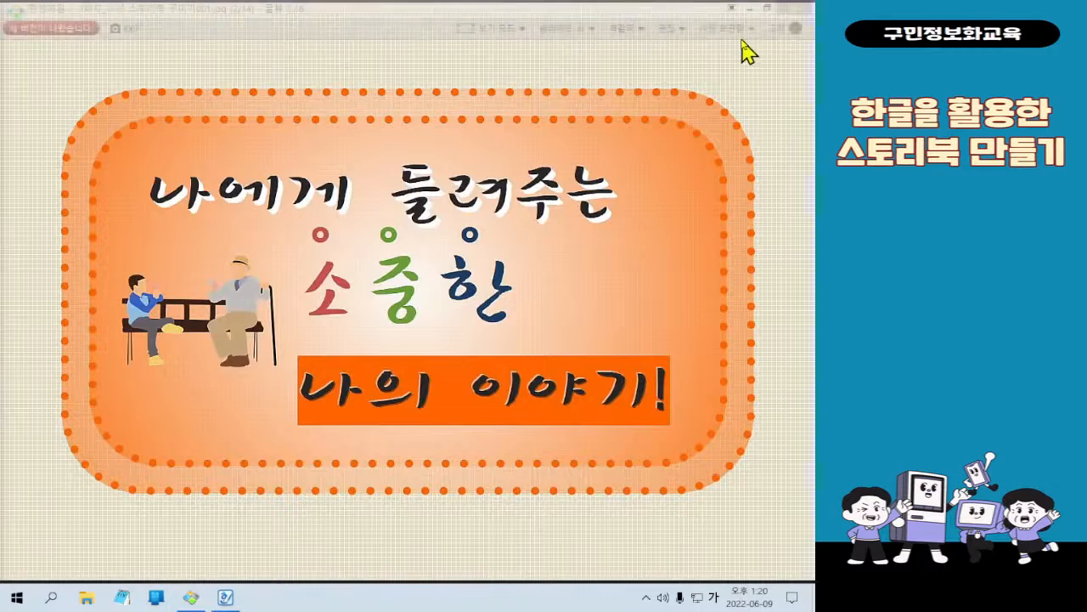
pyautogui.click(747, 9)
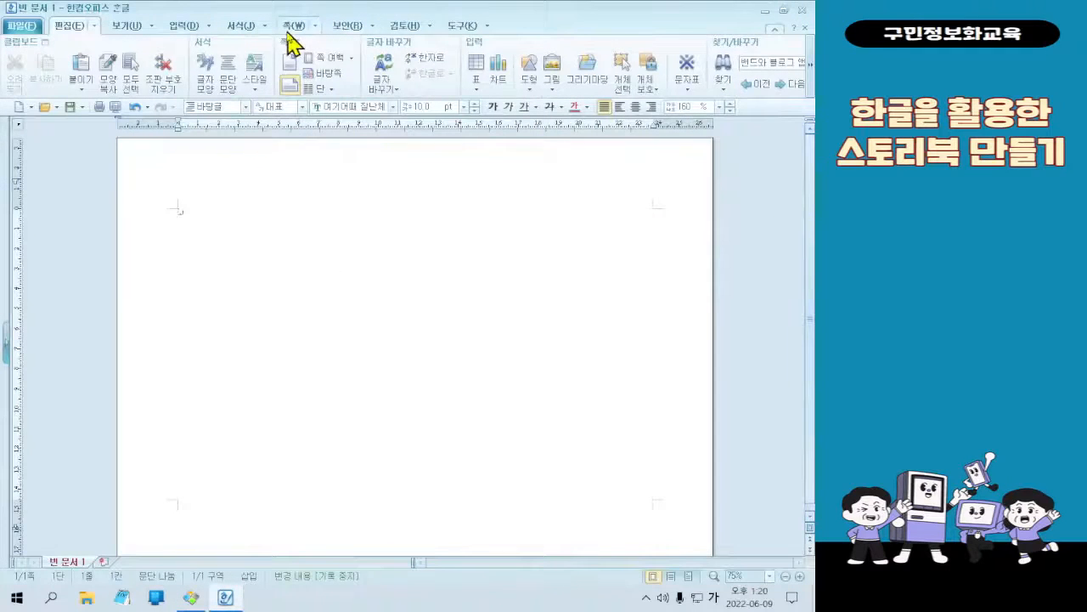
# Open the page border/background settings (쪽 테두리/배경) and enable a color fill (색) for the page background
pyautogui.click(292, 25)
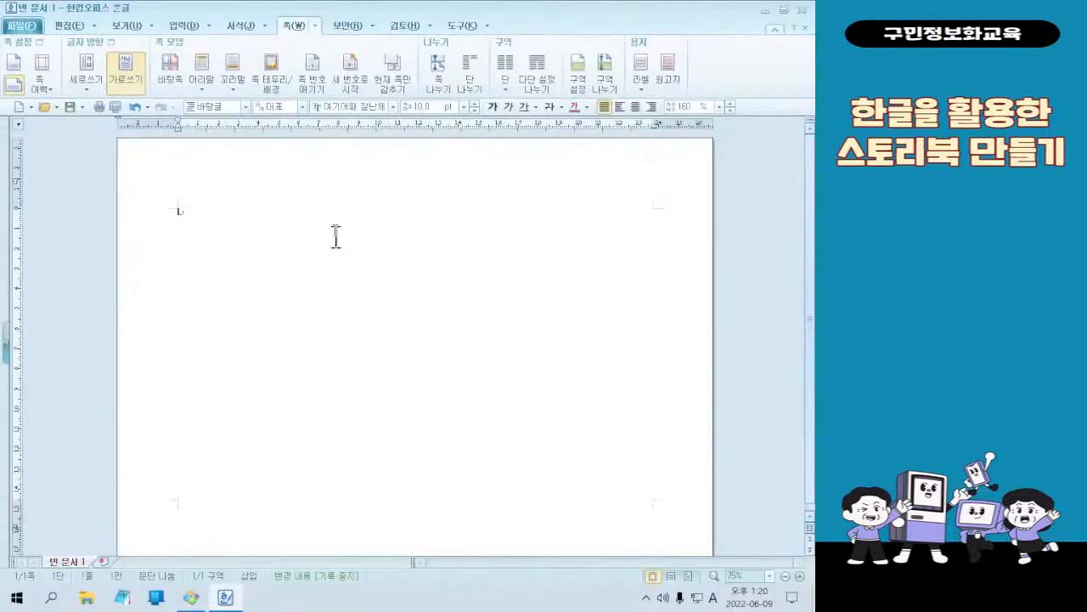
pyautogui.click(238, 140)
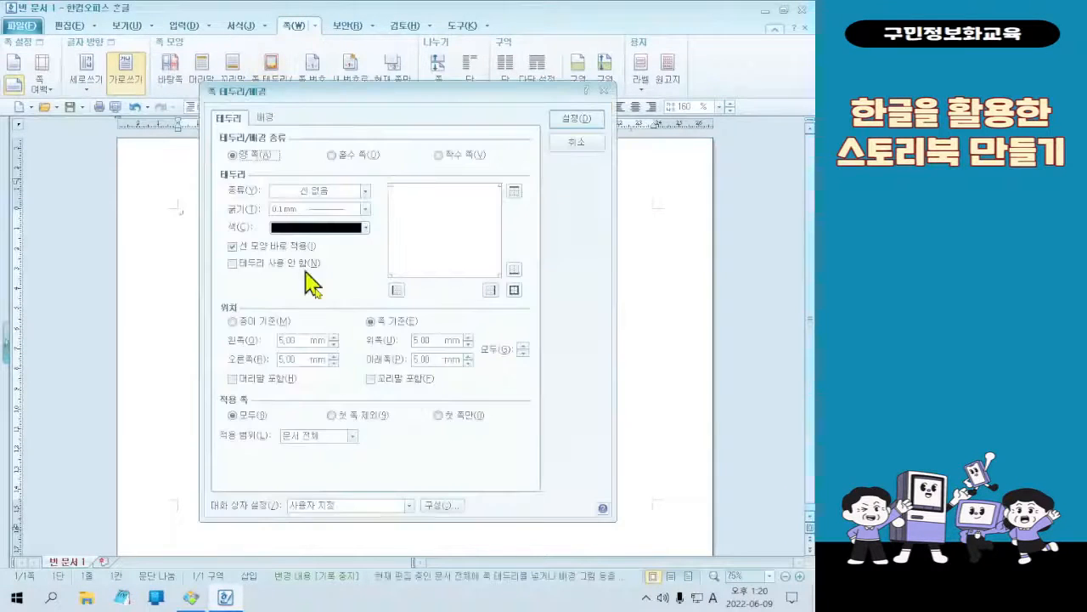
pyautogui.click(266, 118)
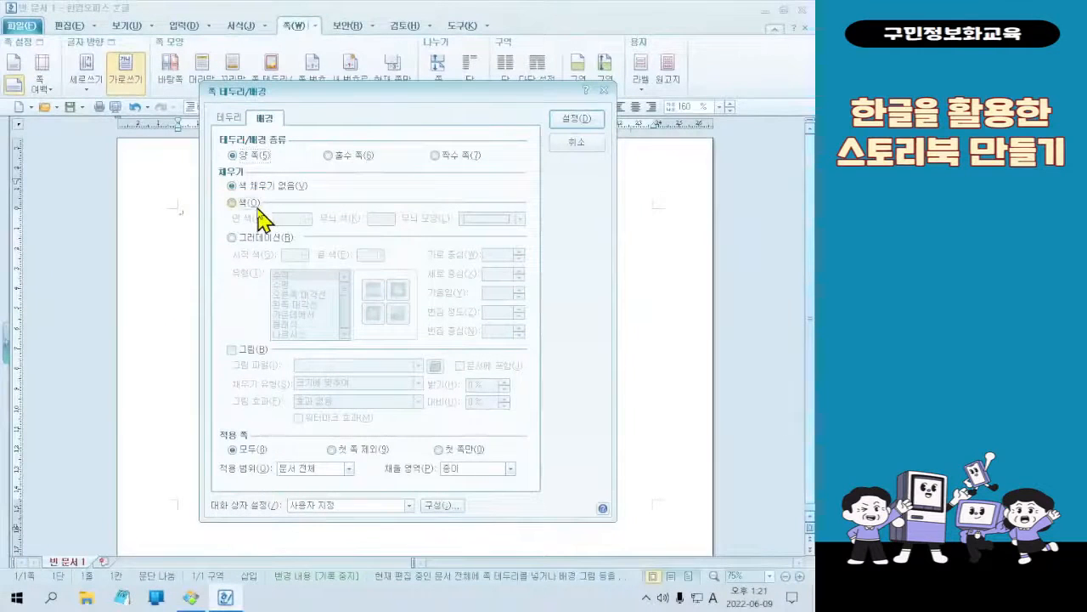
pyautogui.click(256, 204)
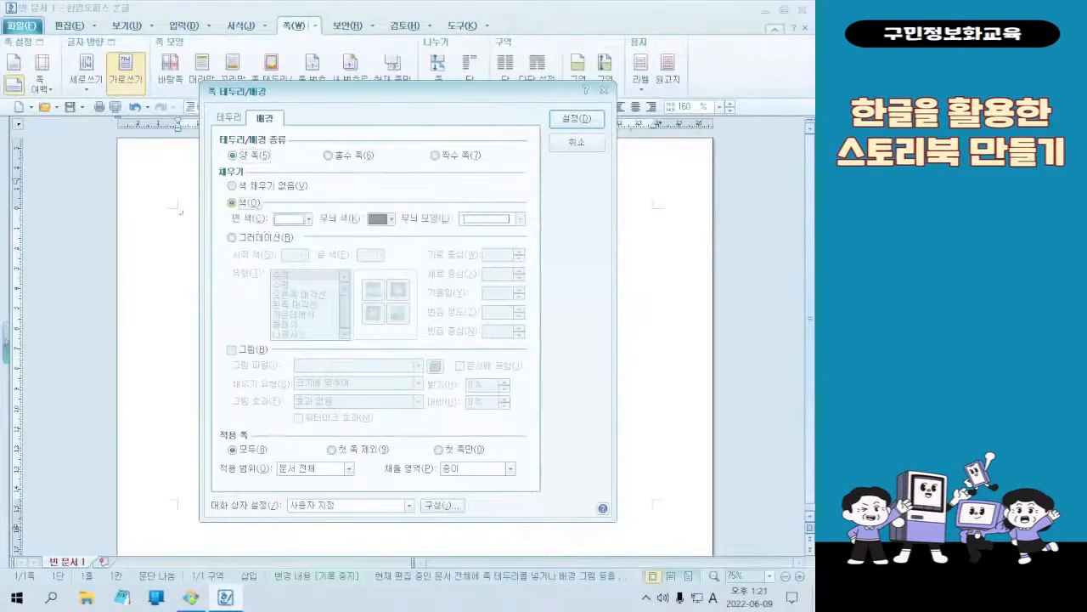
pyautogui.hotkey('ctrl', '2')
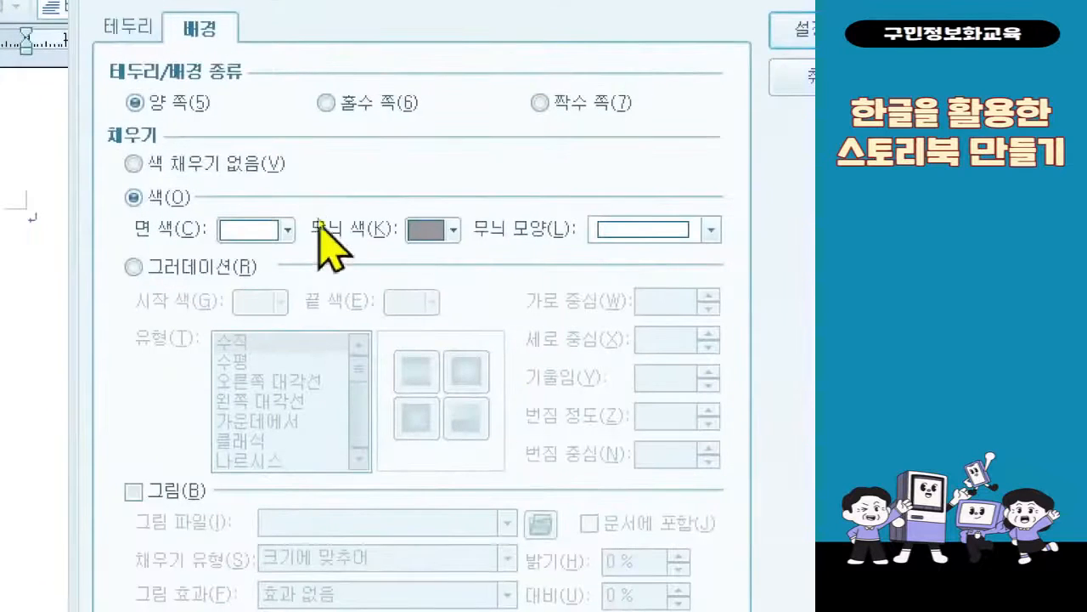
# Set the background's face color (면 색) to 연한 올리브색 (RGB: 227,220,193) from the 기본 color theme
pyautogui.click(289, 229)
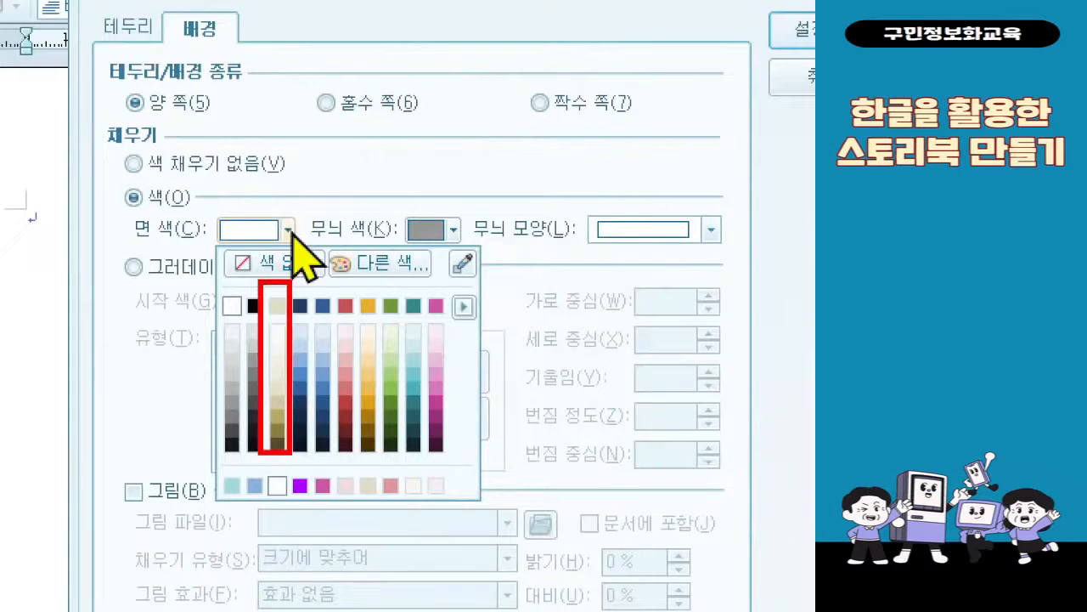
pyautogui.click(289, 229)
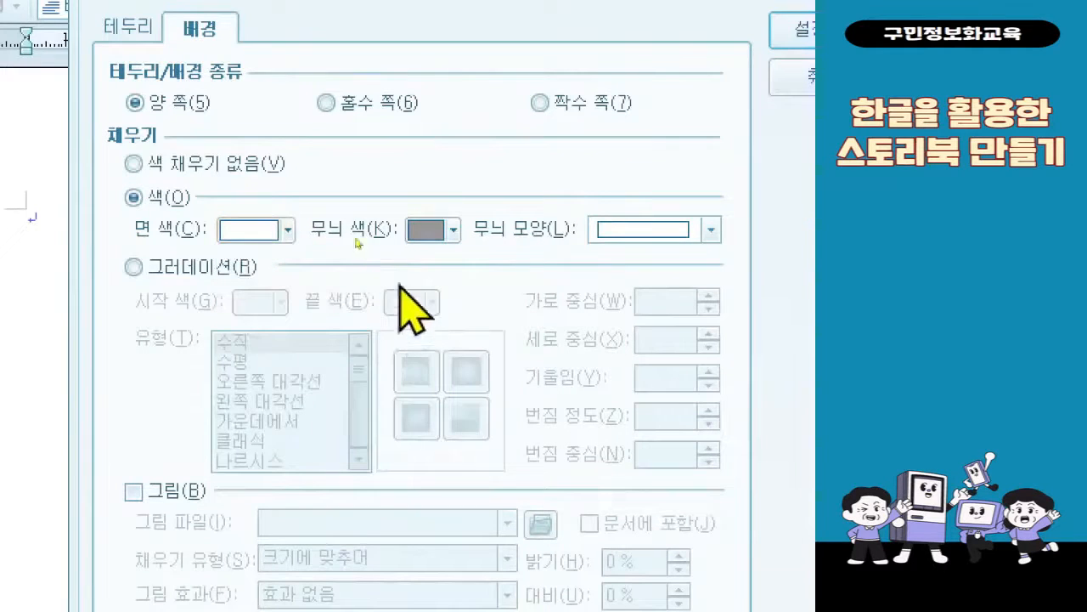
pyautogui.click(299, 226)
pyautogui.click(469, 307)
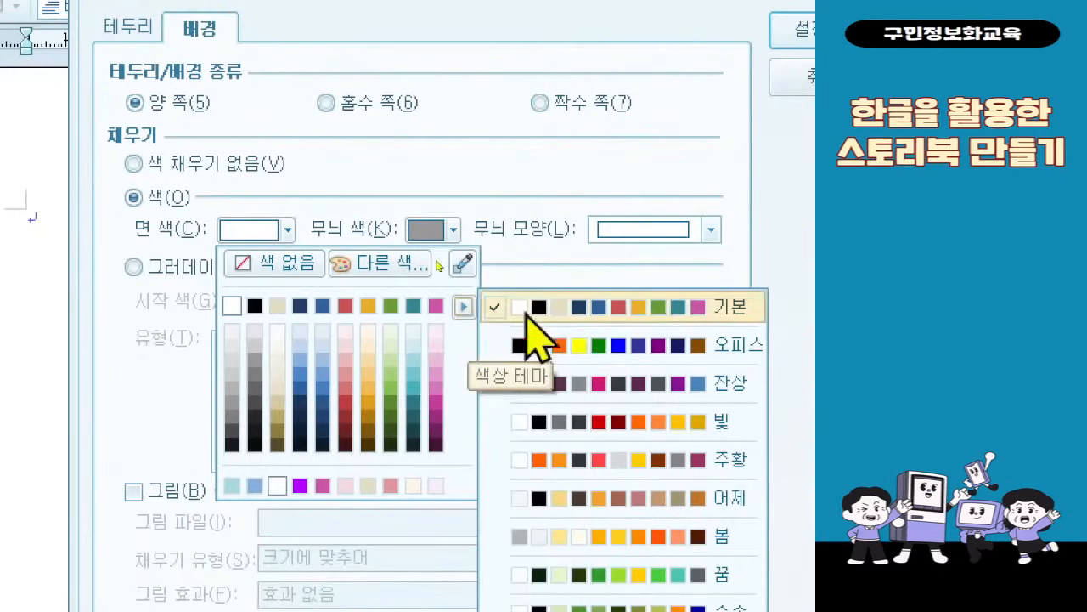
pyautogui.click(651, 306)
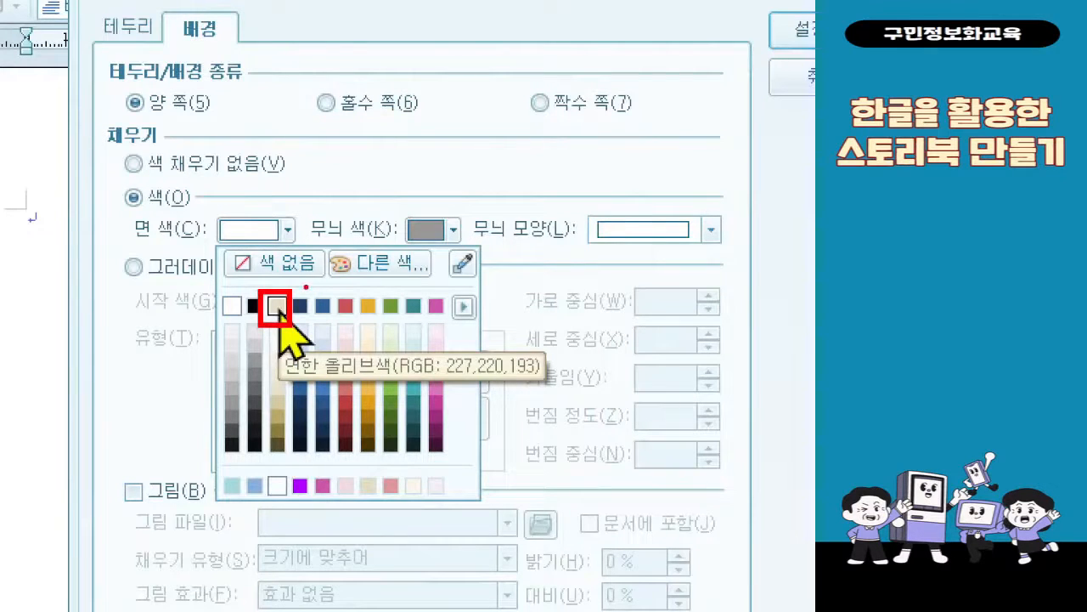
pyautogui.press('Escape')
pyautogui.click(273, 234)
pyautogui.click(274, 338)
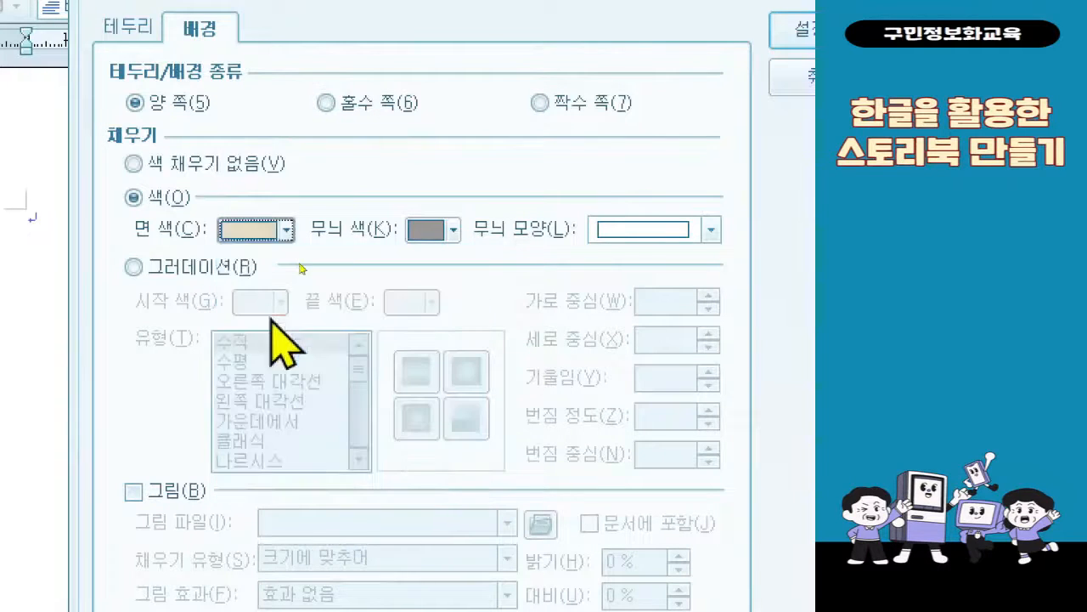
# Set the background's pattern color (무늬 색) to 연한 올리브색 90% 밝게
pyautogui.click(444, 242)
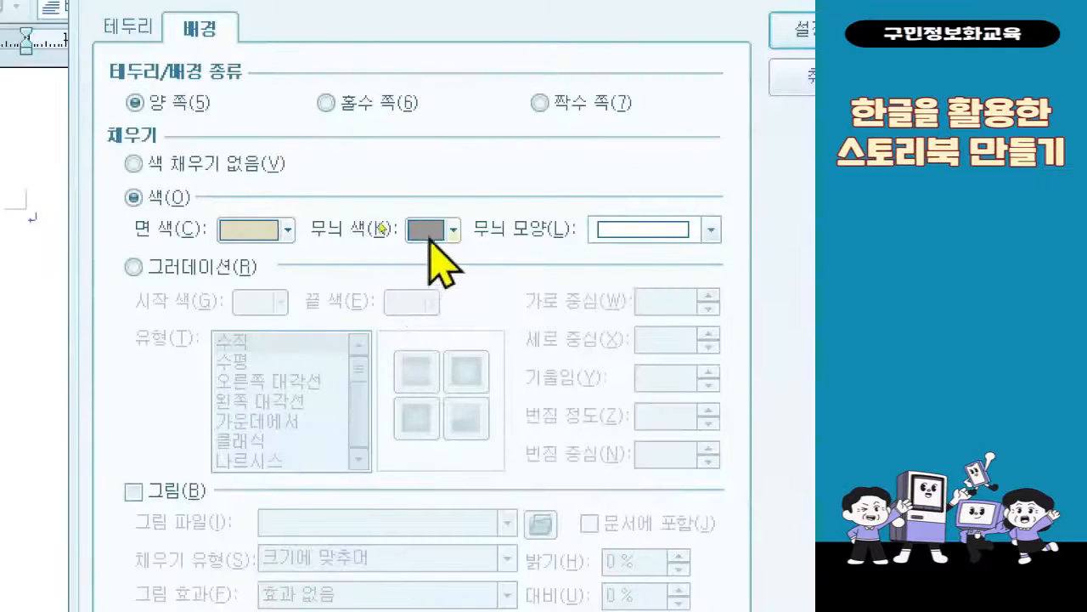
pyautogui.click(430, 240)
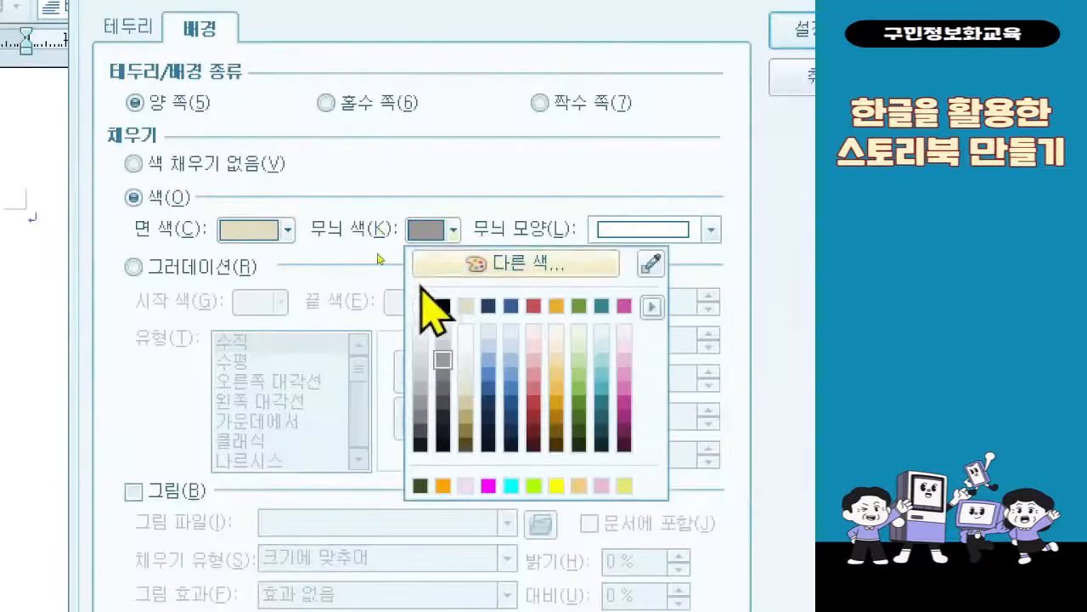
pyautogui.click(465, 340)
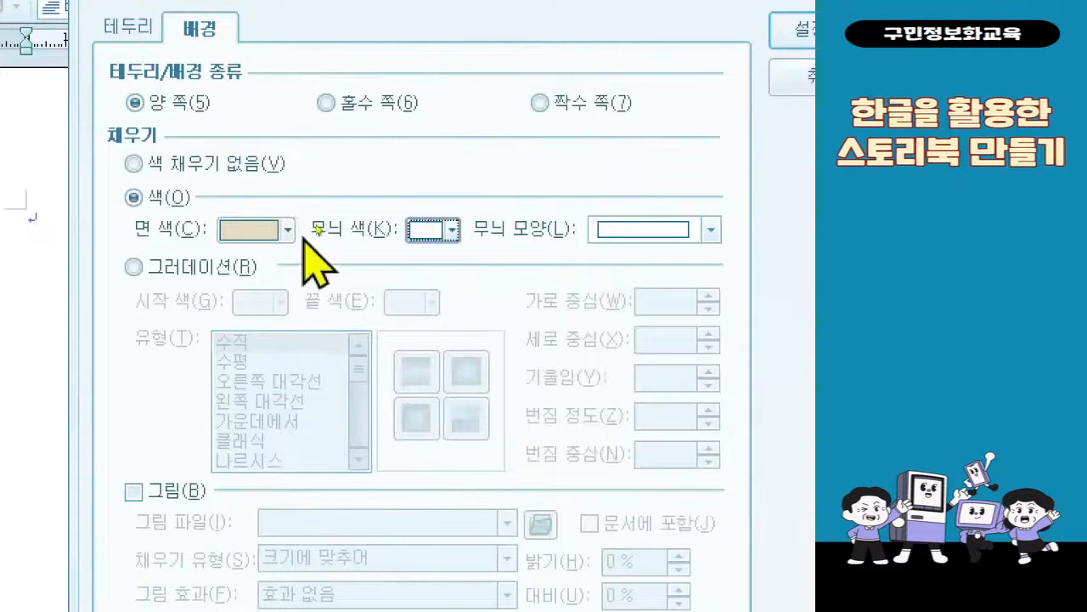
pyautogui.click(435, 239)
pyautogui.click(435, 240)
pyautogui.click(435, 240)
pyautogui.click(435, 237)
pyautogui.click(435, 237)
pyautogui.click(467, 169)
# Choose the grid pattern (눈금무늬) as the background's pattern shape and apply the page background
pyautogui.click(676, 237)
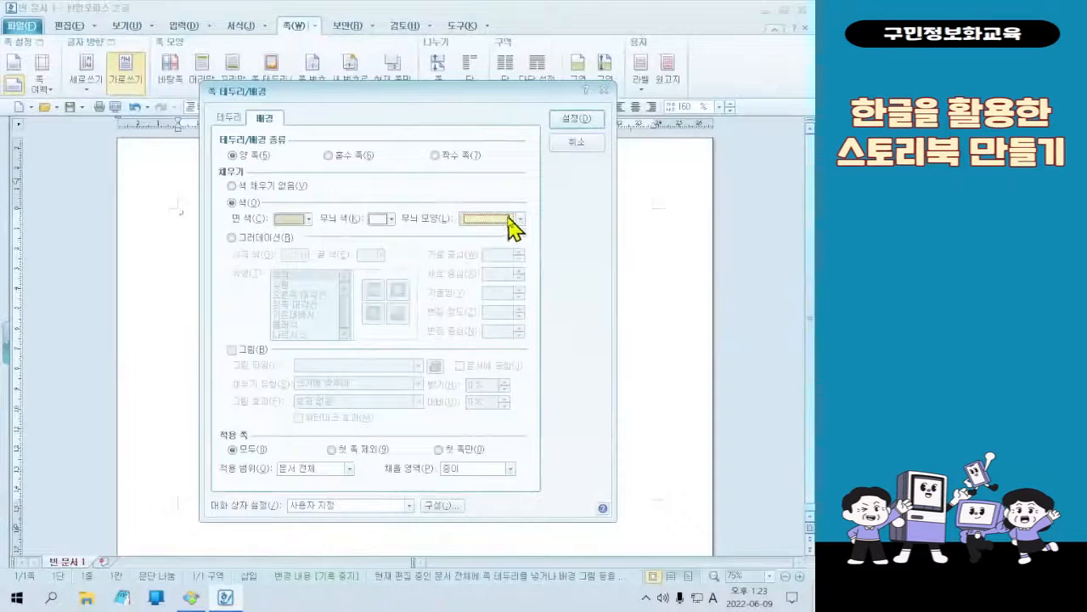
pyautogui.click(710, 229)
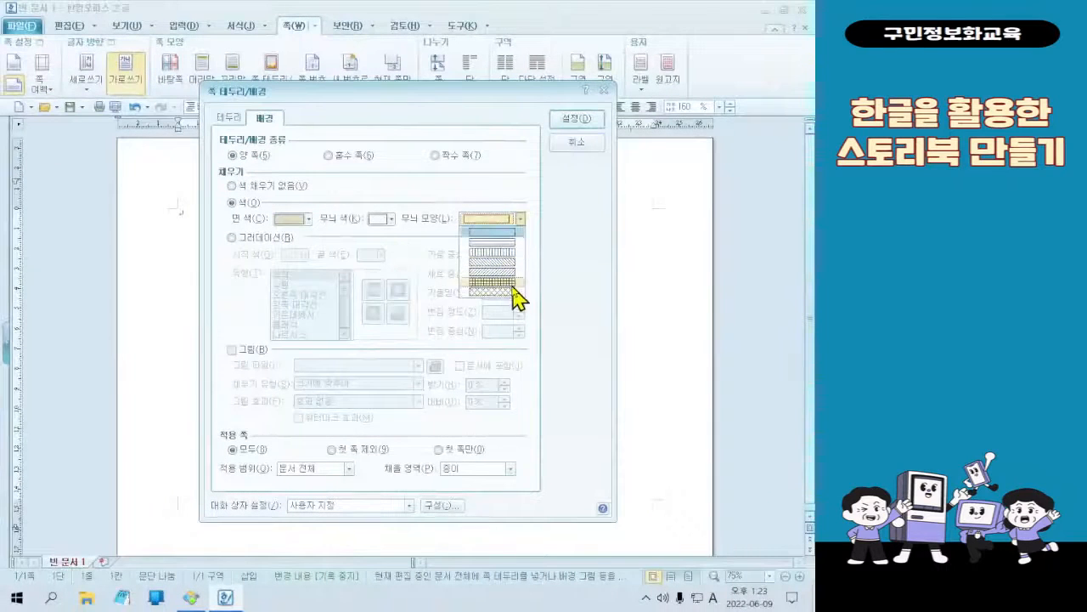
pyautogui.click(512, 285)
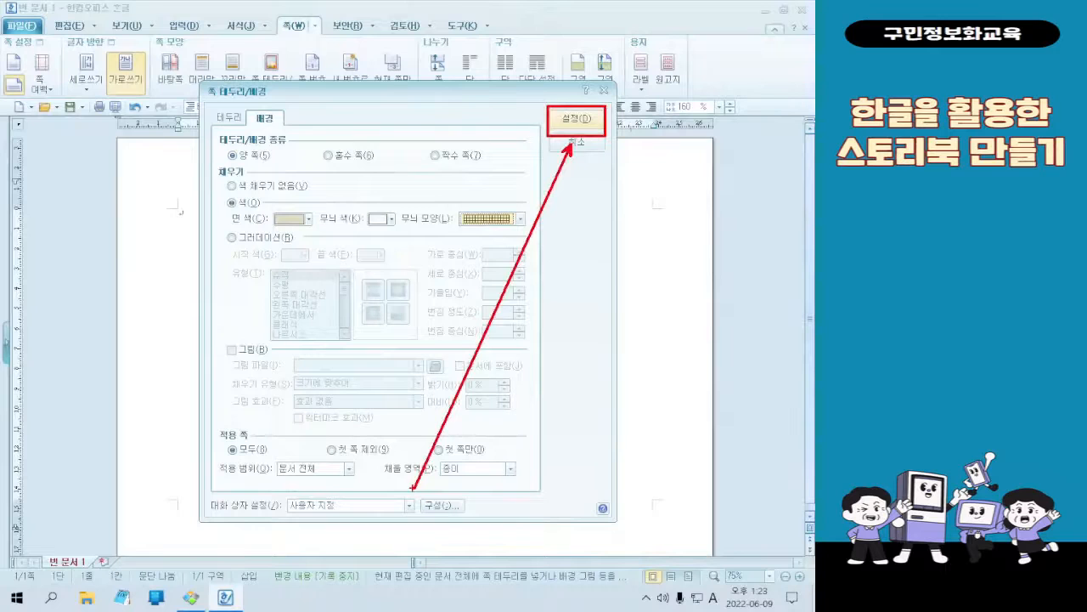
pyautogui.click(561, 126)
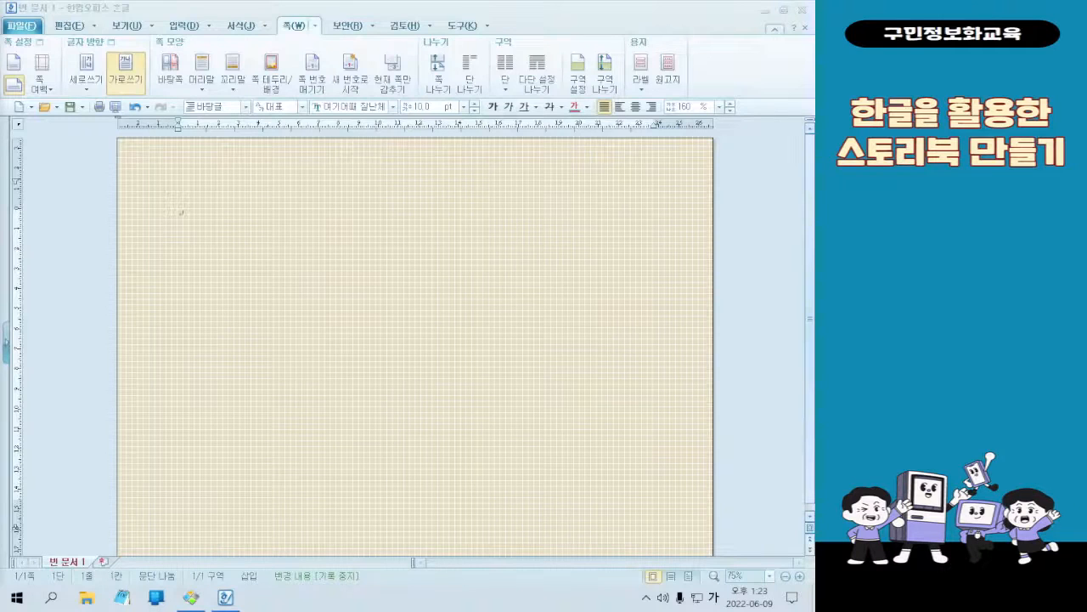
# Switch to the image viewer to examine the large shape on the sample cover, and return to the document in 한글 2010
pyautogui.press('Hangul')
pyautogui.press('Hangul')
pyautogui.click(192, 597)
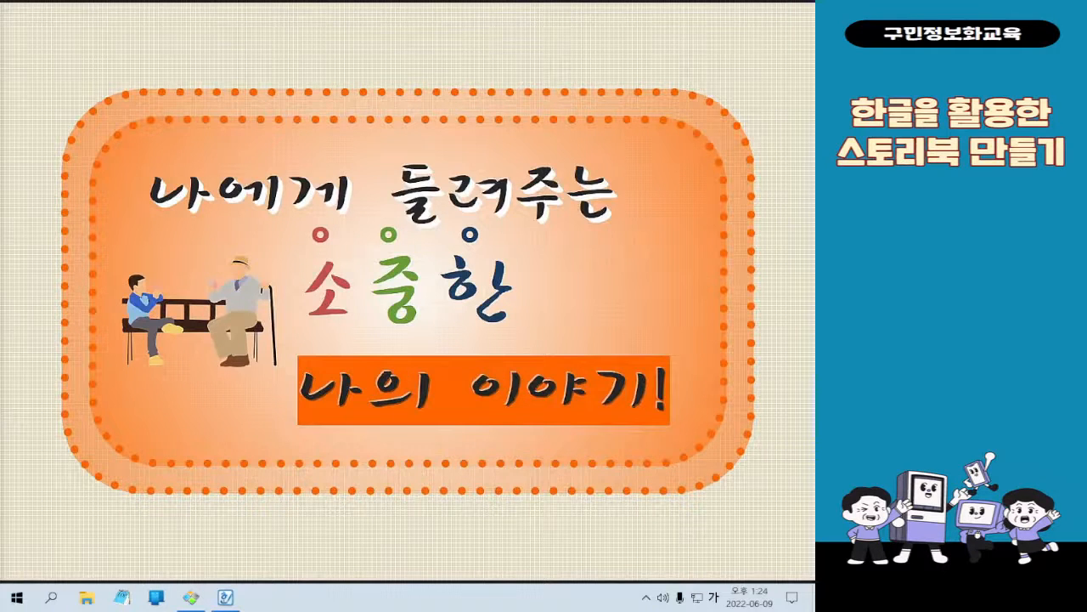
pyautogui.moveTo(764, 10)
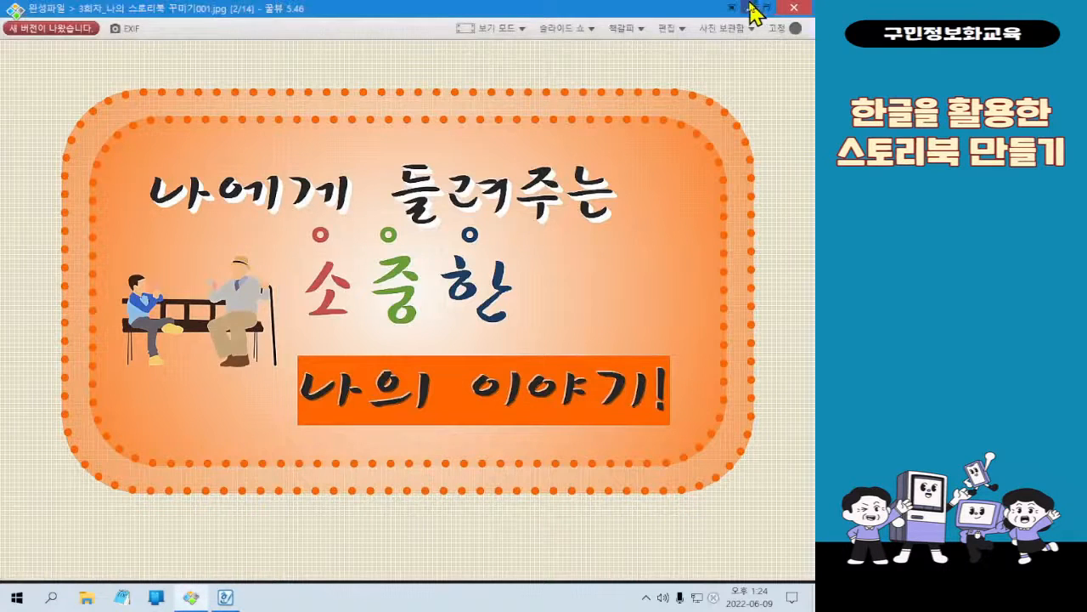
pyautogui.click(754, 8)
pyautogui.scroll(1, 405, 343)
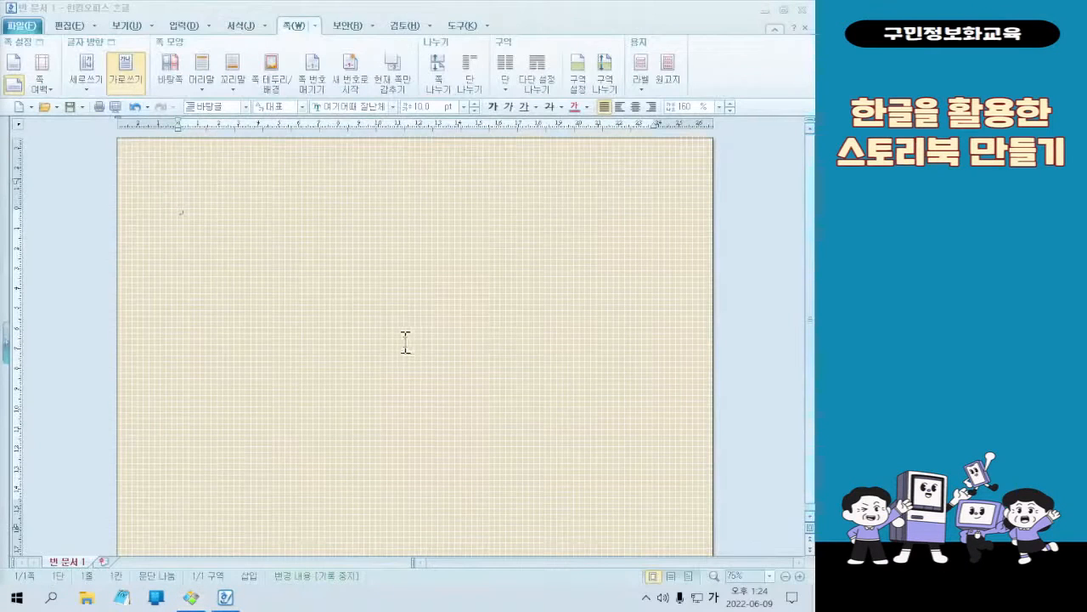
# Draw a rectangle about 236 mm wide and 156 mm high over the middle of the patterned page
pyautogui.click(182, 25)
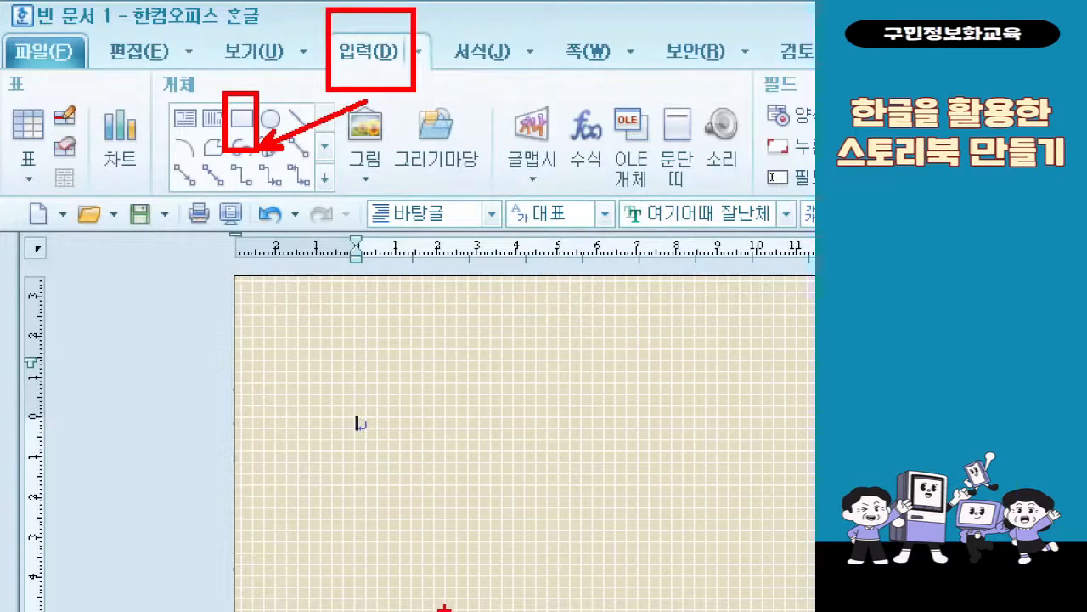
pyautogui.press('Escape')
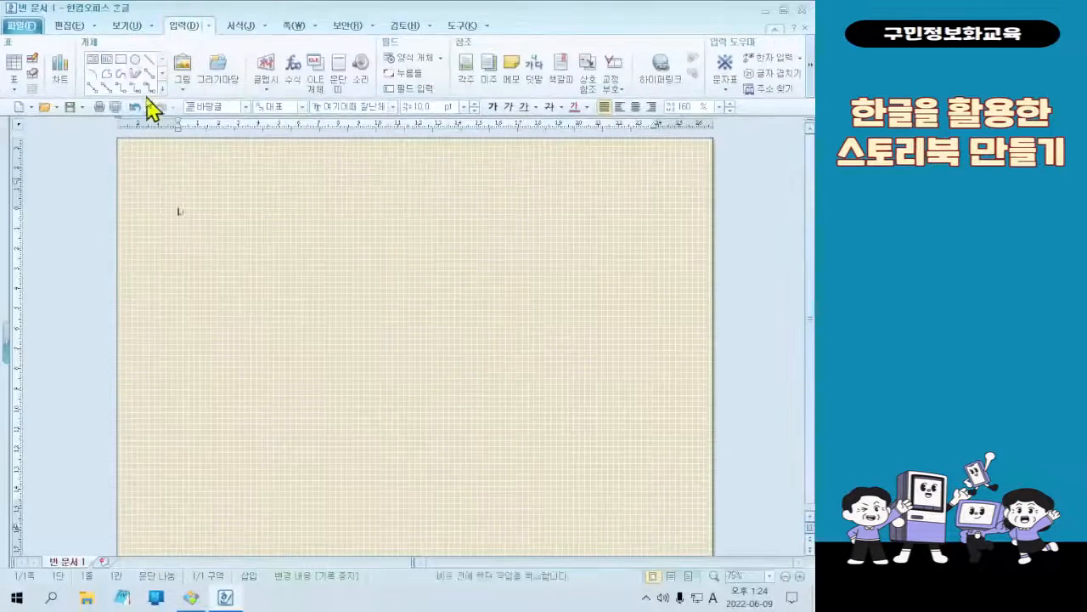
pyautogui.click(242, 118)
pyautogui.moveTo(189, 219)
pyautogui.mouseDown()
pyautogui.moveTo(666, 506)
pyautogui.moveTo(662, 533)
pyautogui.mouseUp()
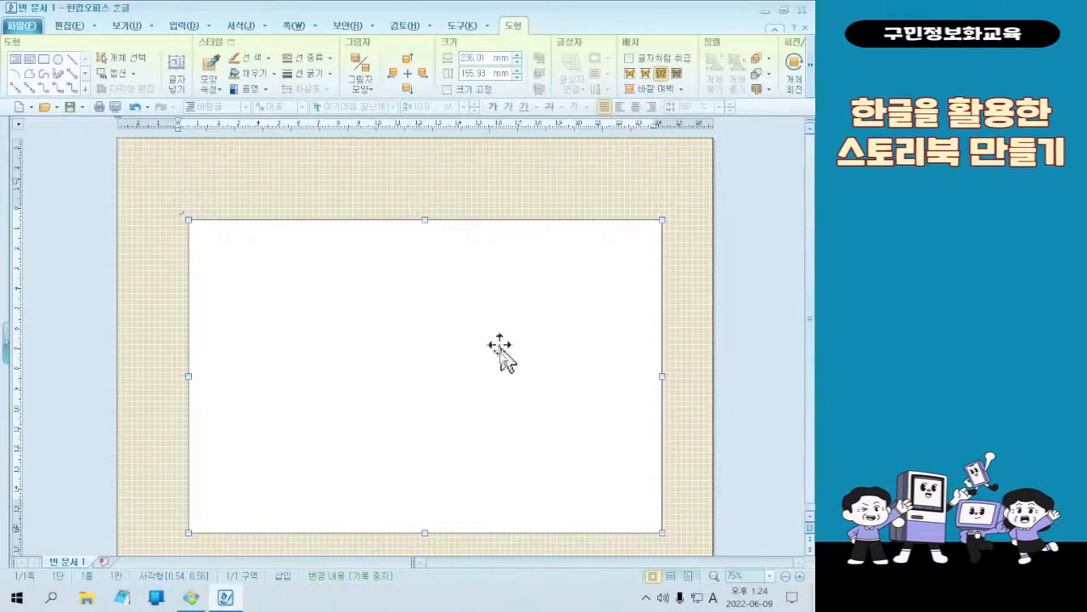
pyautogui.click(462, 320)
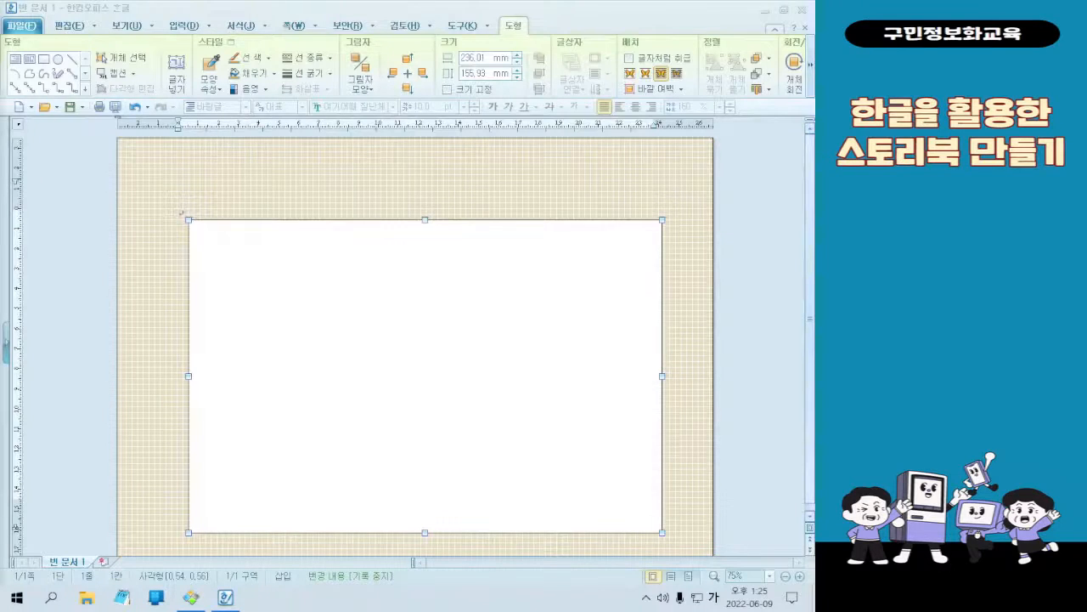
# Set the rectangle's width to 230 mm and height to 125 mm in its object properties (개체 속성)
pyautogui.doubleClick(578, 351)
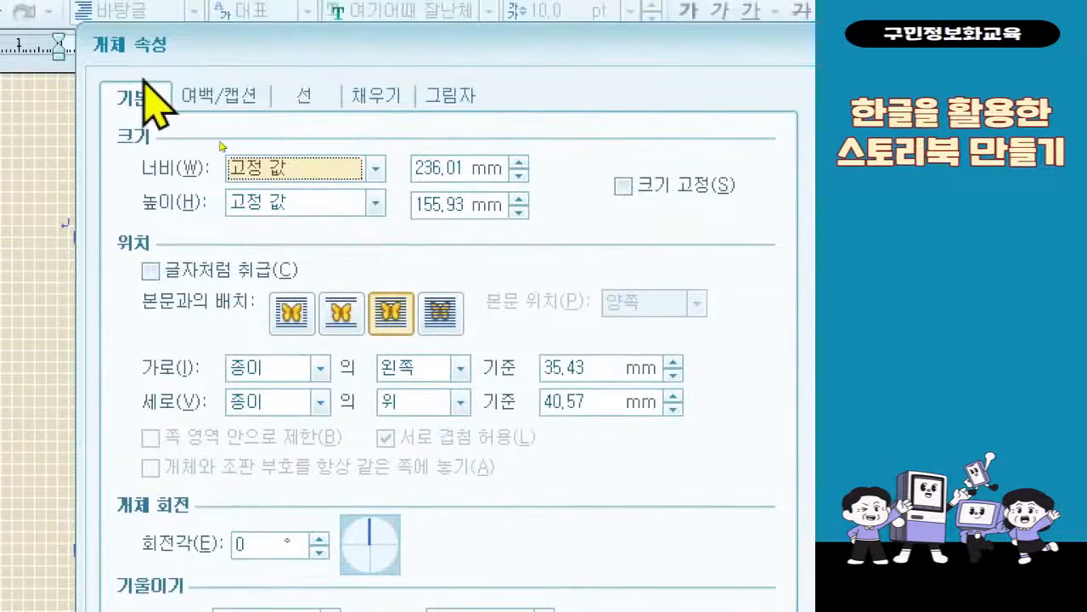
pyautogui.click(445, 168)
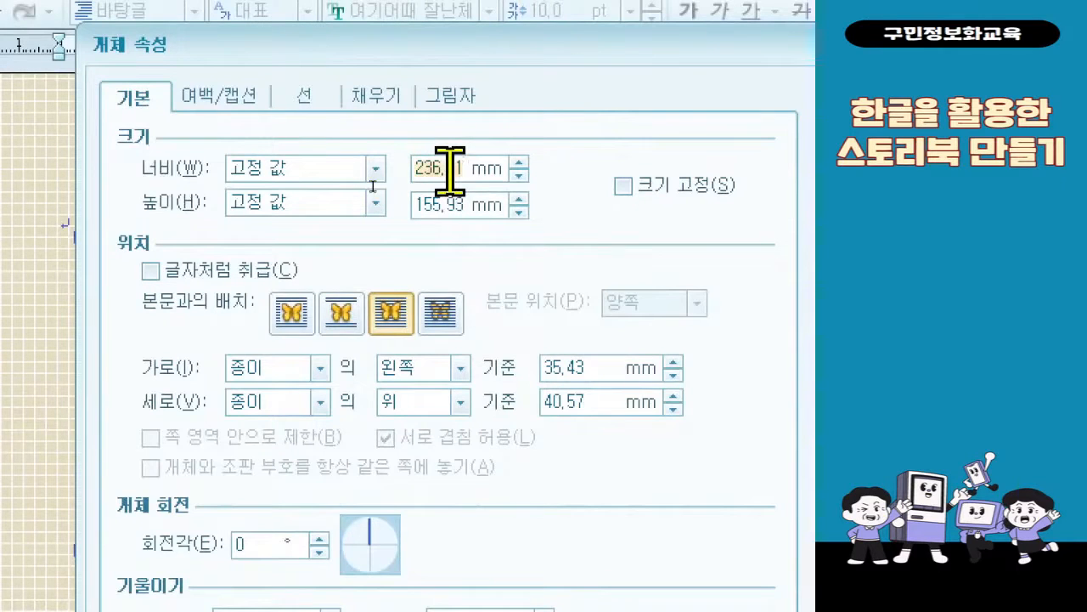
pyautogui.write('230')
pyautogui.doubleClick(455, 207)
pyautogui.write('125')
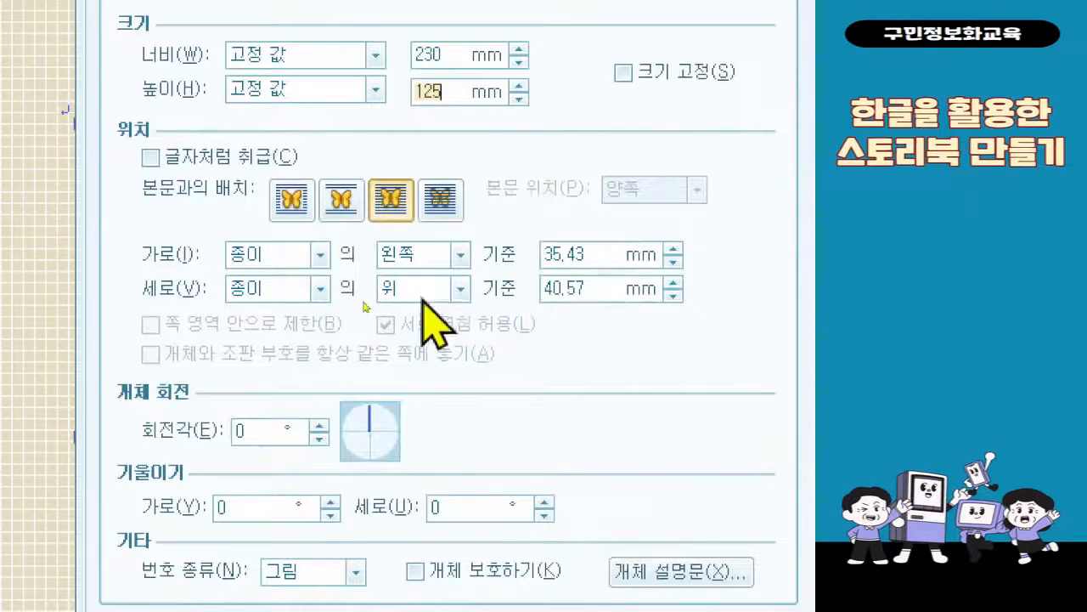
# Position the rectangle at the center (가운데) of the paper both horizontally and vertically
pyautogui.click(447, 255)
pyautogui.click(459, 255)
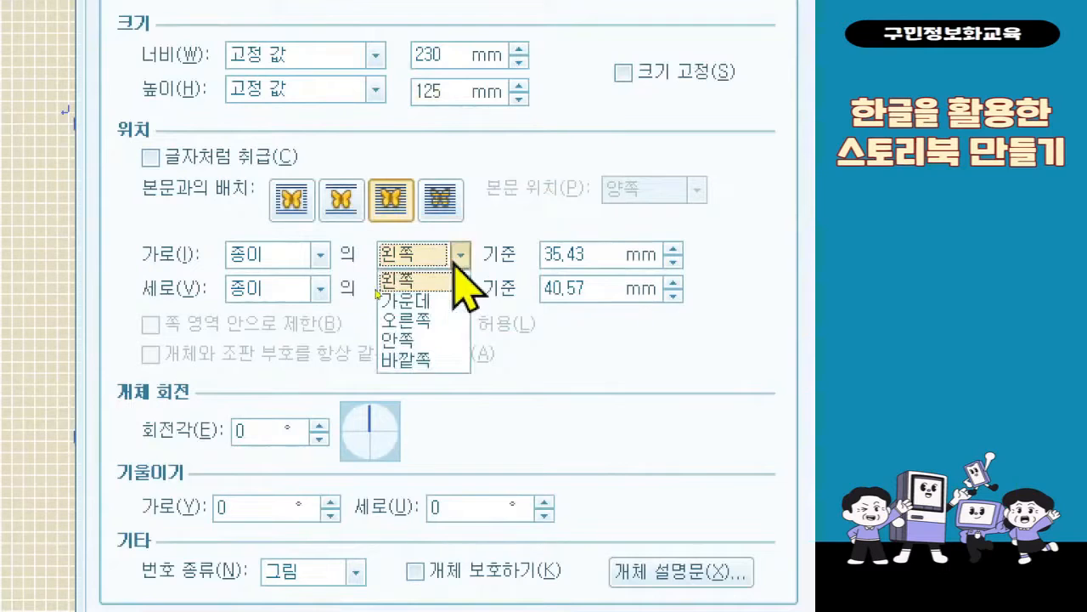
pyautogui.click(457, 303)
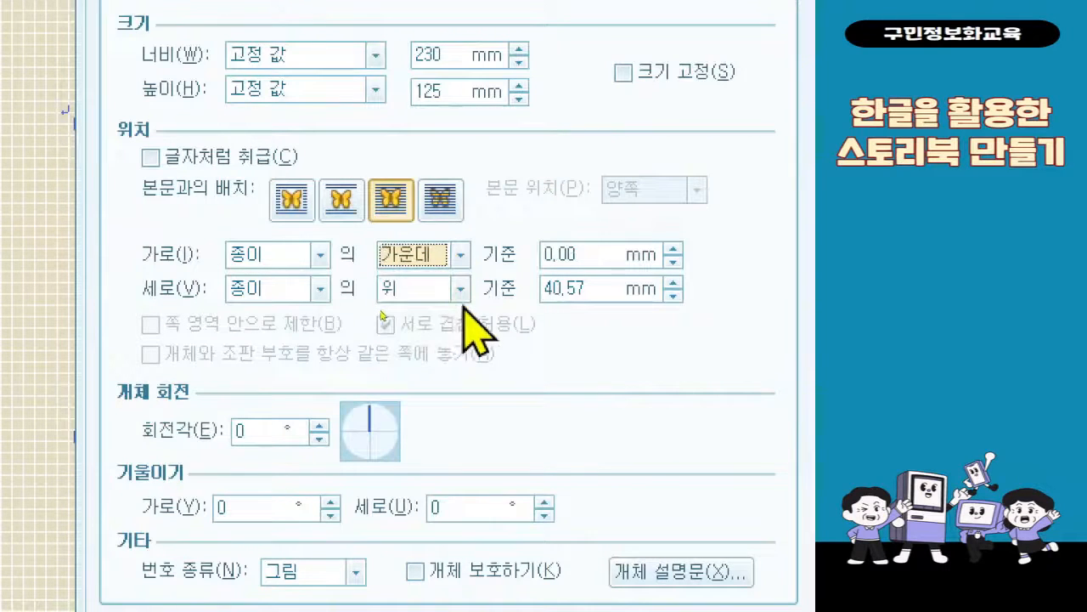
pyautogui.click(458, 290)
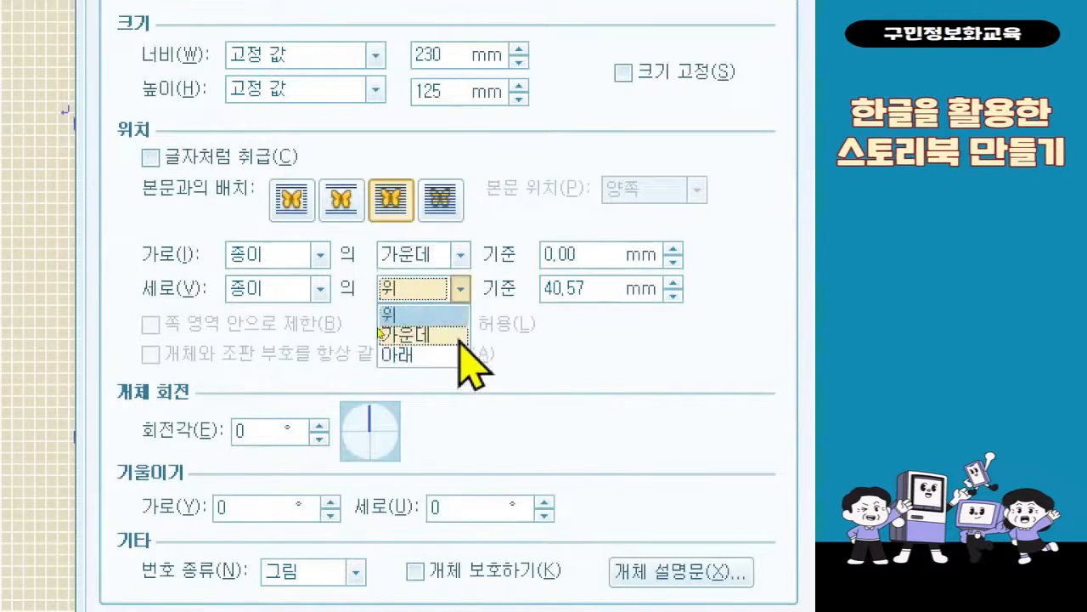
pyautogui.click(459, 338)
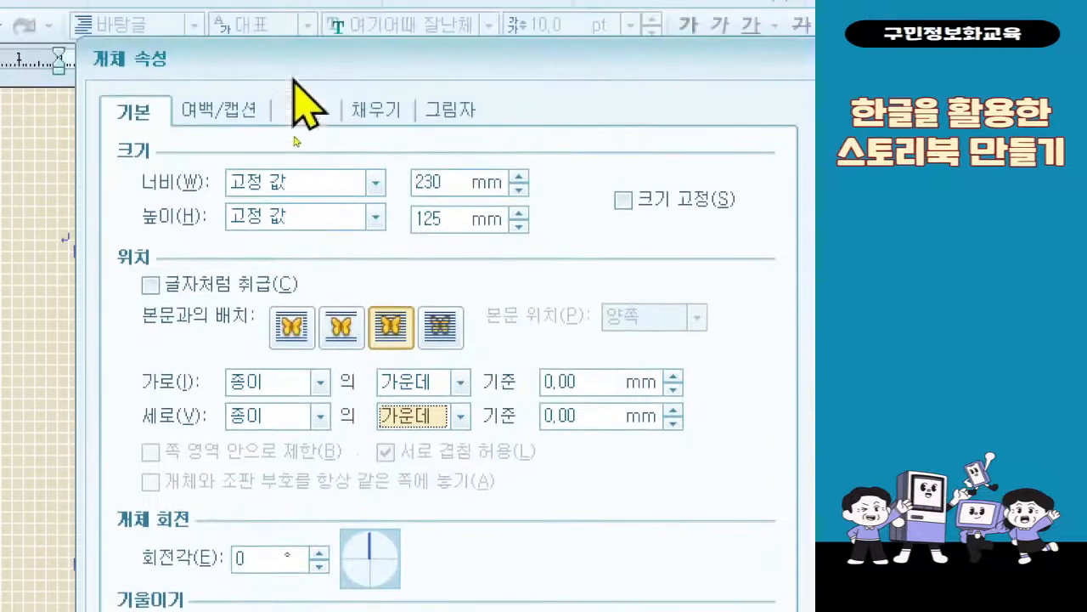
# Switch the rectangle's fill to a gradient (그러데이션) with a white start color (시작 색)
pyautogui.click(353, 116)
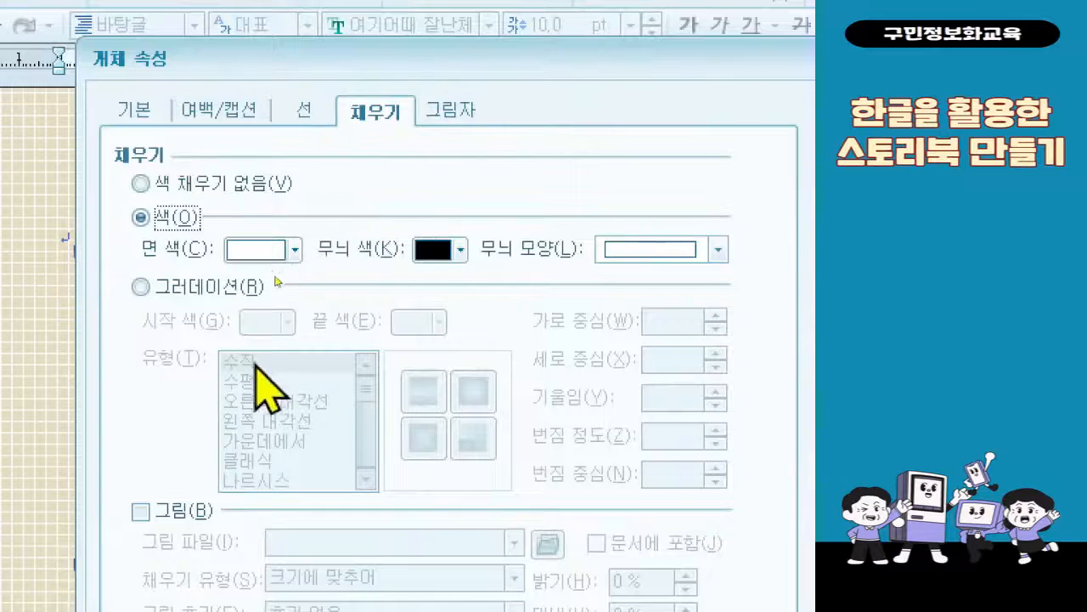
pyautogui.click(238, 286)
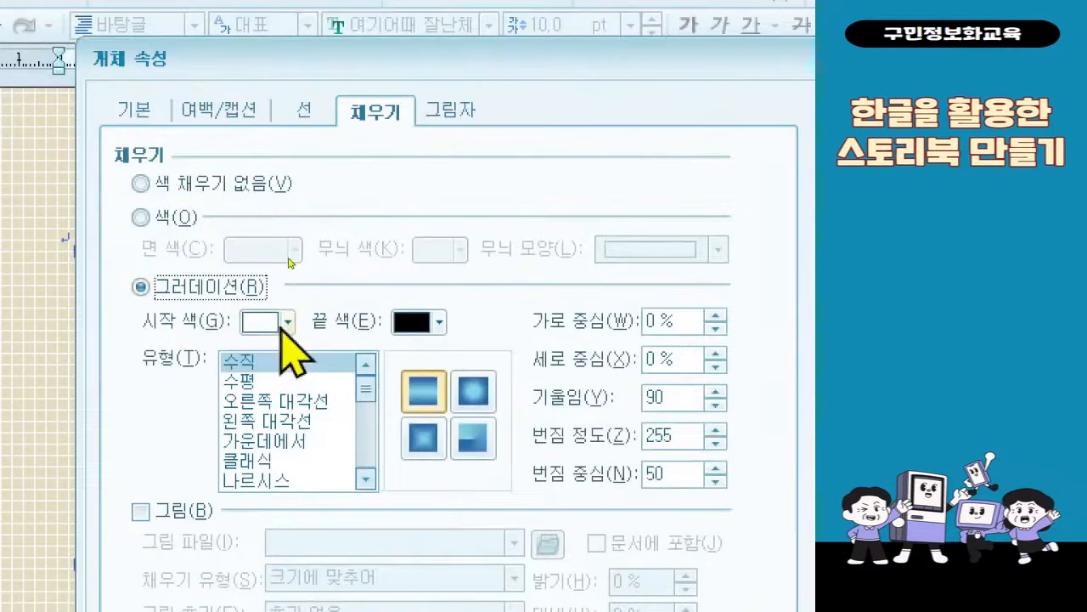
pyautogui.click(284, 319)
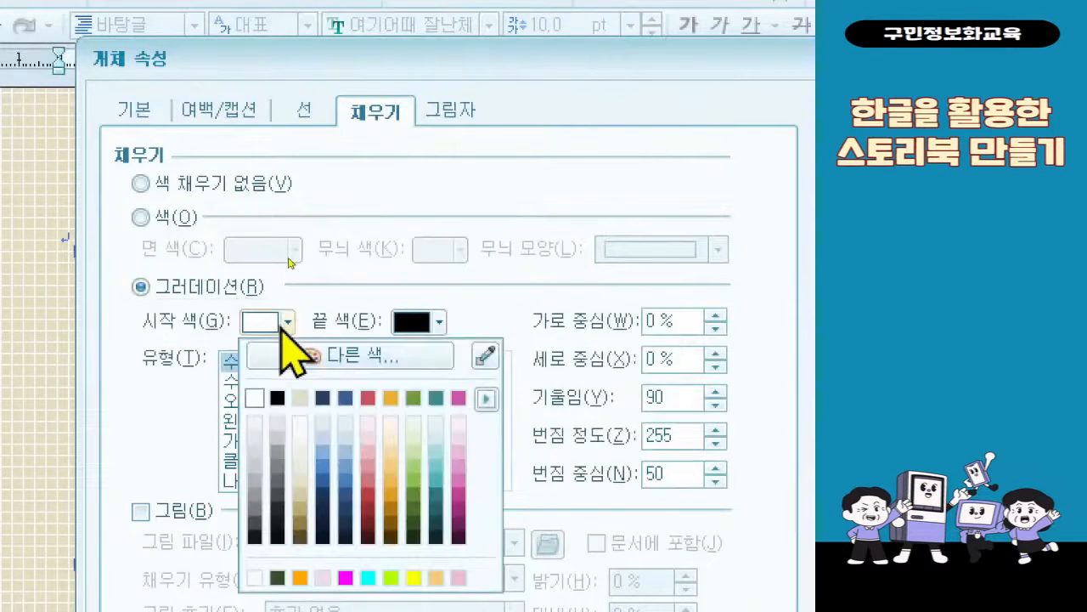
# Set the gradient's end color (끝 색) to the orange from the 오피스 color theme
pyautogui.click(441, 322)
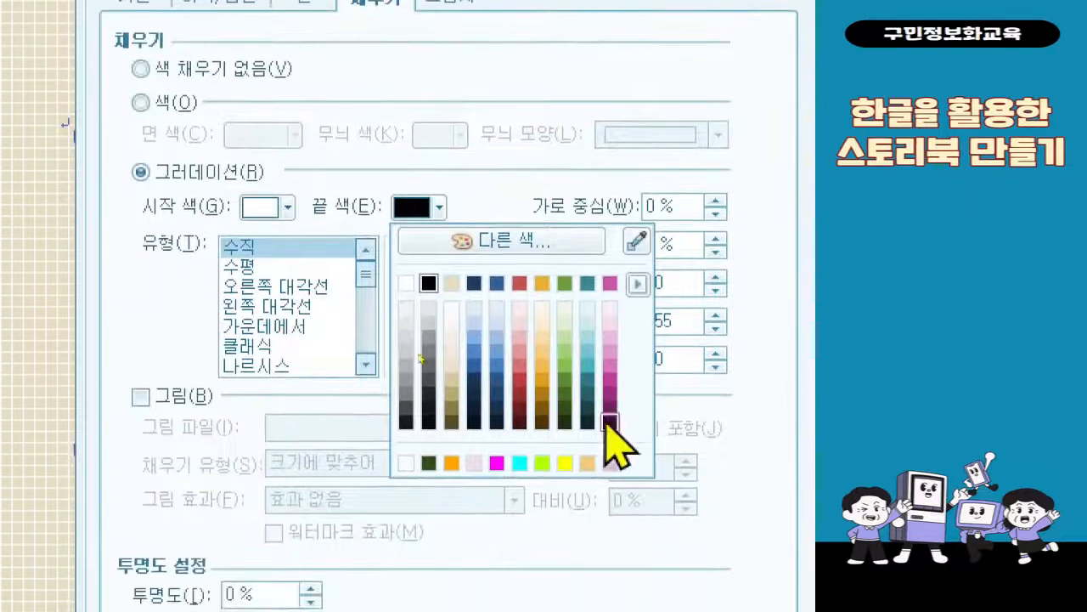
pyautogui.click(636, 283)
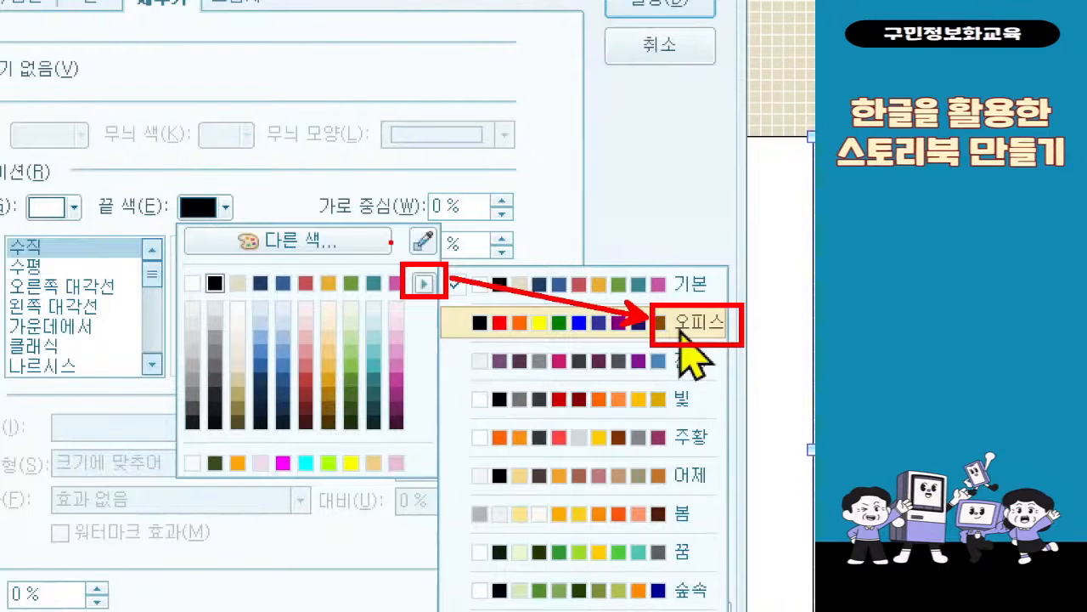
pyautogui.click(681, 329)
pyautogui.click(225, 207)
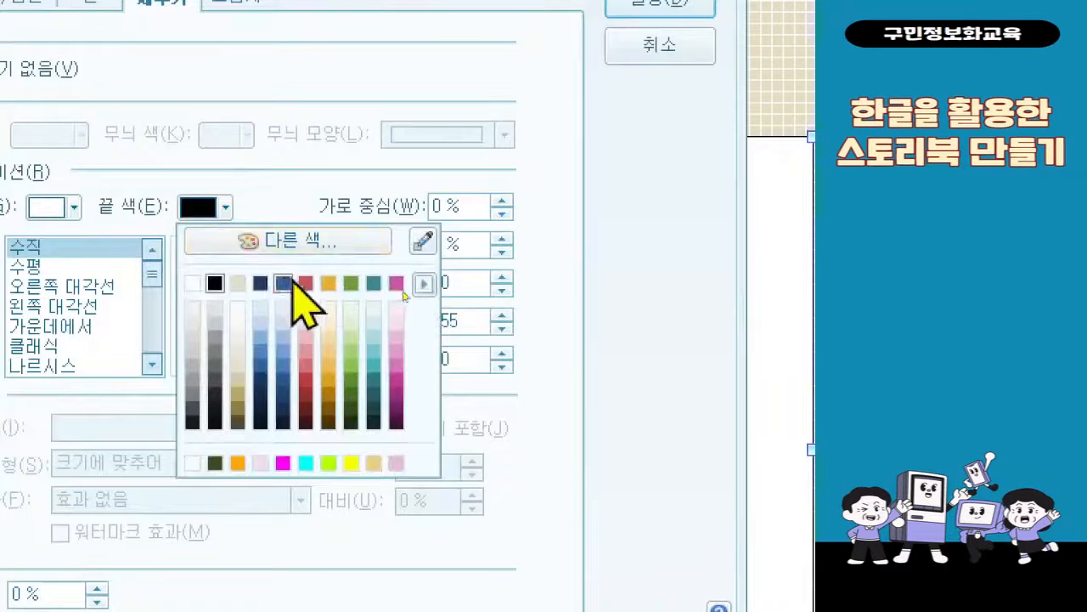
pyautogui.click(425, 284)
pyautogui.click(463, 285)
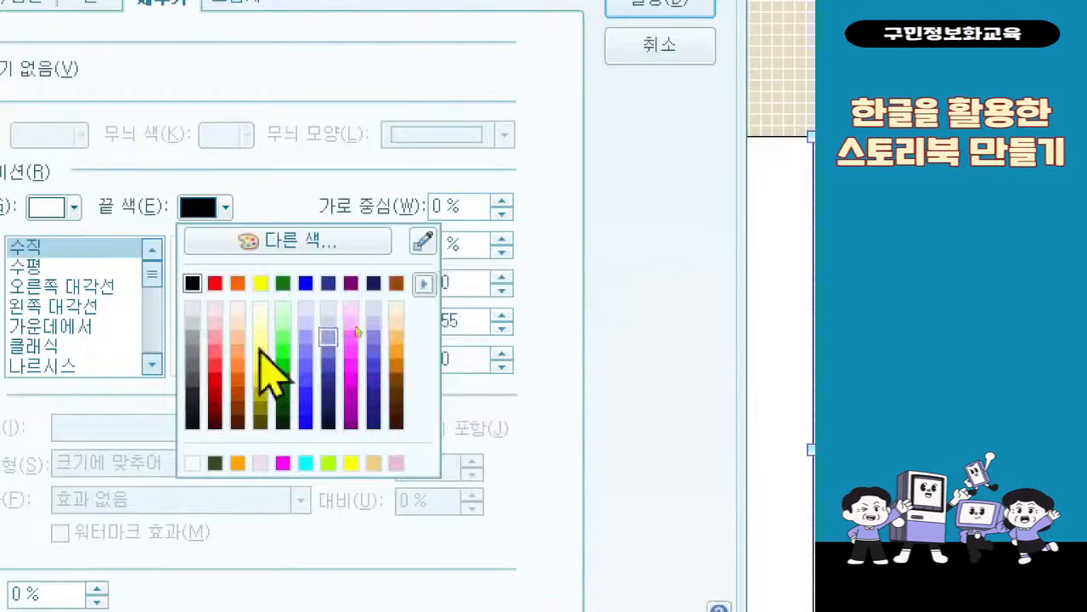
pyautogui.click(238, 283)
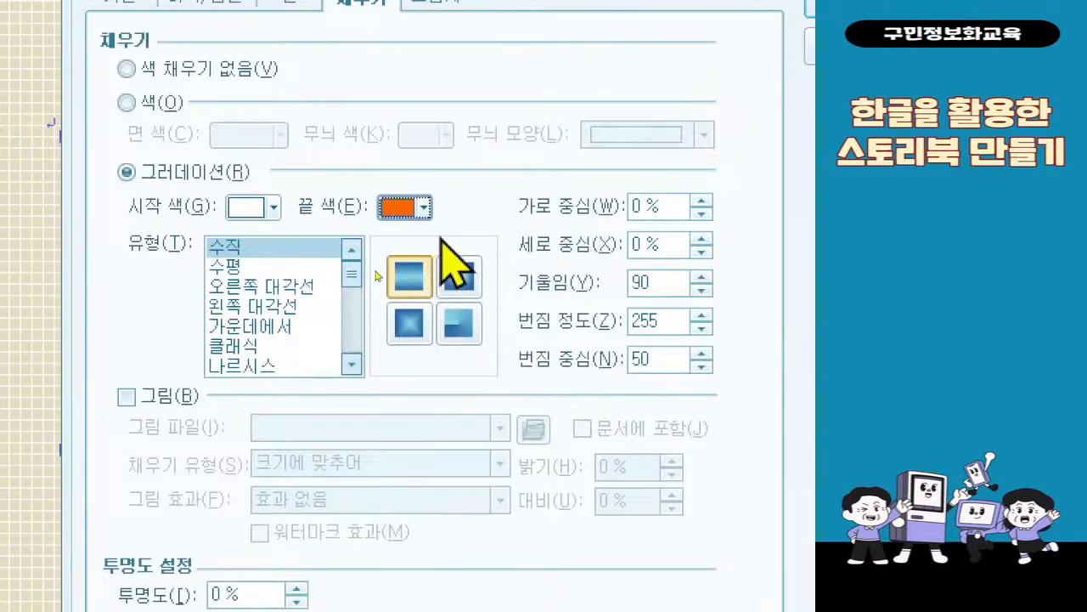
# Set the gradient type to 가운데에서 with the circular style, and set the fill's transparency (투명도) to 45%
pyautogui.click(293, 326)
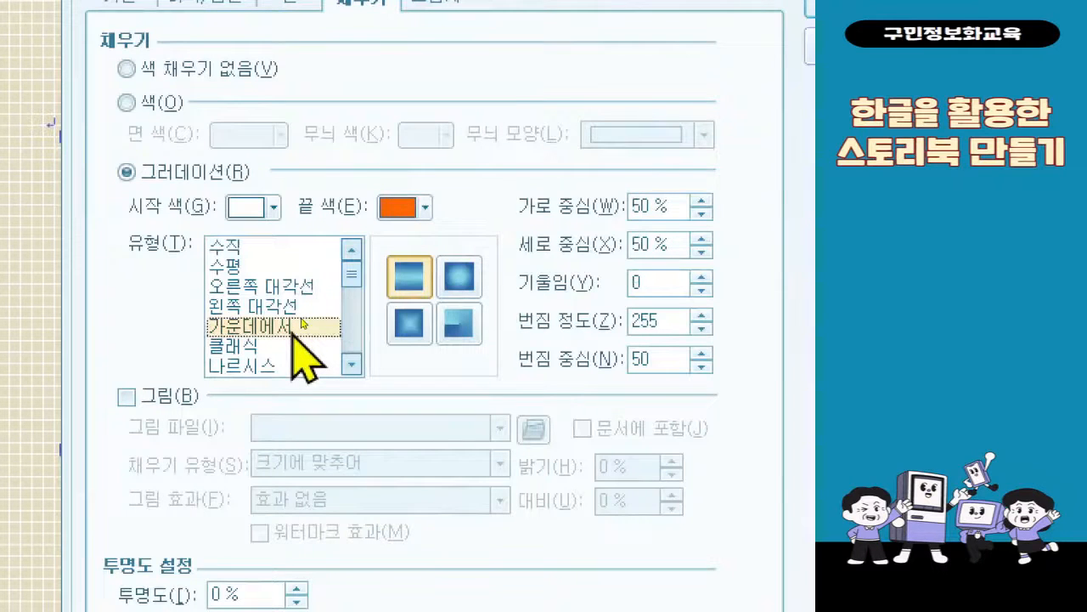
pyautogui.click(453, 283)
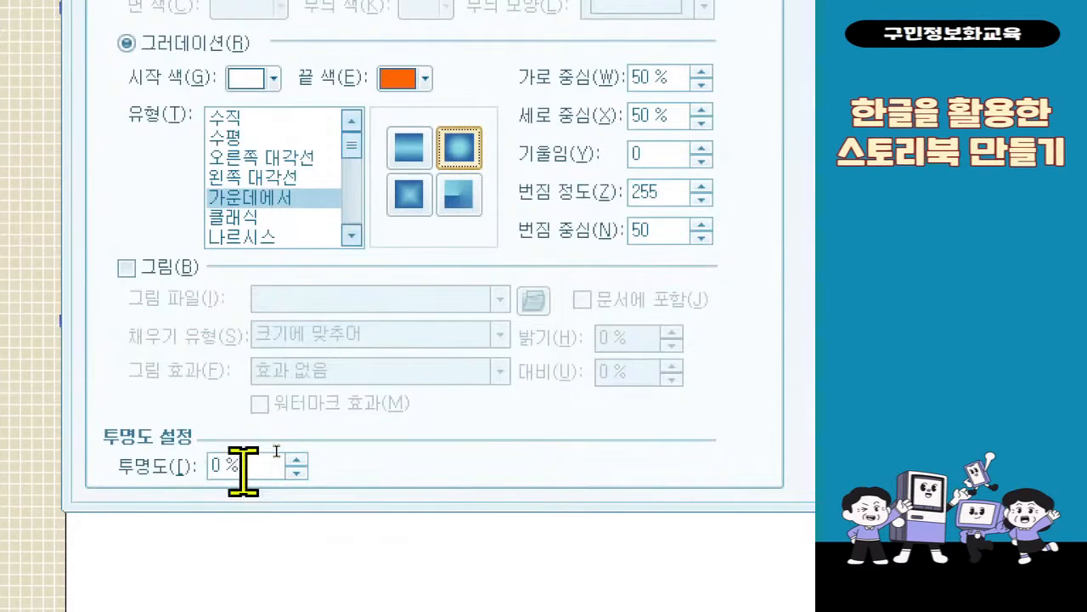
pyautogui.doubleClick(243, 468)
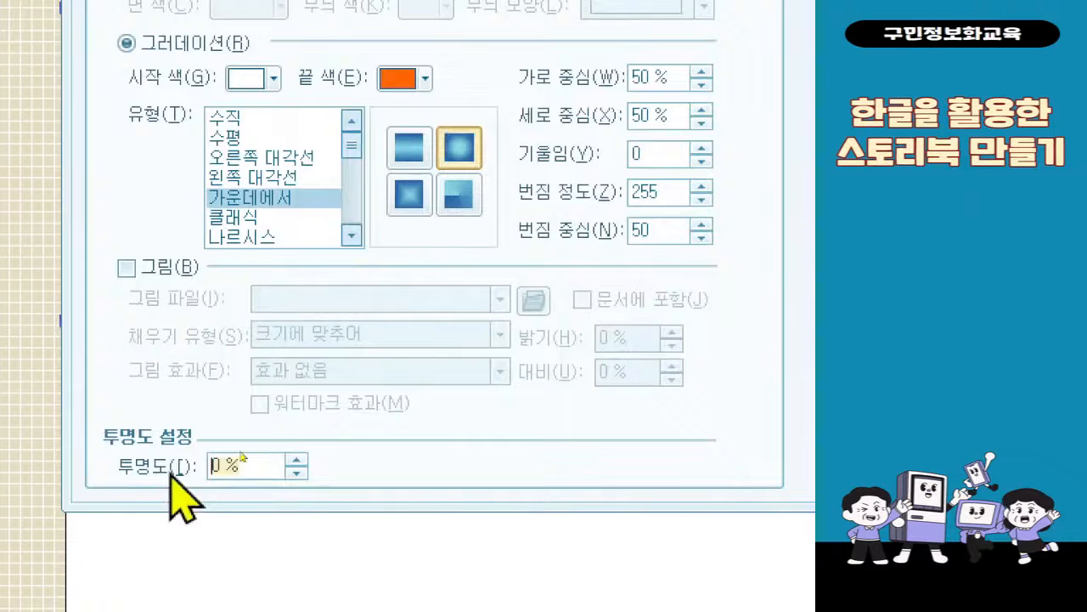
pyautogui.write('45')
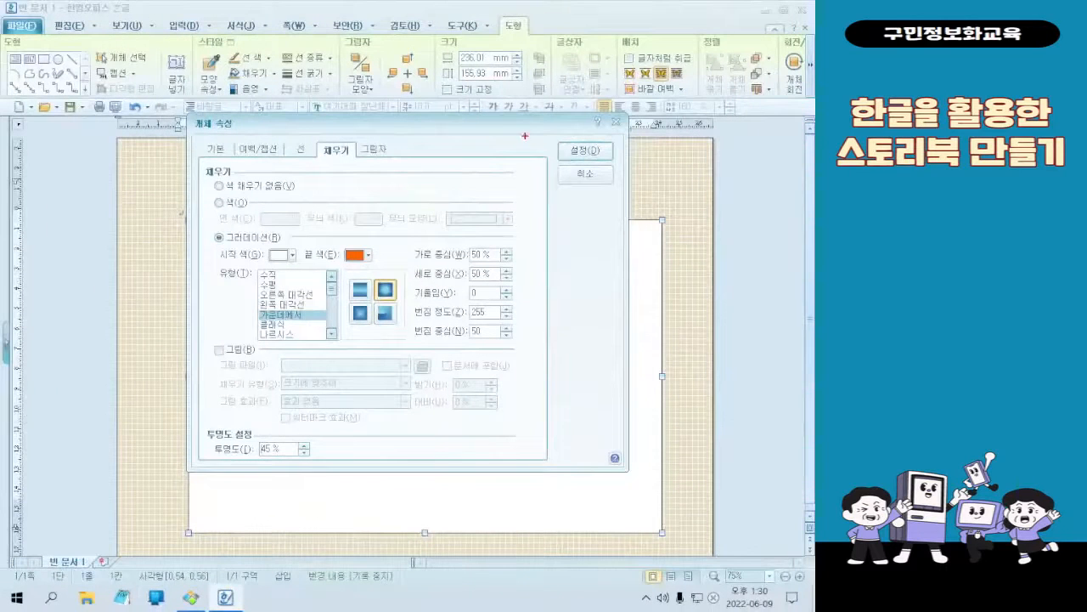
pyautogui.moveTo(549, 140)
pyautogui.mouseDown()
pyautogui.moveTo(611, 173)
pyautogui.moveTo(559, 213)
pyautogui.moveTo(465, 467)
pyautogui.mouseUp()
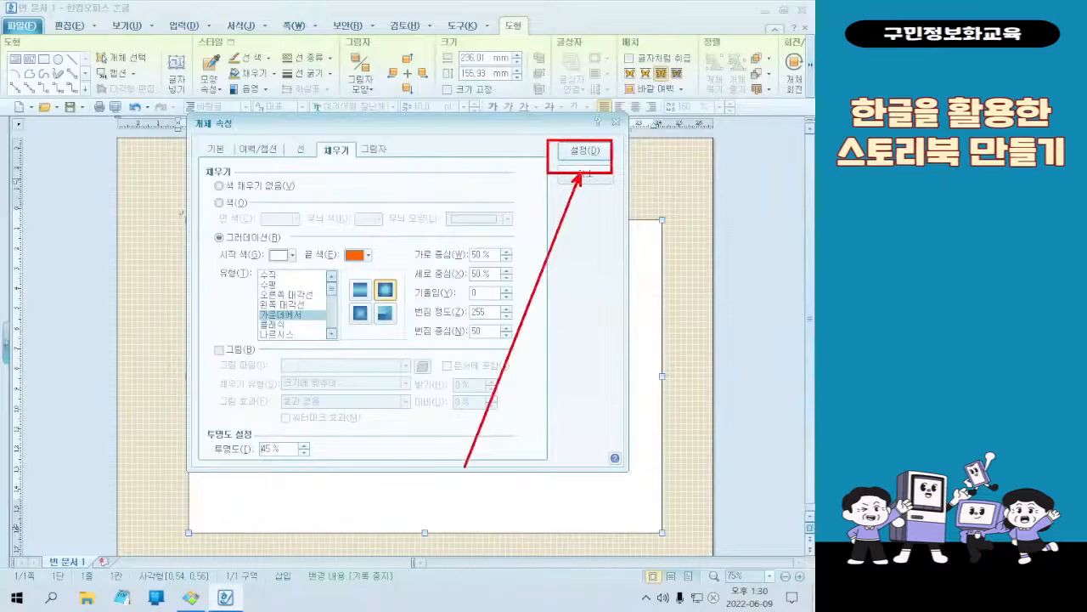
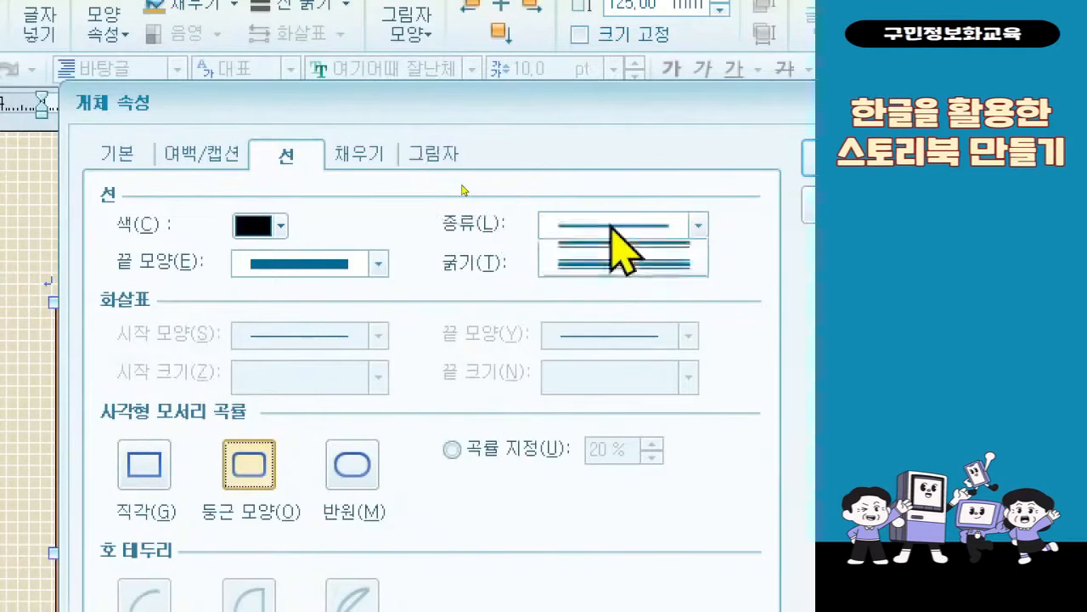
# Set the rectangle's outline to the round dotted line type (종류) and color it 주황 from the 오피스 color theme
pyautogui.click(613, 226)
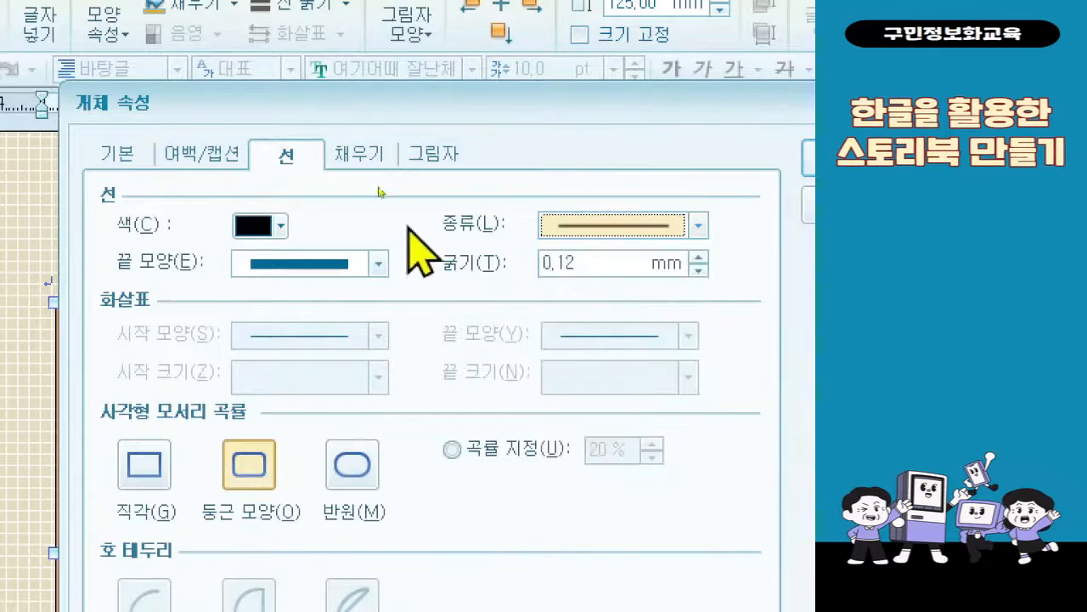
pyautogui.click(595, 228)
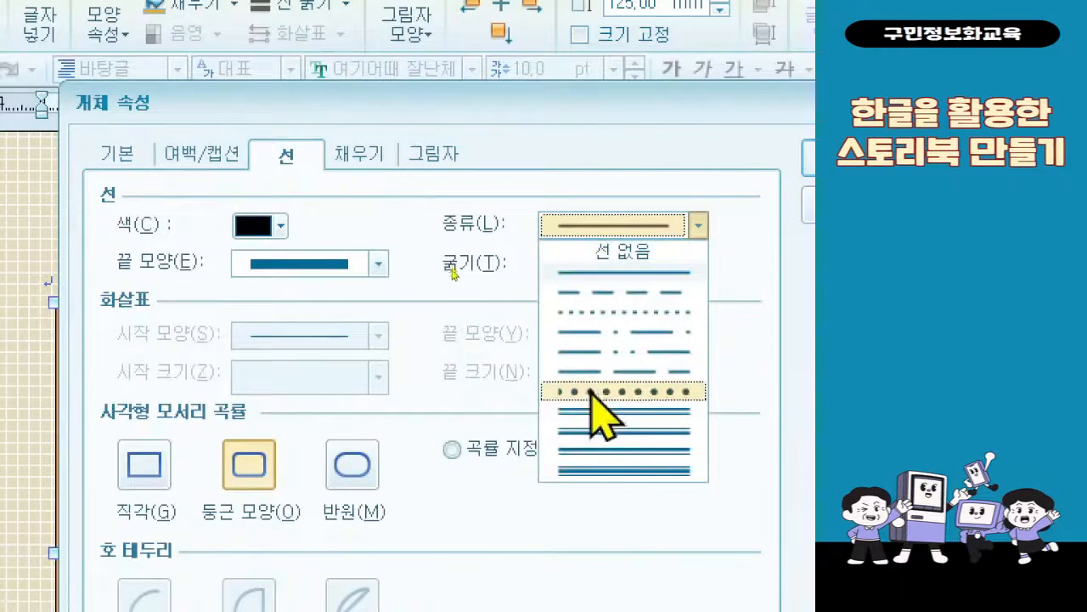
pyautogui.click(595, 393)
pyautogui.click(272, 235)
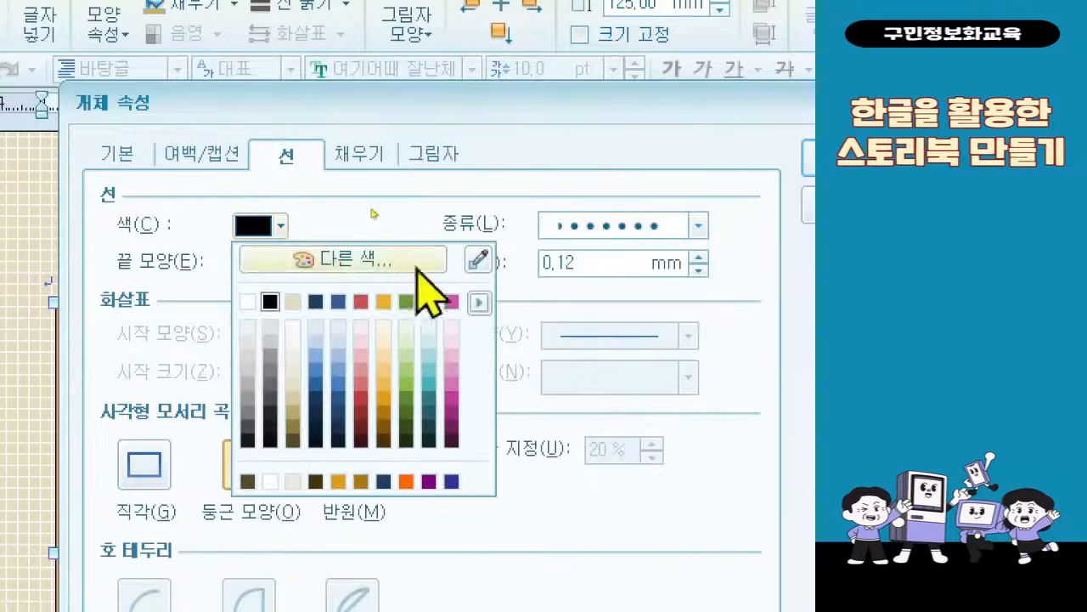
pyautogui.click(479, 302)
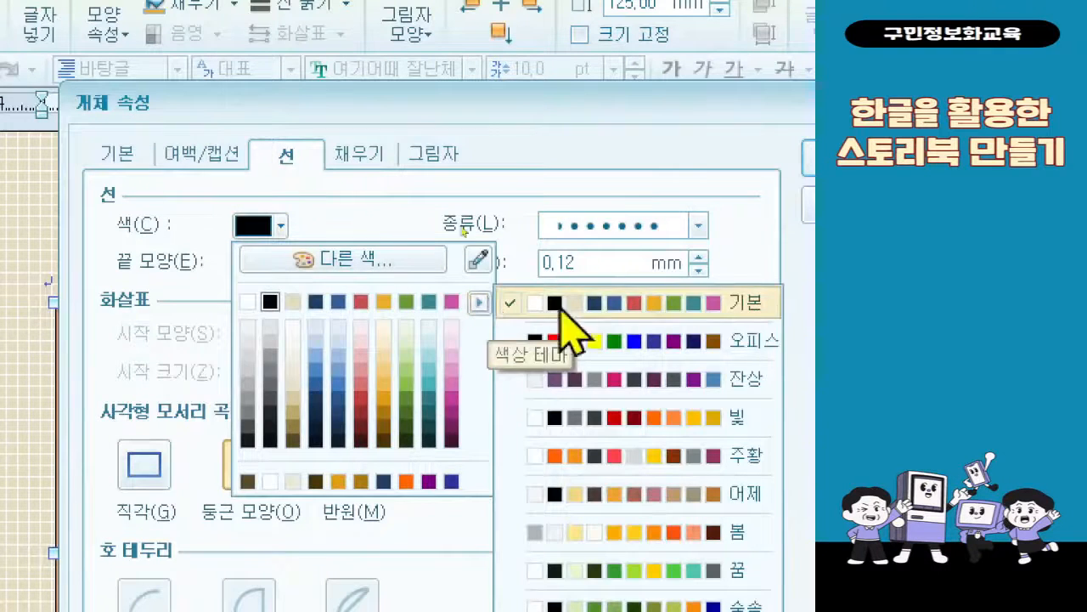
pyautogui.click(718, 344)
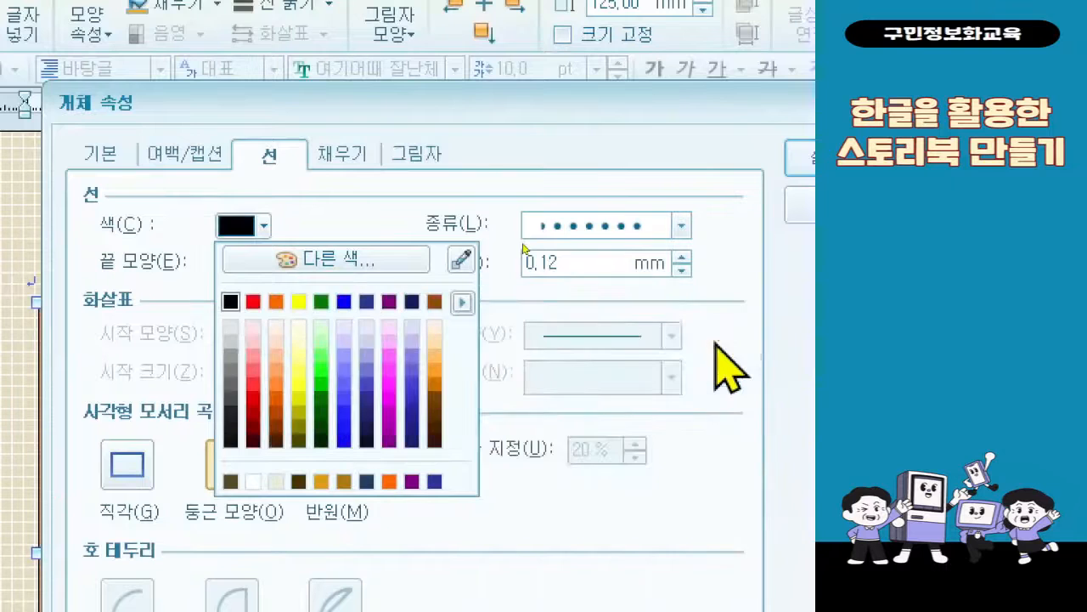
pyautogui.click(286, 303)
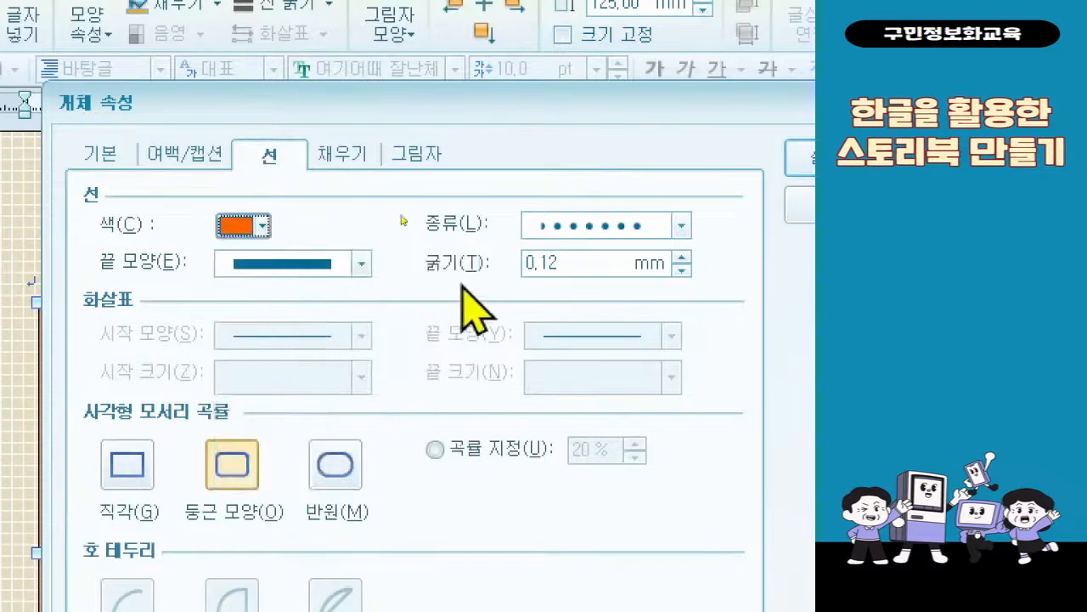
# Set the outline thickness (굵기) to 3 mm and apply the rectangle's properties
pyautogui.click(543, 269)
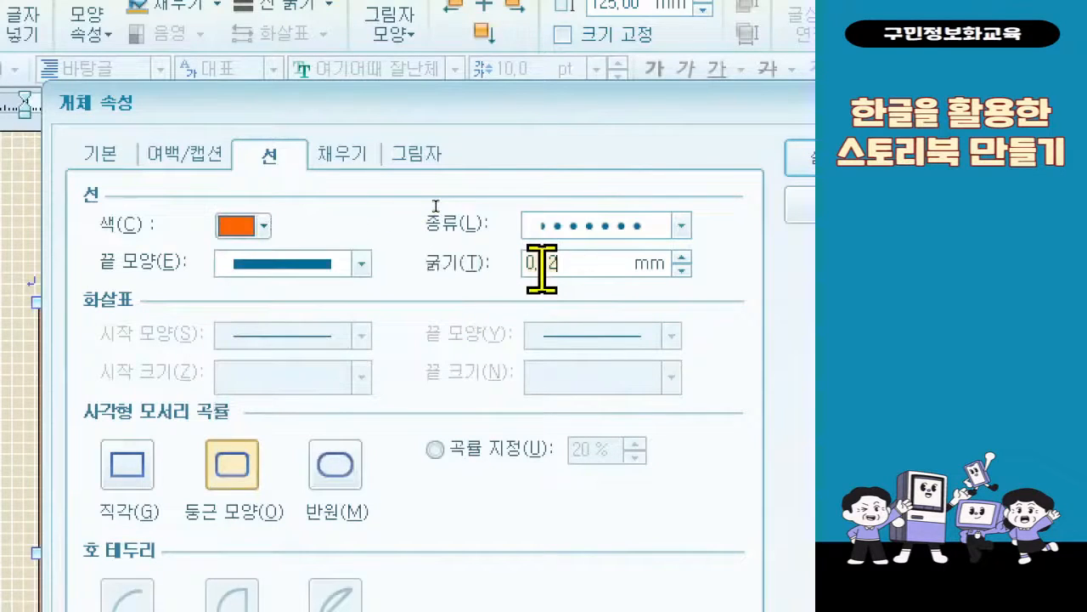
pyautogui.press('BackSpace')
pyautogui.press('BackSpace')
pyautogui.press('BackSpace')
pyautogui.press('BackSpace')
pyautogui.write('3')
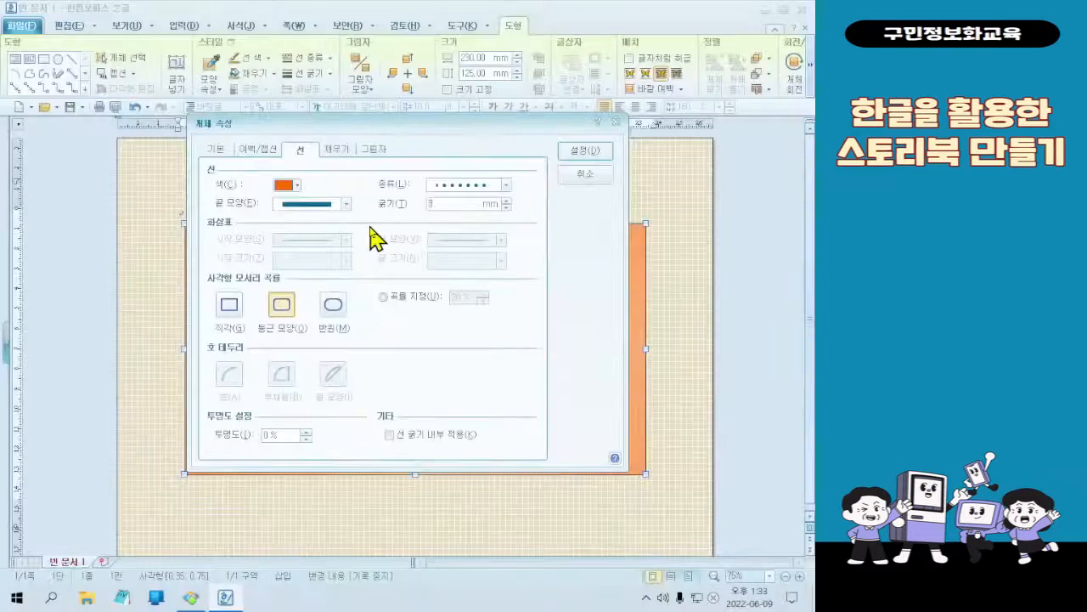
pyautogui.click(588, 150)
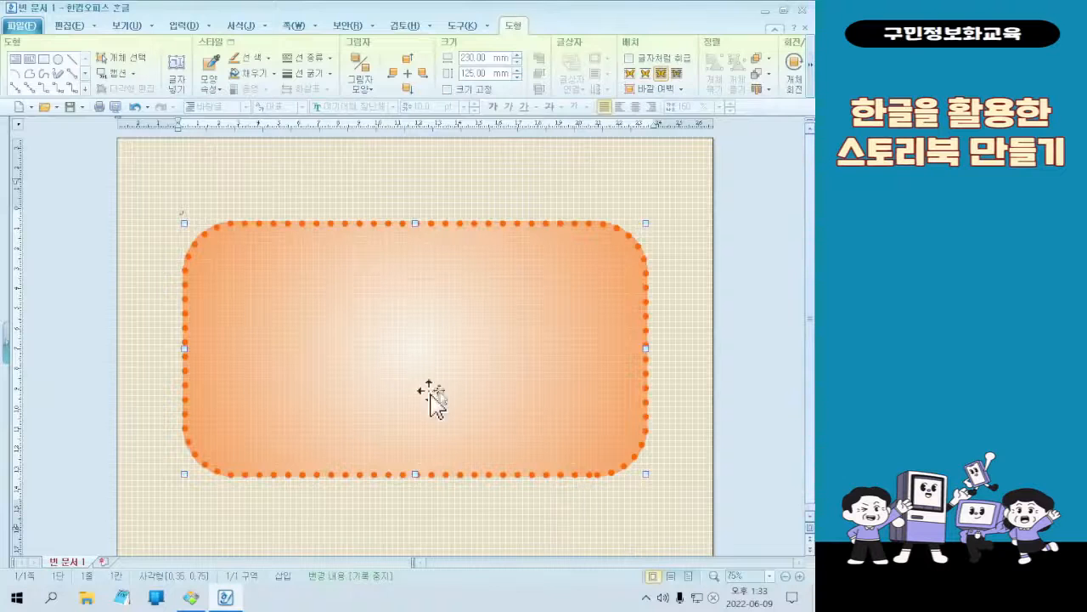
# Compare the dotted rectangle with the sample cover image and return to the document
pyautogui.click(194, 600)
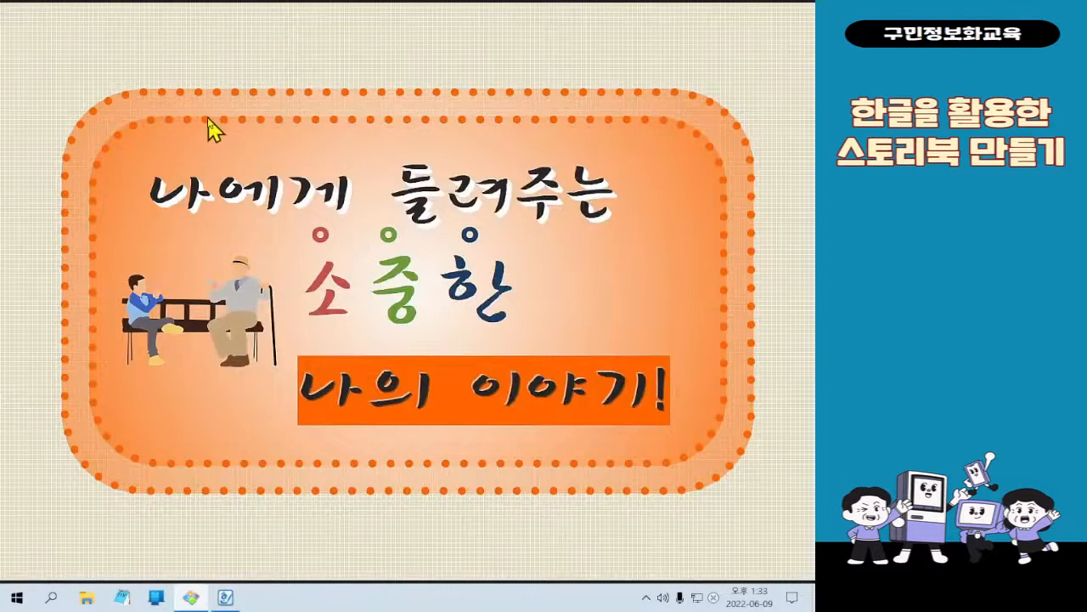
pyautogui.click(229, 605)
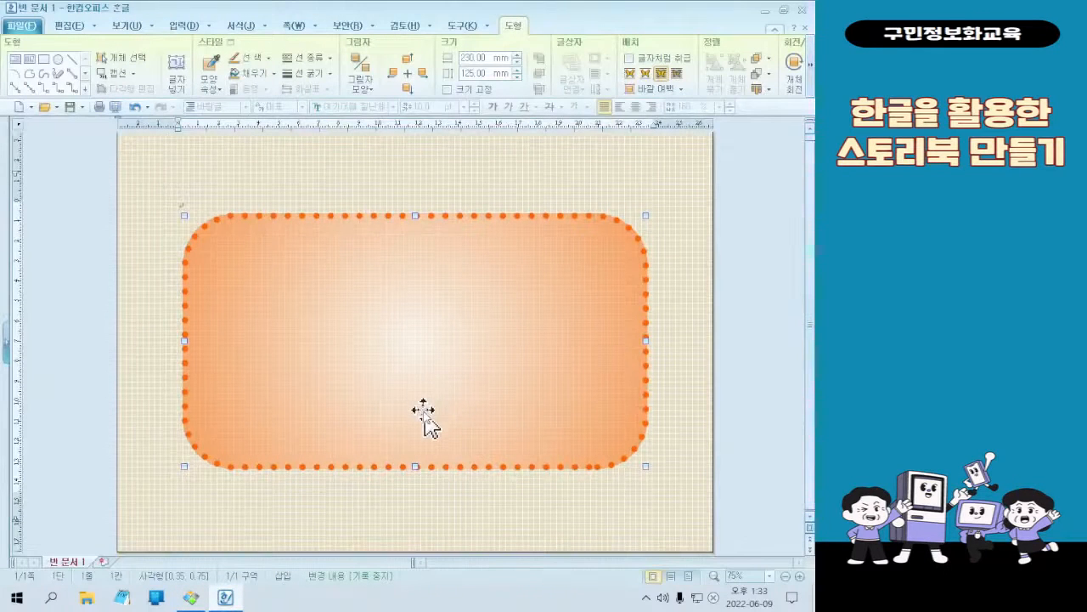
pyautogui.scroll(1, 424, 412)
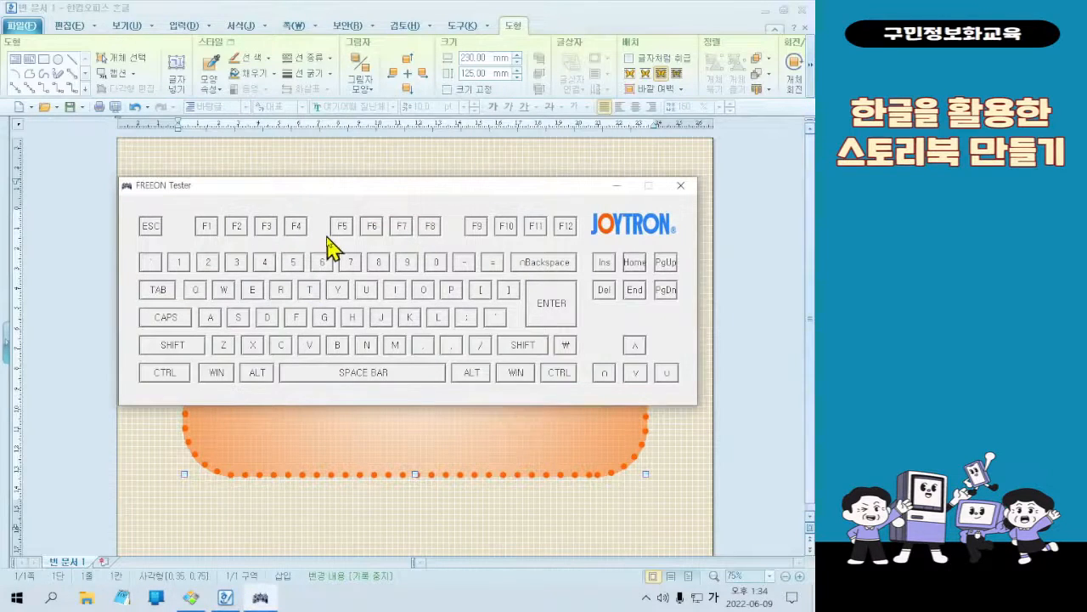
# Duplicate the dotted rectangle and place the copy slightly below the original
pyautogui.press('ctrl')
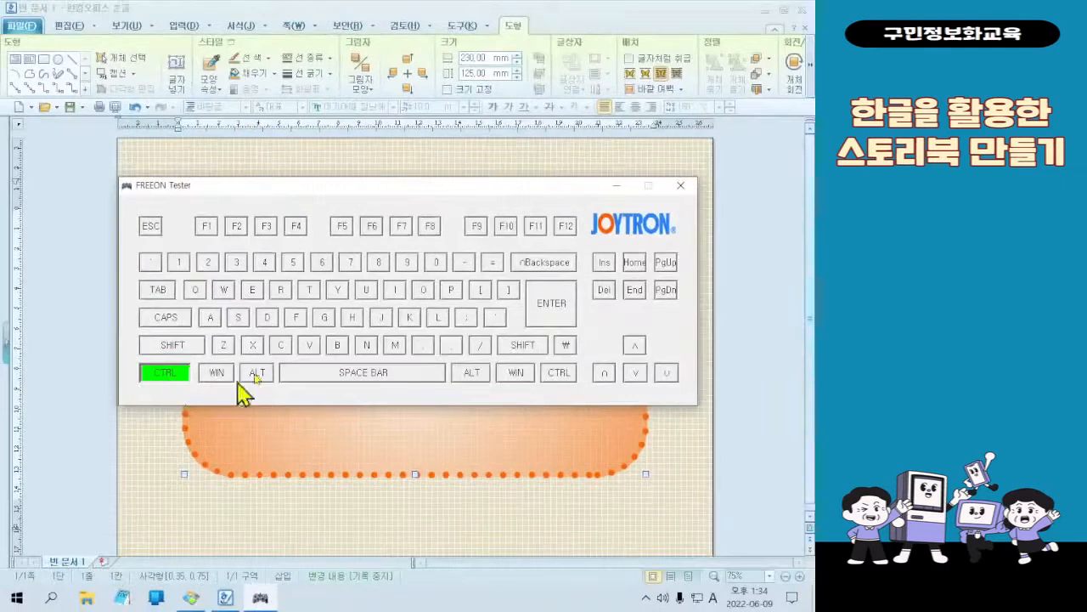
pyautogui.click(617, 185)
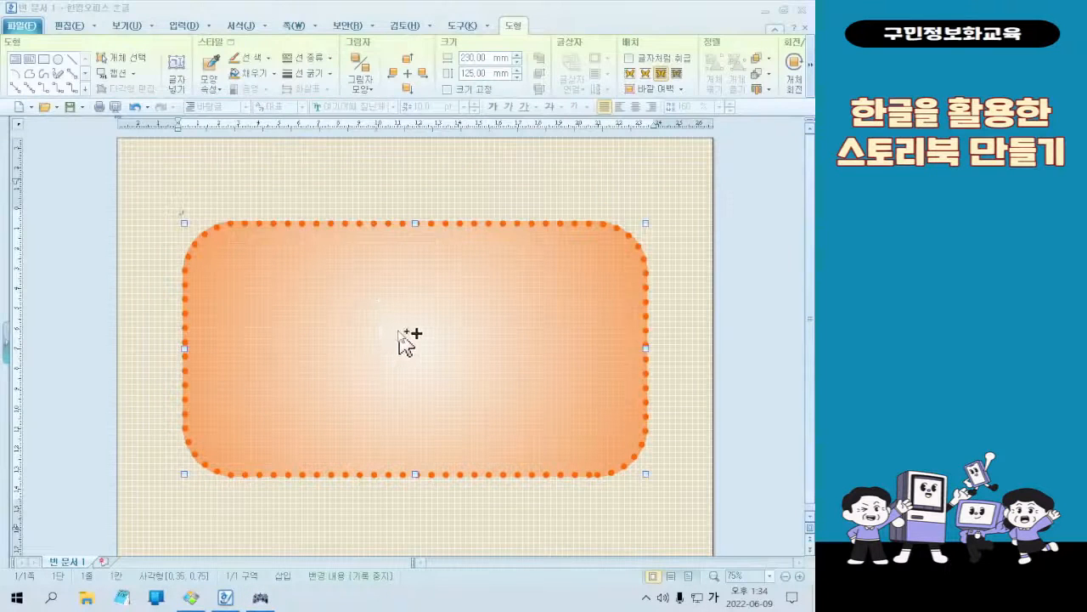
pyautogui.moveTo(407, 340); pyautogui.dragTo(408, 376)
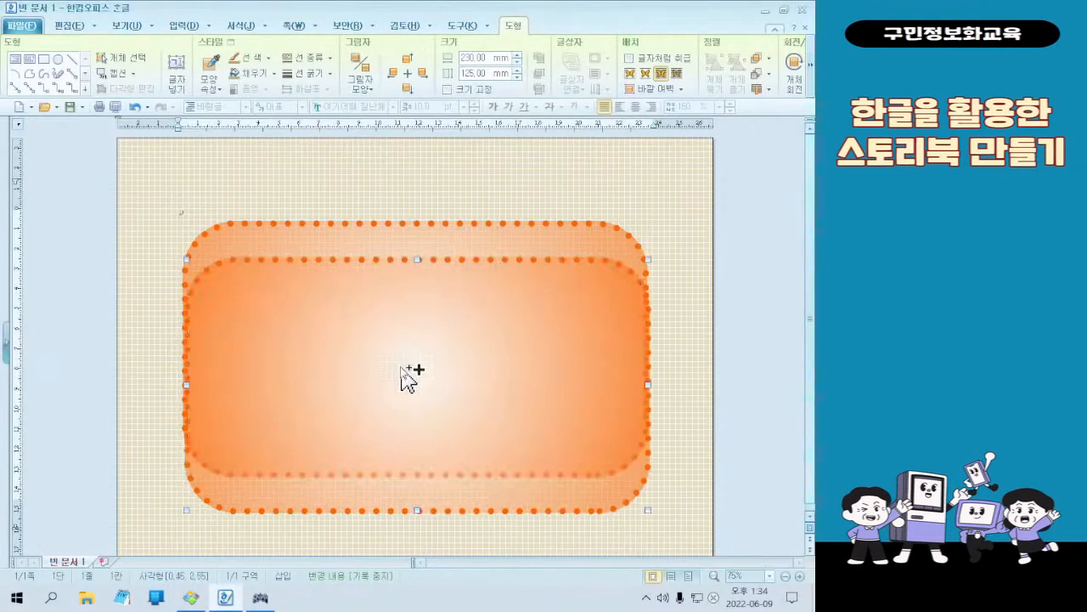
pyautogui.moveTo(561, 416); pyautogui.dragTo(485, 383)
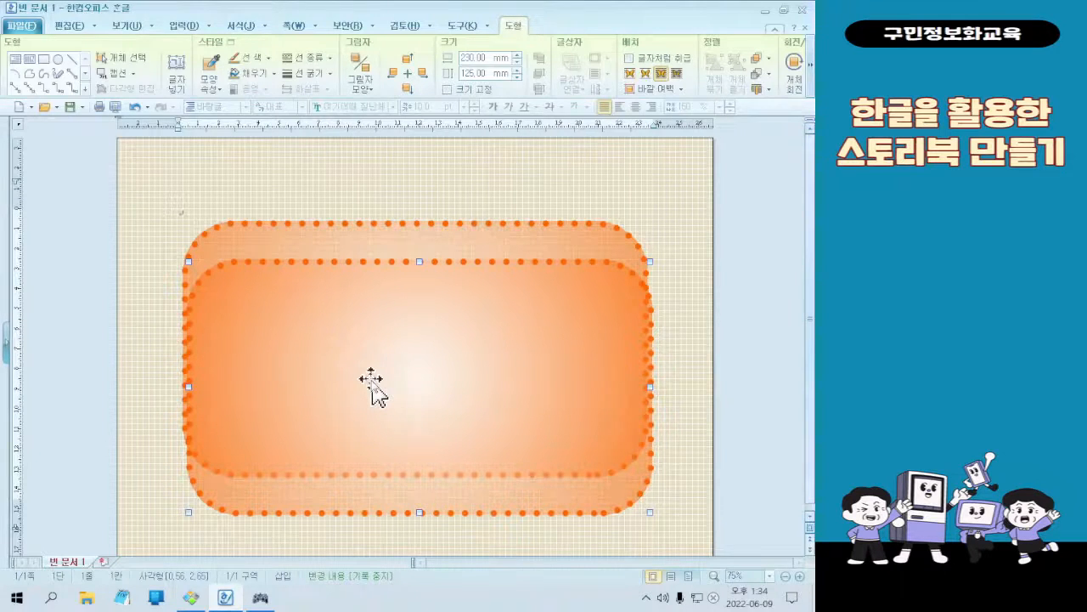
# Set the copied rectangle's width (너비) to 250 mm and its height (높이) to 145 mm
pyautogui.doubleClick(474, 415)
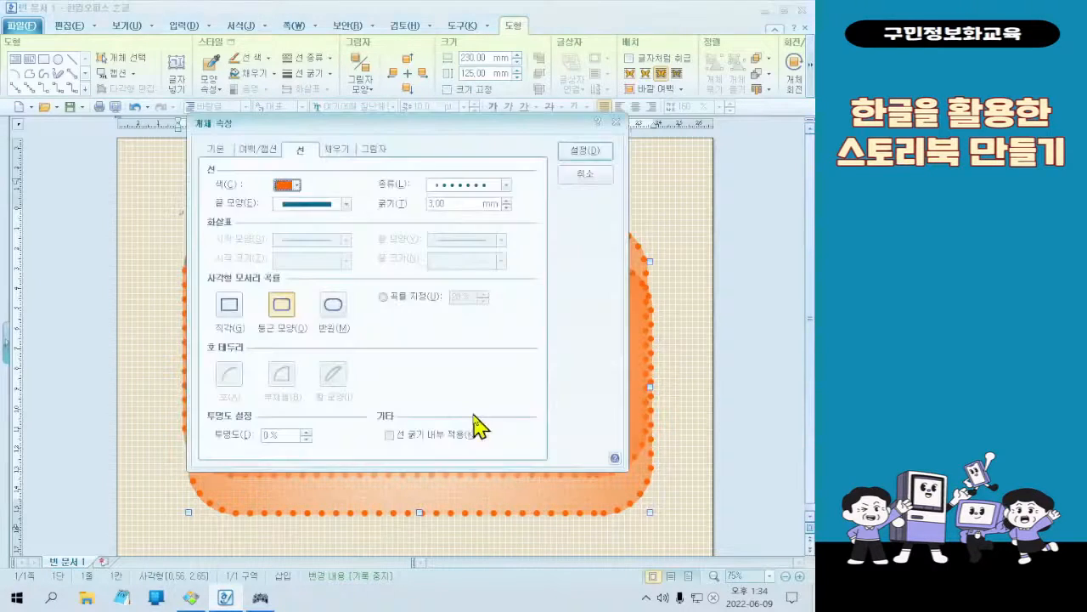
pyautogui.click(214, 152)
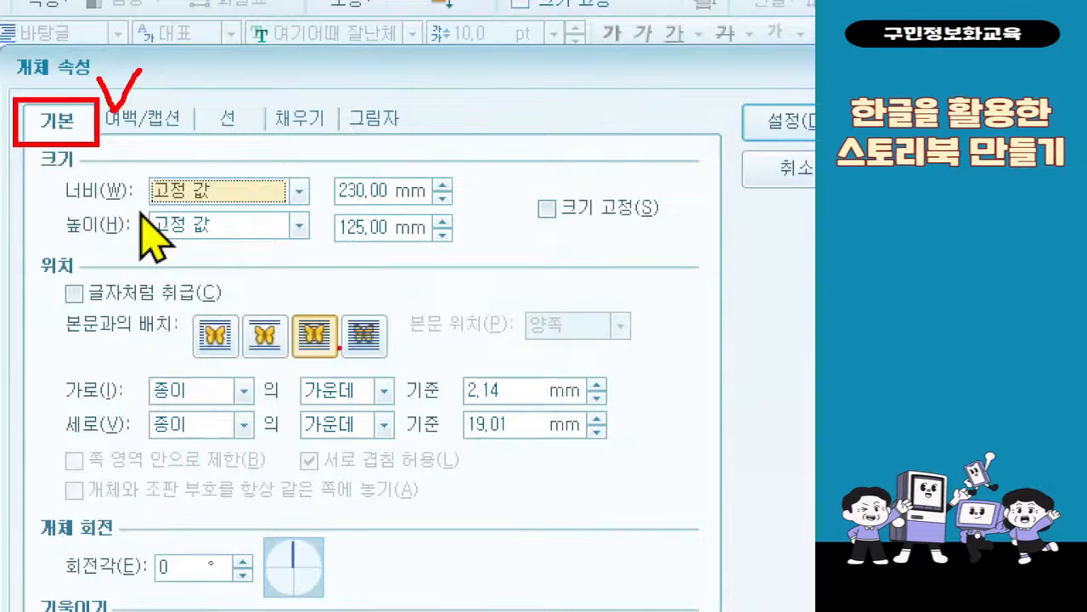
pyautogui.click(349, 191)
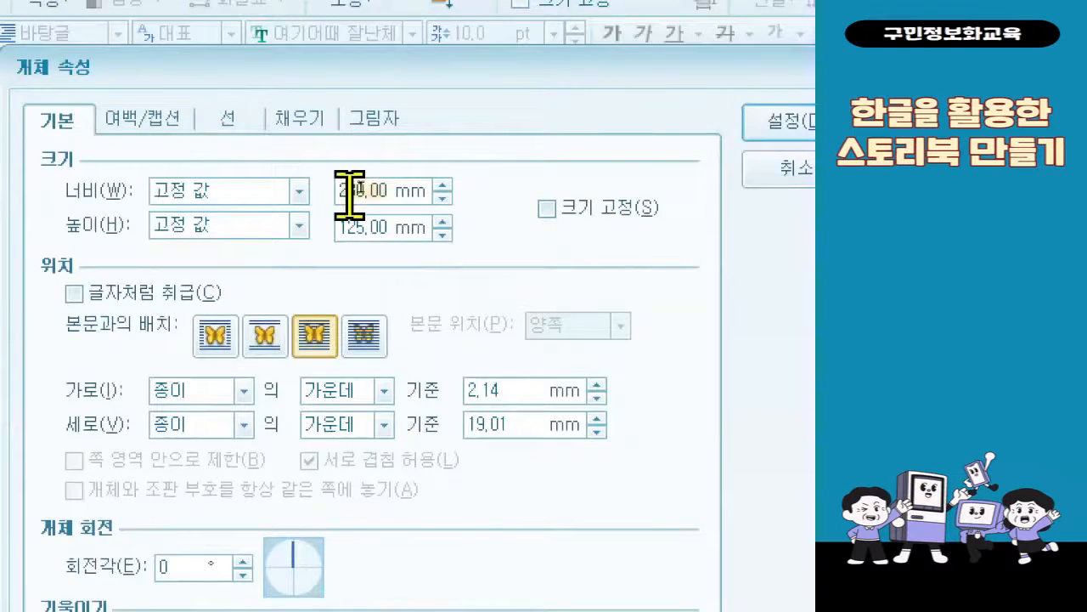
pyautogui.press('BackSpace')
pyautogui.press('BackSpace')
pyautogui.press('BackSpace')
pyautogui.press('BackSpace')
pyautogui.press('BackSpace')
pyautogui.press('BackSpace')
pyautogui.write('250')
pyautogui.press('Tab')
pyautogui.press('Tab')
pyautogui.write('145')
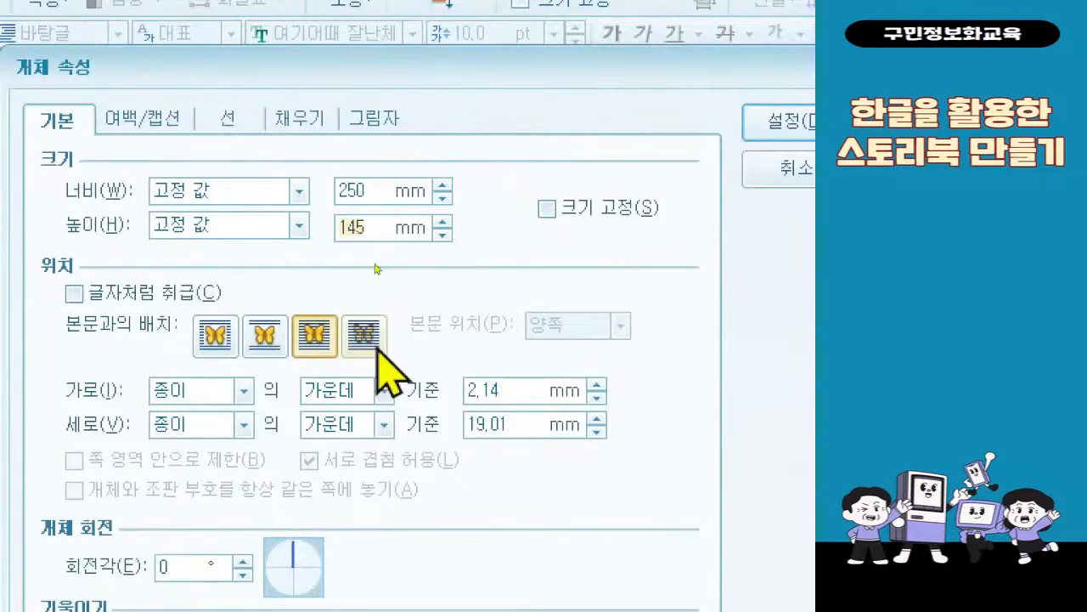
# Place the copied rectangle behind the text and set its horizontal and vertical offsets from the paper center to 0 mm
pyautogui.click(365, 336)
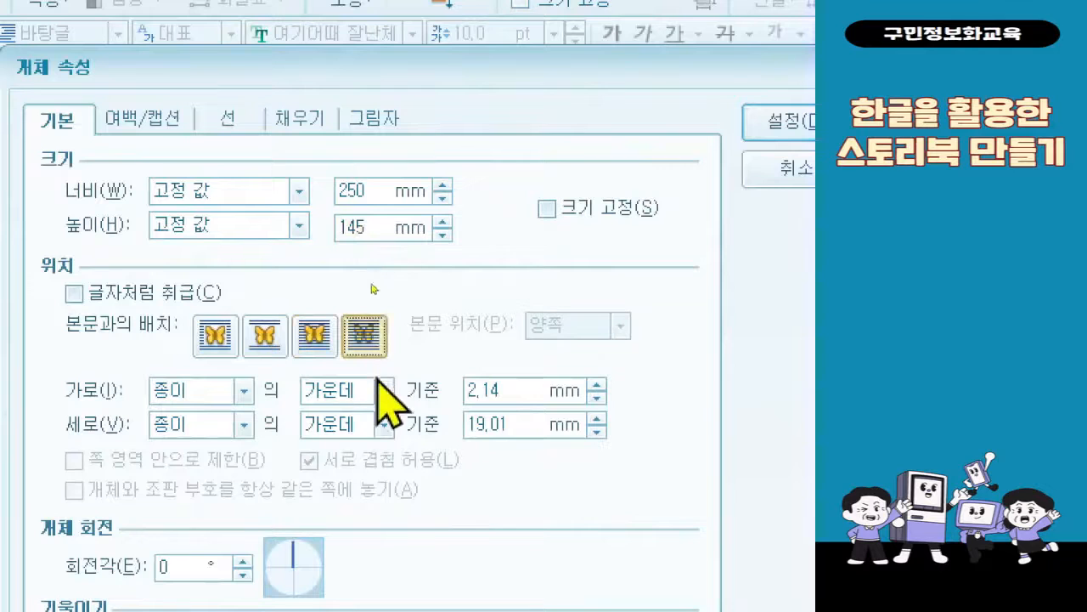
pyautogui.click(534, 390)
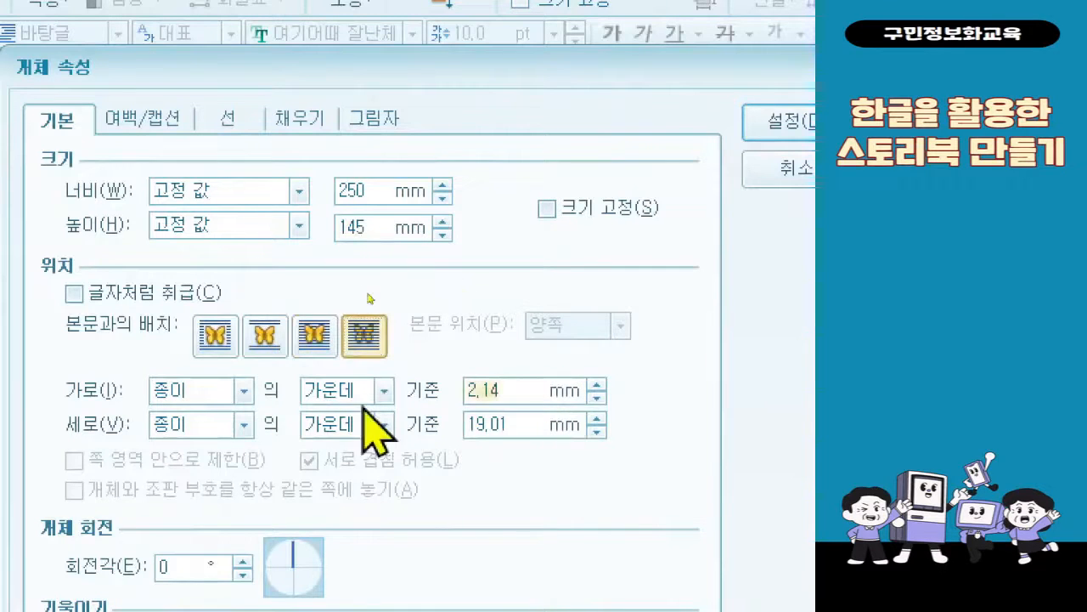
pyautogui.write('0')
pyautogui.click(515, 424)
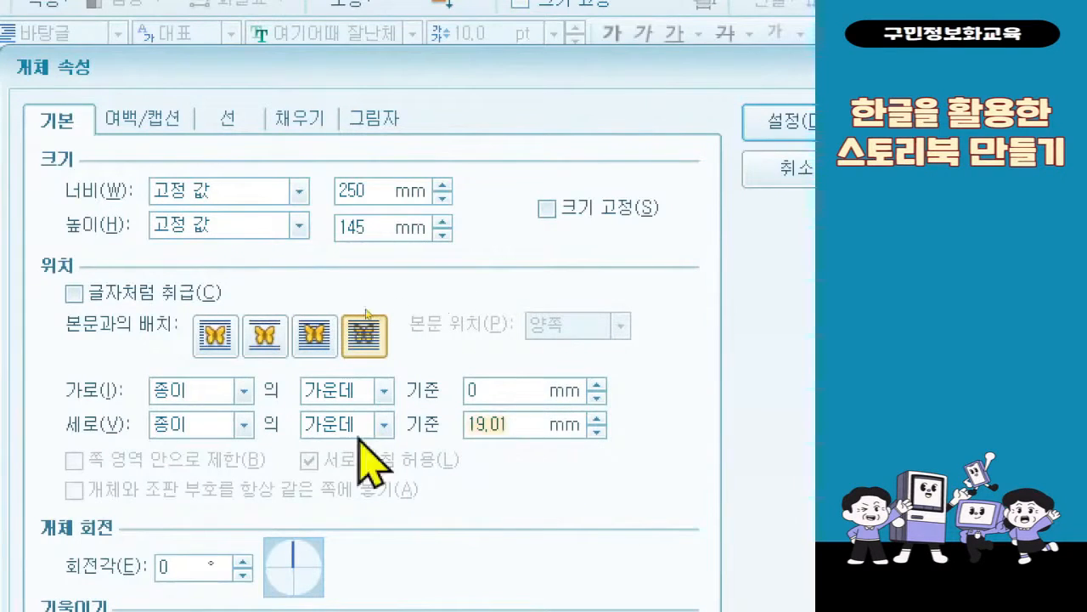
pyautogui.write('0')
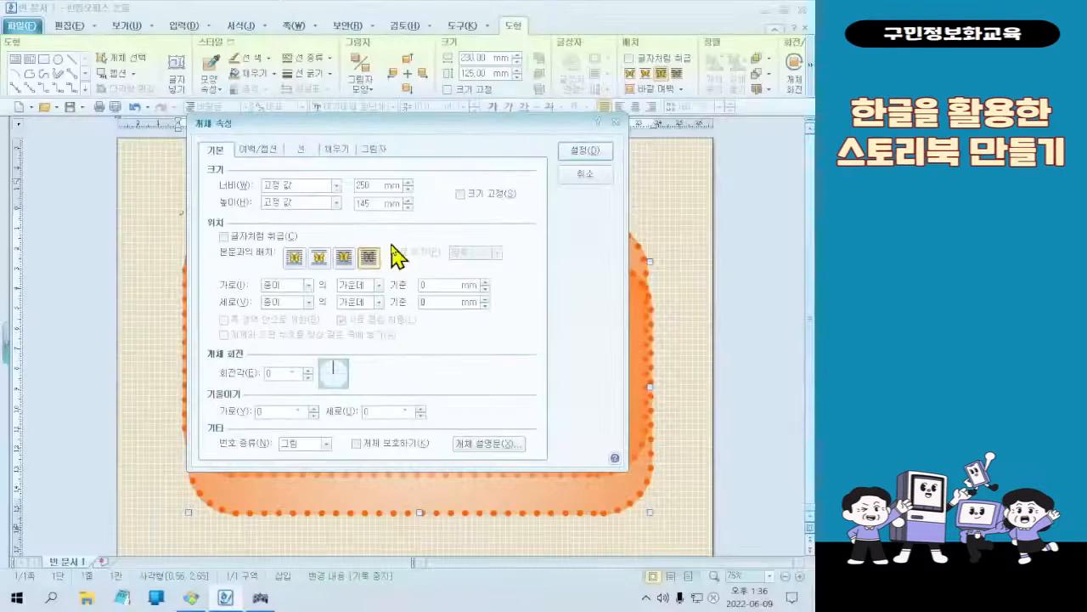
pyautogui.click(581, 158)
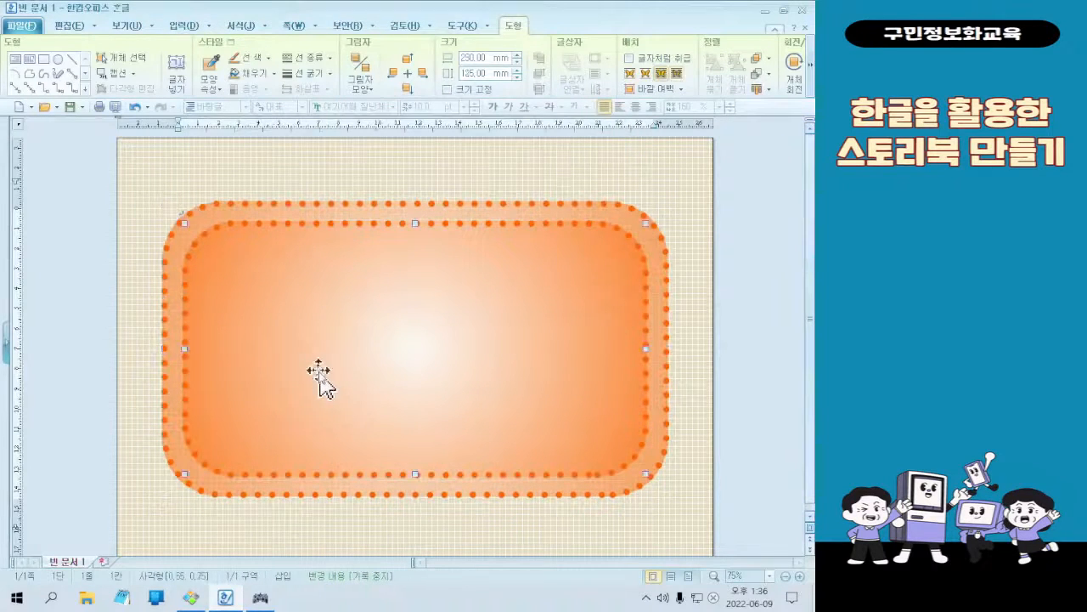
pyautogui.click(388, 165)
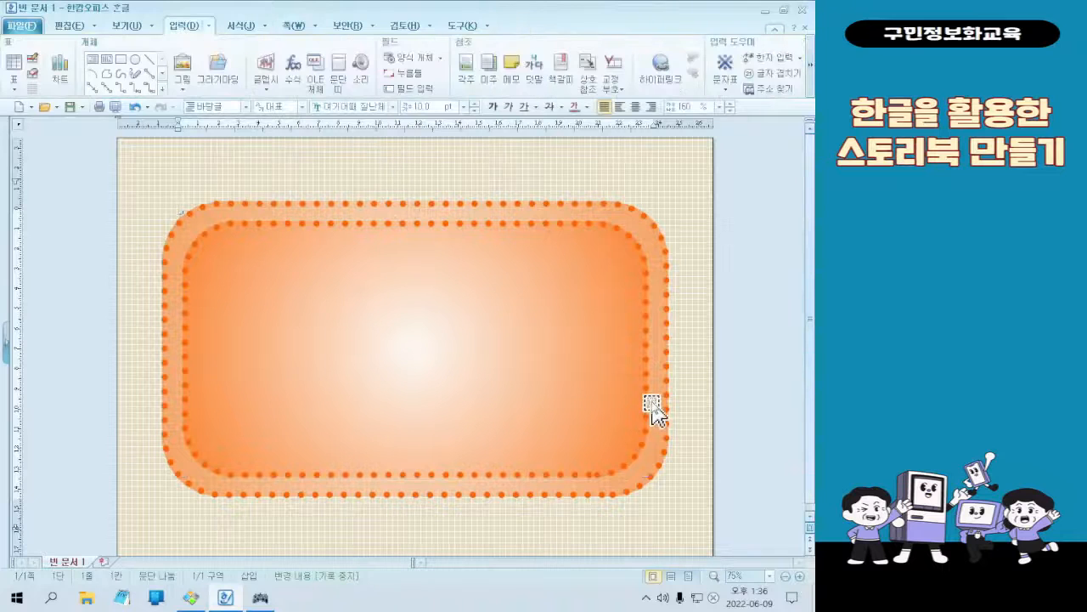
pyautogui.click(436, 369)
pyautogui.click(436, 369)
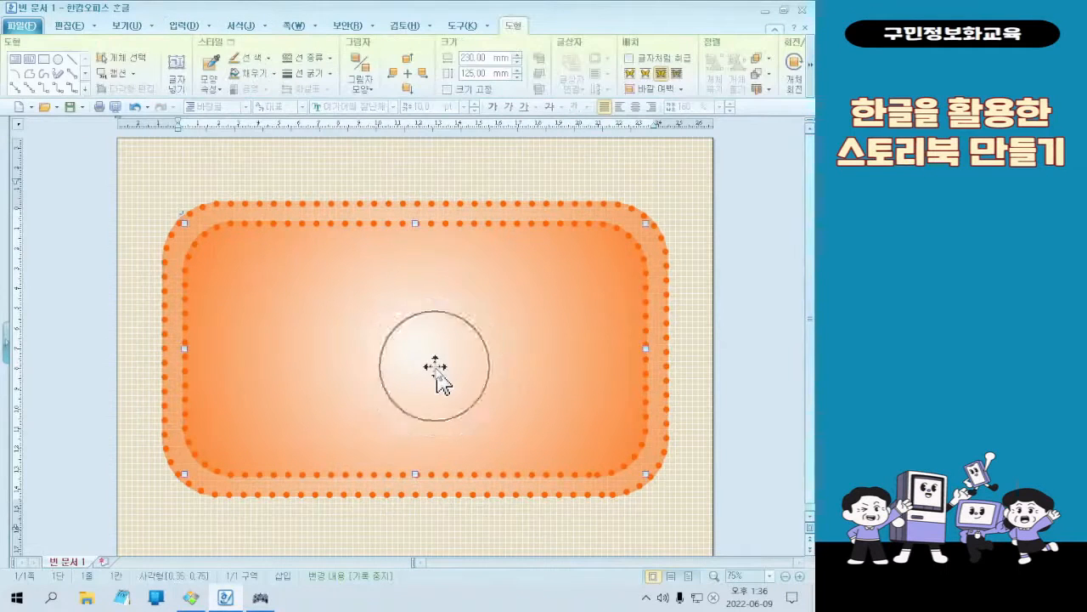
pyautogui.click(189, 66)
pyautogui.write('ㅇㄹㅇㄴㄹㄴ어')
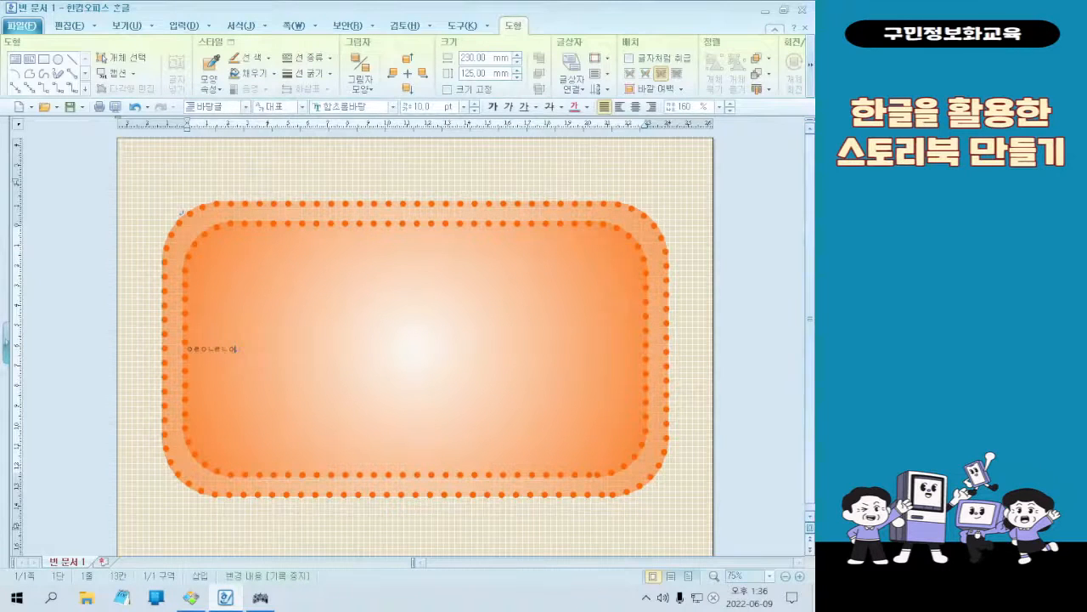
pyautogui.press('F12')
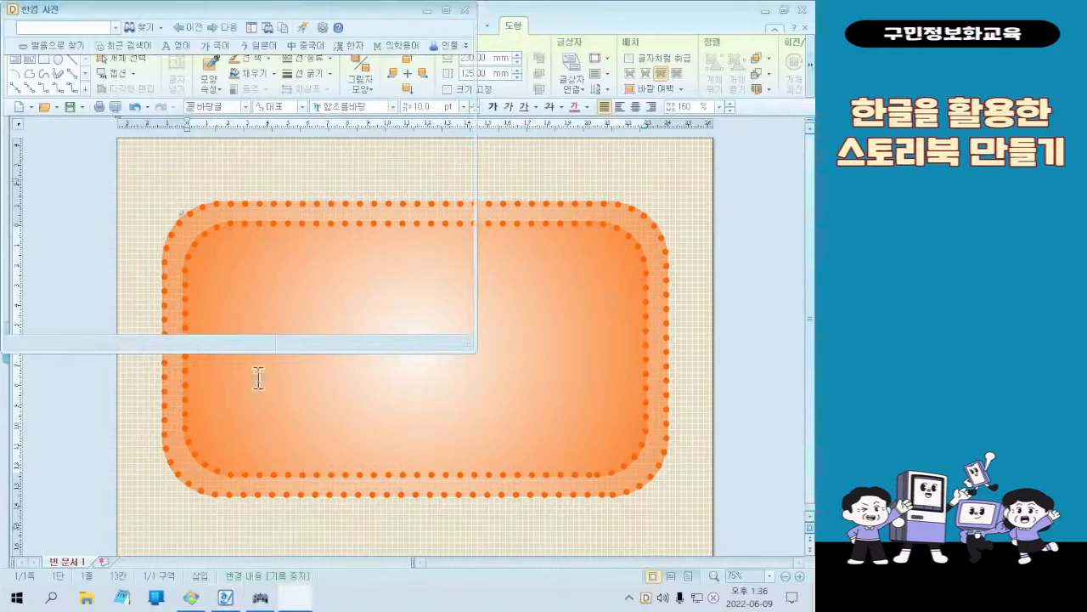
pyautogui.click(464, 13)
pyautogui.hotkey('ctrl', 'z')
pyautogui.hotkey('ctrl', 'z')
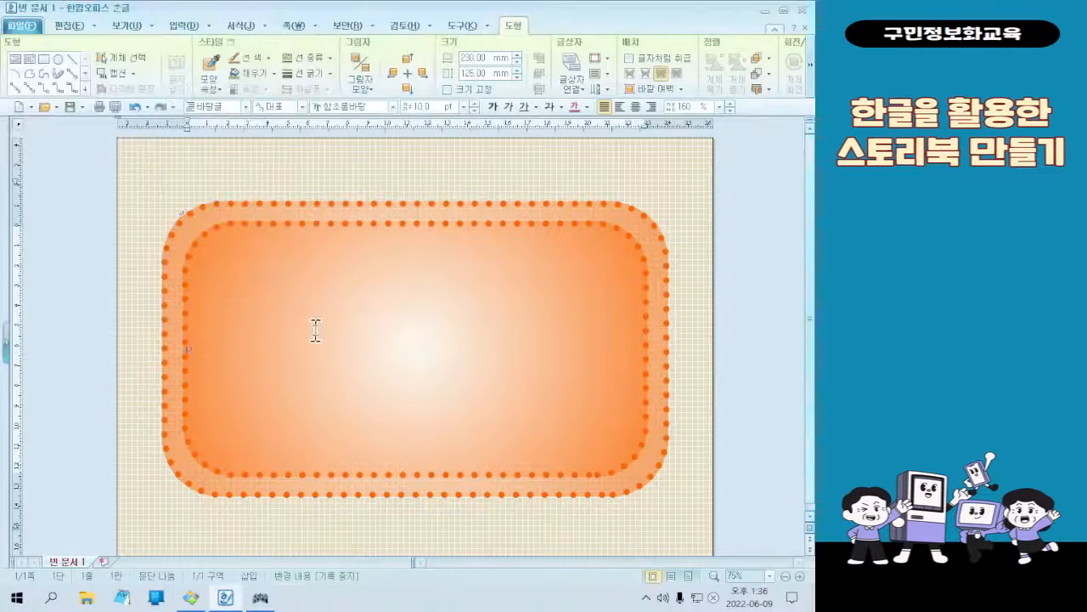
# Enable text entry (글자 넣기) inside the inner rectangle and set the font to 여기어때 잘난체
pyautogui.click(320, 319)
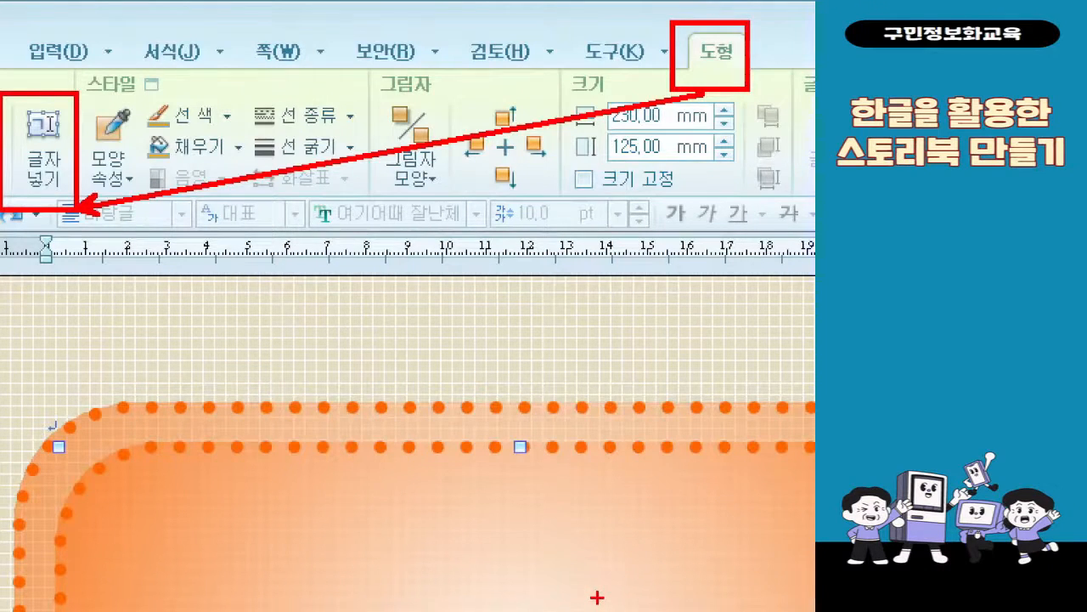
pyautogui.press('Escape')
pyautogui.click(184, 83)
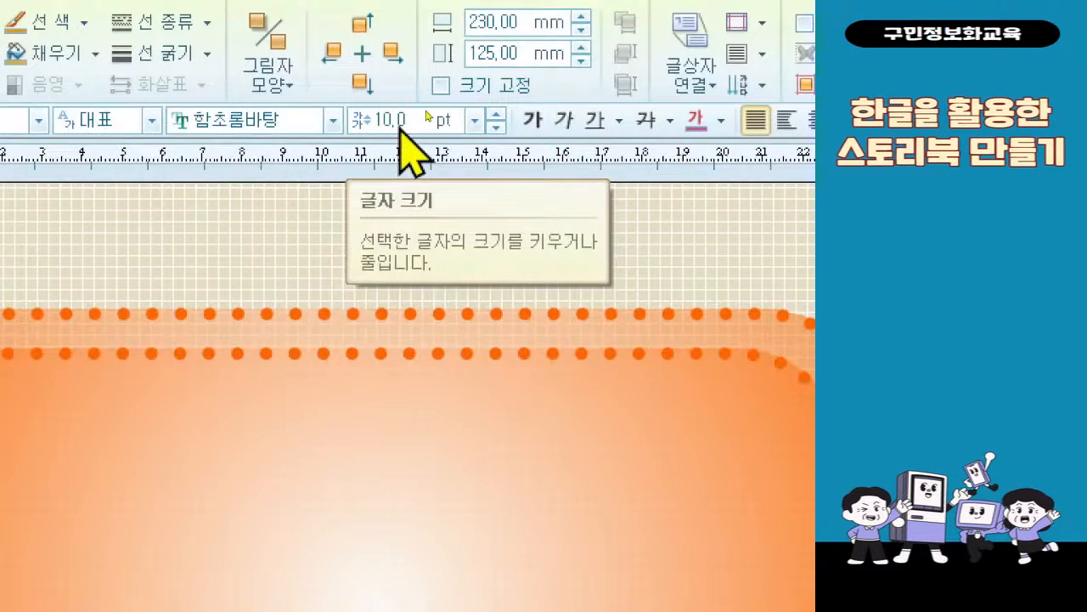
pyautogui.click(334, 121)
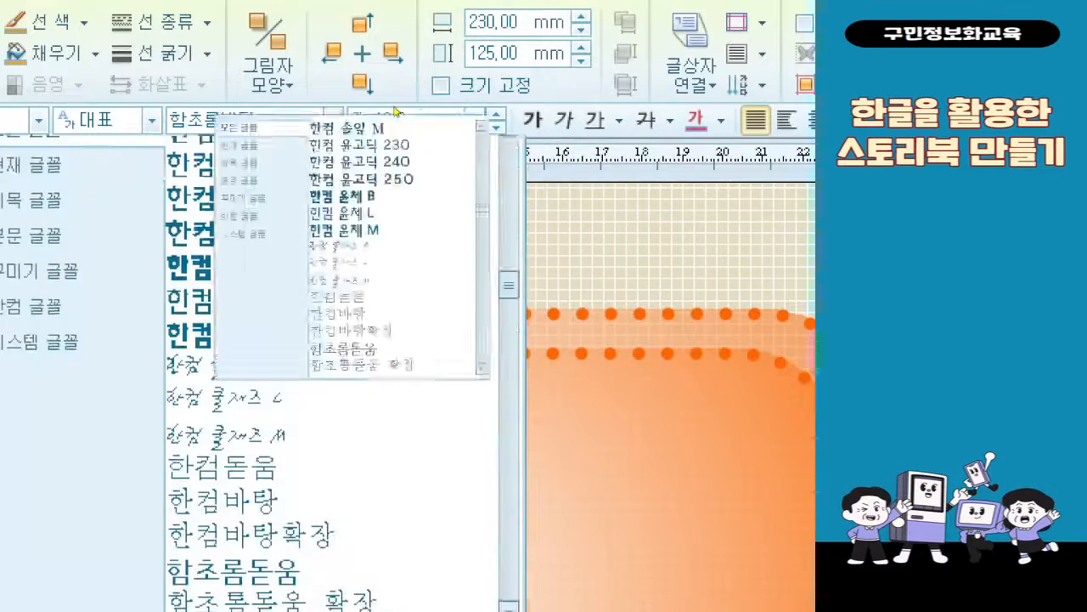
pyautogui.scroll(10, 340, 230)
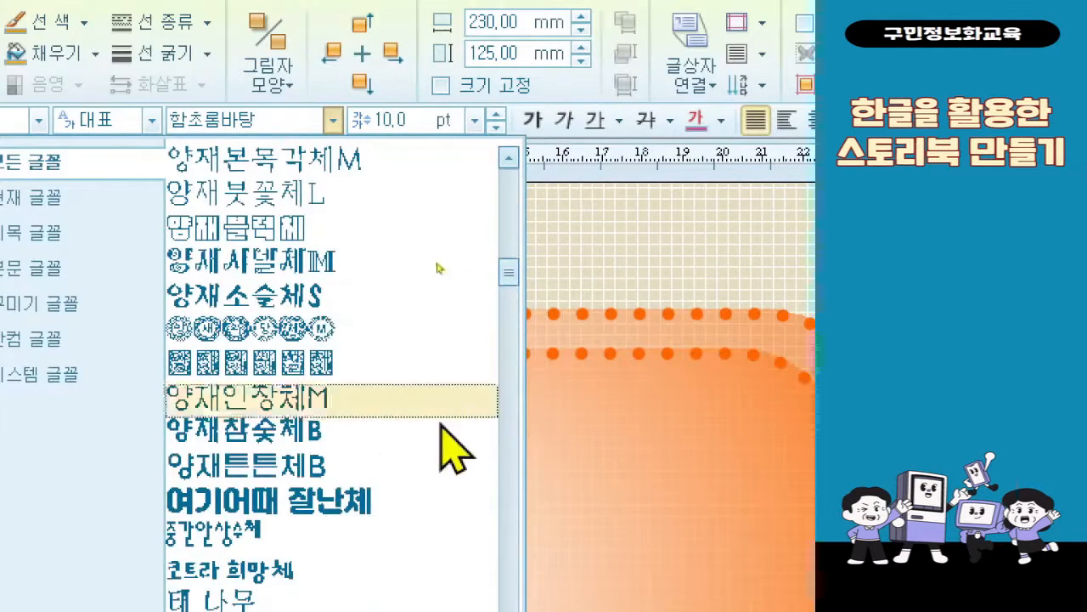
pyautogui.click(374, 503)
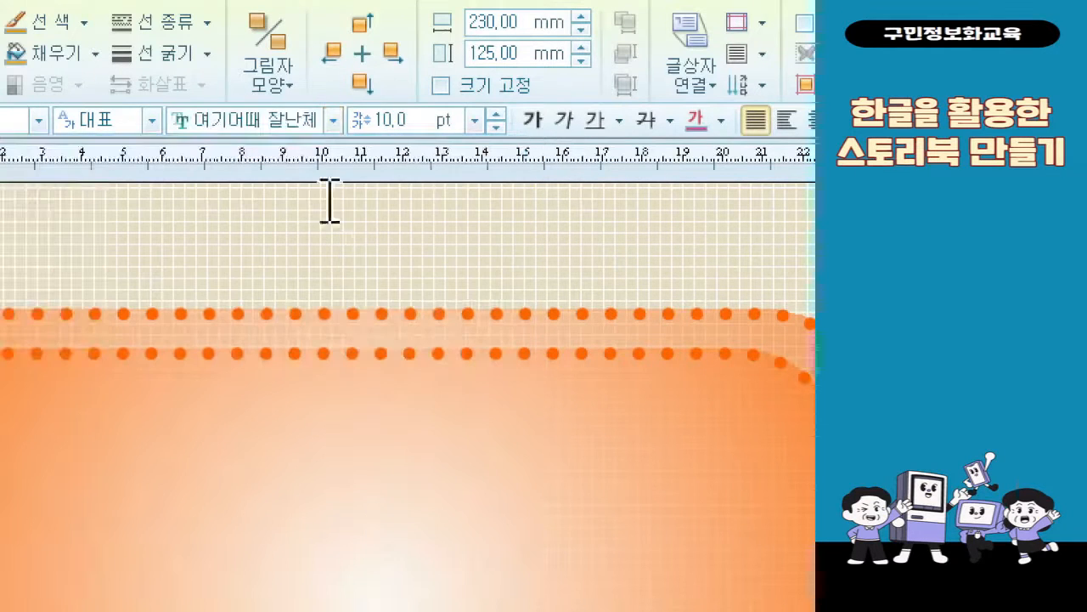
# Set the inner rectangle's text size to 72 pt and center its alignment
pyautogui.click(472, 121)
pyautogui.click(447, 460)
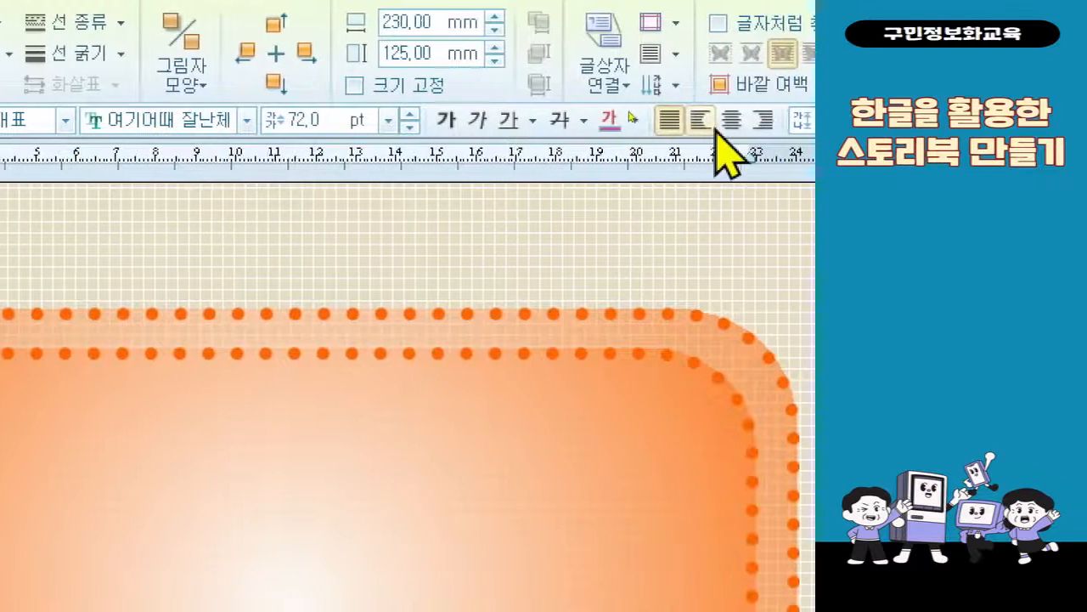
pyautogui.click(718, 128)
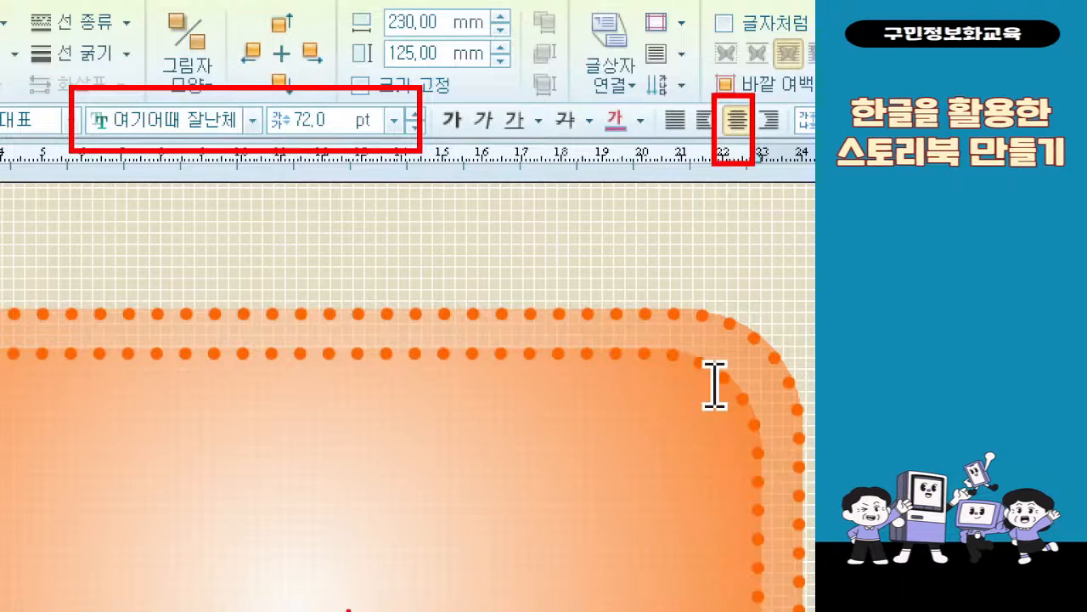
# Enter the three-line title "나에게 들려주는 / 소중한 / 나의 이야기!" in the inner rectangle
pyautogui.write('4')
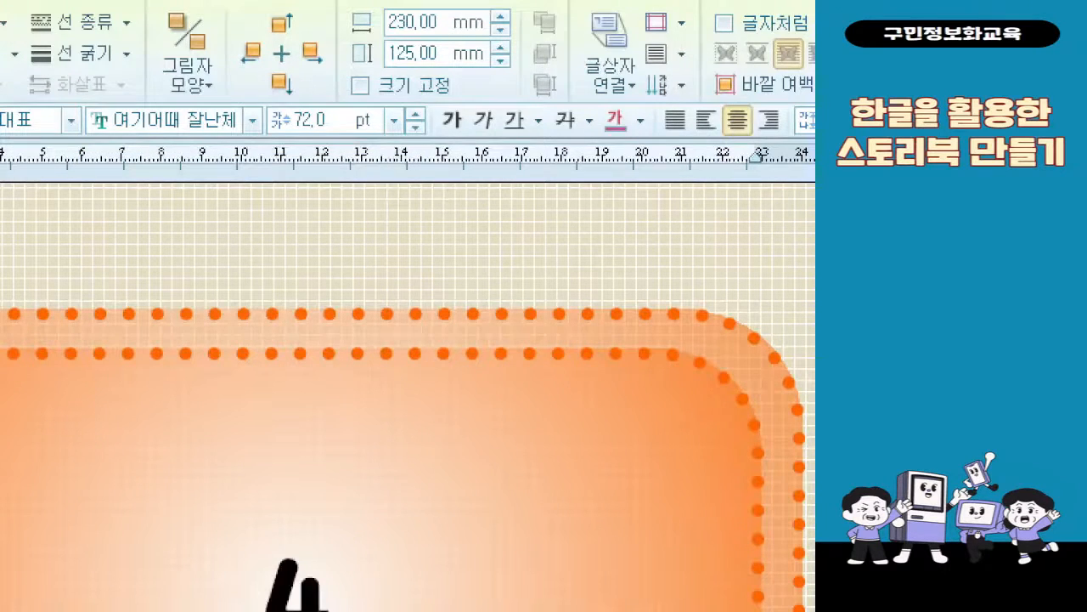
pyautogui.press('BackSpace')
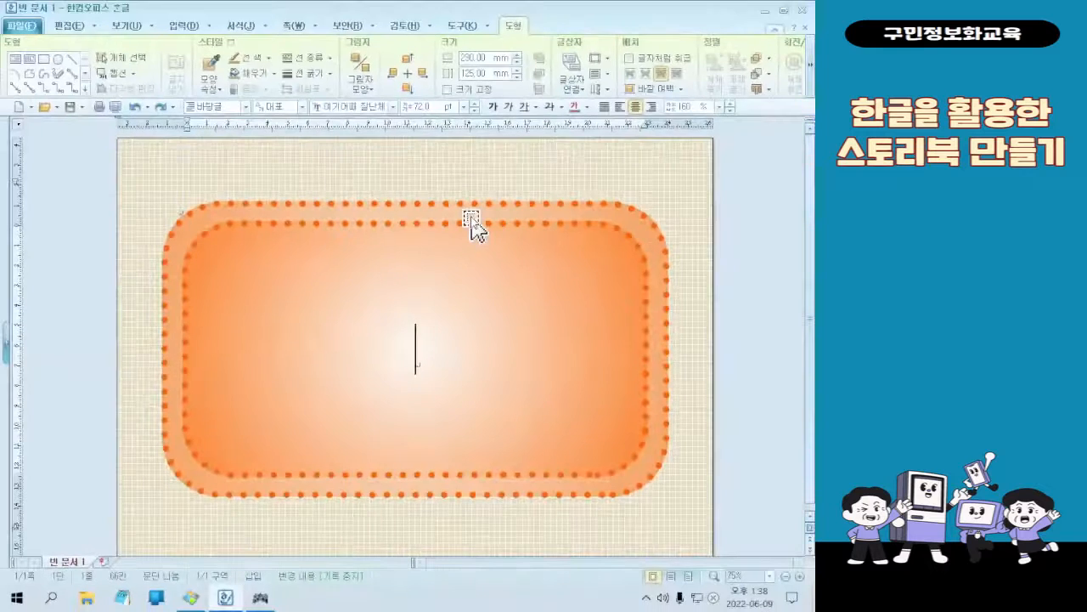
pyautogui.write('나에게')
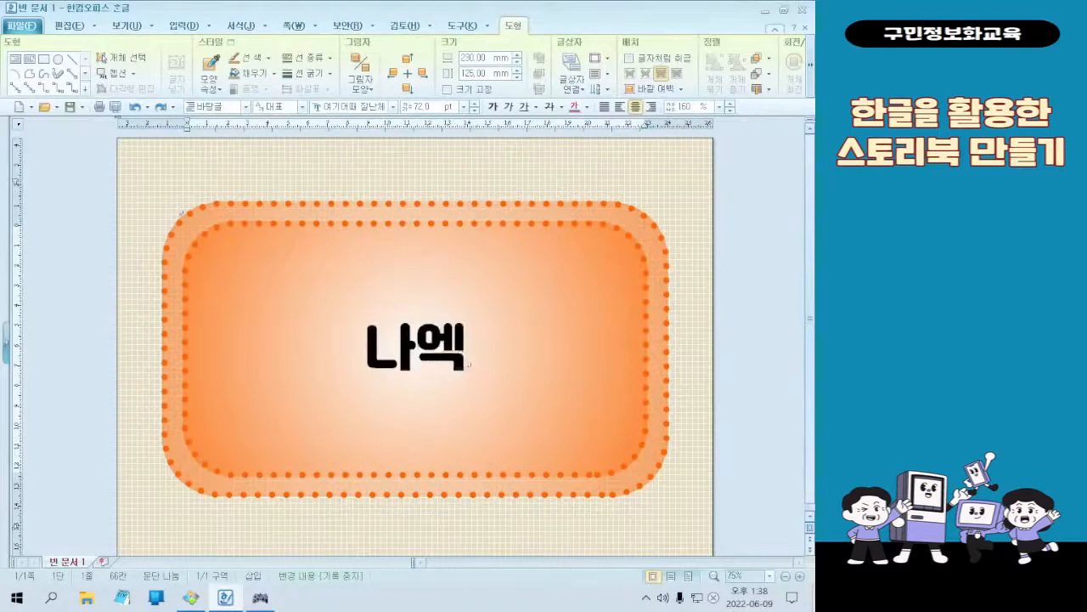
pyautogui.write(' 들려주는')
pyautogui.press('Return')
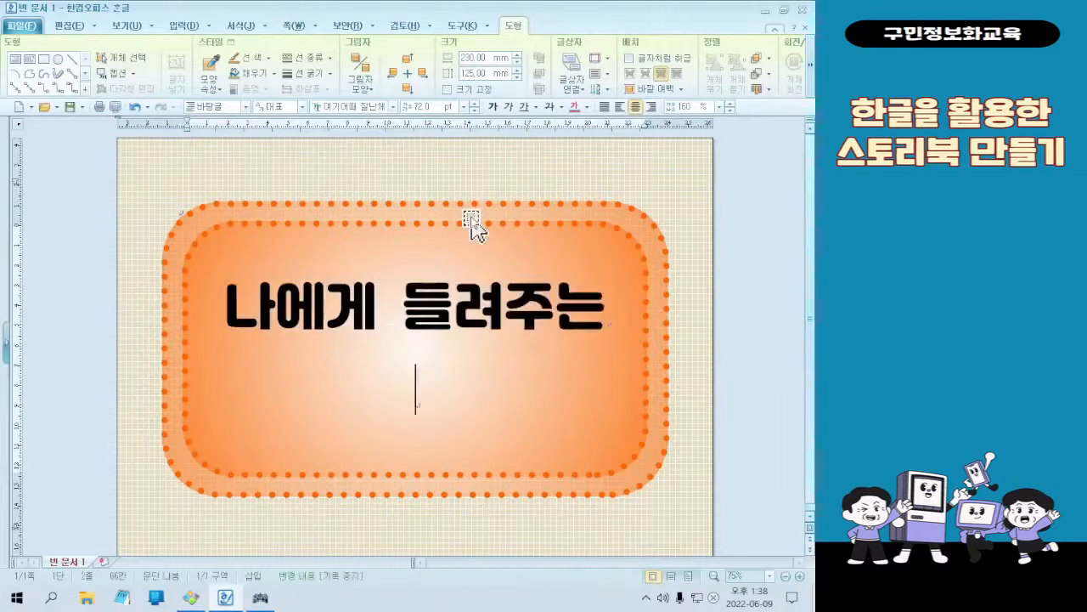
pyautogui.write('소중한')
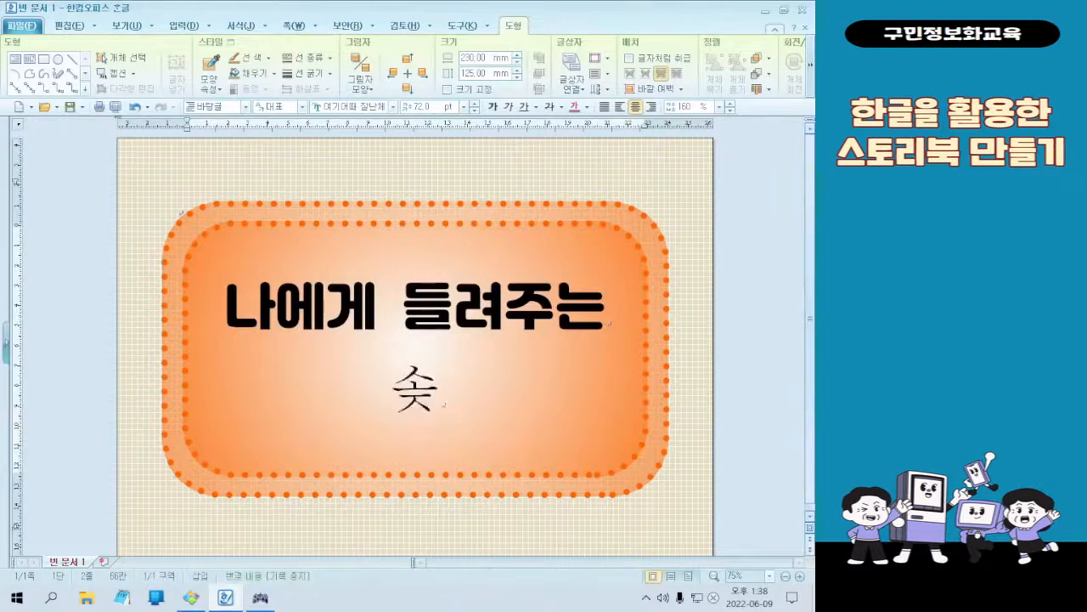
pyautogui.press('Return')
pyautogui.write('나의 잉')
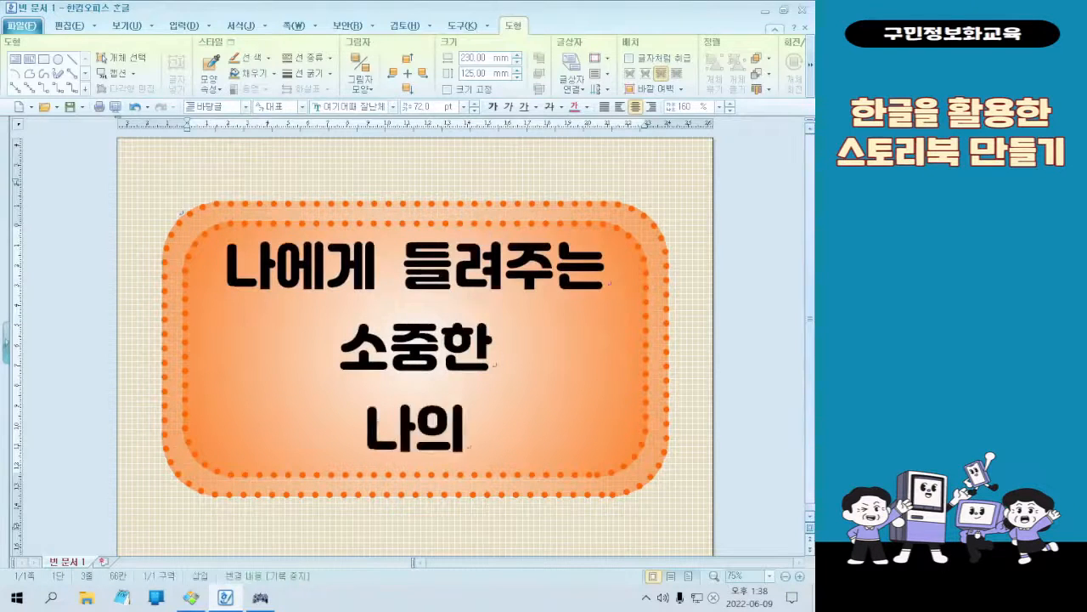
pyautogui.write('야기!')
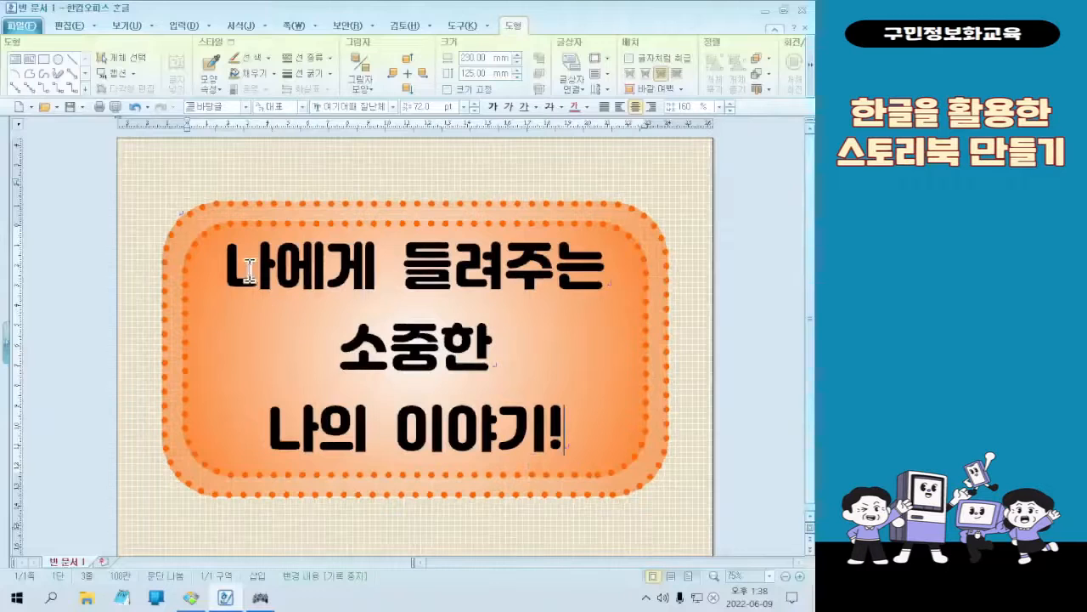
pyautogui.moveTo(108, 227); pyautogui.dragTo(604, 415)
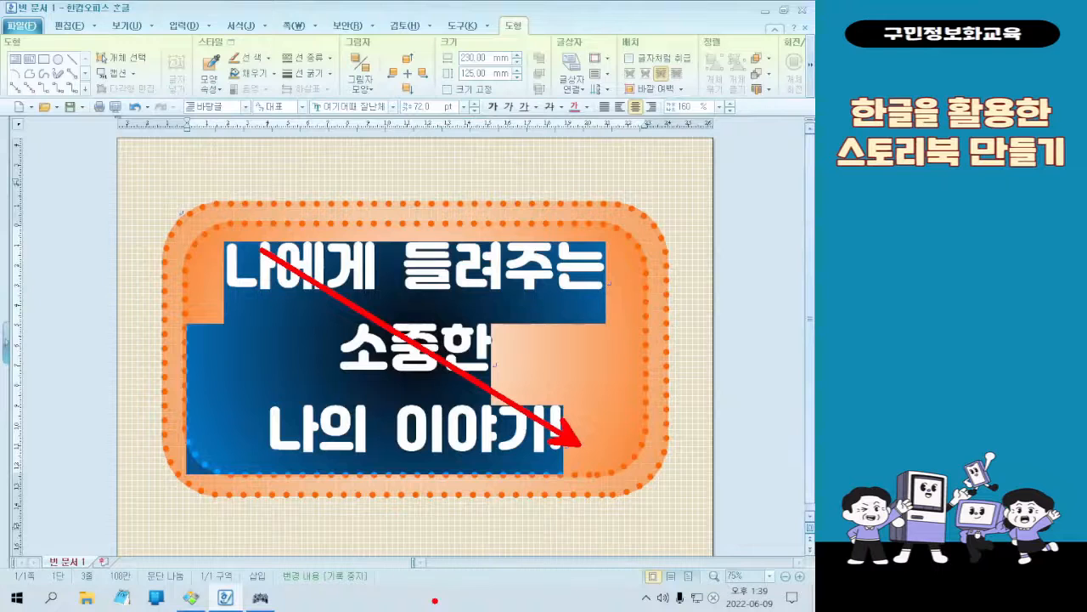
pyautogui.press('Escape')
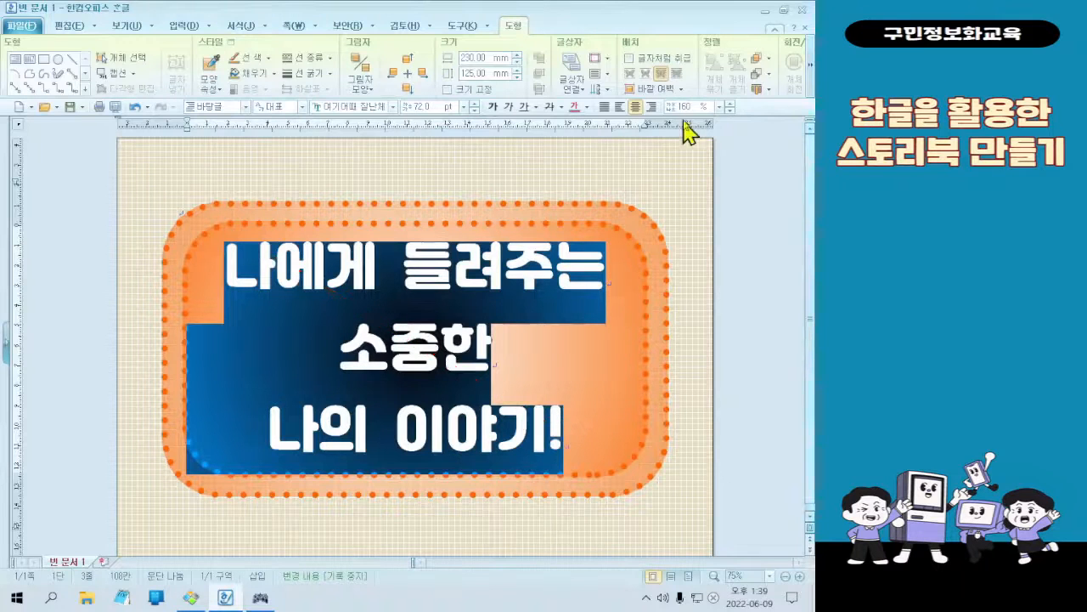
pyautogui.hotkey('ctrl', 'F3')
pyautogui.press('Escape')
pyautogui.hotkey('ctrl', '5')
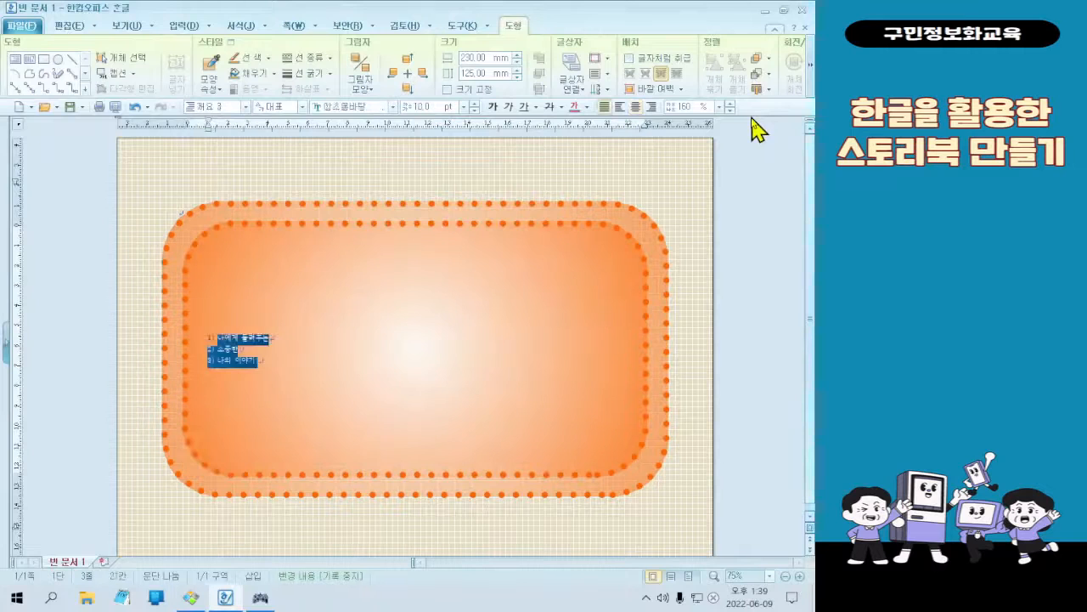
pyautogui.hotkey('ctrl', 'z')
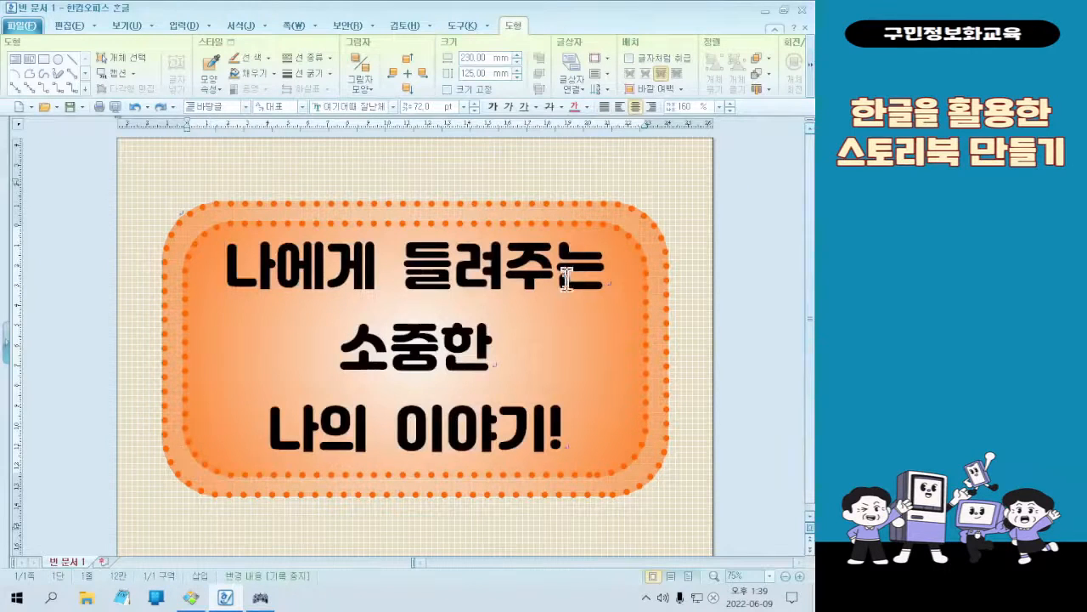
# Set the line spacing (줄 간격) of all three title lines to 130%
pyautogui.hotkey('ctrl', 'a')
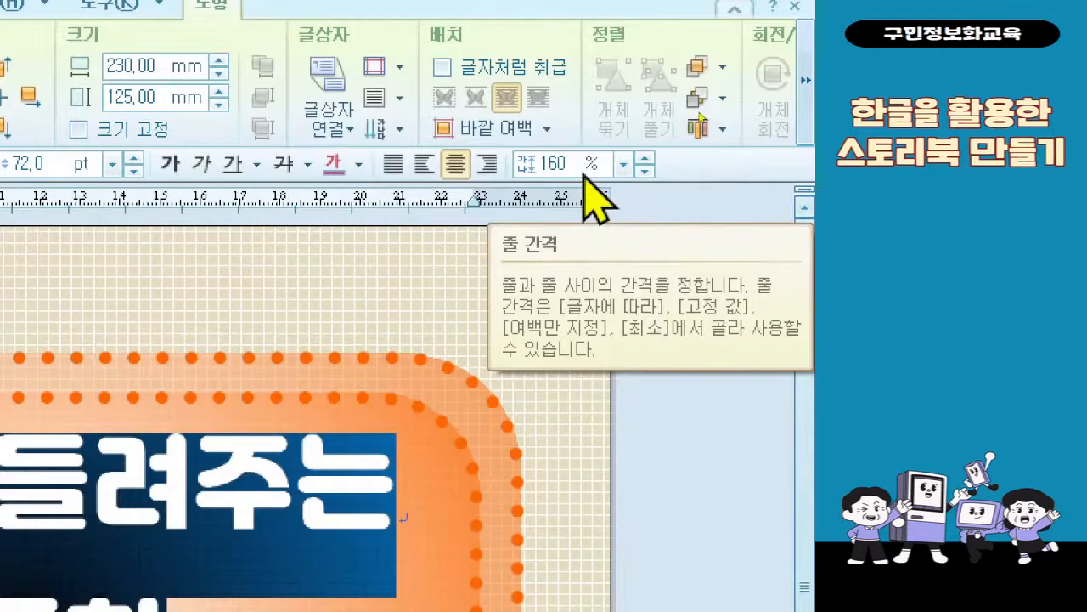
pyautogui.click(616, 168)
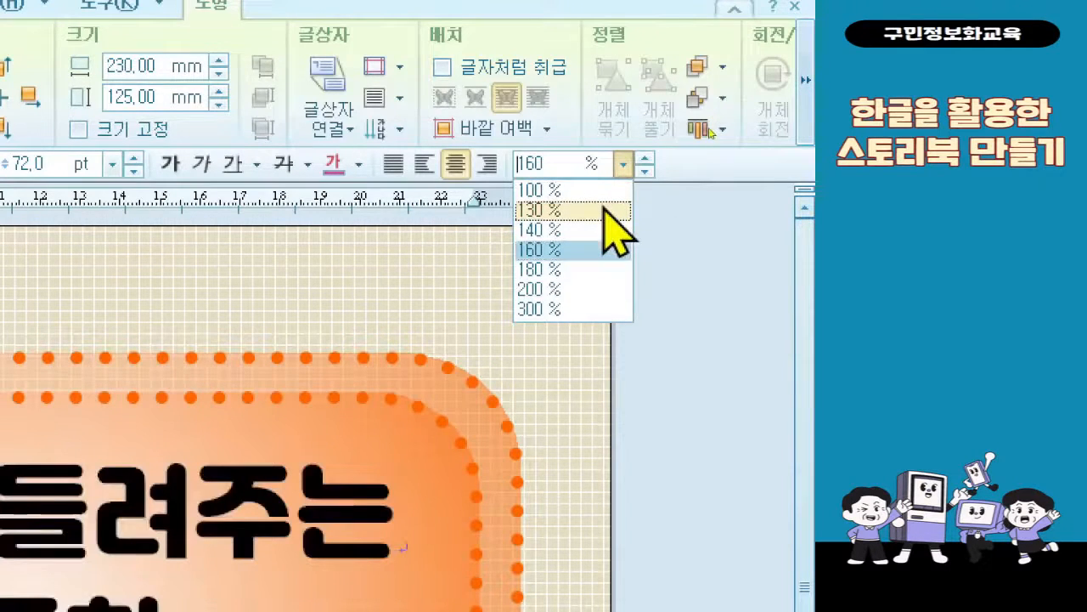
pyautogui.click(605, 209)
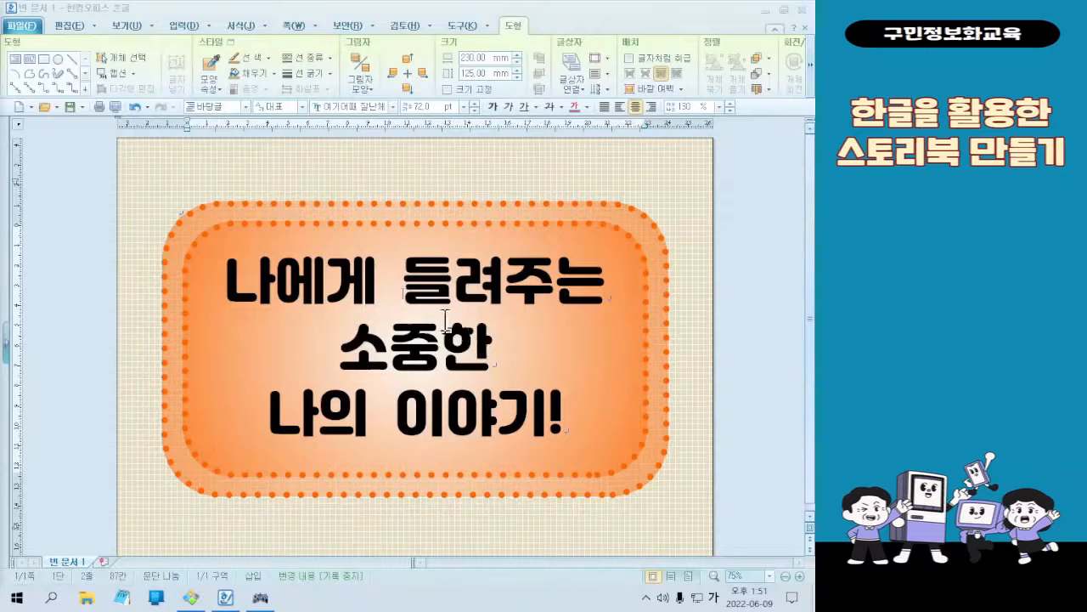
# Open the character shape settings (글자 모양) for the line "나에게 들려주는" and choose a continuous (연속) shadow
pyautogui.click(386, 283)
pyautogui.moveTo(235, 286); pyautogui.dragTo(584, 271)
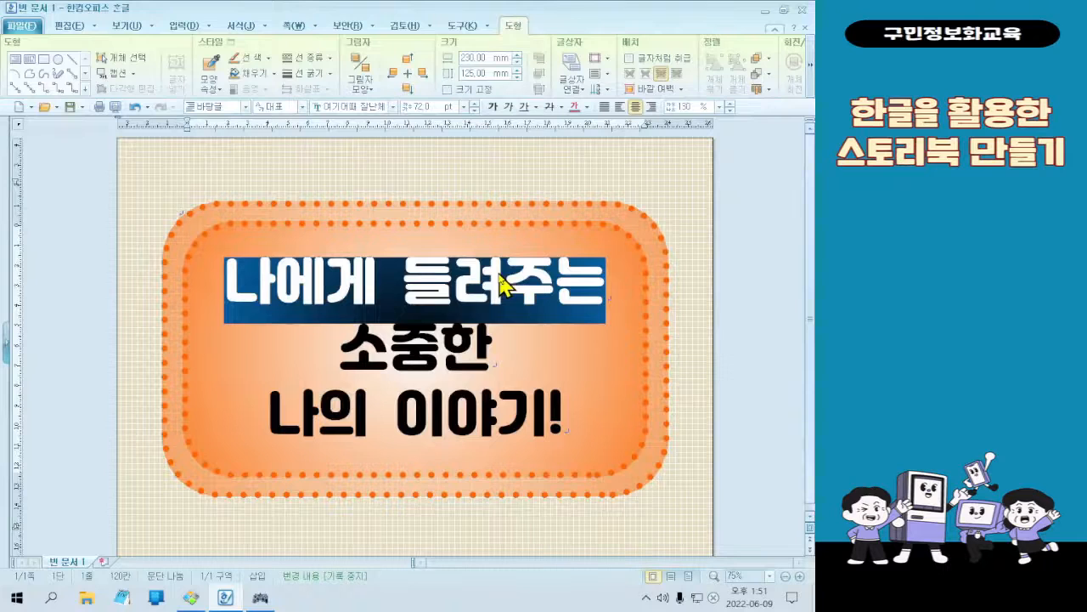
pyautogui.rightClick(432, 270)
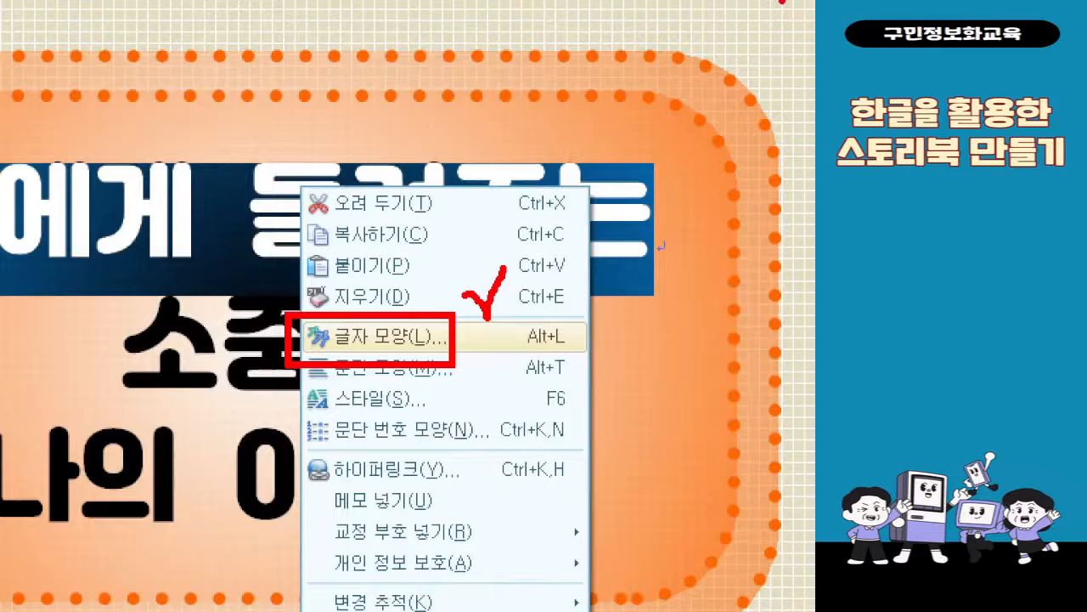
pyautogui.press('Escape')
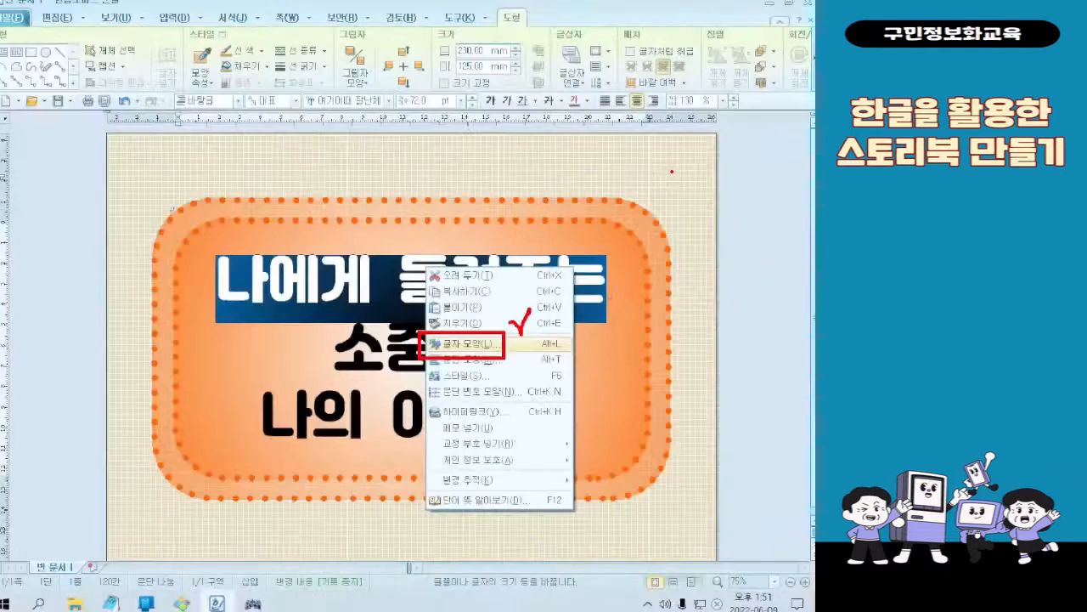
pyautogui.rightClick(452, 282)
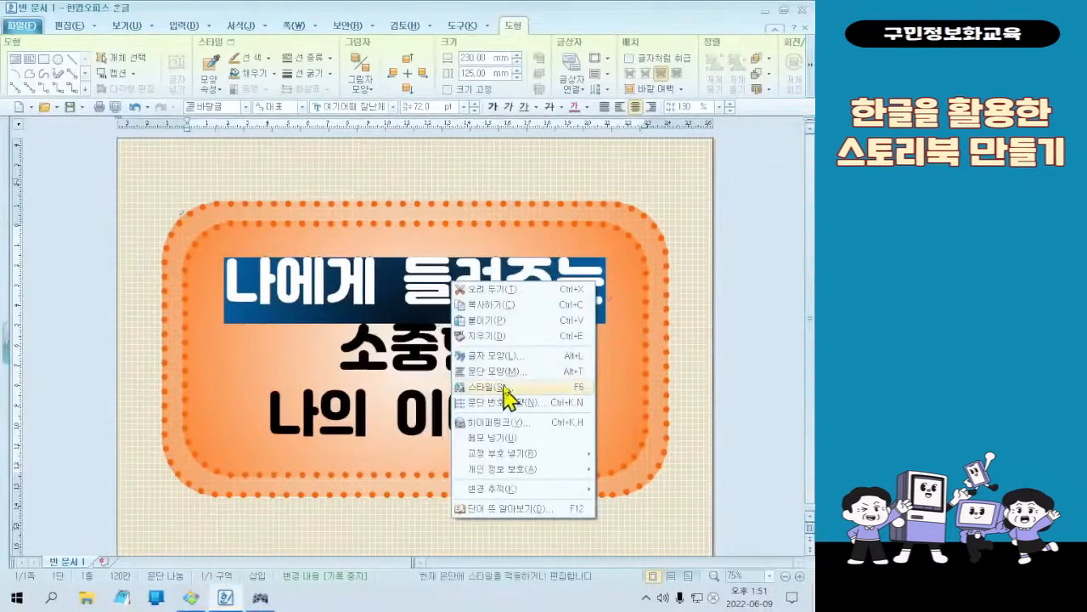
pyautogui.click(508, 356)
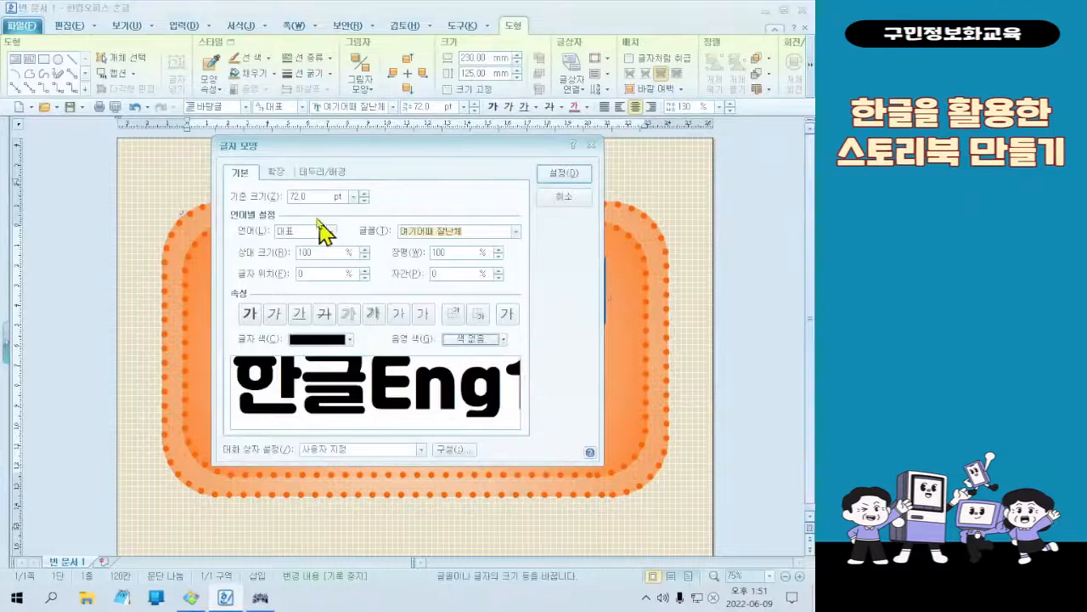
pyautogui.click(280, 174)
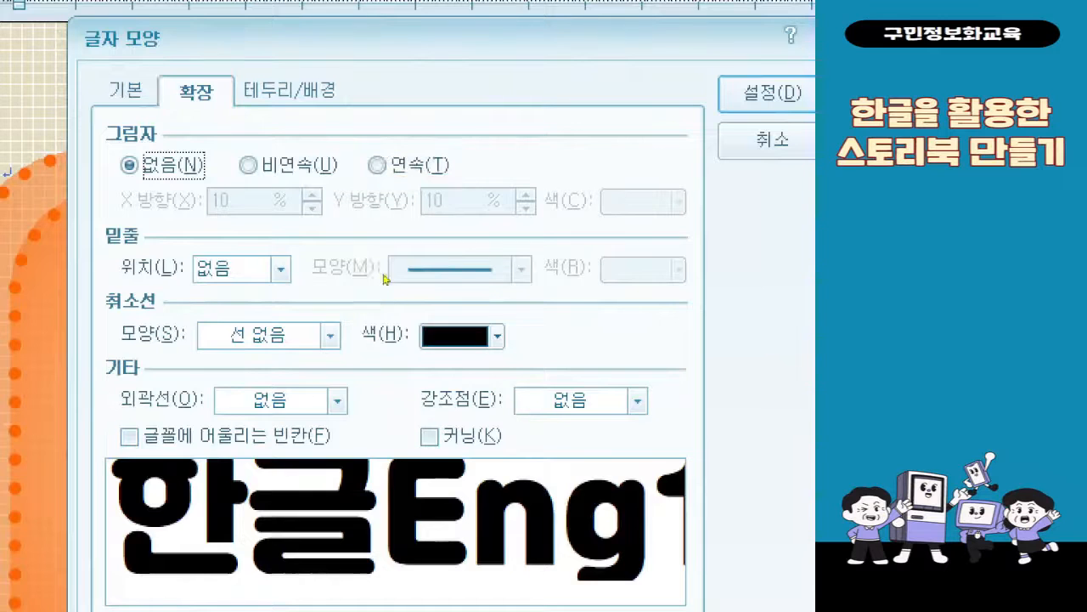
pyautogui.click(439, 166)
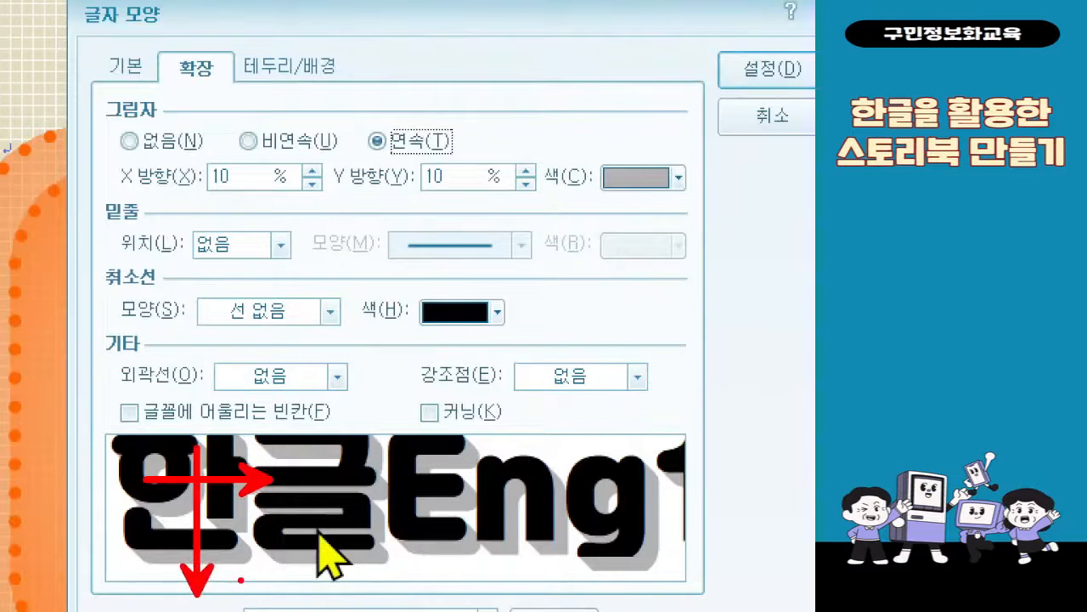
# Set the text shadow's X and Y offsets (X 방향, Y 방향) to 7% each
pyautogui.press('Escape')
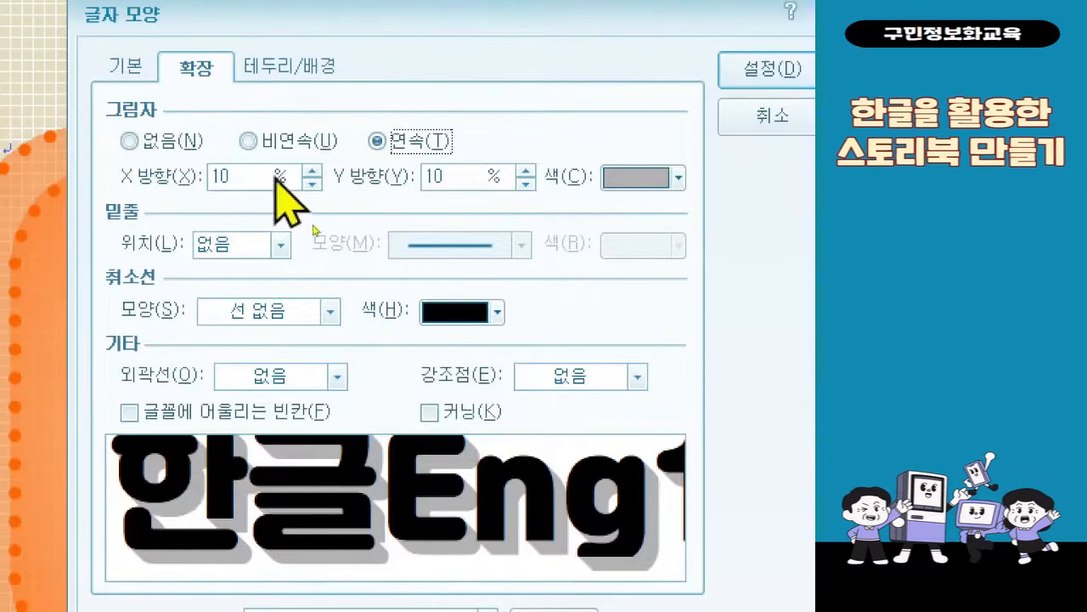
pyautogui.click(245, 182)
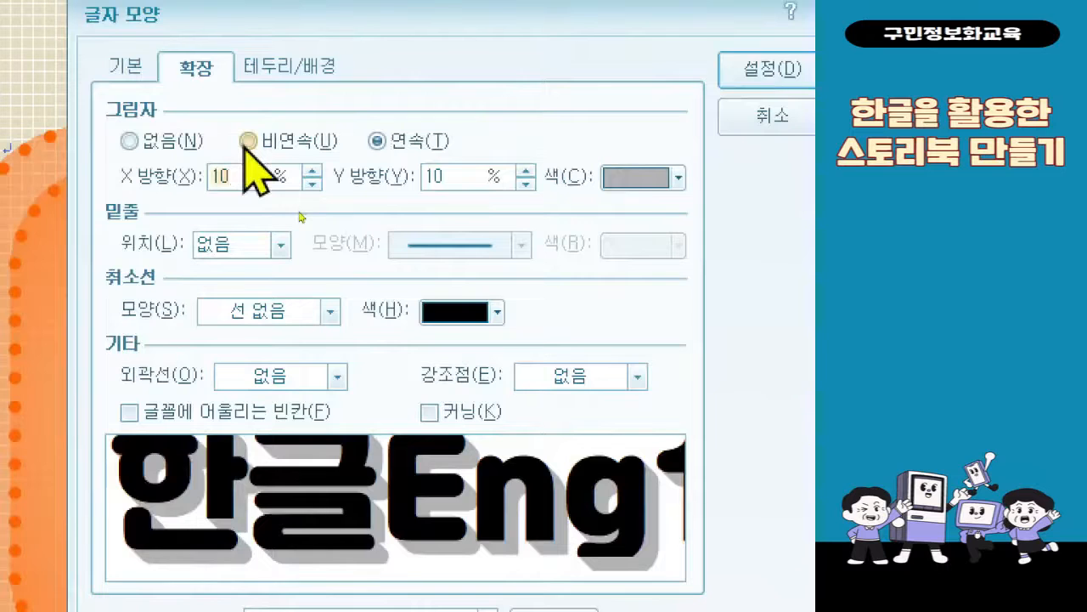
pyautogui.write('7')
pyautogui.press('Tab')
pyautogui.write('7')
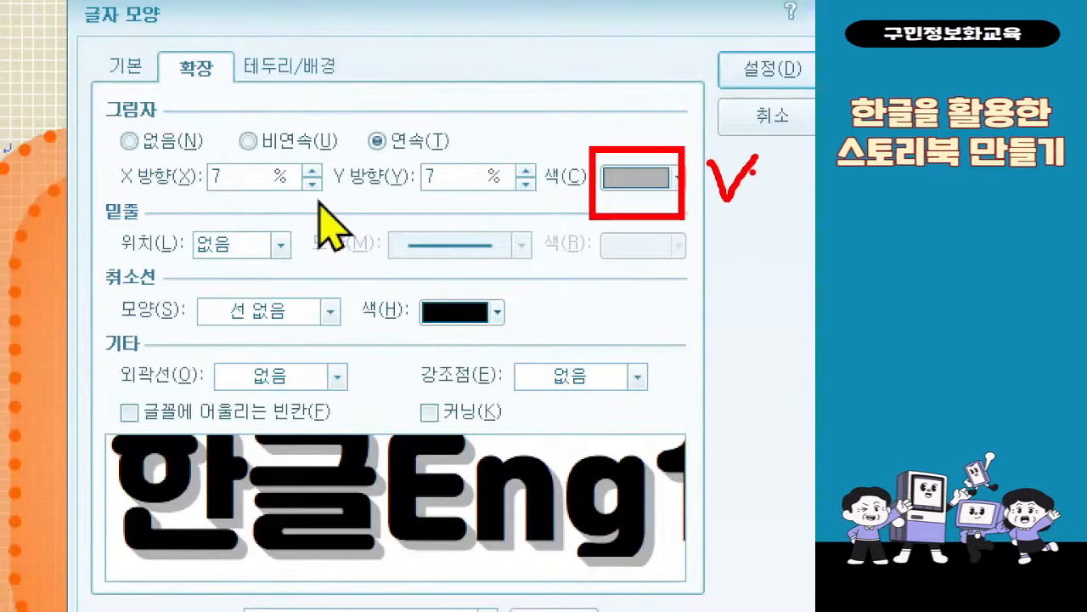
# Set the shadow color to white (하양) from the 기본 color theme and apply the character settings
pyautogui.click(628, 187)
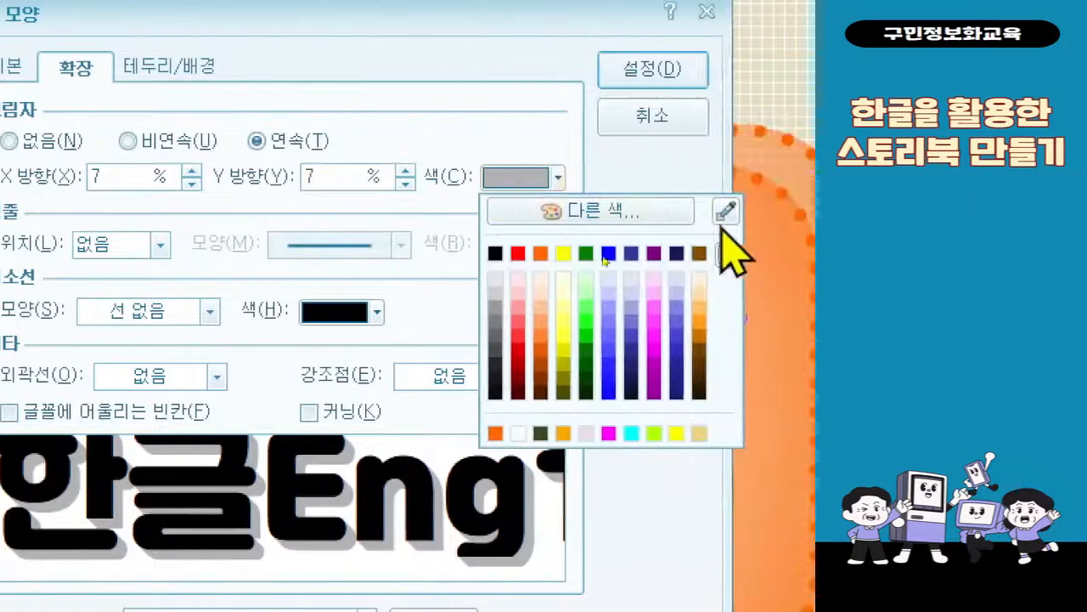
pyautogui.click(848, 255)
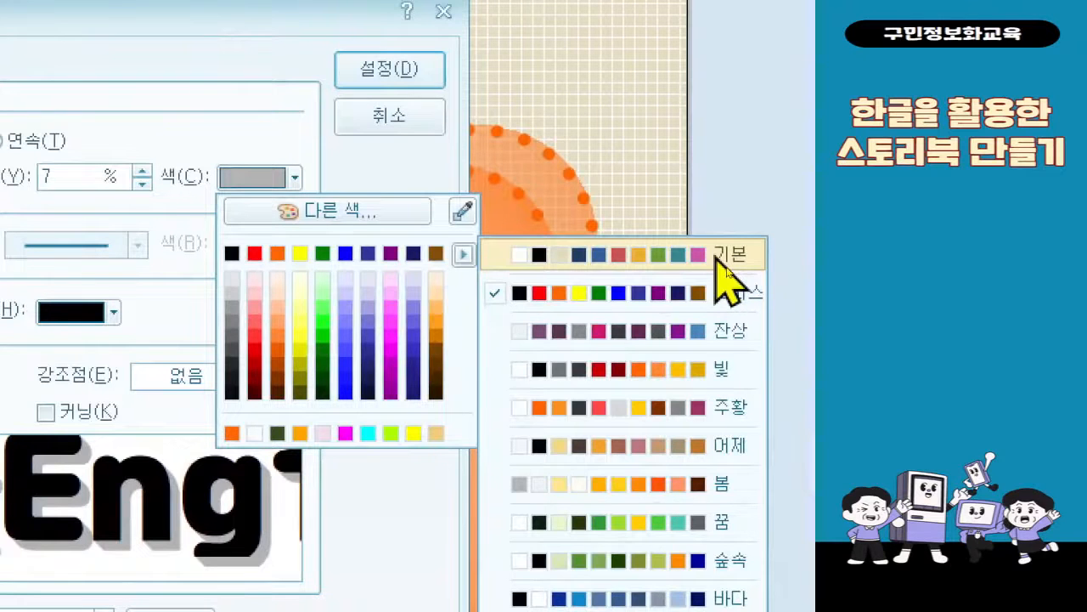
pyautogui.click(715, 258)
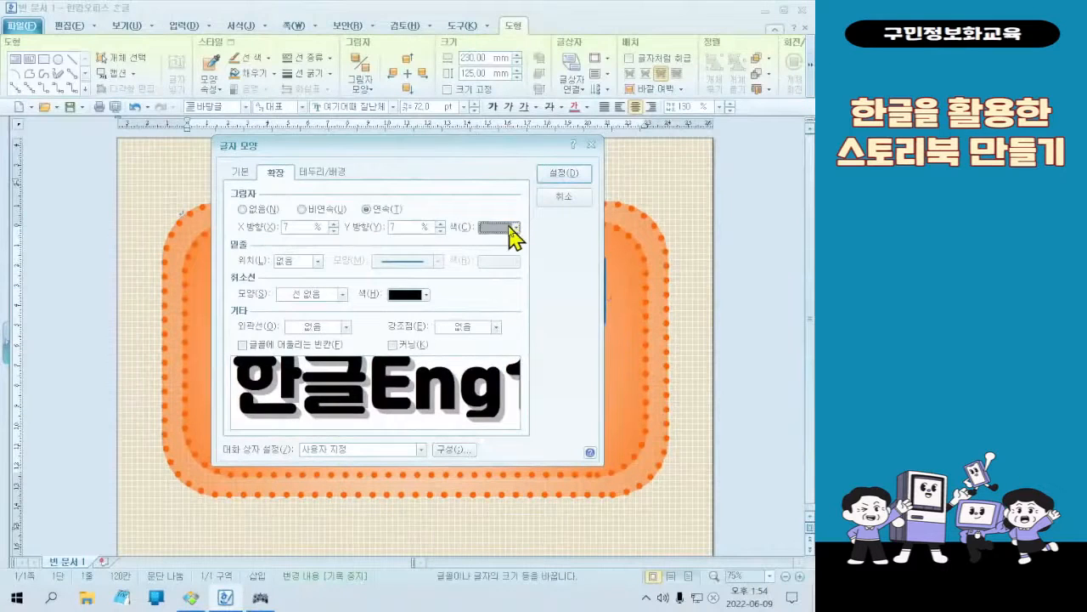
pyautogui.click(293, 177)
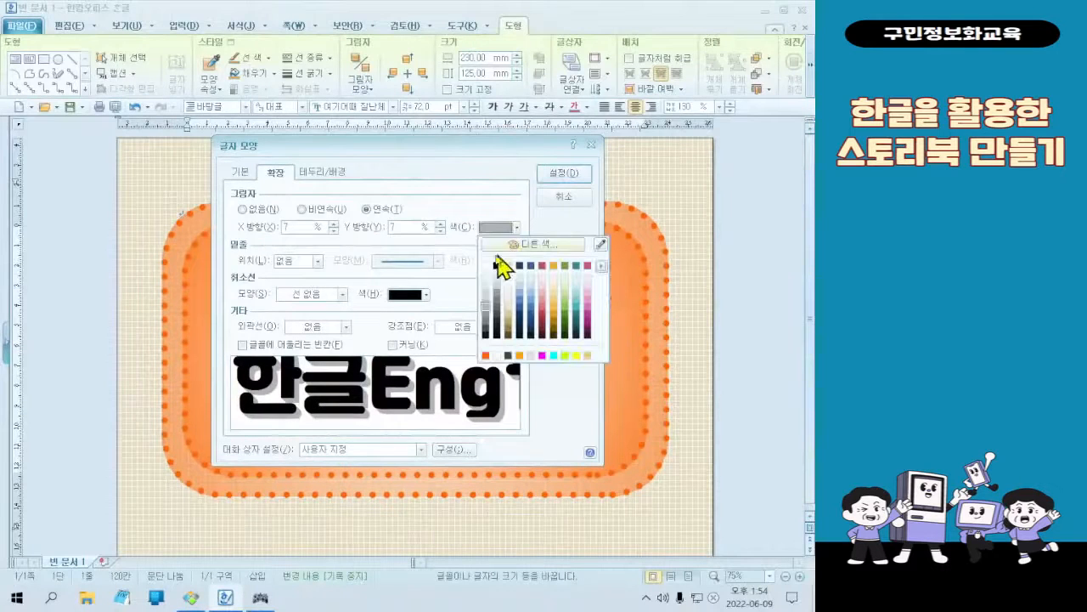
pyautogui.click(497, 265)
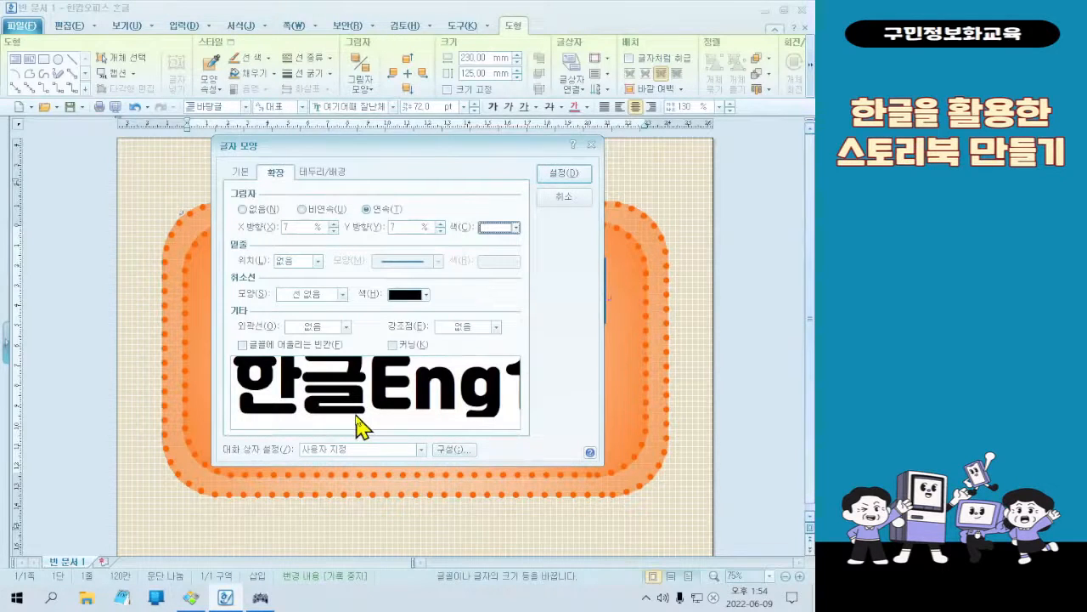
pyautogui.click(562, 180)
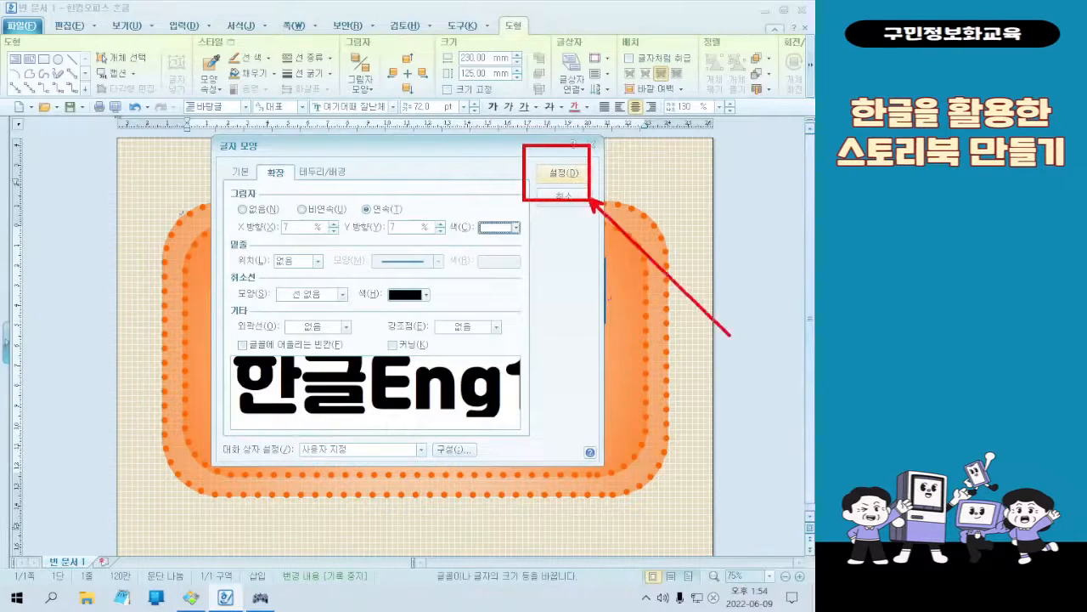
pyautogui.click(561, 175)
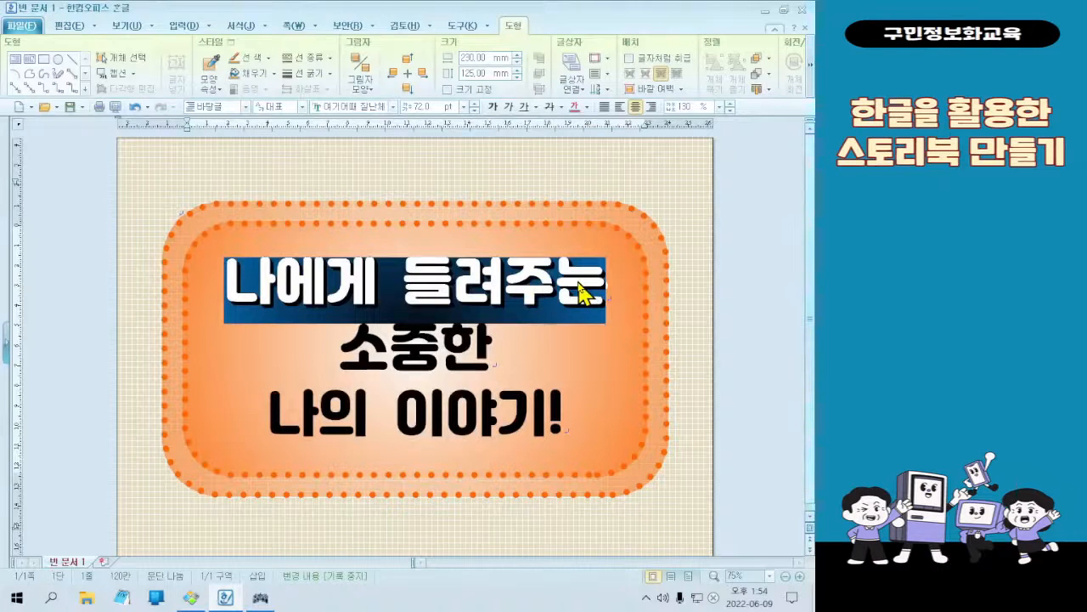
pyautogui.click(579, 287)
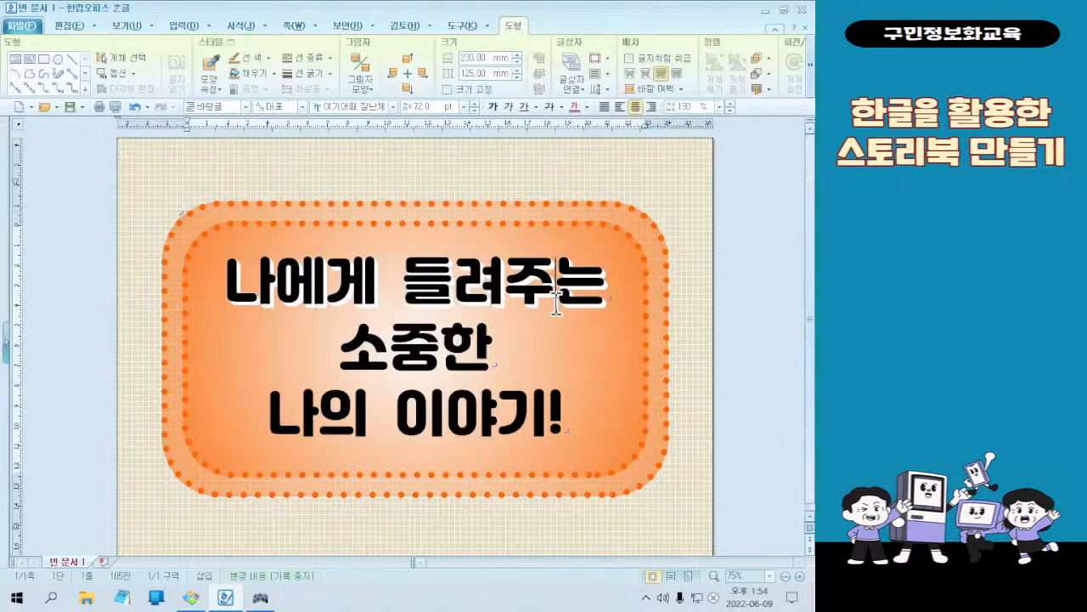
pyautogui.click(238, 289)
pyautogui.moveTo(238, 289); pyautogui.dragTo(609, 294)
pyautogui.click(380, 293)
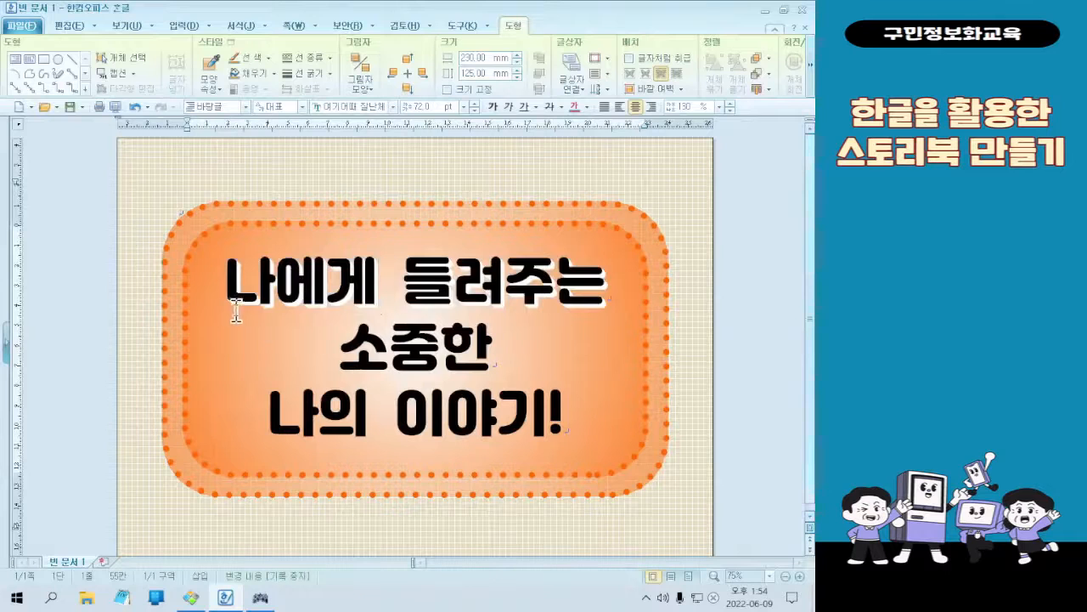
# Left-align the first title line "나에게 들려주는"
pyautogui.moveTo(231, 291); pyautogui.dragTo(613, 280)
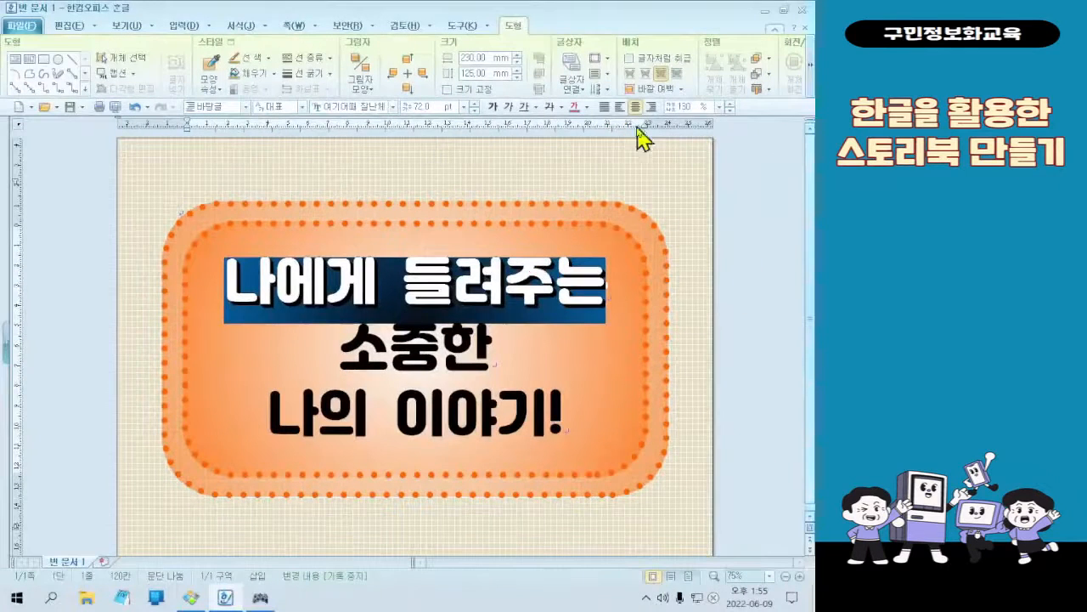
pyautogui.click(620, 106)
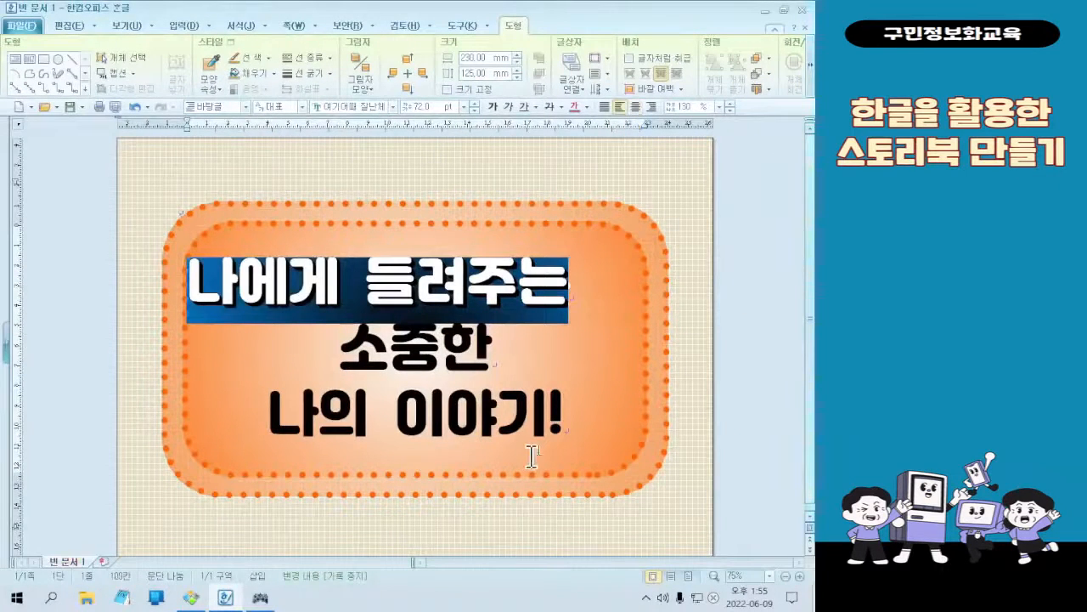
pyautogui.click(552, 386)
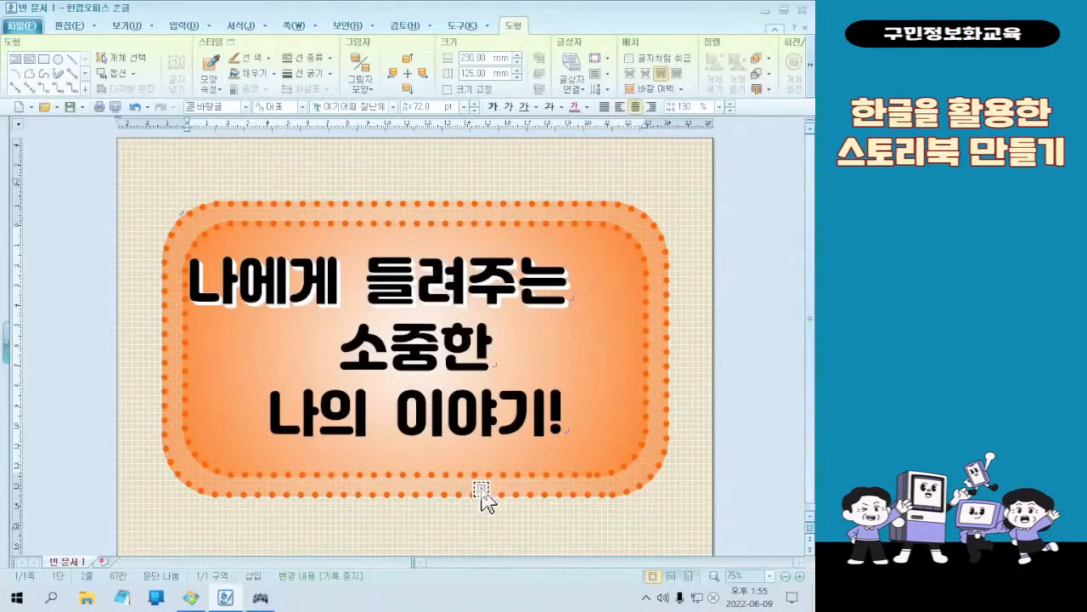
# Open the character shape settings (글자 모양) for "소중한" and set its letter spacing (자간) to 20%
pyautogui.moveTo(347, 348); pyautogui.dragTo(497, 352)
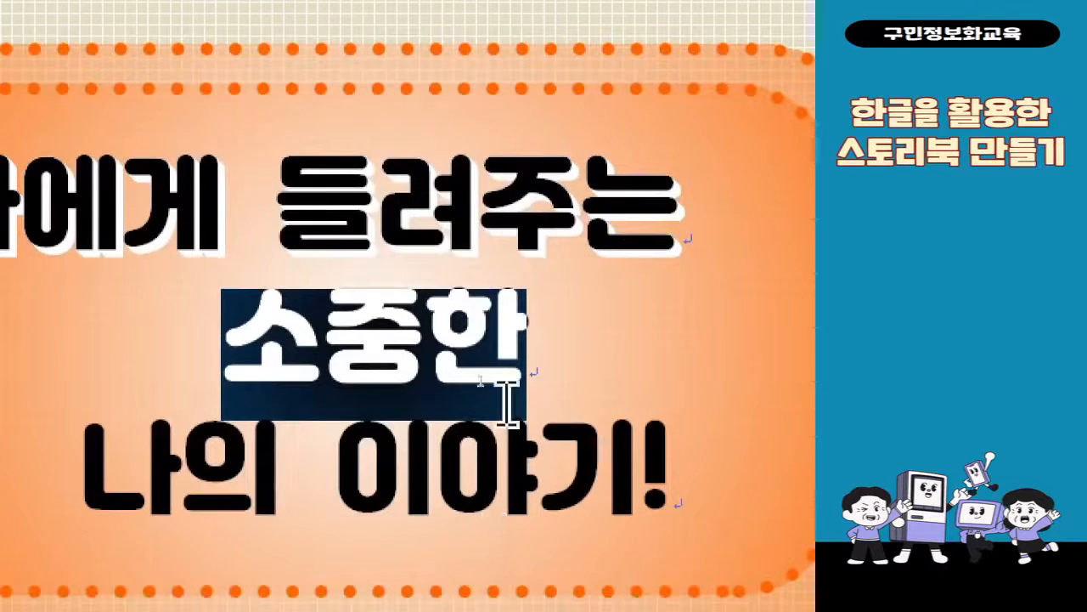
pyautogui.rightClick(486, 385)
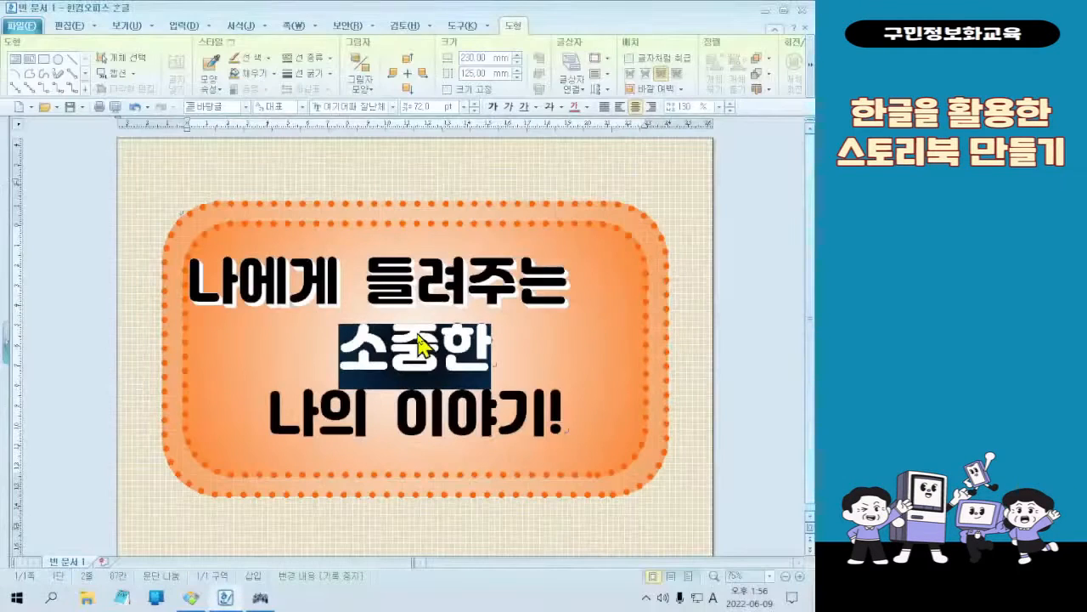
pyautogui.rightClick(380, 350)
pyautogui.click(444, 408)
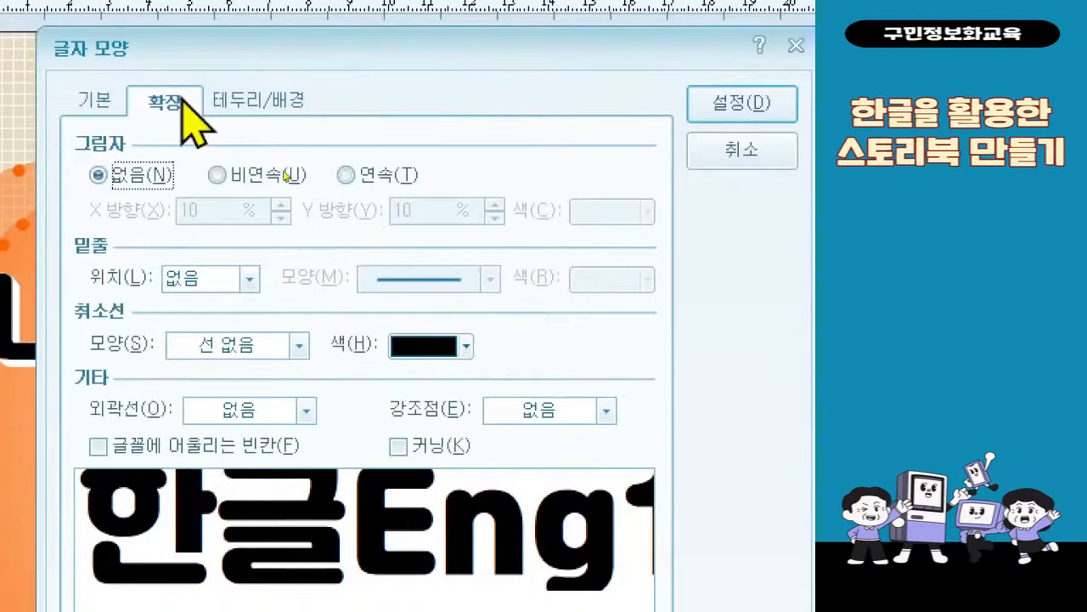
pyautogui.click(104, 106)
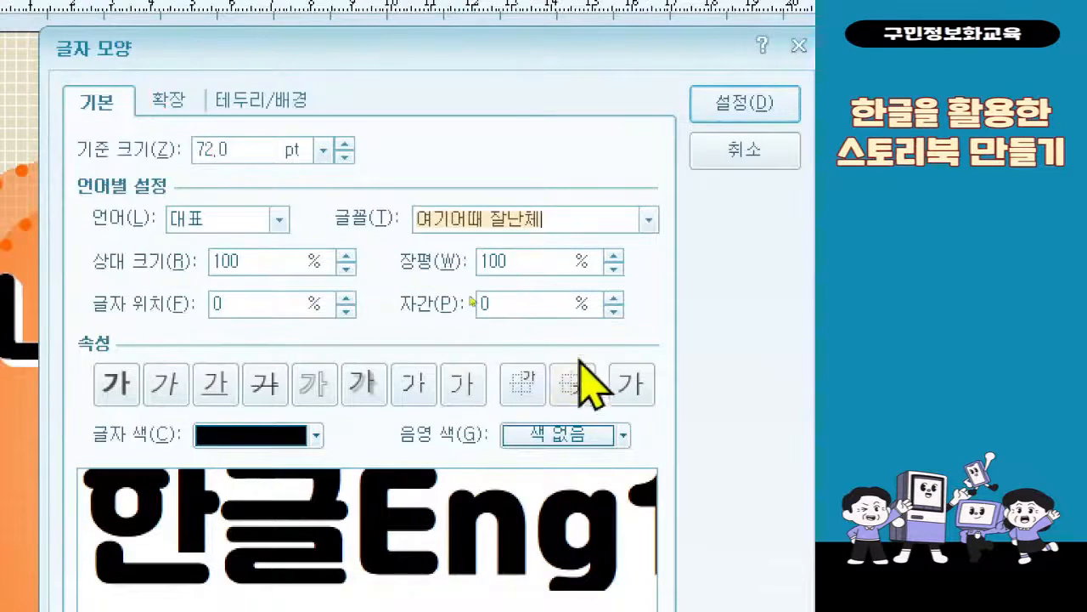
pyautogui.click(522, 306)
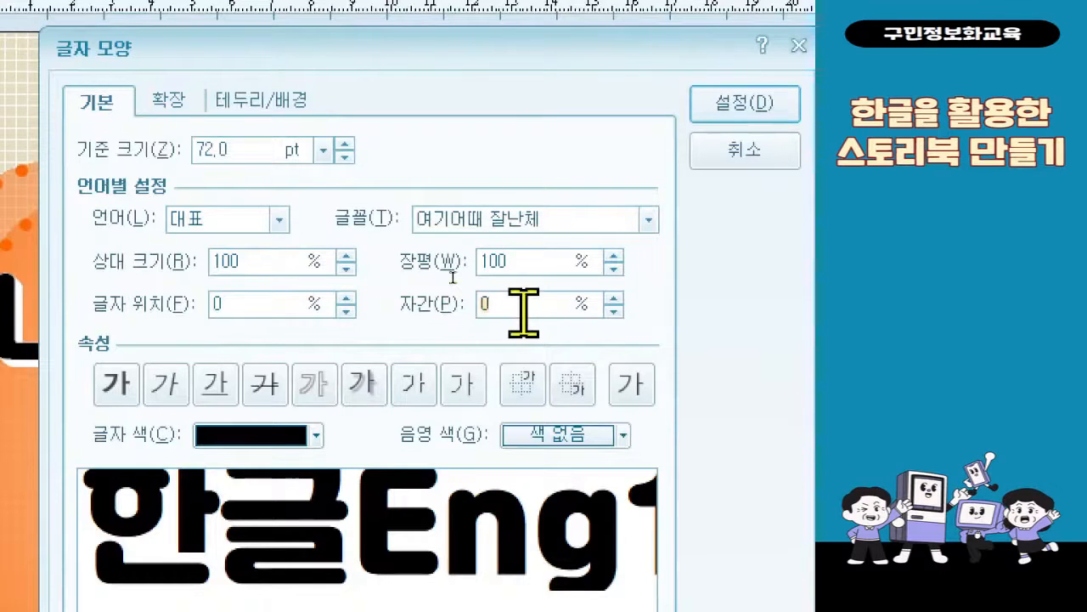
pyautogui.write('20')
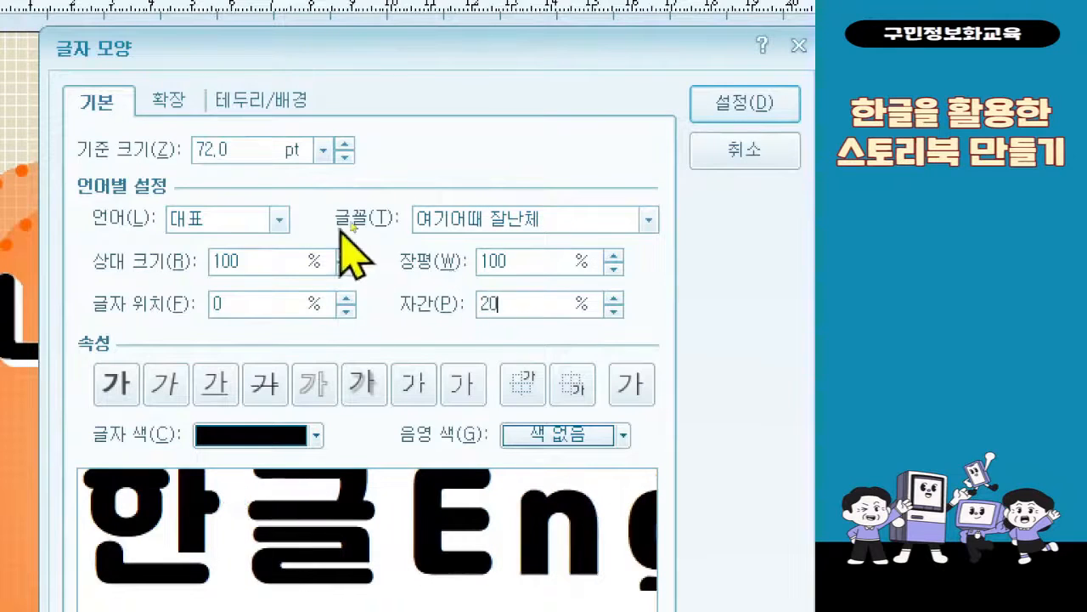
# Set the base font size (기준 크기) of "소중한" to 80 pt
pyautogui.doubleClick(260, 153)
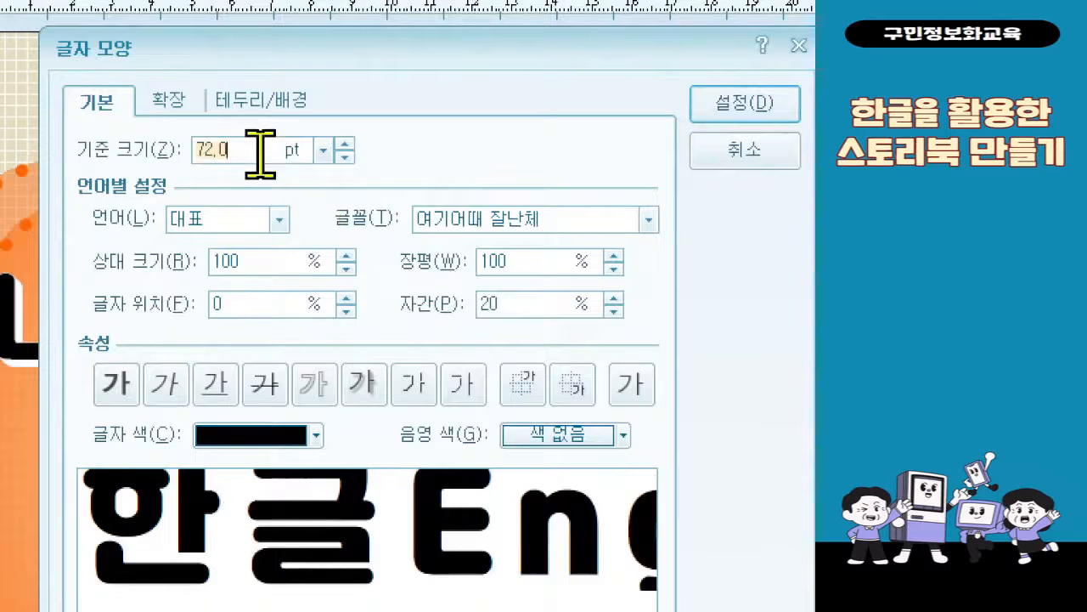
pyautogui.write('85')
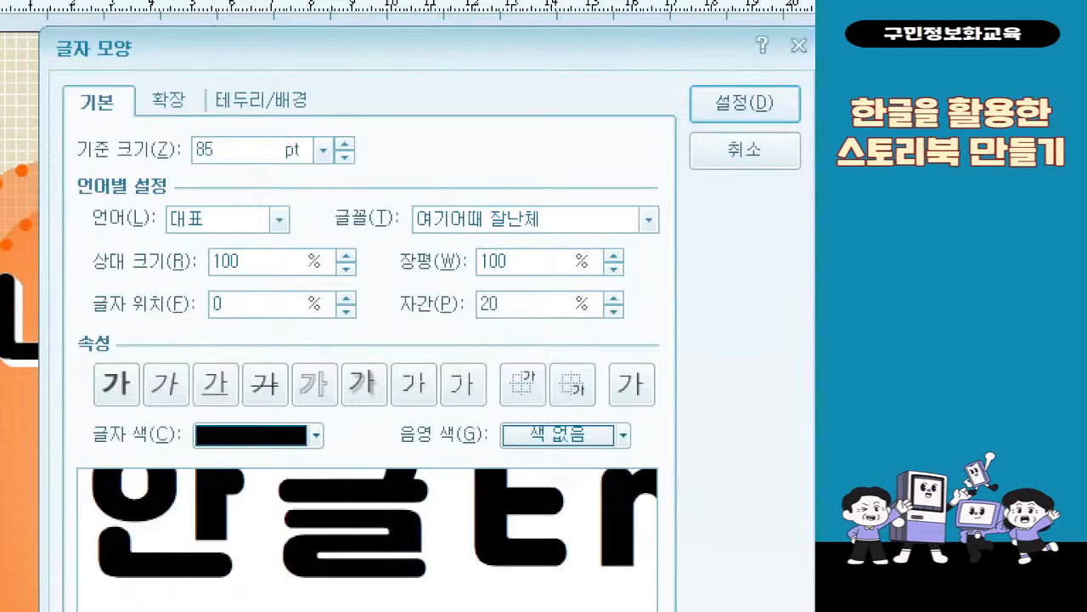
pyautogui.press('BackSpace')
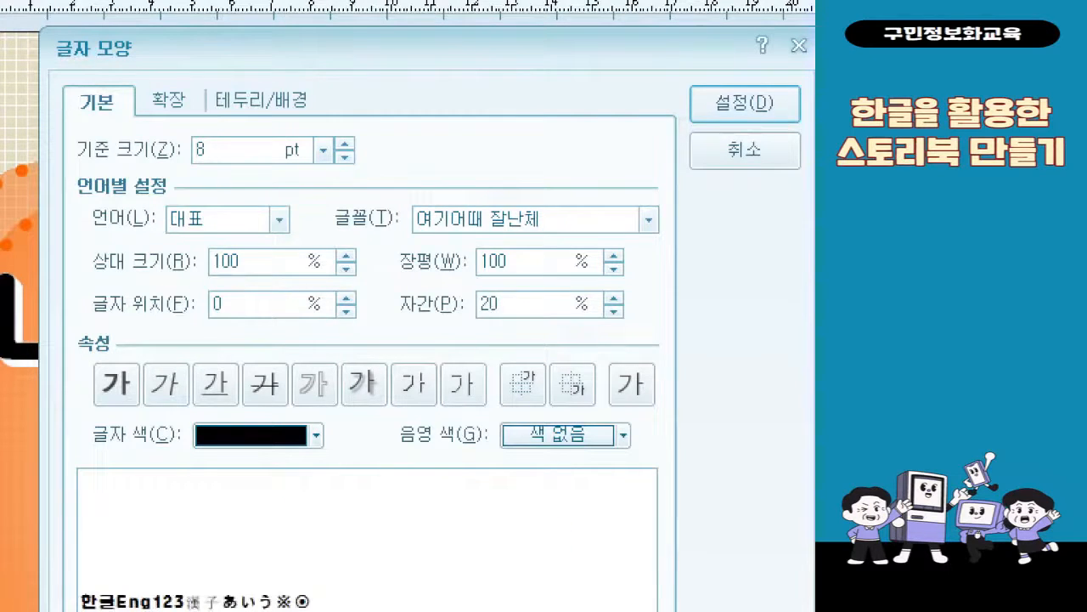
pyautogui.write('0')
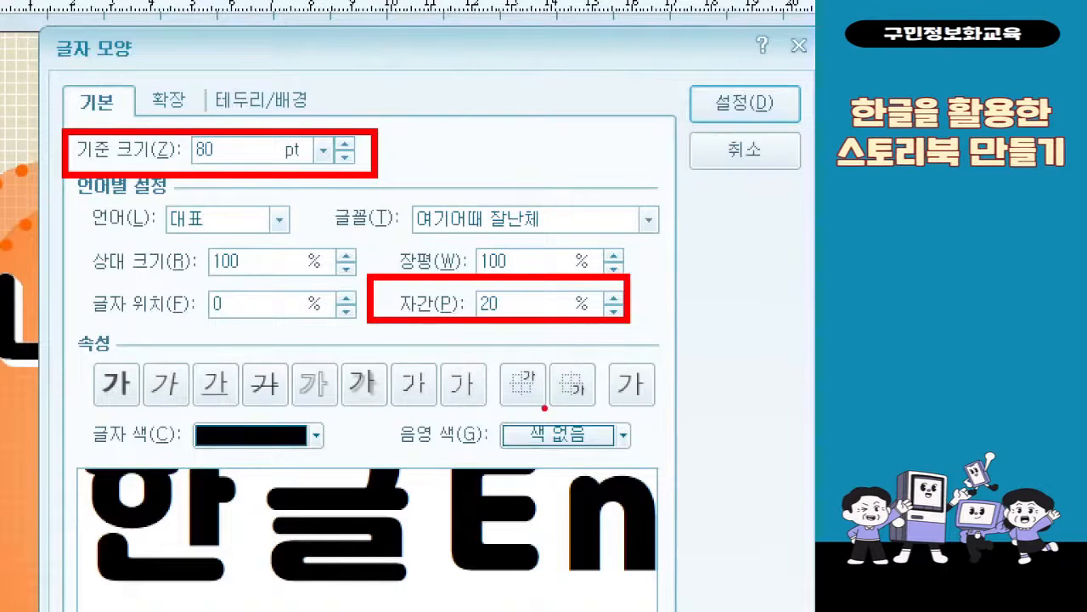
# Add the solid dot-above emphasis mark (강조점) to "소중한" and apply the character settings
pyautogui.click(170, 106)
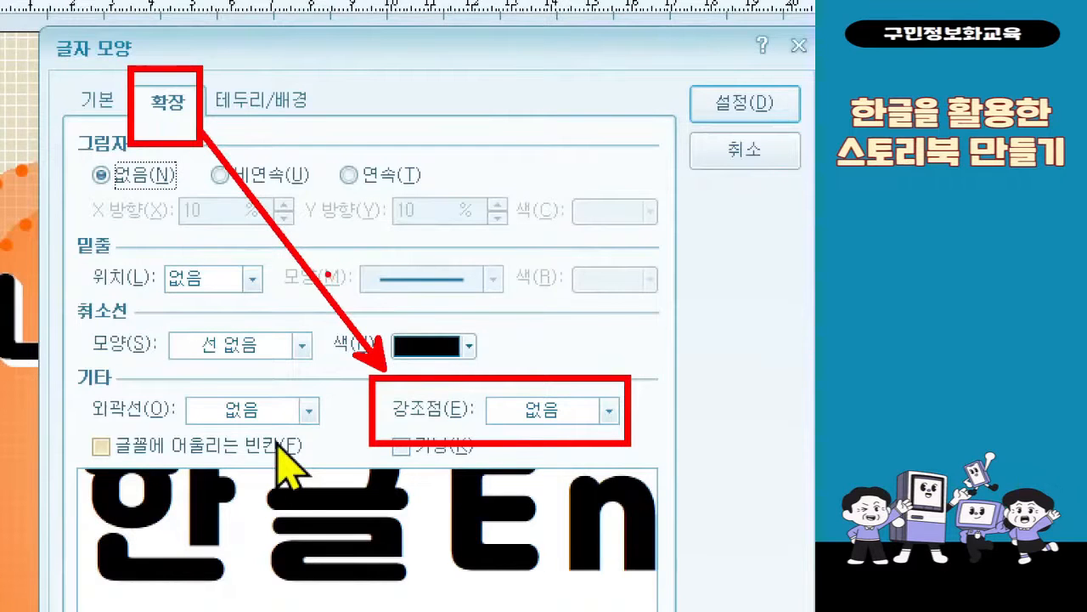
pyautogui.click(577, 412)
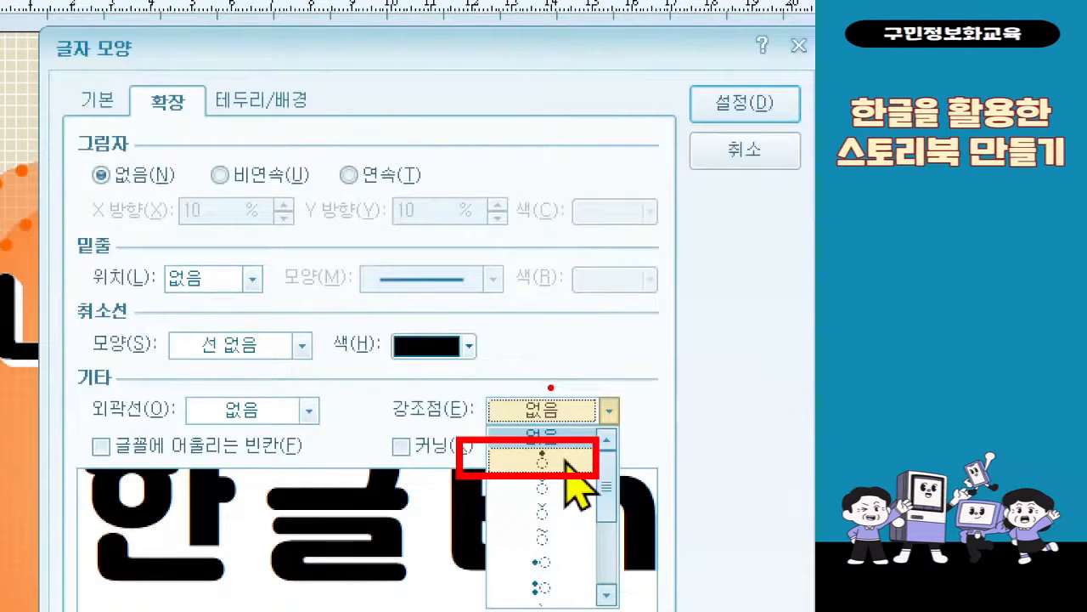
pyautogui.press('Escape')
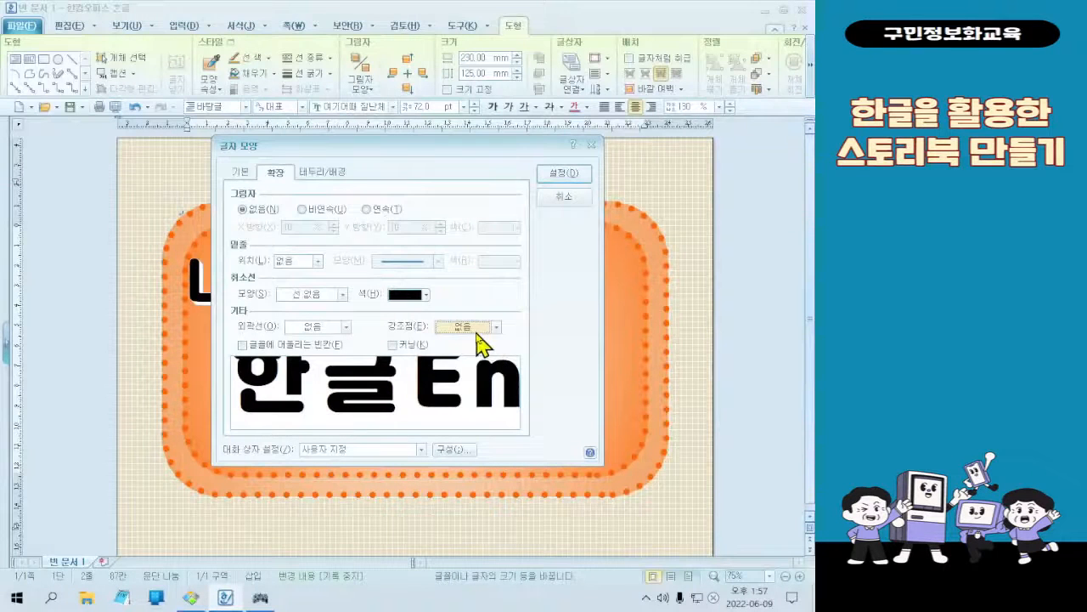
pyautogui.click(482, 330)
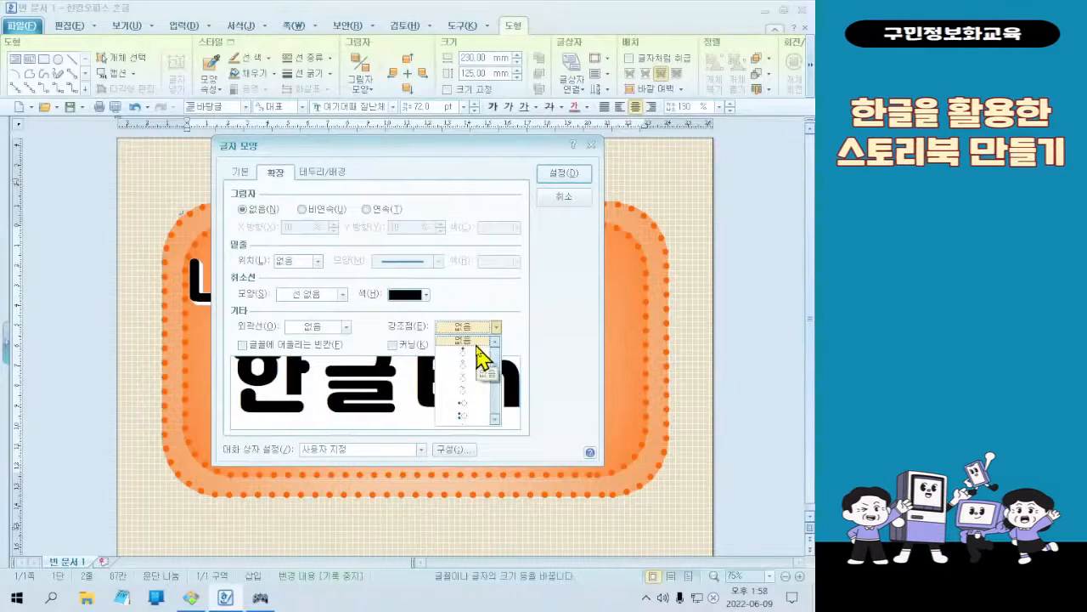
pyautogui.click(481, 356)
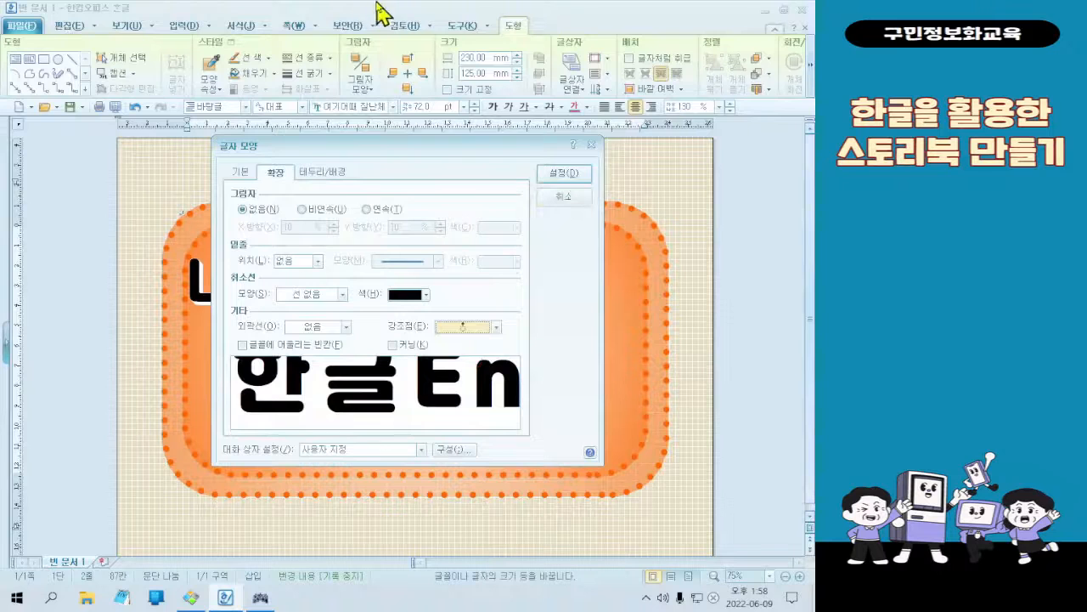
pyautogui.click(564, 173)
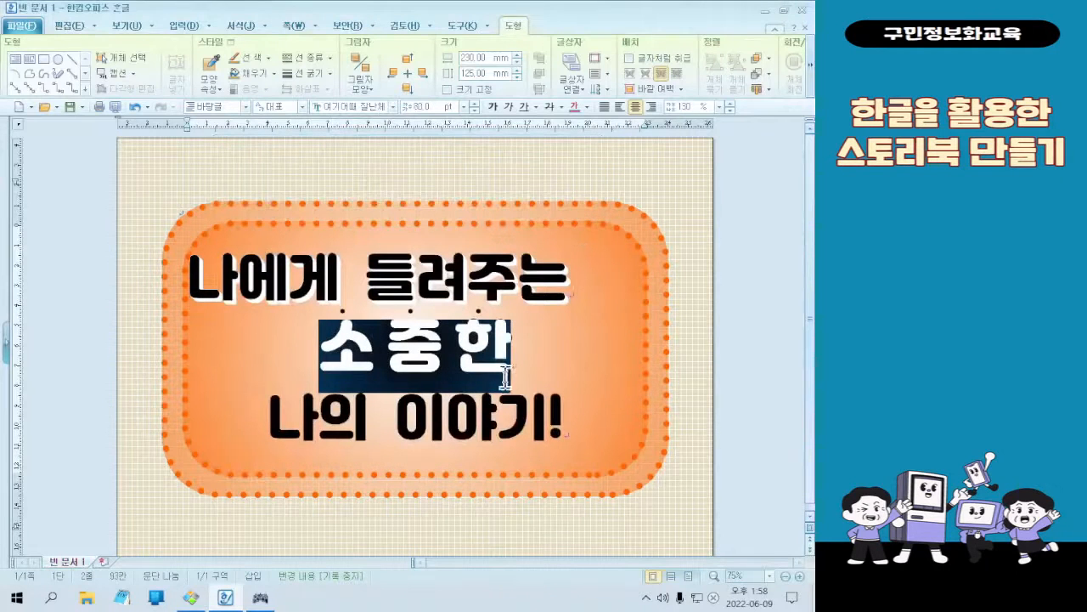
pyautogui.click(410, 355)
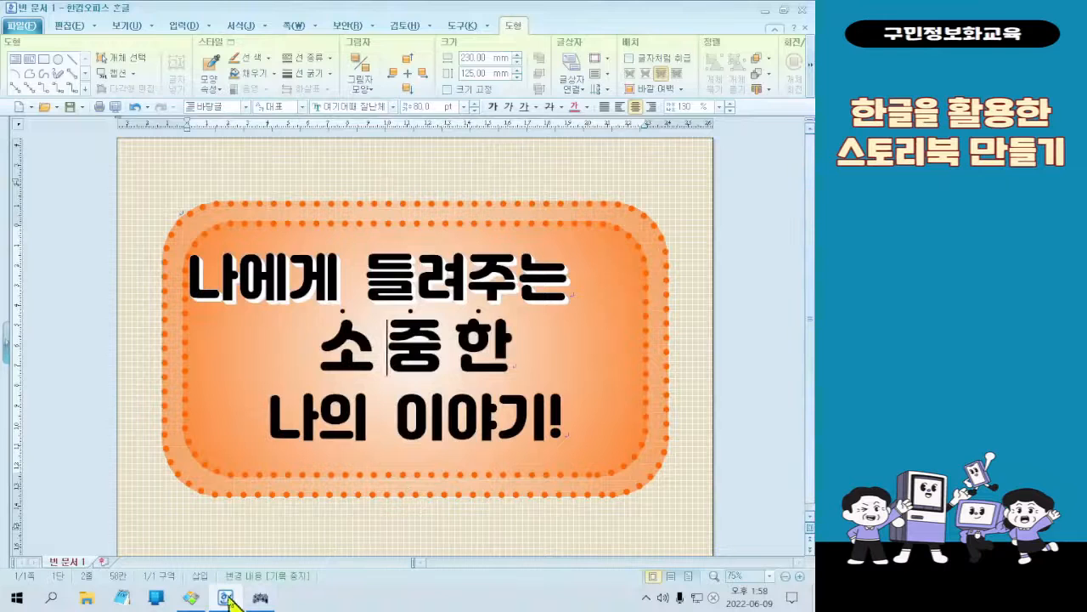
# Switch to the finished sample cover to examine the lettering colors of "소중한", then return to the document
pyautogui.click(192, 596)
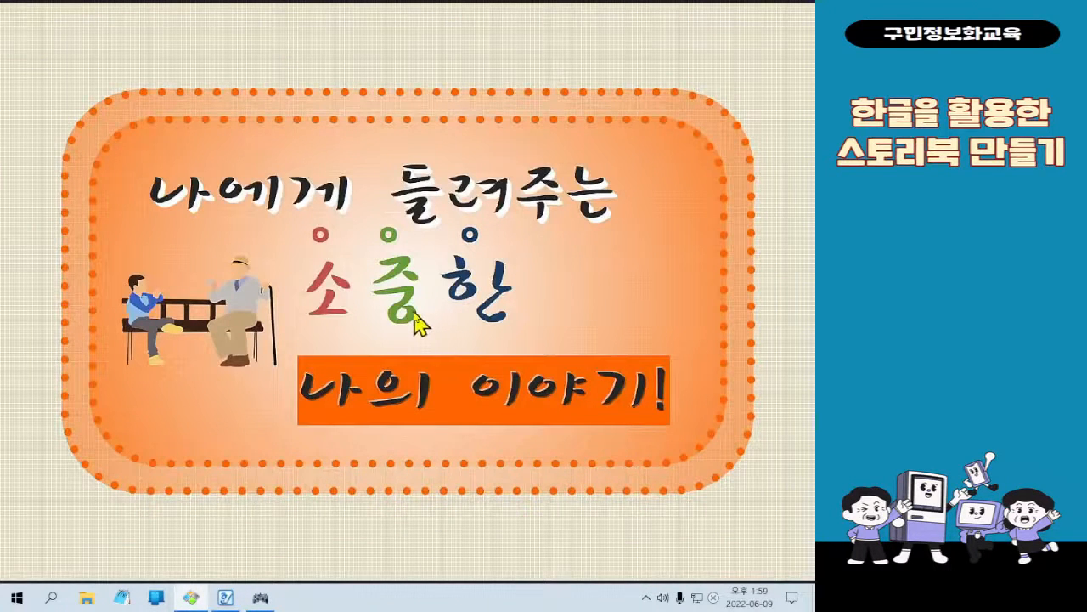
pyautogui.moveTo(740, 68)
pyautogui.click(749, 8)
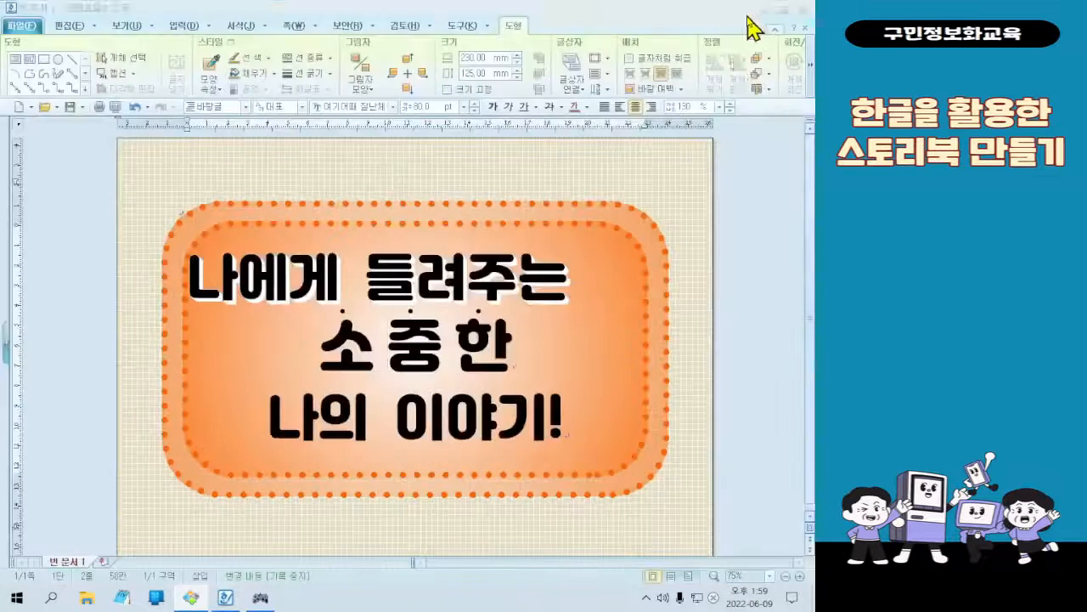
# Color the letter "소" in the second title line red
pyautogui.moveTo(327, 351); pyautogui.dragTo(358, 351)
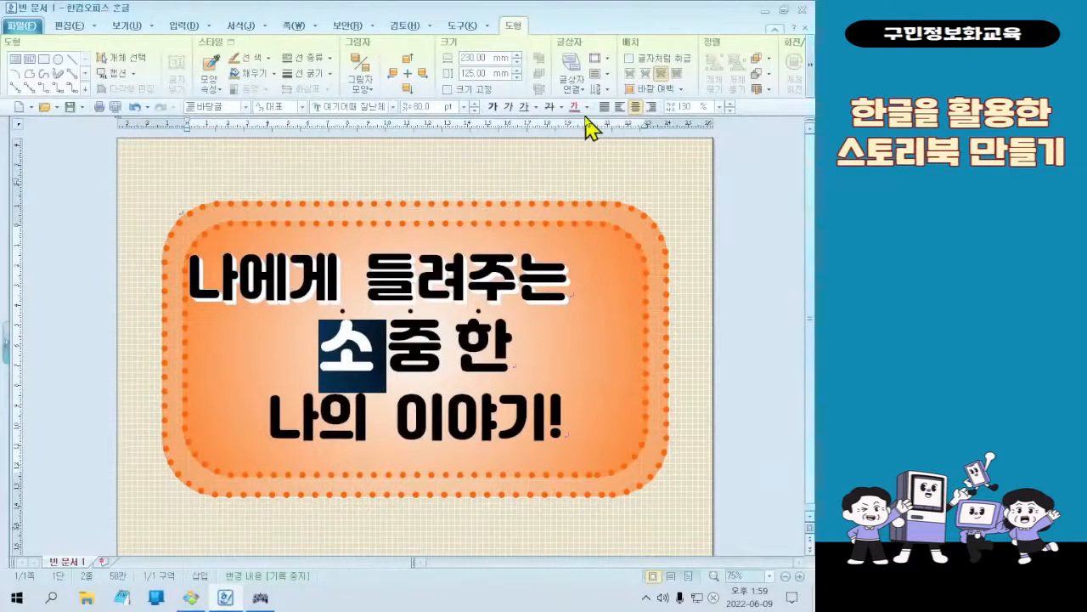
pyautogui.click(564, 87)
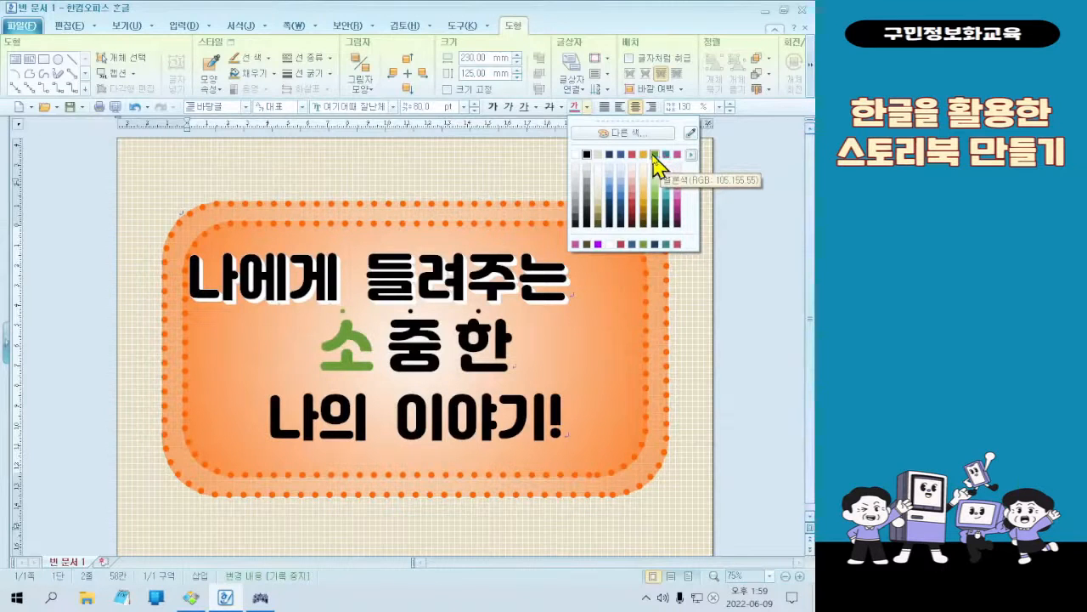
pyautogui.click(638, 155)
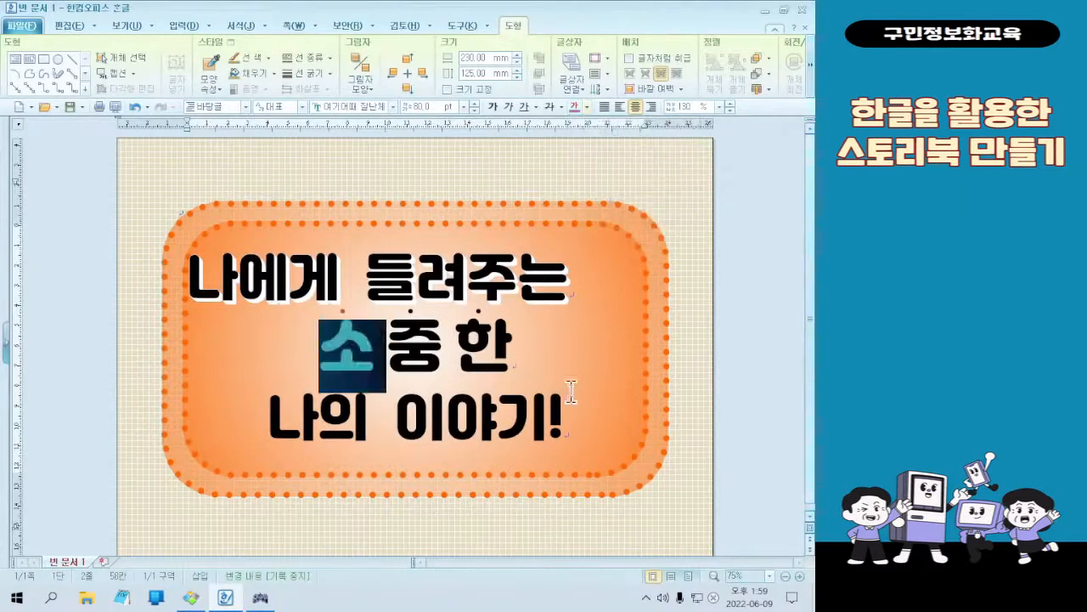
pyautogui.click(456, 352)
# Color the letter "중" in the second title line melon green (멜론색, RGB 105,155,55)
pyautogui.moveTo(380, 352); pyautogui.dragTo(435, 353)
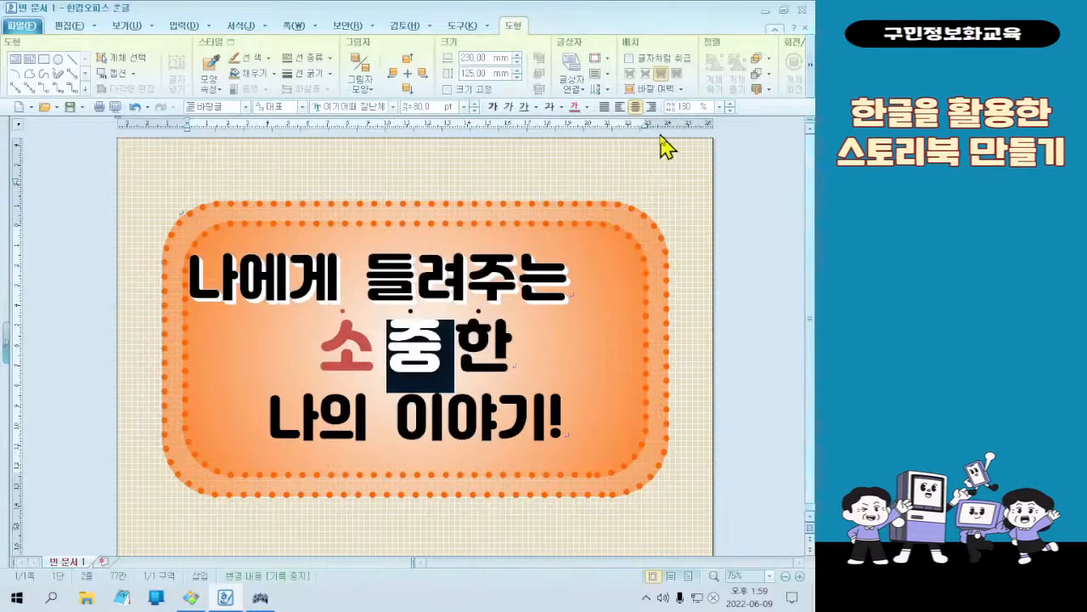
pyautogui.click(587, 107)
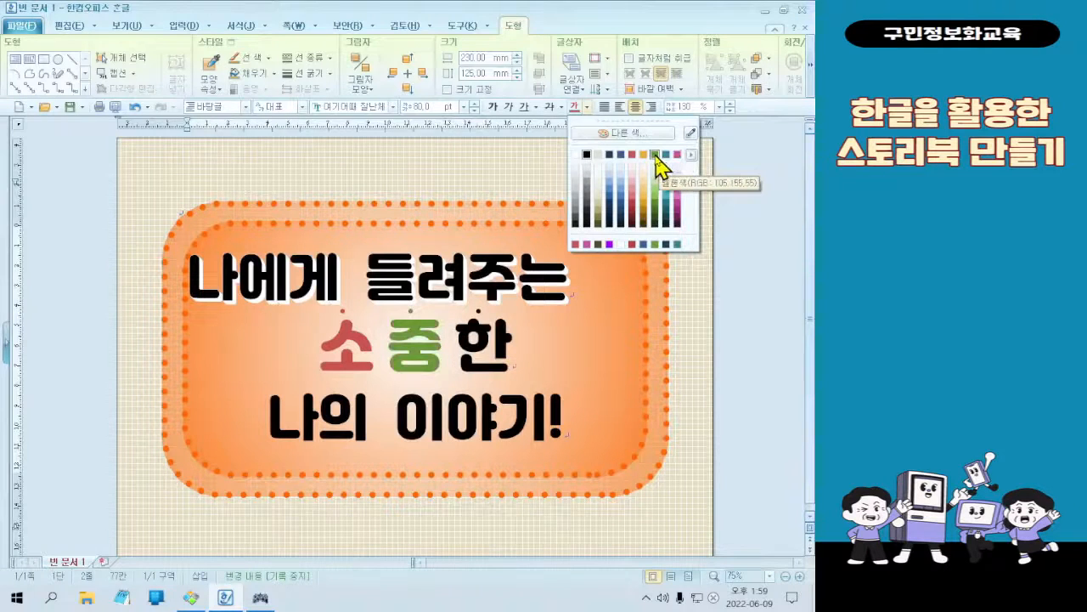
pyautogui.click(656, 161)
# Color the letter "한" in the second title line dark blue
pyautogui.press('Right')
pyautogui.hotkey('shift', 'Right')
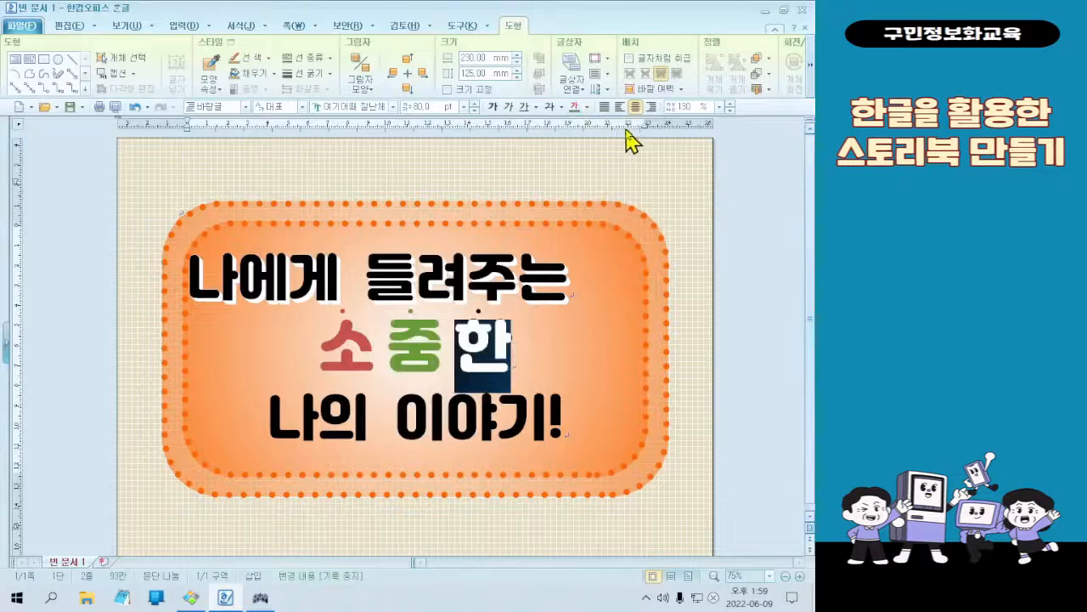
pyautogui.click(586, 107)
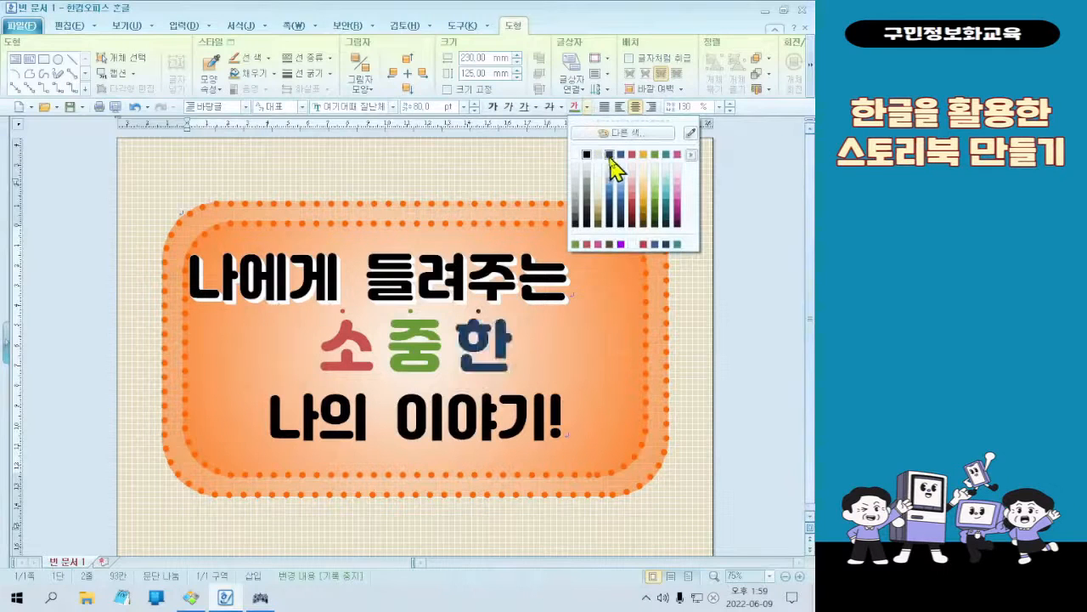
pyautogui.click(612, 163)
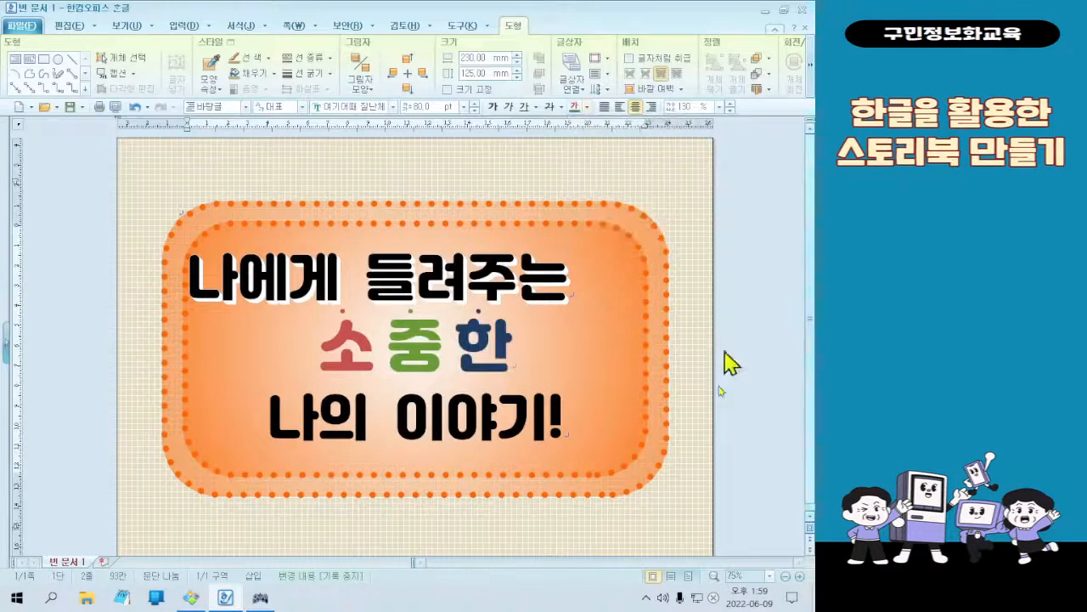
pyautogui.click(536, 361)
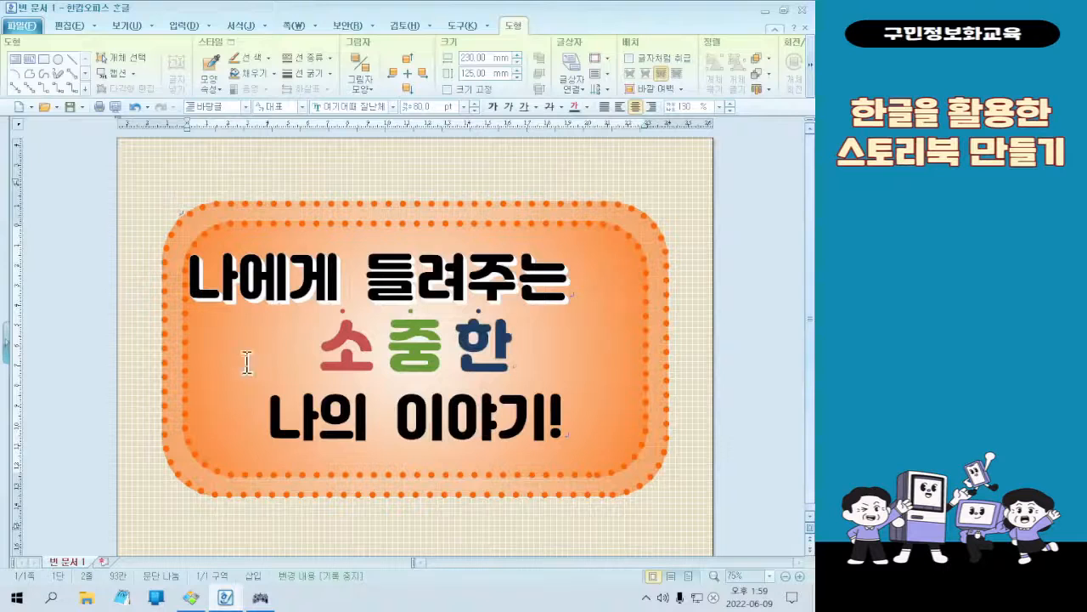
# Indent the first title line with a space before "나에게" and place the cursor in the last line
pyautogui.click(189, 284)
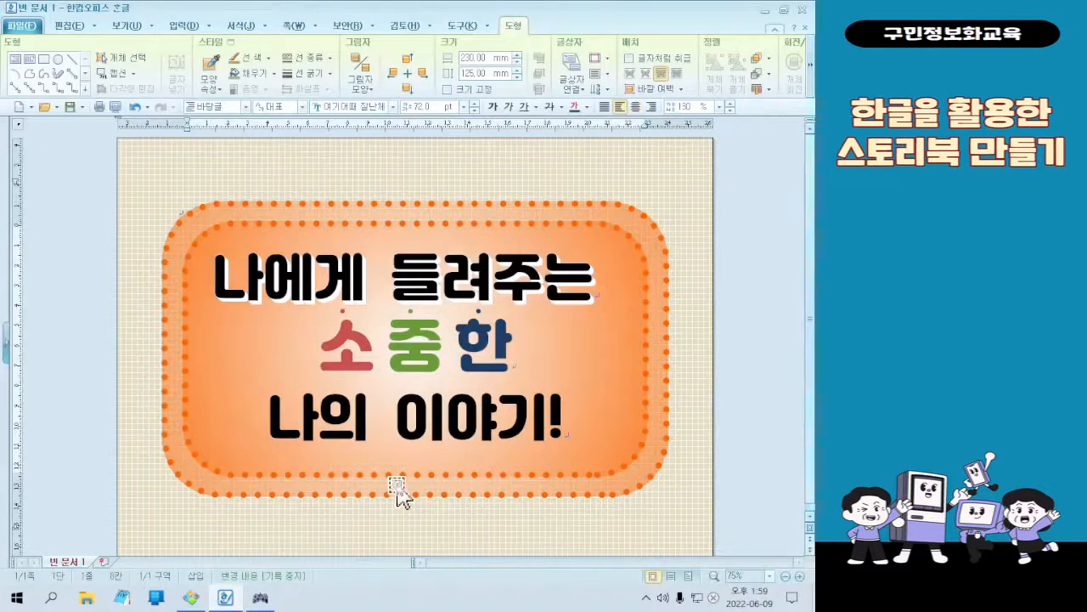
pyautogui.click(543, 410)
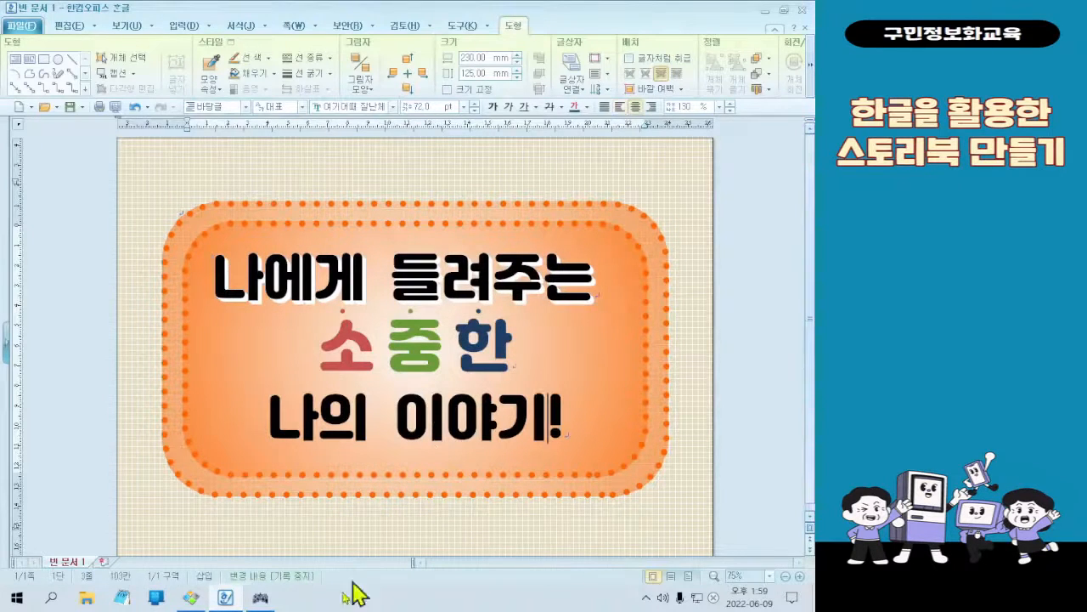
# Compare the cover with the finished sample image, examining the styling of the last title line "나의 이야기!"
pyautogui.click(192, 599)
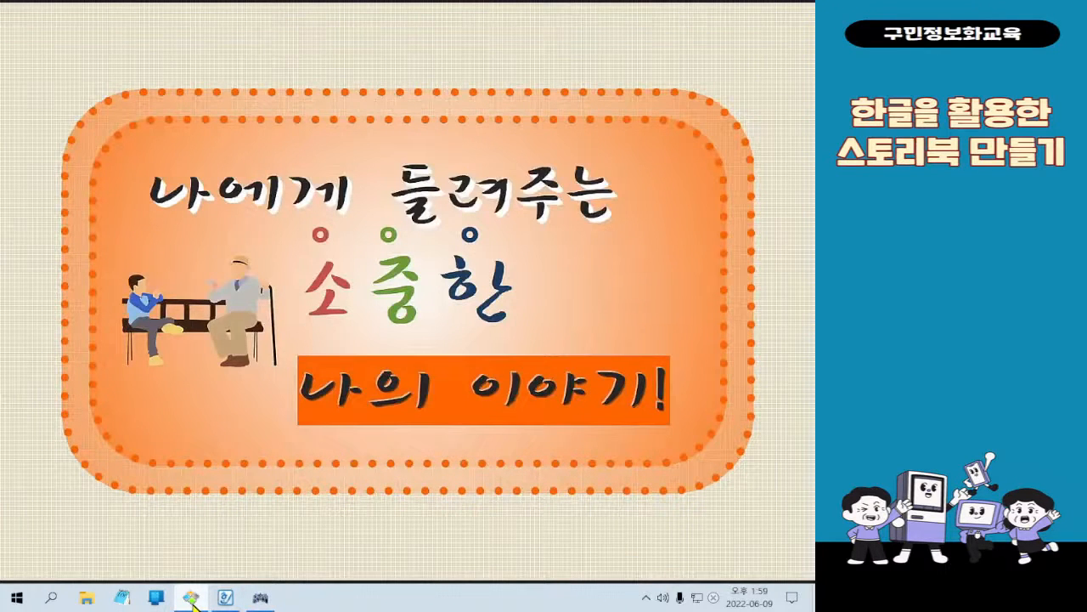
pyautogui.click(191, 598)
pyautogui.click(193, 601)
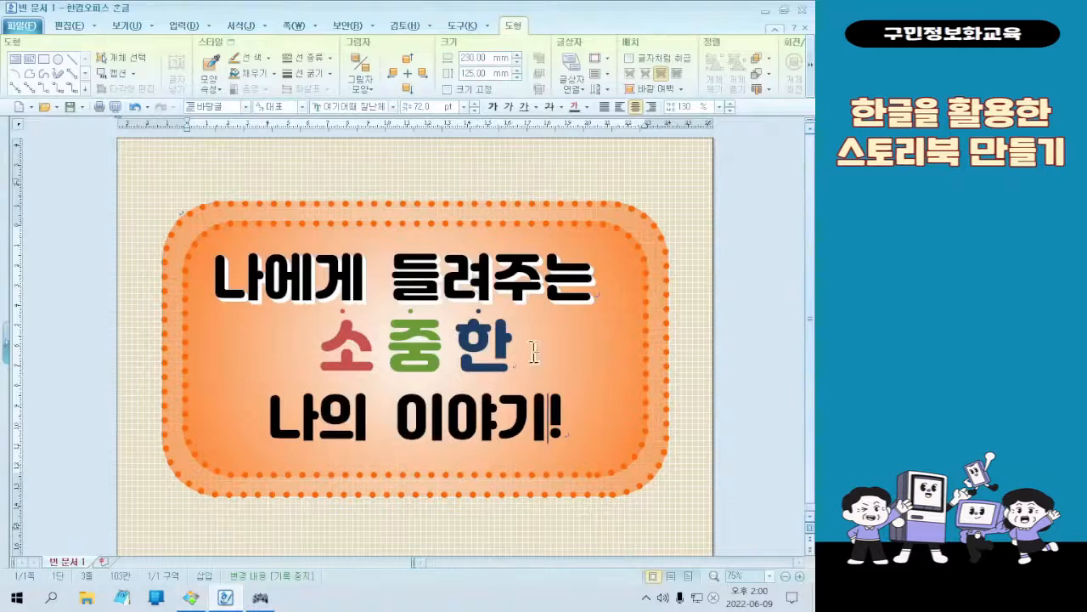
# Apply the embossed (양각) character attribute to the whole last title line "나의 이야기!"
pyautogui.moveTo(460, 339); pyautogui.dragTo(507, 350)
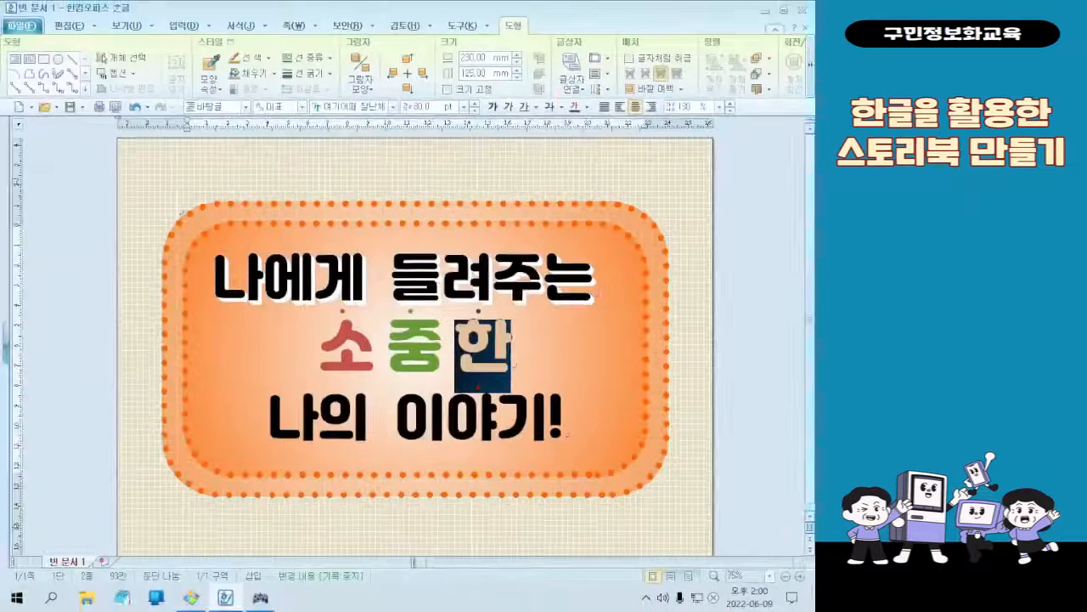
pyautogui.moveTo(265, 421); pyautogui.dragTo(632, 422)
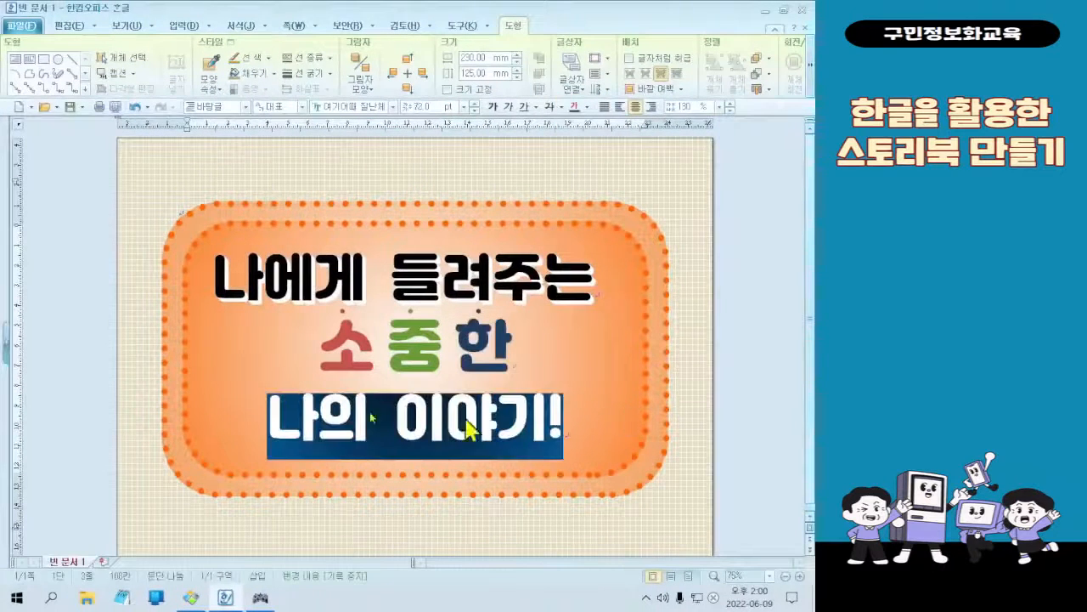
pyautogui.press('ctrl')
pyautogui.rightClick(328, 448)
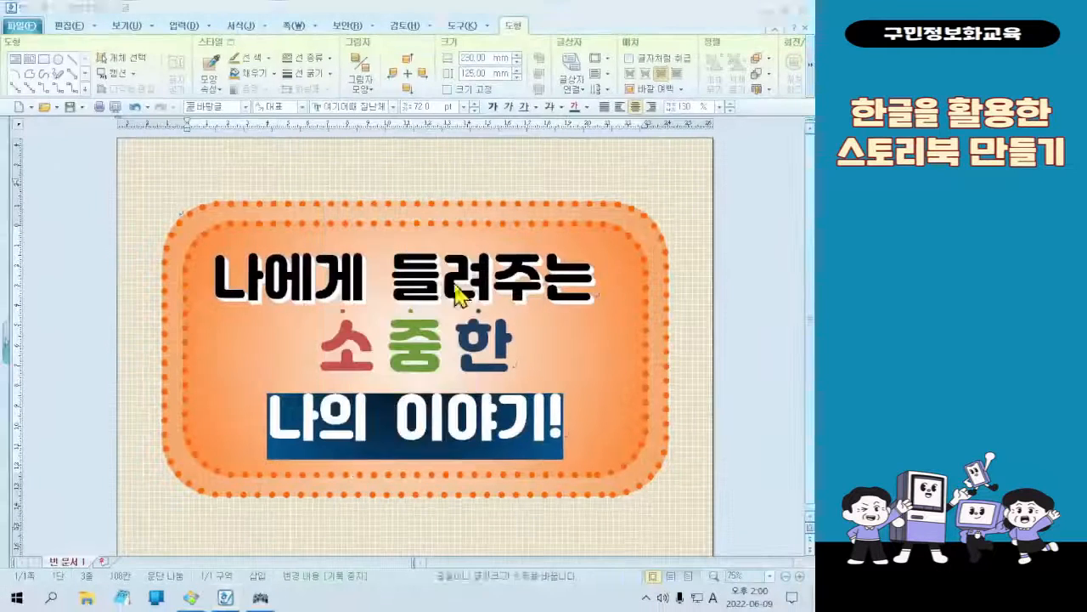
pyautogui.rightClick(385, 421)
pyautogui.click(444, 254)
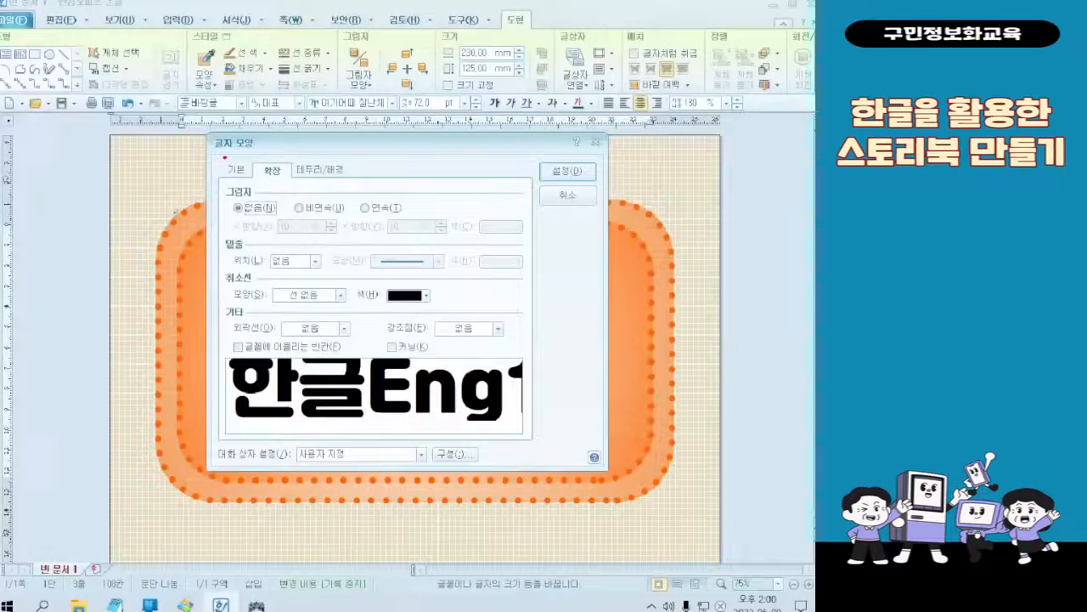
pyautogui.click(237, 170)
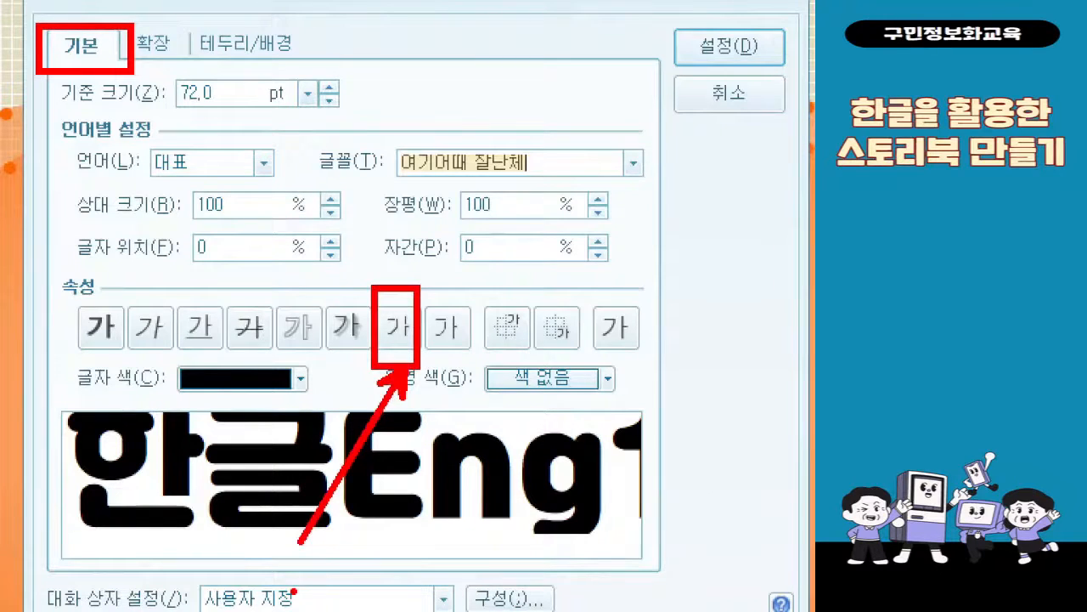
pyautogui.press('Escape')
pyautogui.click(406, 309)
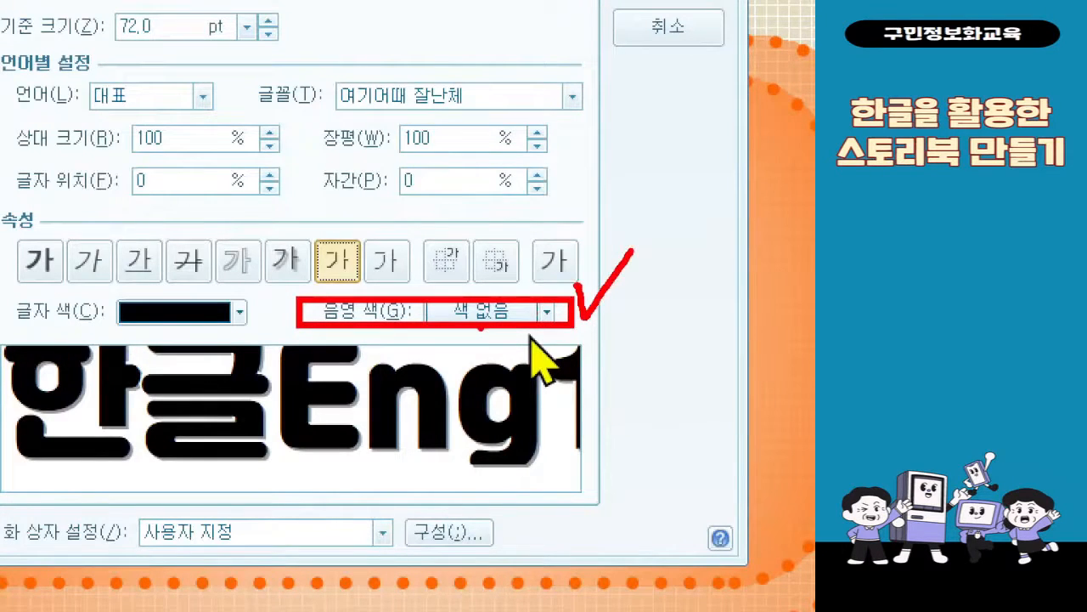
# Give the last title line an orange shading color from the 오피스 palette and apply the character settings
pyautogui.click(437, 311)
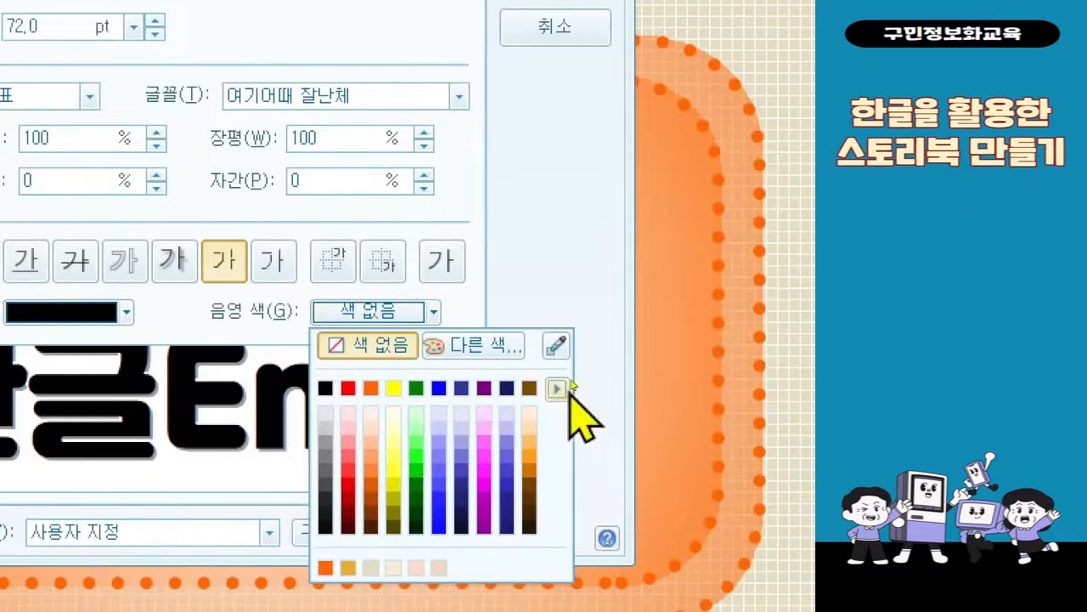
pyautogui.click(612, 388)
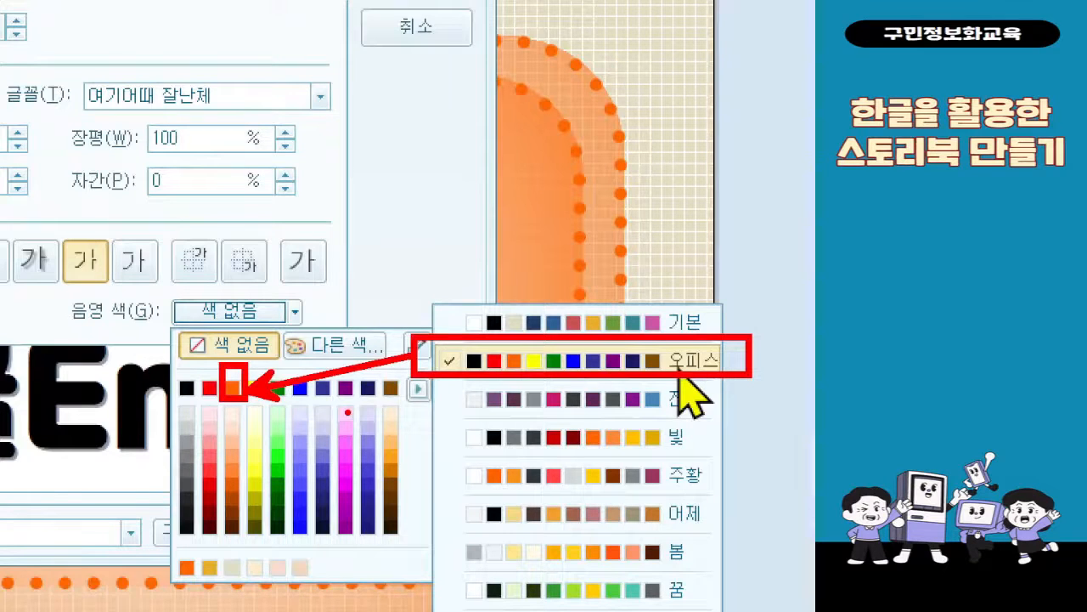
pyautogui.click(680, 368)
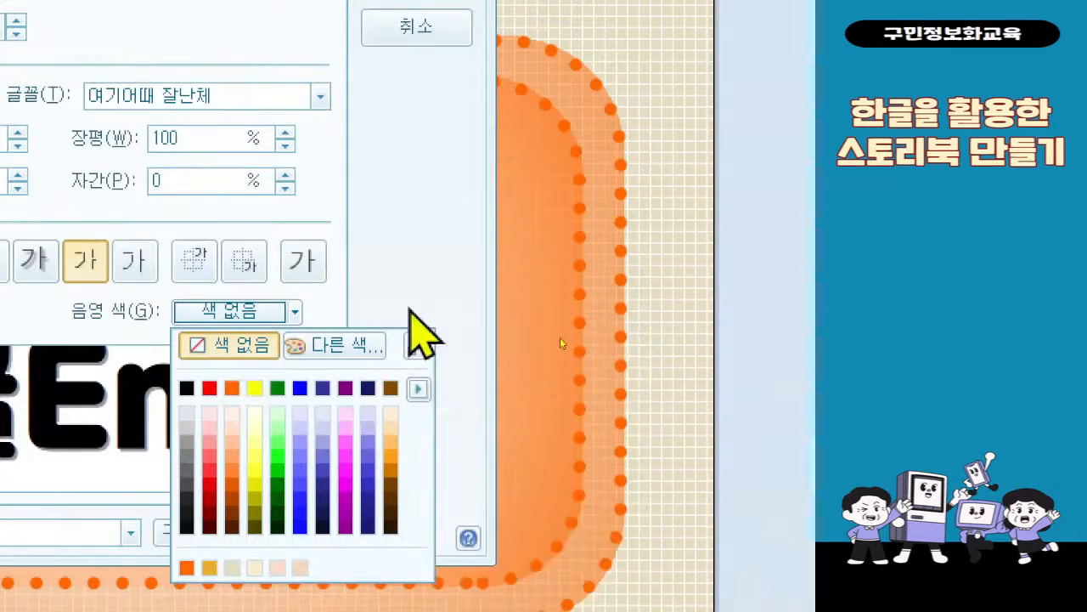
pyautogui.click(471, 377)
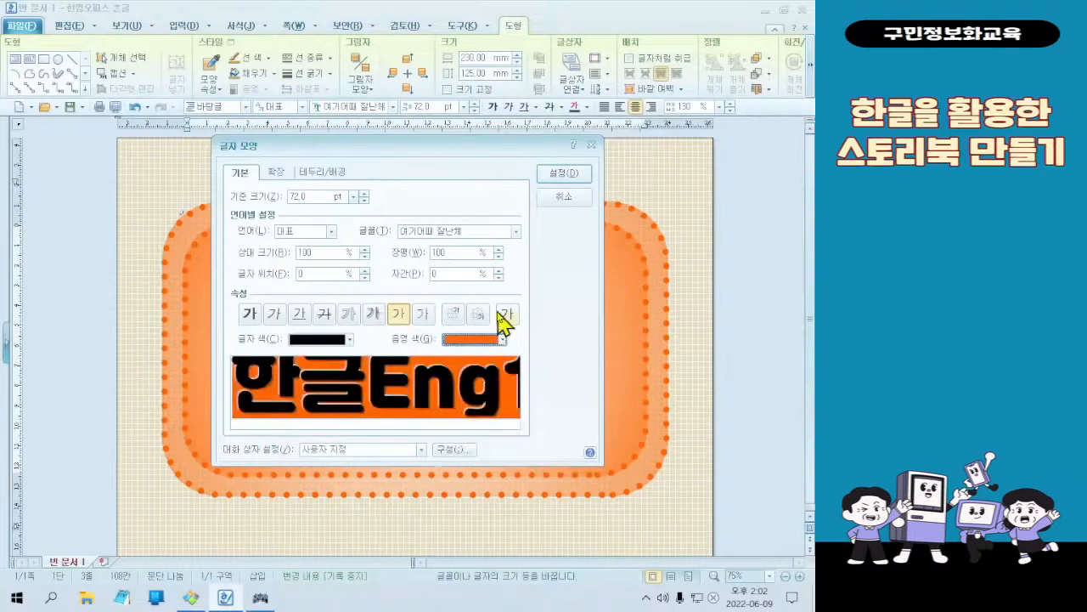
pyautogui.click(569, 175)
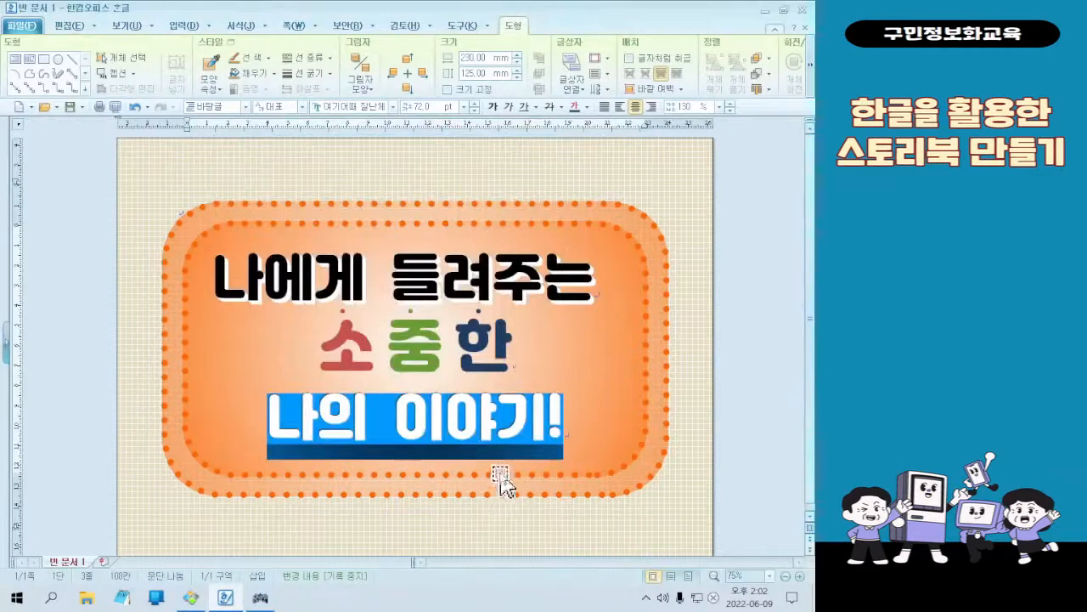
pyautogui.click(520, 425)
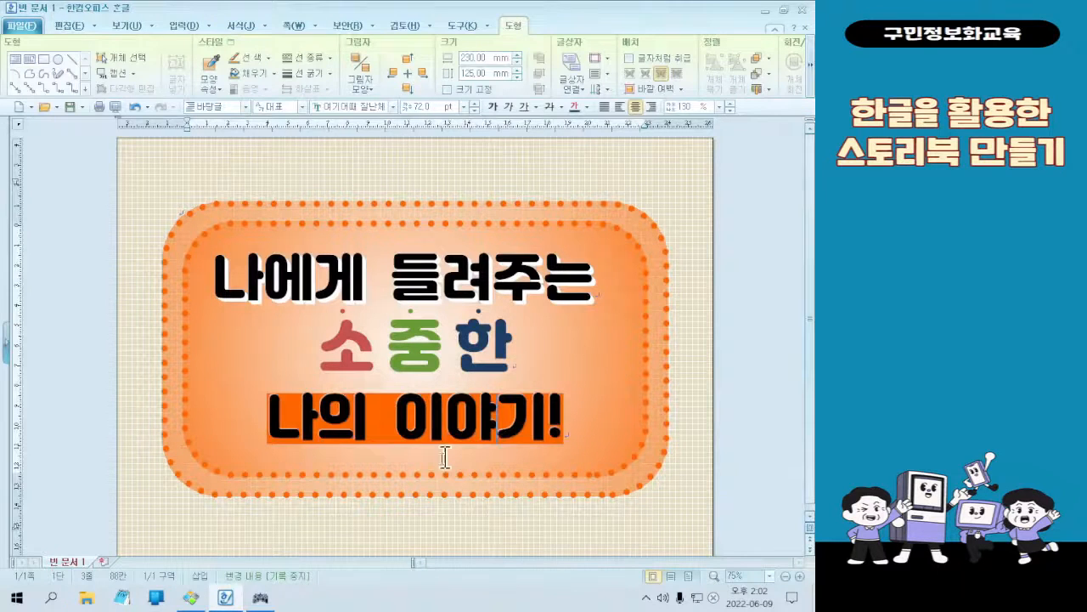
# Check the finished sample image and right-align the last title line "나의 이야기!" to match it
pyautogui.click(190, 597)
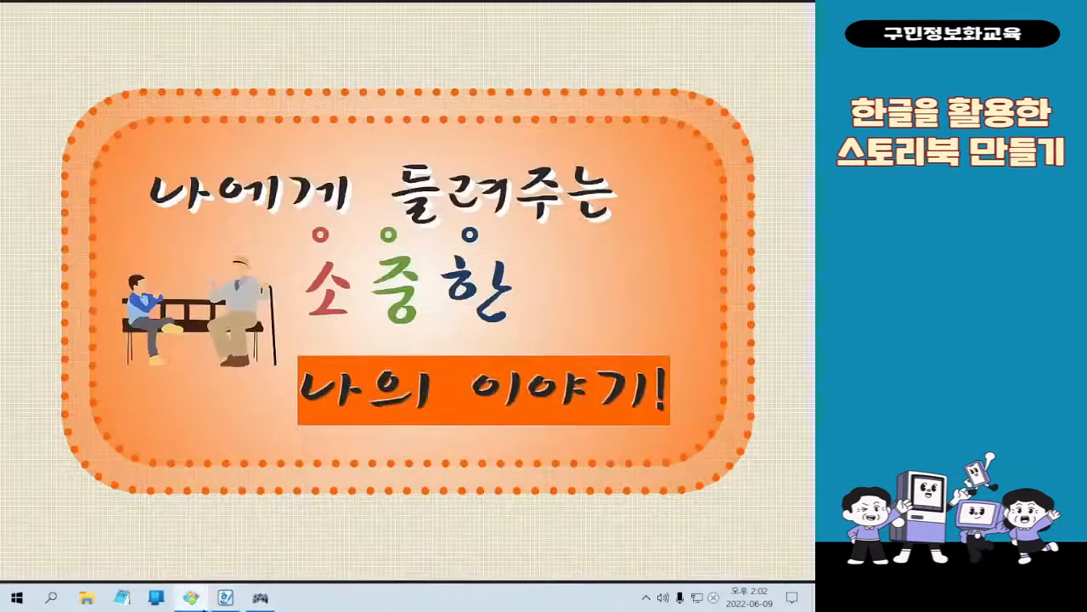
pyautogui.click(190, 598)
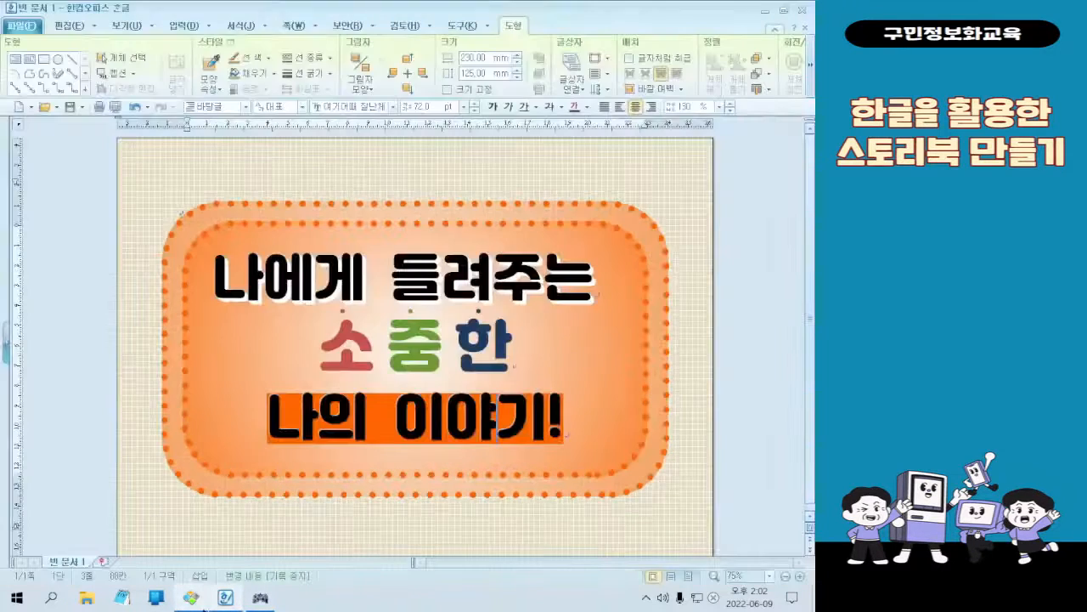
pyautogui.click(650, 108)
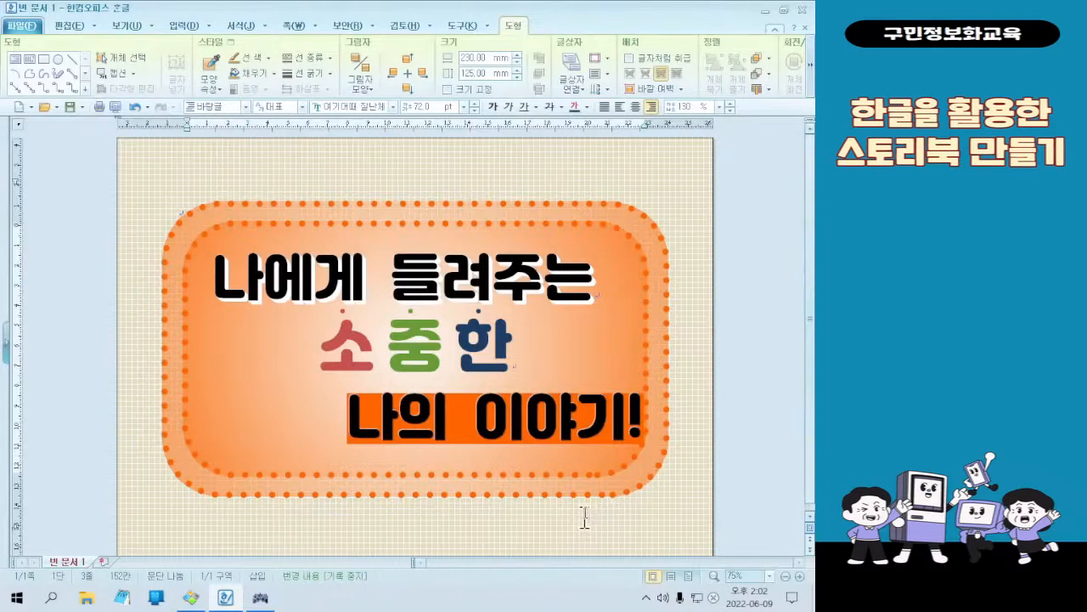
pyautogui.write('ㅓ')
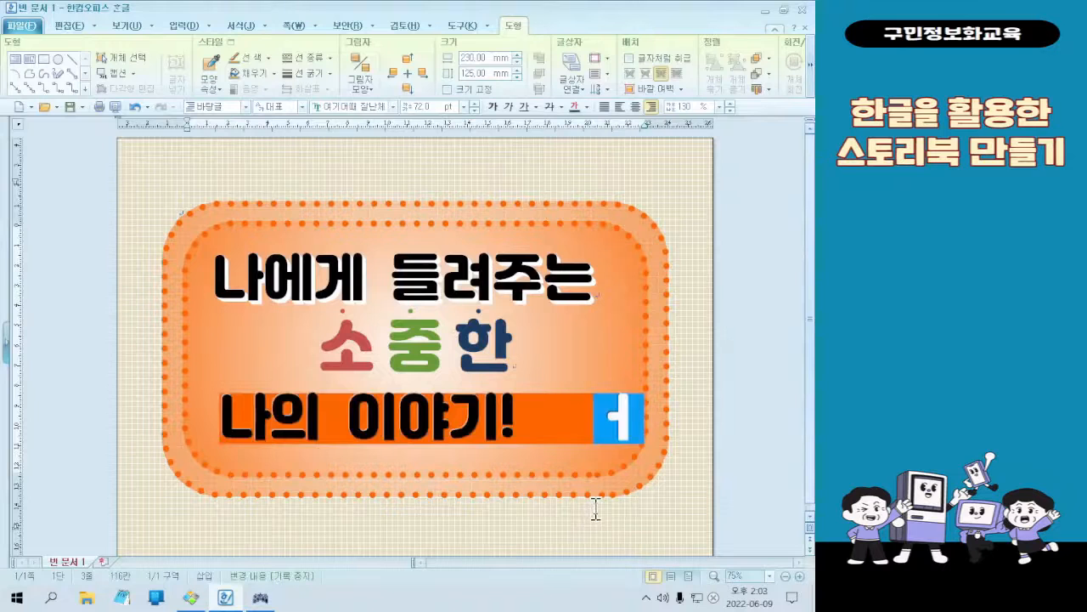
pyautogui.press('BackSpace')
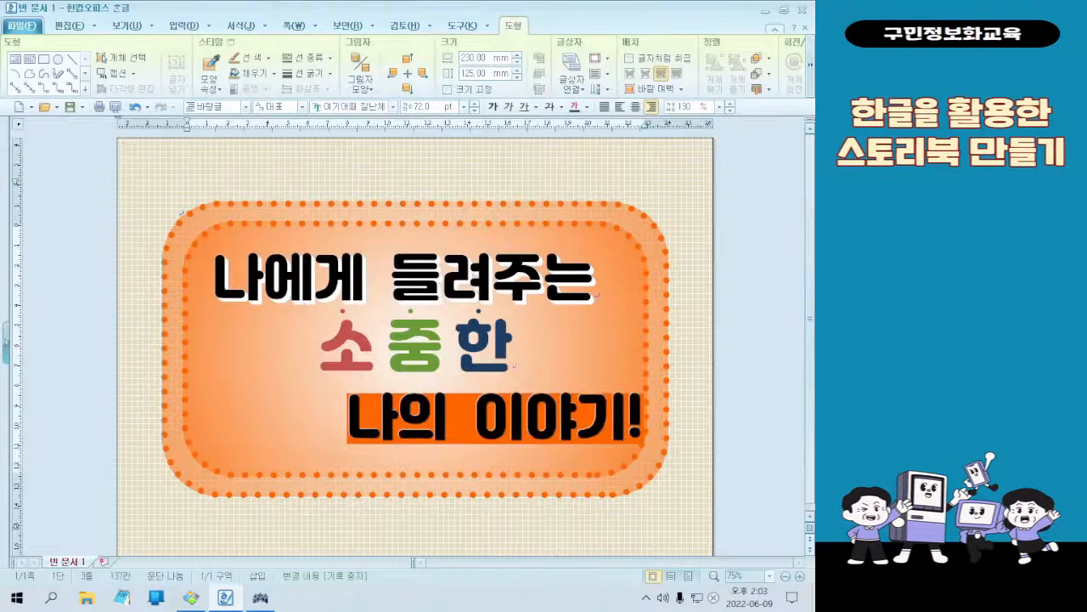
# Select the whole last title line "나의 이야기!"
pyautogui.click(435, 406)
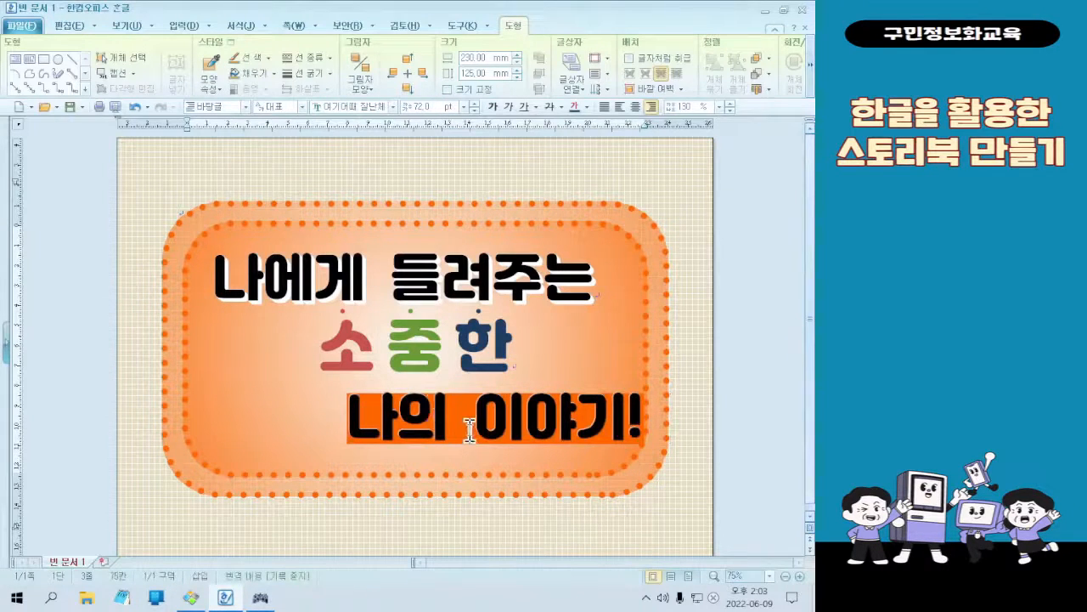
pyautogui.moveTo(348, 416); pyautogui.dragTo(673, 416)
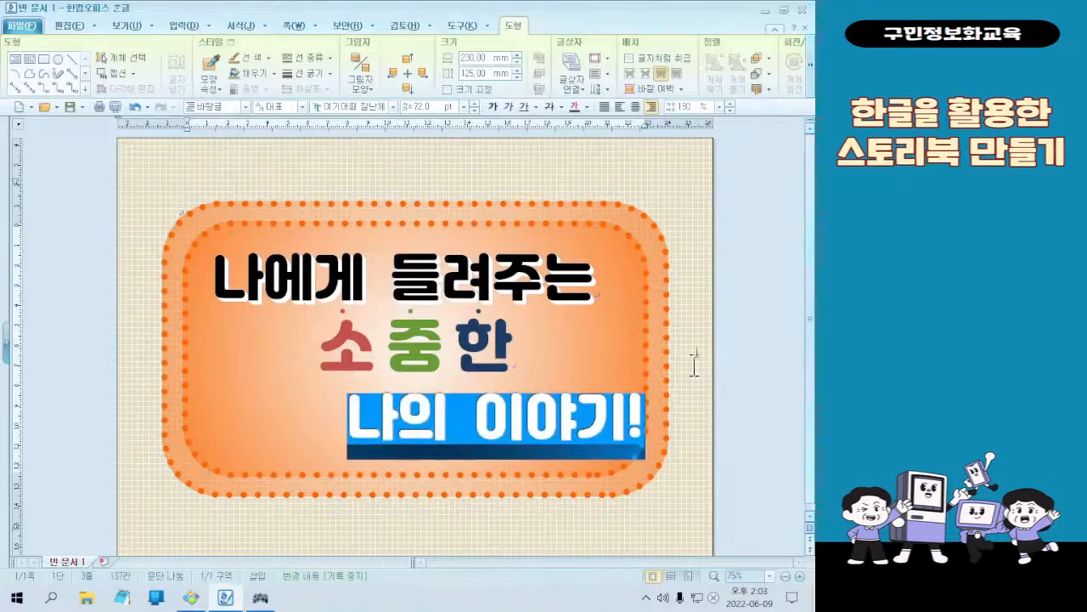
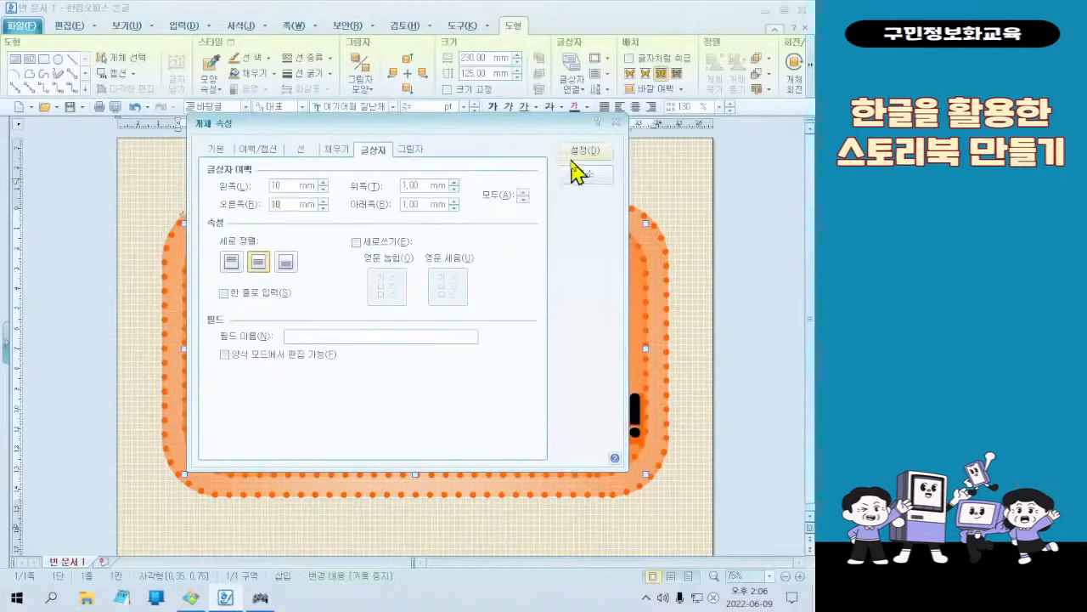
# Apply 10 mm left and right inner margins to the title text box and compare the cover with the finished sample
pyautogui.click(571, 158)
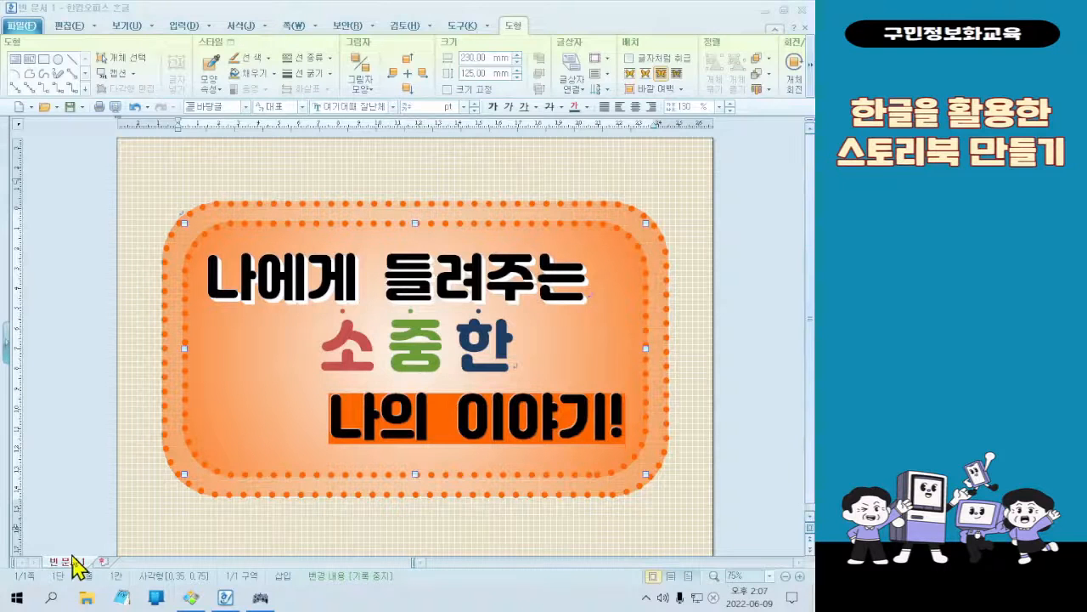
pyautogui.click(191, 598)
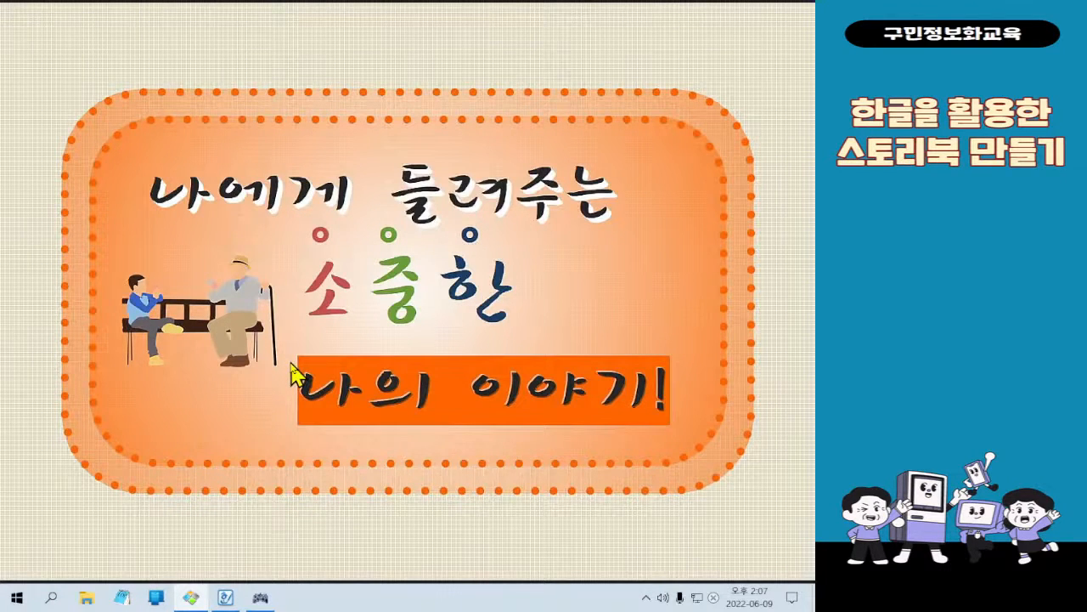
pyautogui.click(758, 12)
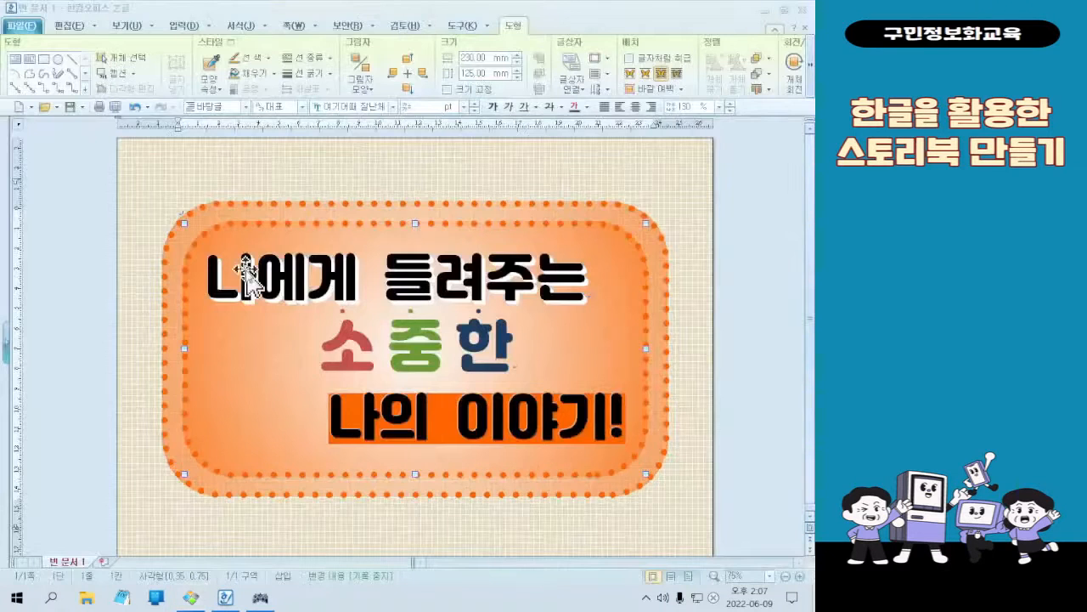
# Deselect the title shape and open the dialog for inserting a picture file
pyautogui.click(392, 511)
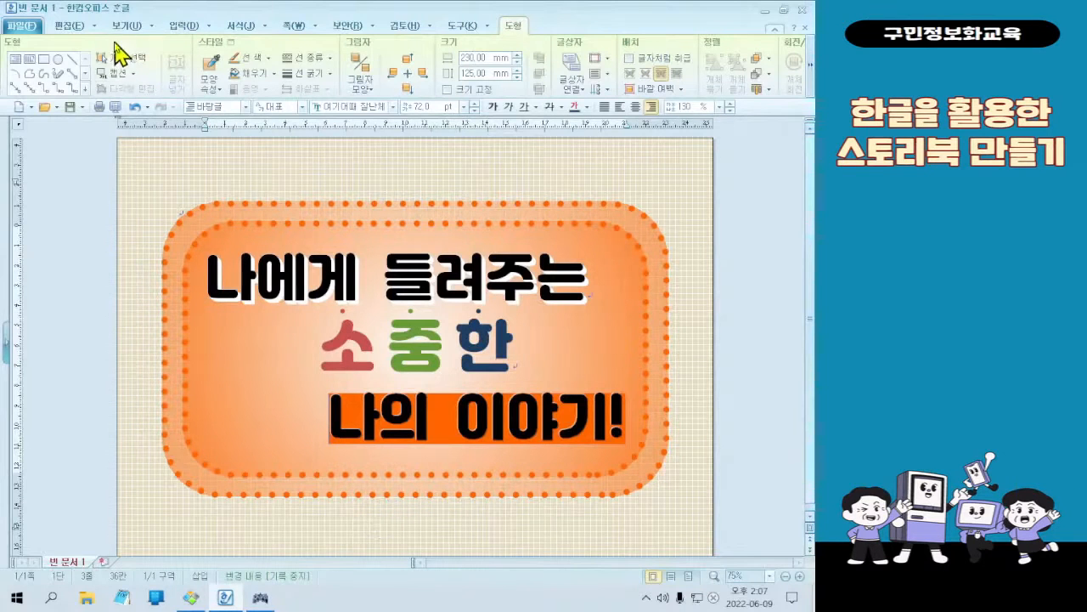
pyautogui.click(175, 27)
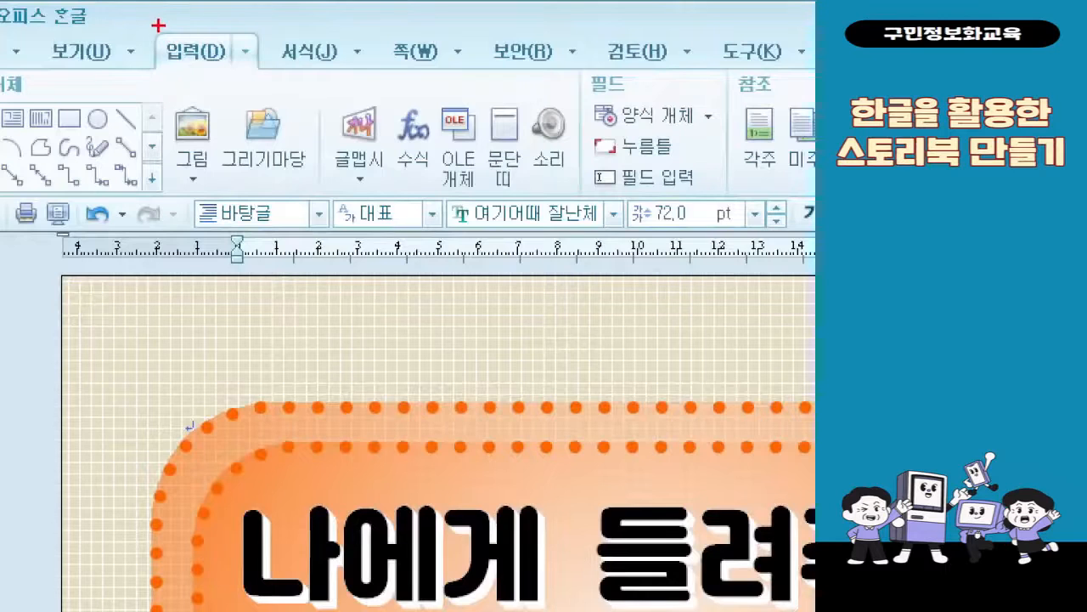
pyautogui.moveTo(158, 25); pyautogui.dragTo(222, 81)
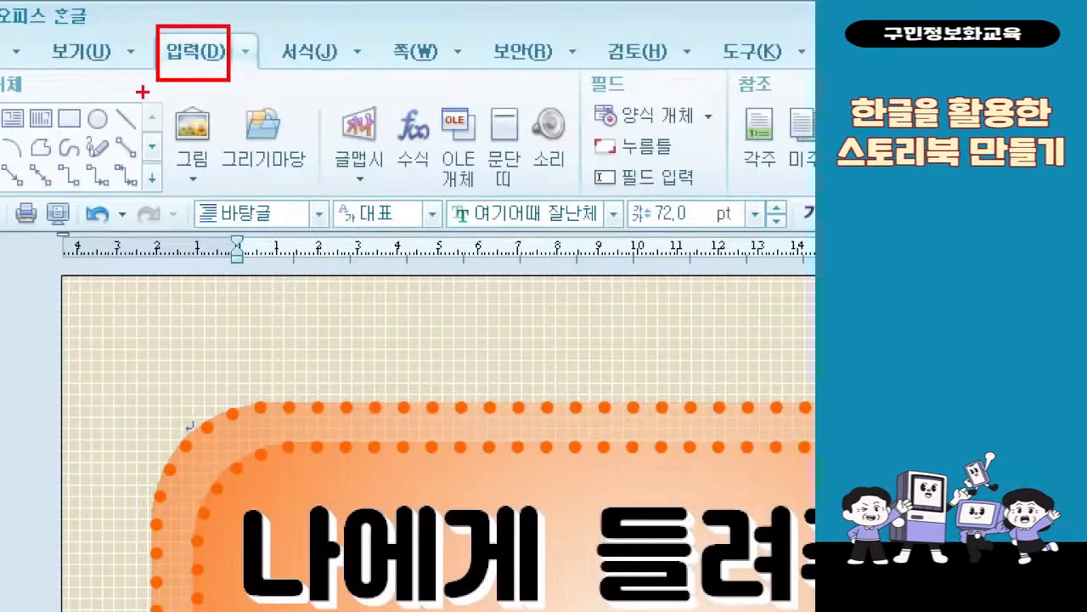
pyautogui.moveTo(152, 90); pyautogui.dragTo(224, 142)
pyautogui.moveTo(221, 55)
pyautogui.mouseDown()
pyautogui.moveTo(260, 116)
pyautogui.moveTo(243, 114)
pyautogui.moveTo(218, 136)
pyautogui.moveTo(255, 156)
pyautogui.mouseUp()
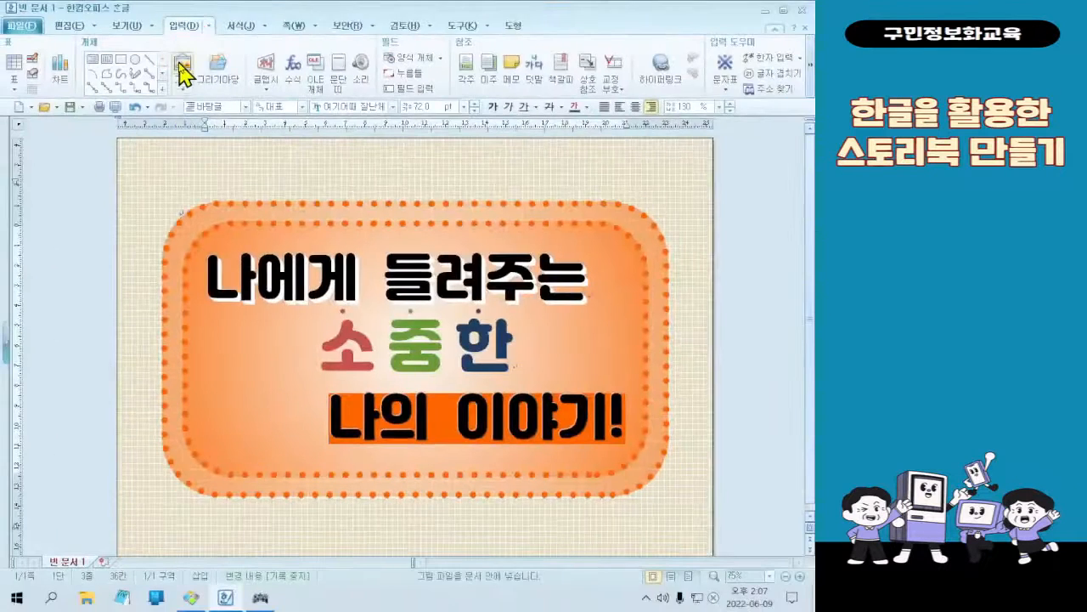
pyautogui.click(193, 128)
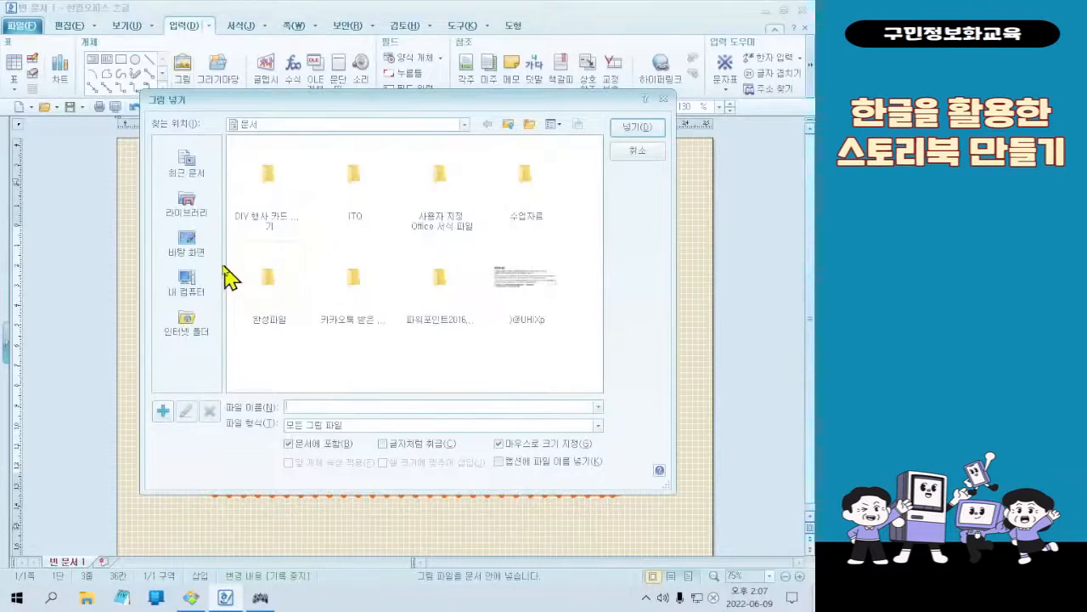
# Browse to the 3회차 folder inside the desktop's 예제파일 folder in the picture insertion dialog
pyautogui.click(203, 248)
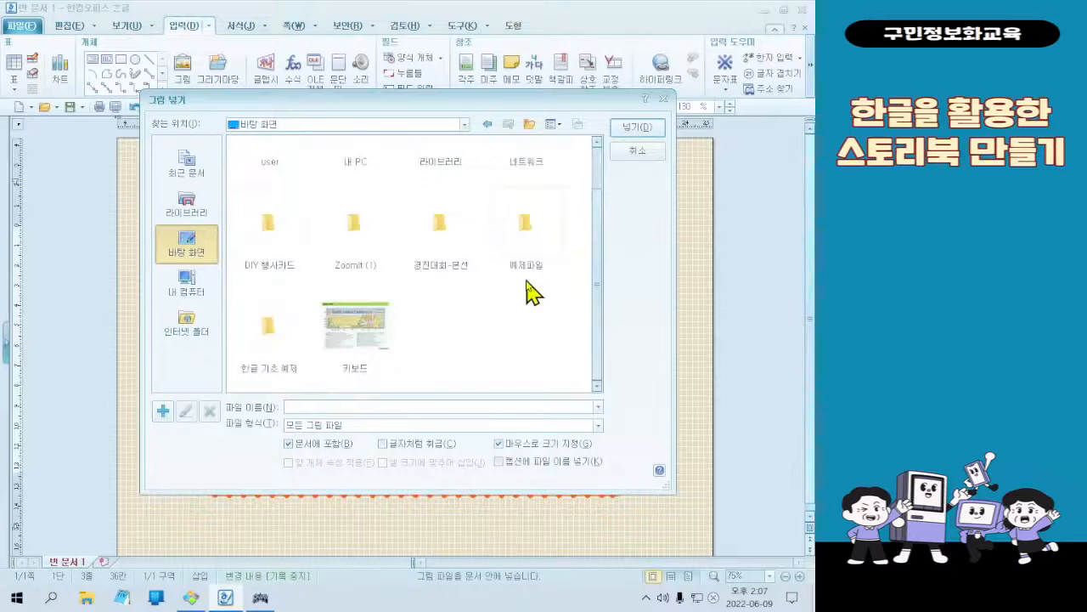
pyautogui.doubleClick(527, 270)
pyautogui.click(486, 124)
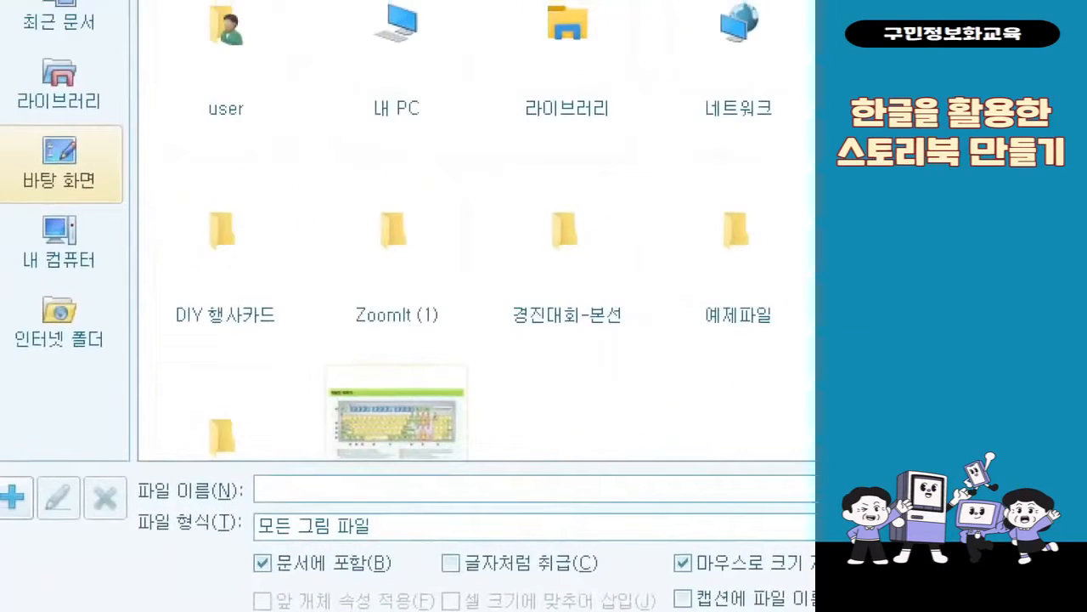
pyautogui.moveTo(15, 120); pyautogui.dragTo(114, 209)
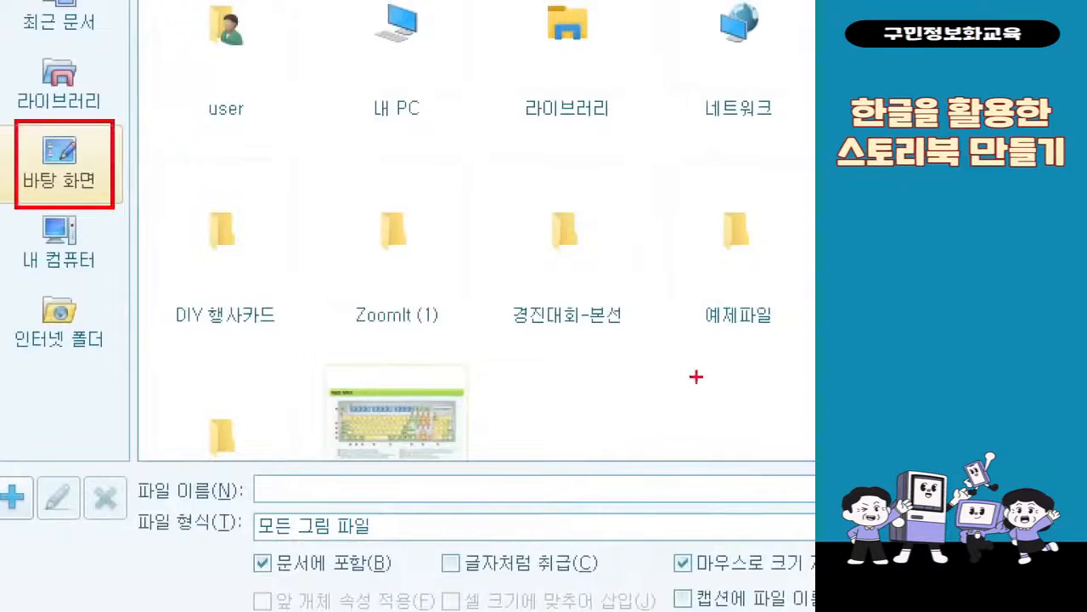
pyautogui.moveTo(680, 168); pyautogui.dragTo(790, 357)
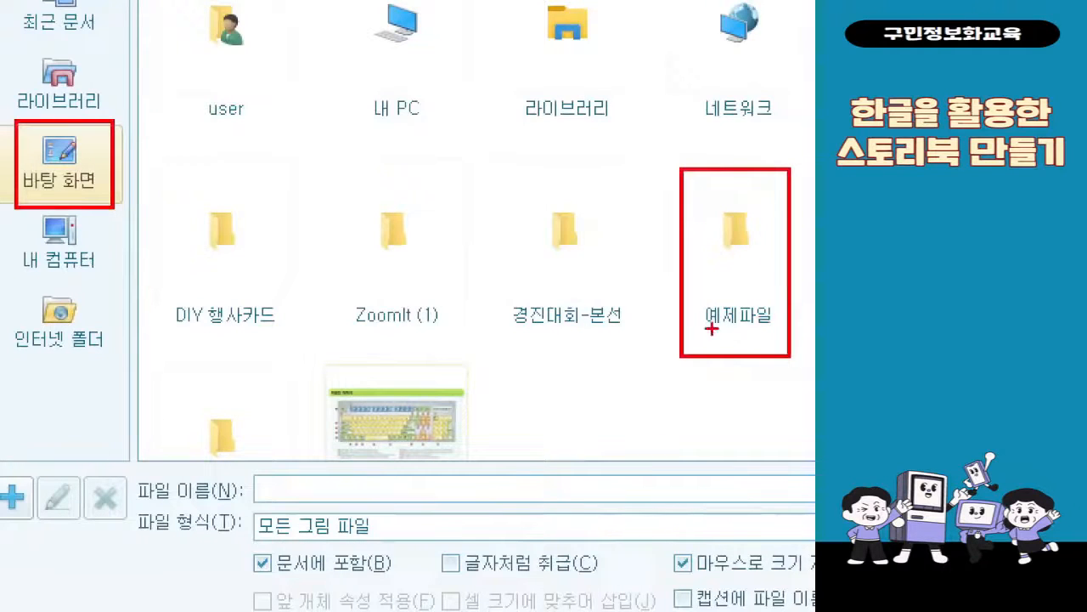
pyautogui.moveTo(666, 292)
pyautogui.mouseDown()
pyautogui.moveTo(150, 293)
pyautogui.moveTo(111, 193)
pyautogui.mouseUp()
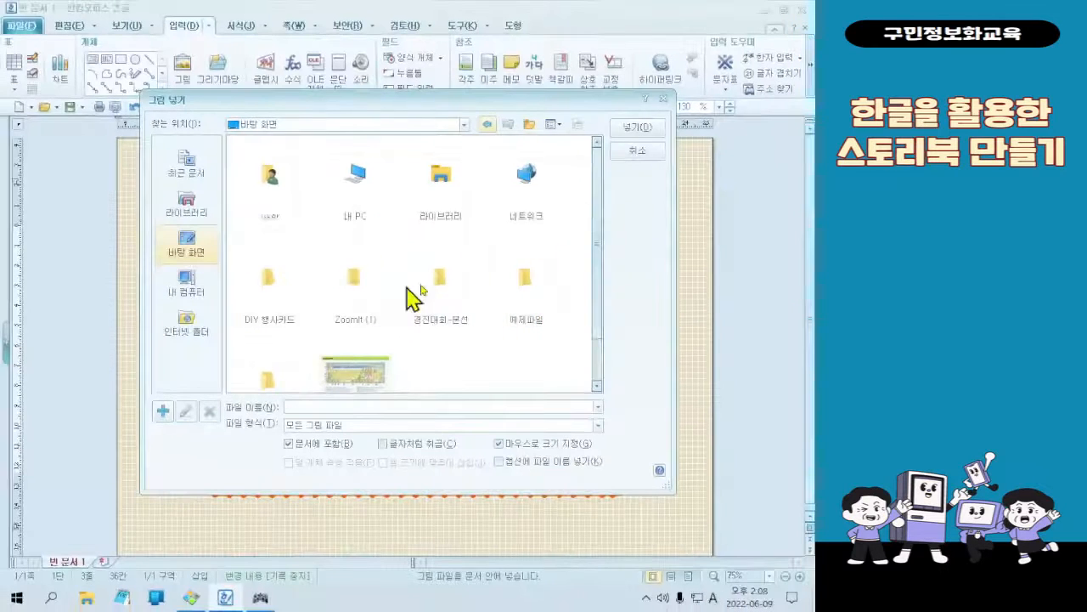
pyautogui.click(730, 226)
pyautogui.doubleClick(526, 285)
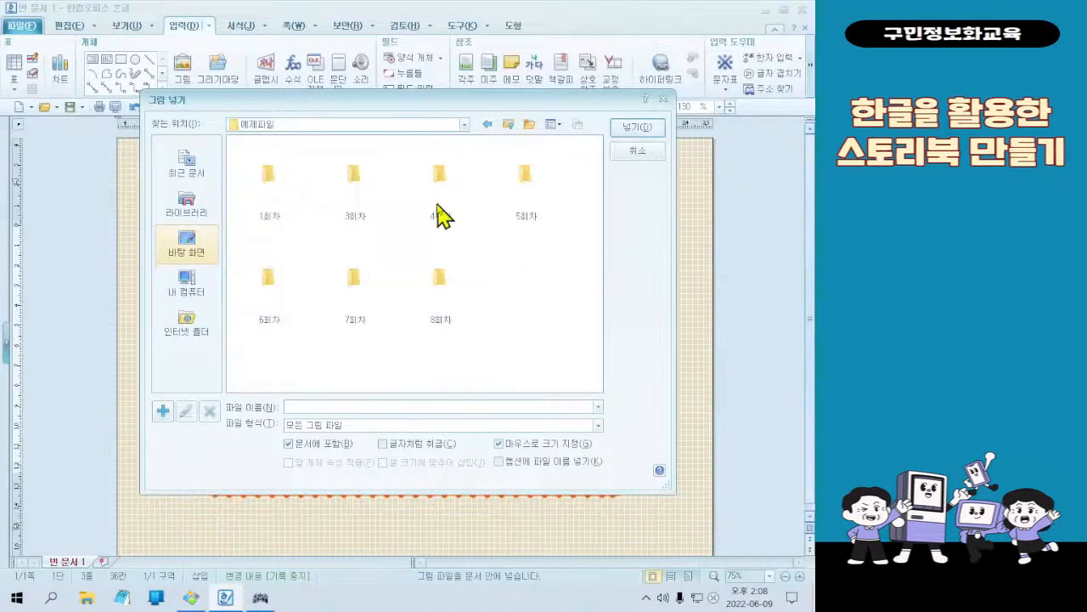
pyautogui.click(371, 181)
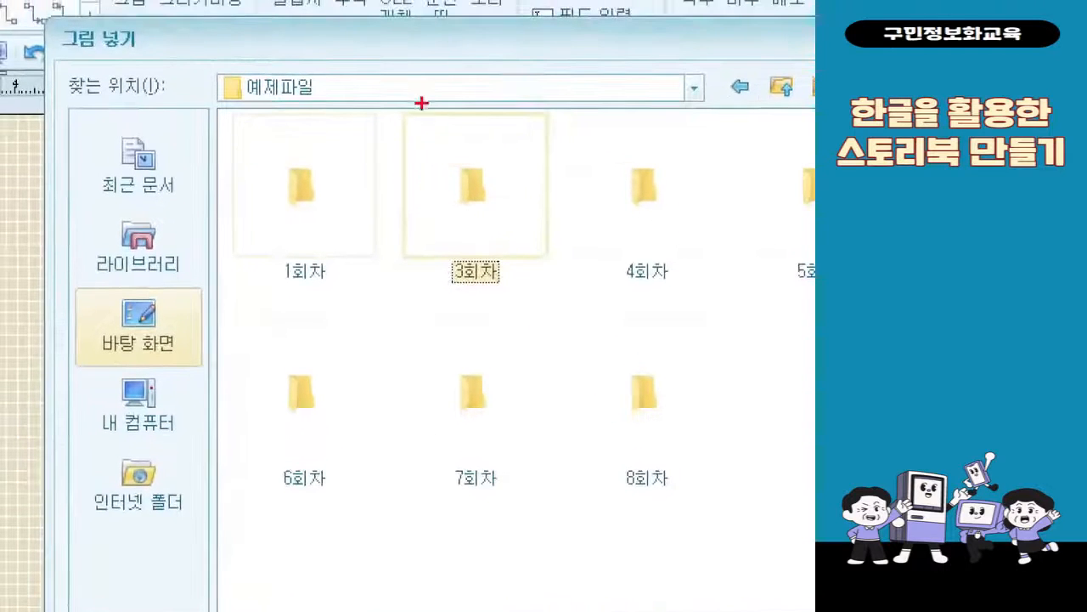
pyautogui.moveTo(422, 103); pyautogui.dragTo(557, 302)
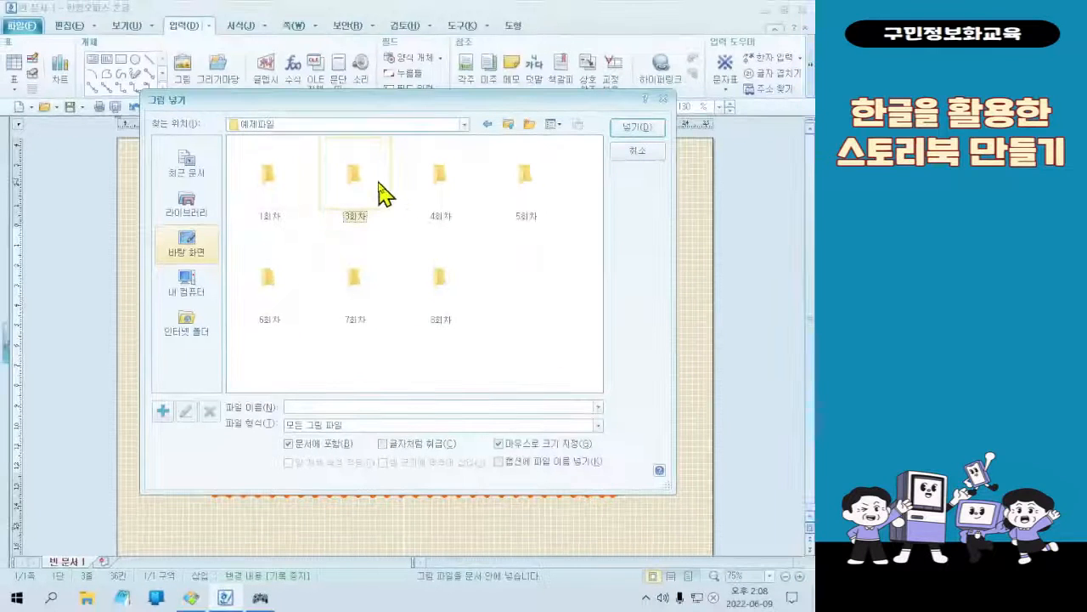
pyautogui.doubleClick(527, 199)
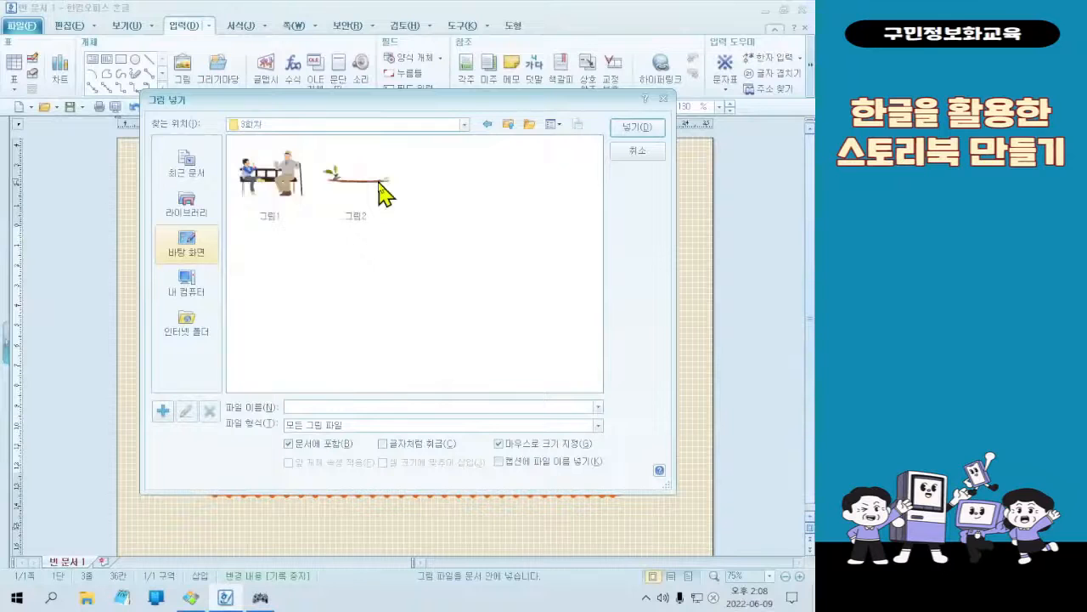
# Try placing the picture 그림1 about 50 mm square beside the last title line, directly inside the orange rectangle
pyautogui.click(302, 190)
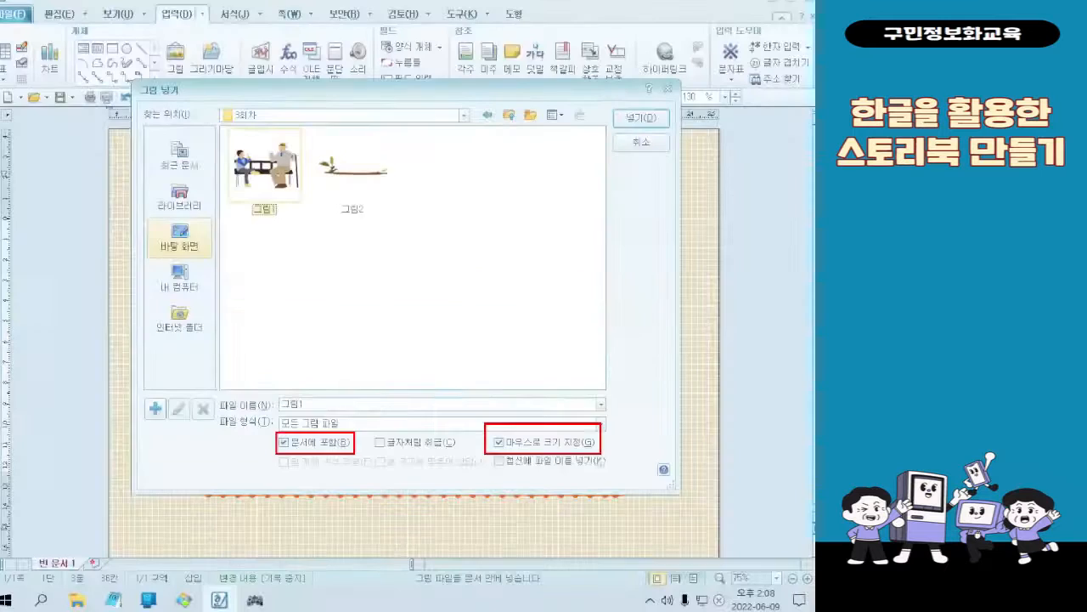
pyautogui.click(295, 171)
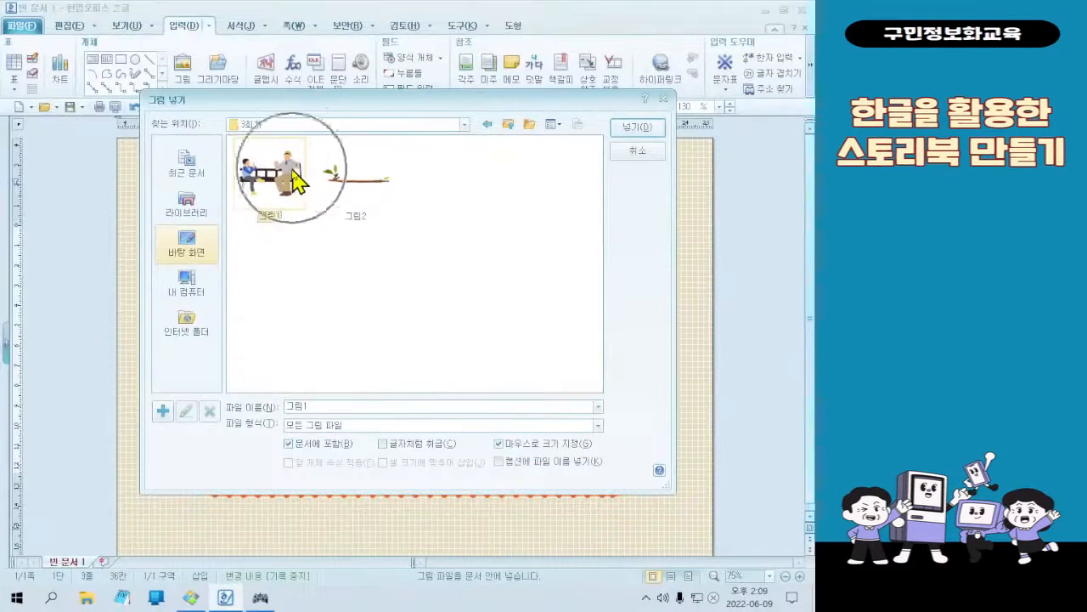
pyautogui.doubleClick(293, 170)
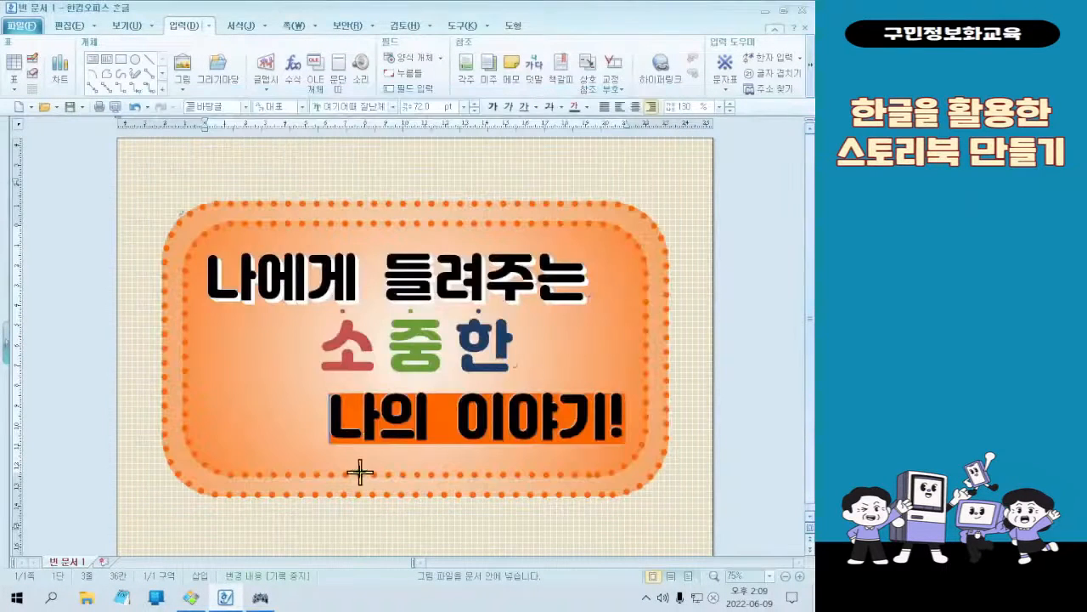
pyautogui.moveTo(212, 350); pyautogui.dragTo(312, 449)
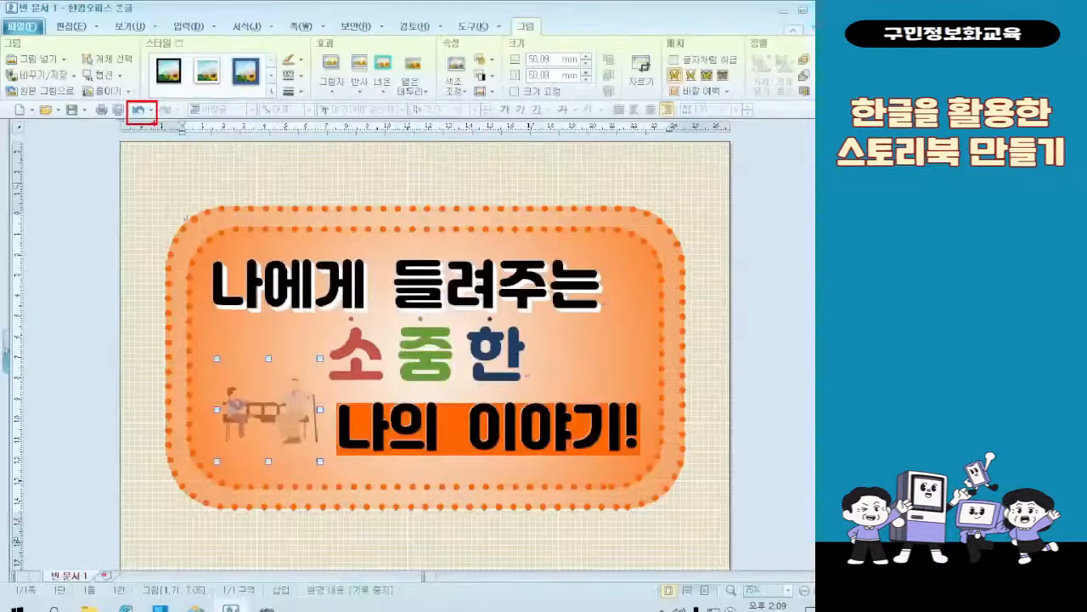
pyautogui.click(271, 214)
pyautogui.click(134, 109)
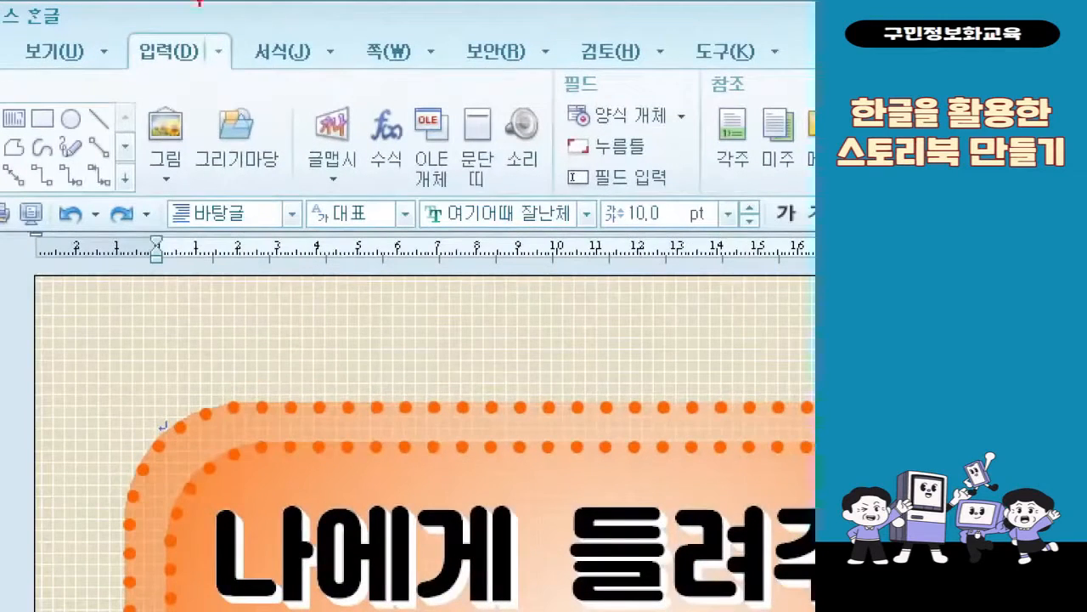
# Insert the picture 그림1 about 25 mm square in the page's upper-left corner, outside the orange rectangles
pyautogui.moveTo(207, 137); pyautogui.dragTo(214, 146)
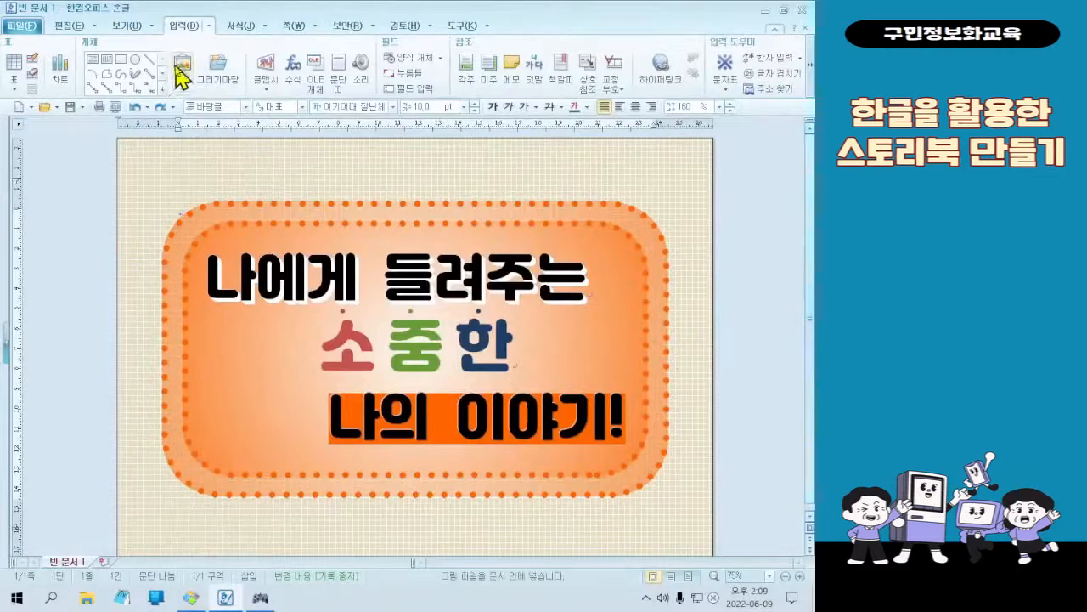
pyautogui.click(166, 127)
pyautogui.click(262, 196)
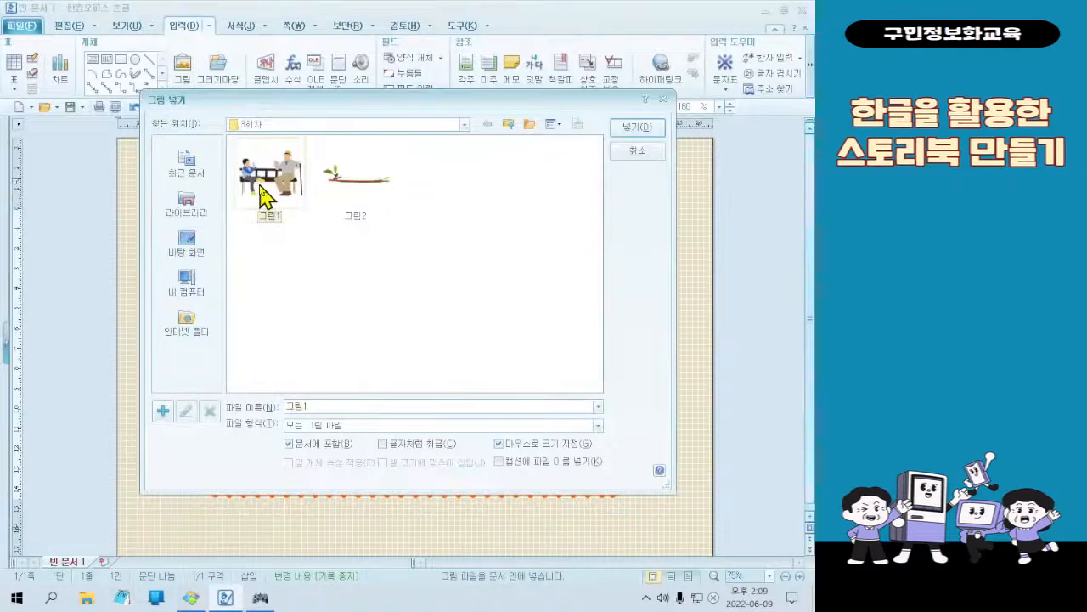
pyautogui.doubleClick(261, 195)
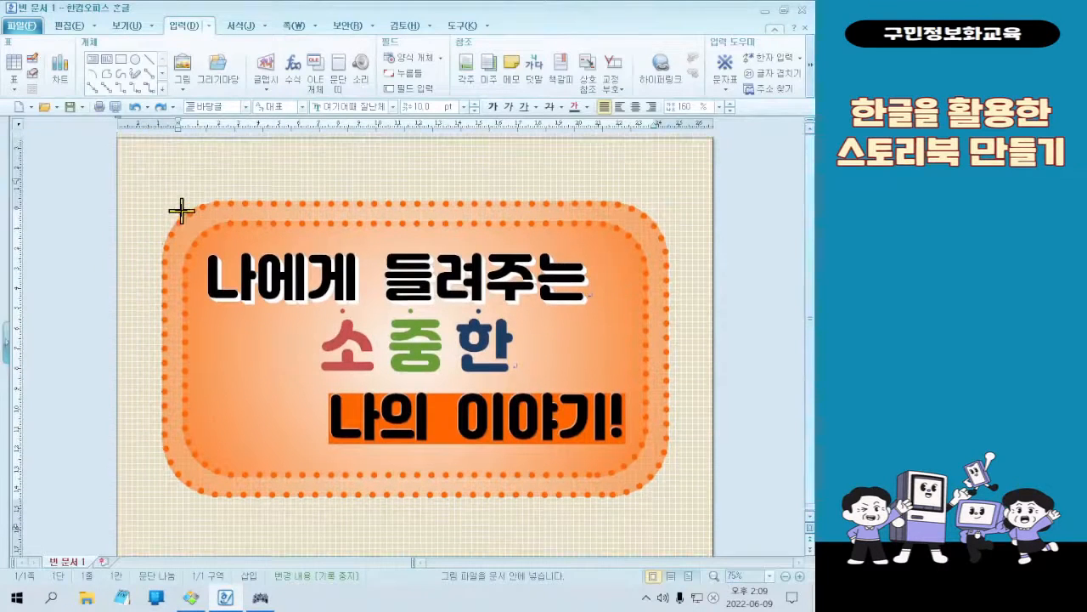
pyautogui.moveTo(128, 147); pyautogui.dragTo(178, 196)
pyautogui.press('ctrl')
pyautogui.press('ctrl')
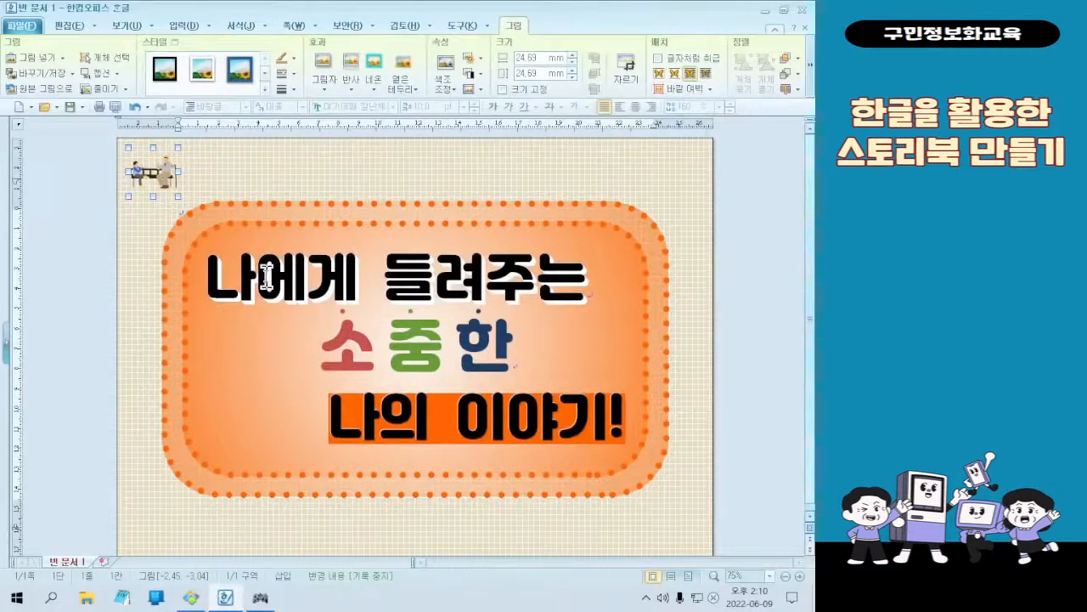
# Move the bench picture beside the second title line, enlarge it to about 47 mm square, and deselect it
pyautogui.moveTo(167, 178); pyautogui.dragTo(288, 368)
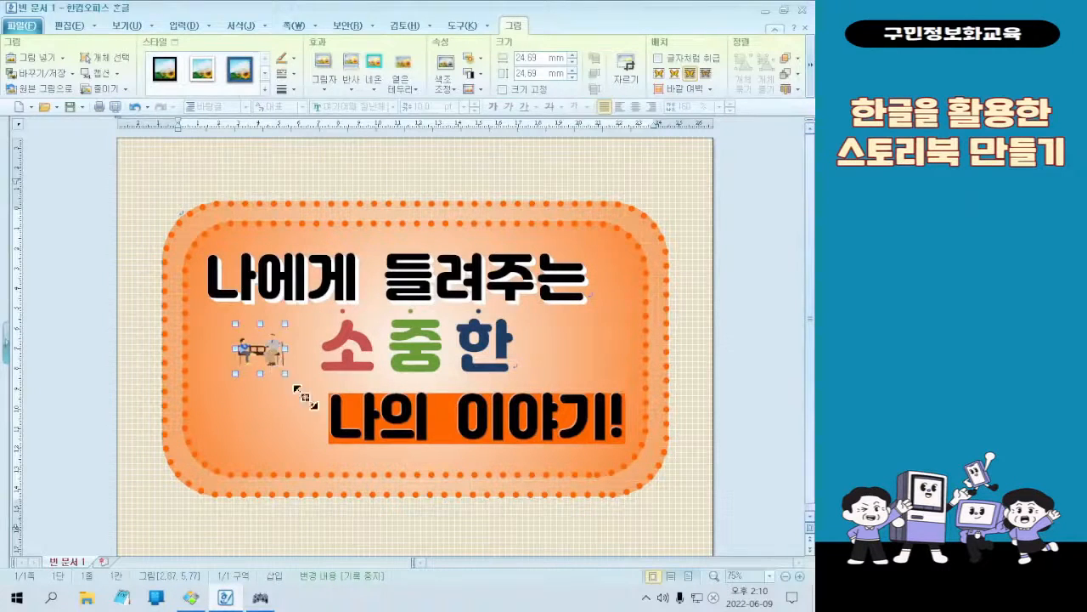
pyautogui.moveTo(348, 430); pyautogui.dragTo(349, 434)
pyautogui.moveTo(304, 385); pyautogui.dragTo(281, 370)
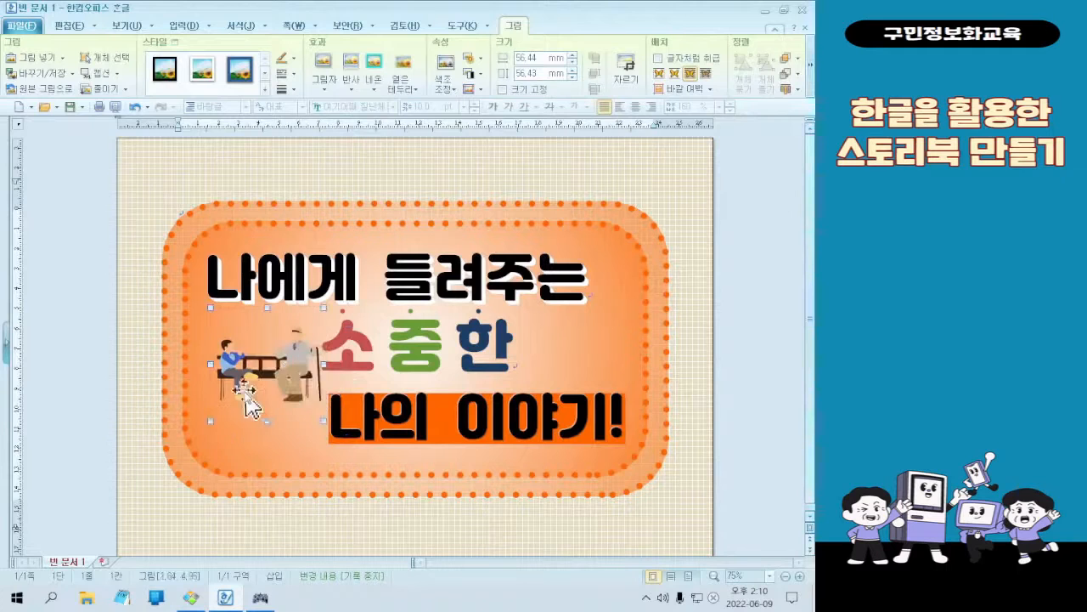
pyautogui.moveTo(218, 423); pyautogui.dragTo(252, 362)
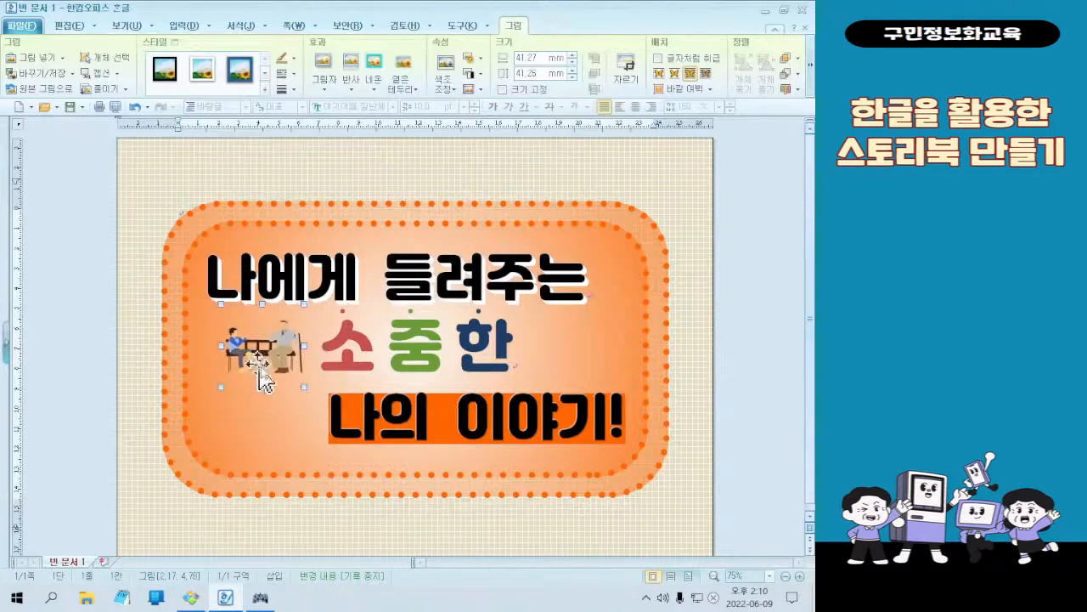
pyautogui.moveTo(304, 387); pyautogui.dragTo(278, 370)
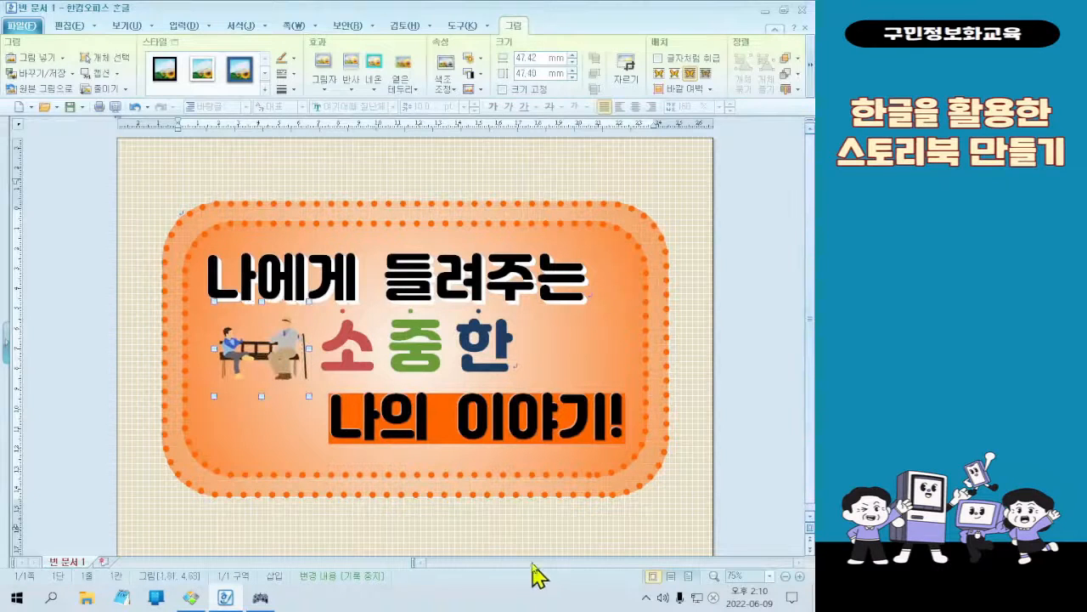
pyautogui.click(556, 542)
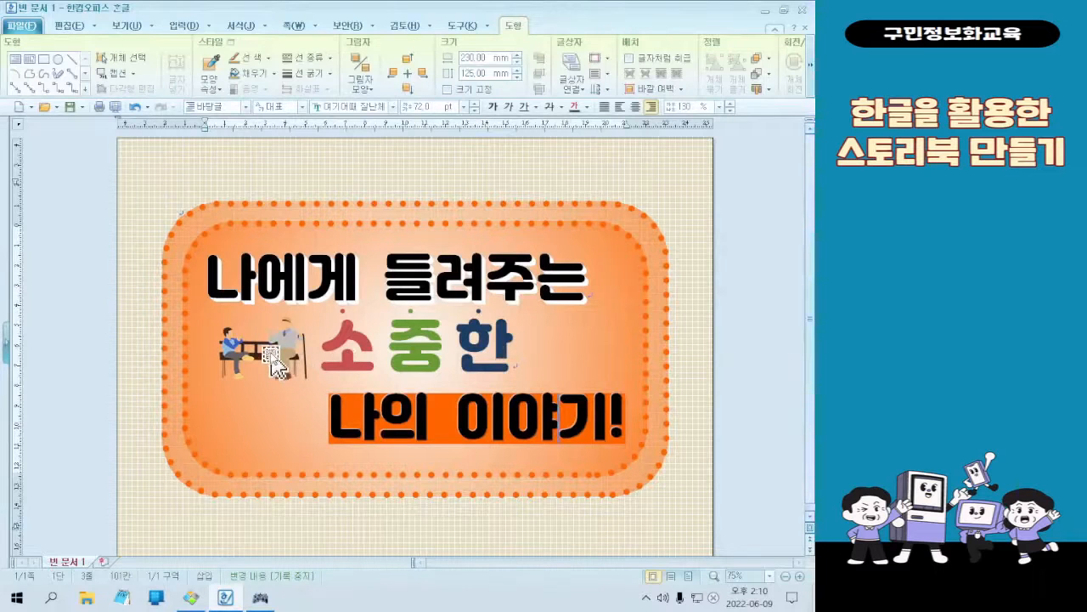
pyautogui.click(706, 422)
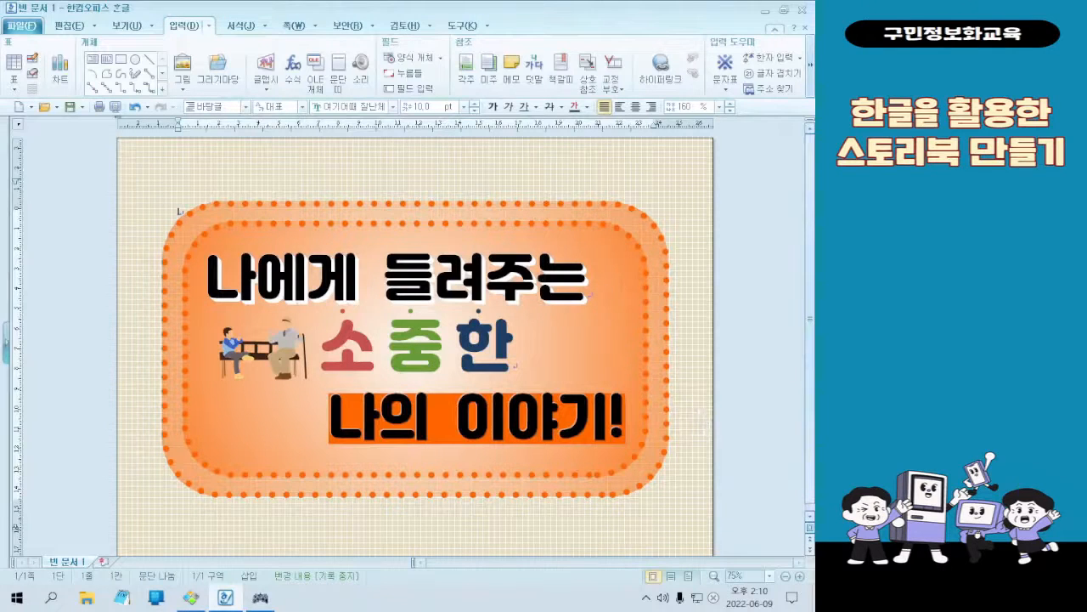
# Examine the "My Story" page of the finished sample for its layout, numbered list and picture
pyautogui.click(191, 597)
pyautogui.scroll(-1, 519, 215)
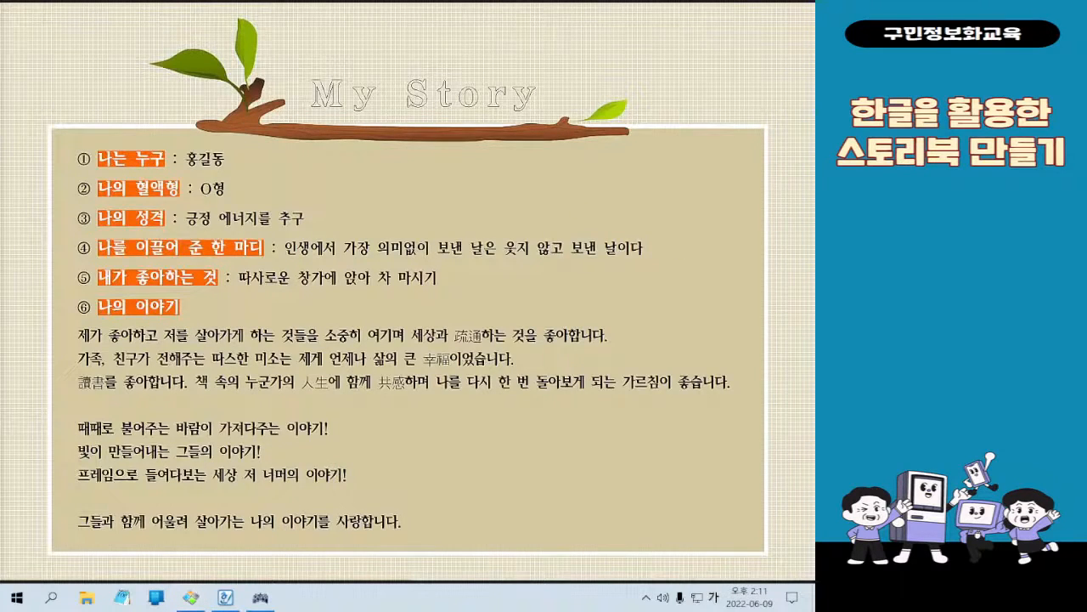
pyautogui.press('Hangul')
pyautogui.press('Hangul')
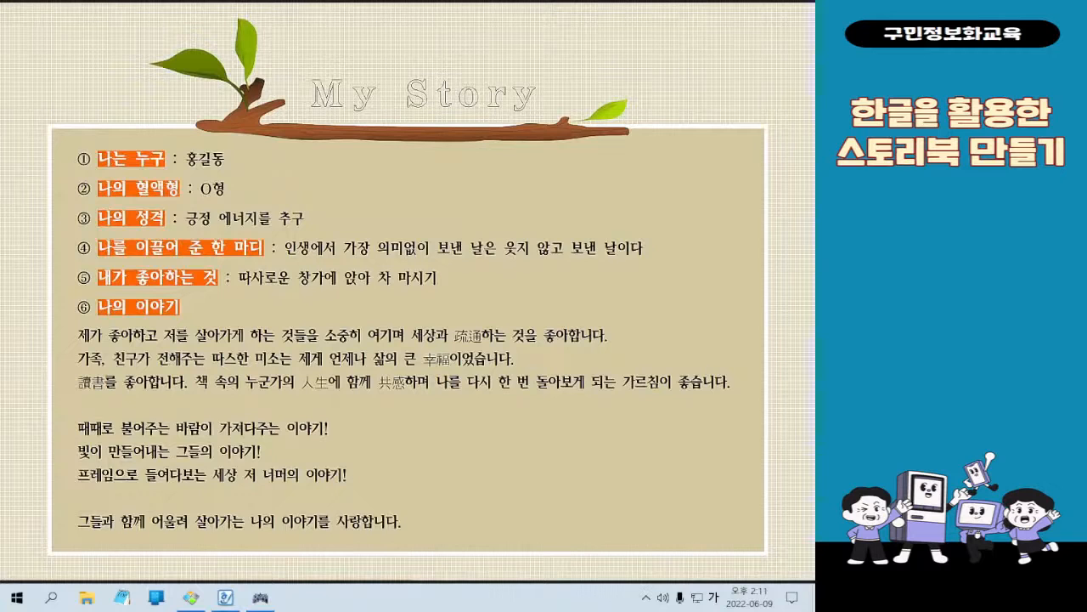
pyautogui.moveTo(452, 12)
pyautogui.click(746, 6)
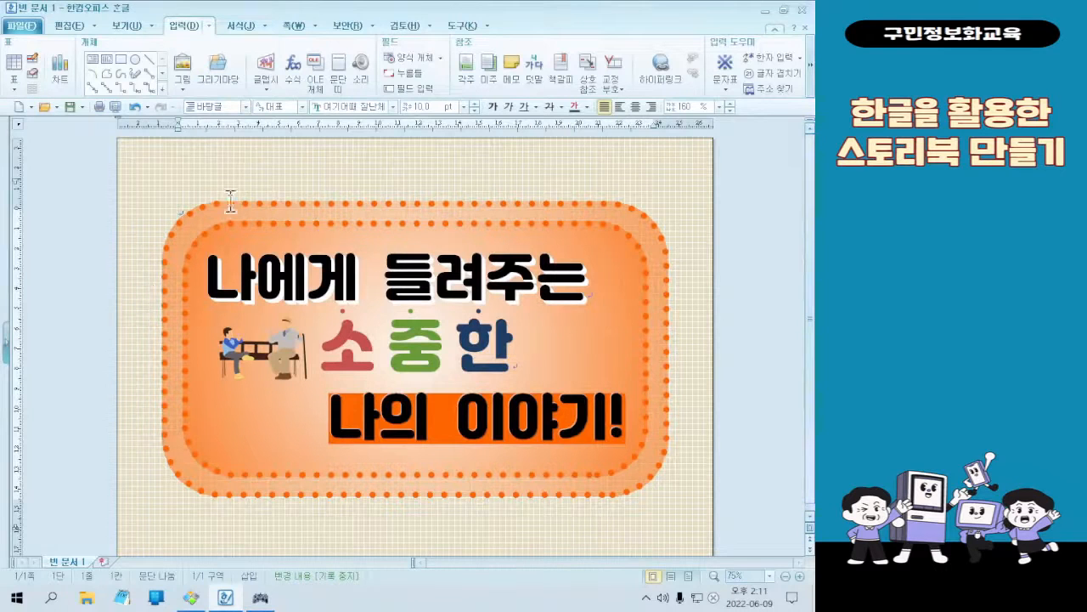
# Insert a page break after the cover to add a second page for "My Story"
pyautogui.click(287, 26)
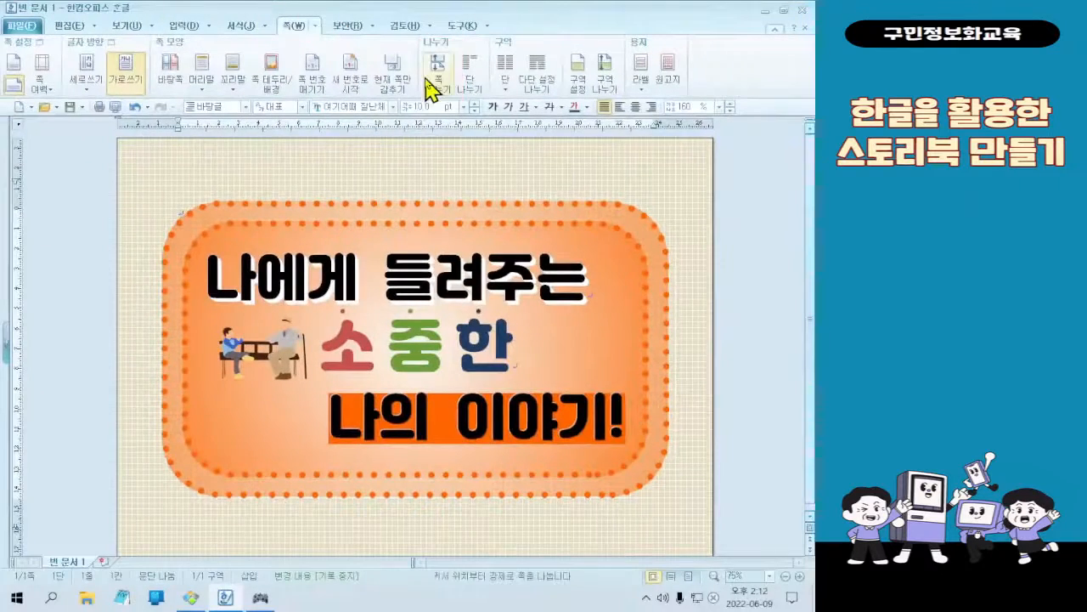
pyautogui.click(391, 148)
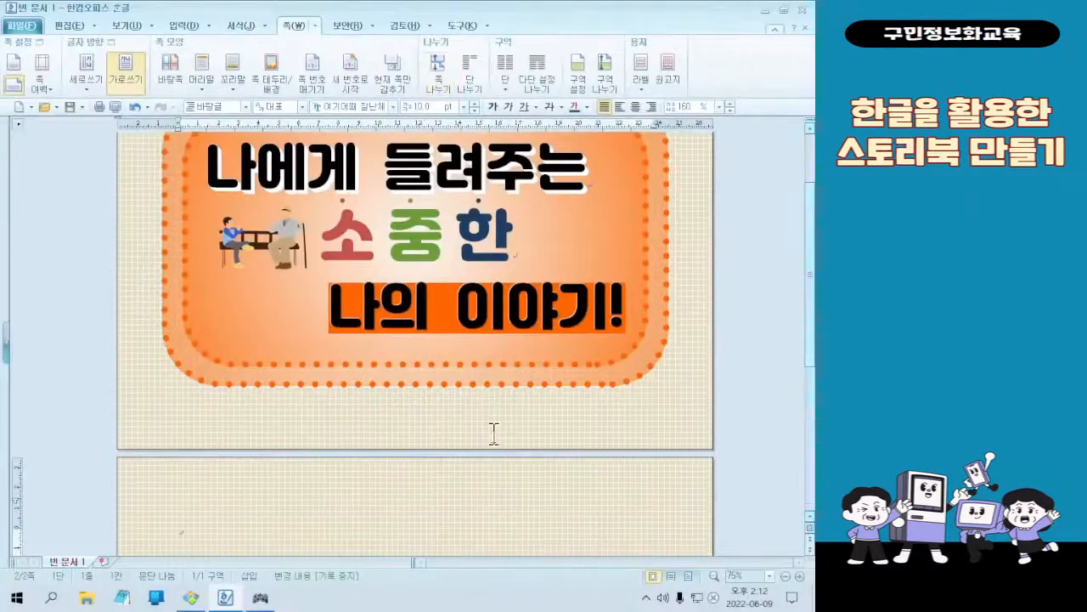
pyautogui.scroll(-5, 494, 434)
pyautogui.scroll(2, 502, 308)
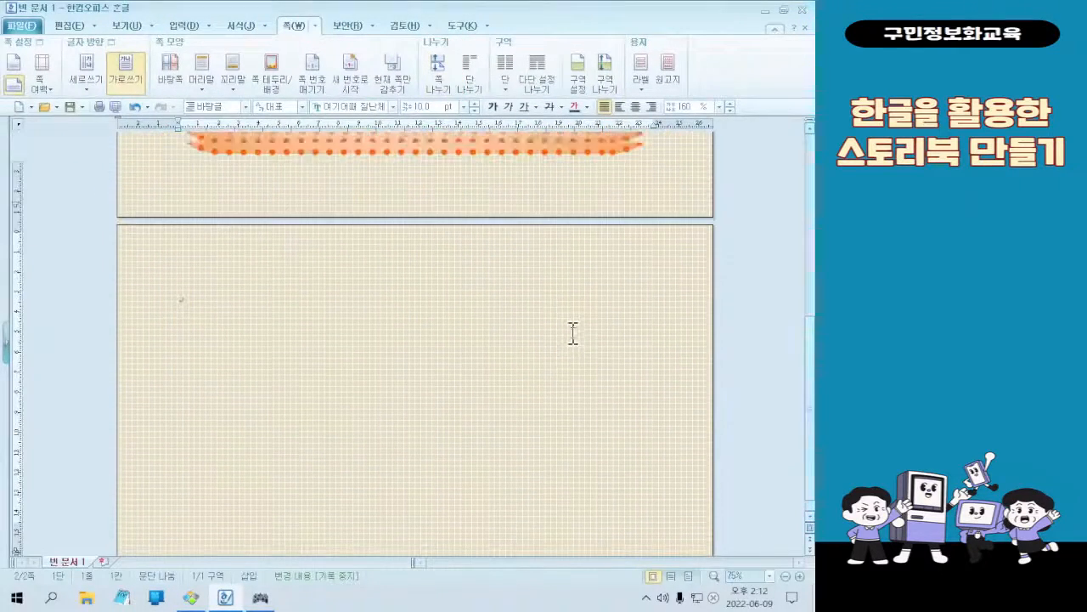
pyautogui.scroll(-2, 569, 343)
pyautogui.scroll(4, 379, 498)
pyautogui.scroll(-4, 394, 399)
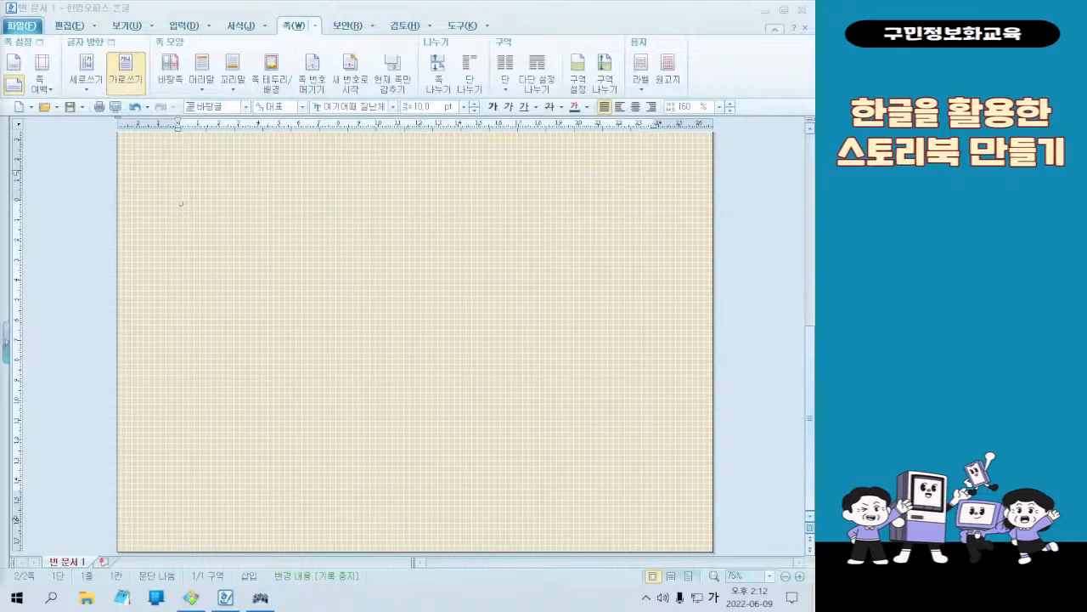
# Draw a text box about 92 mm wide and 23 mm high, centered near the upper edge of the second page
pyautogui.click(230, 210)
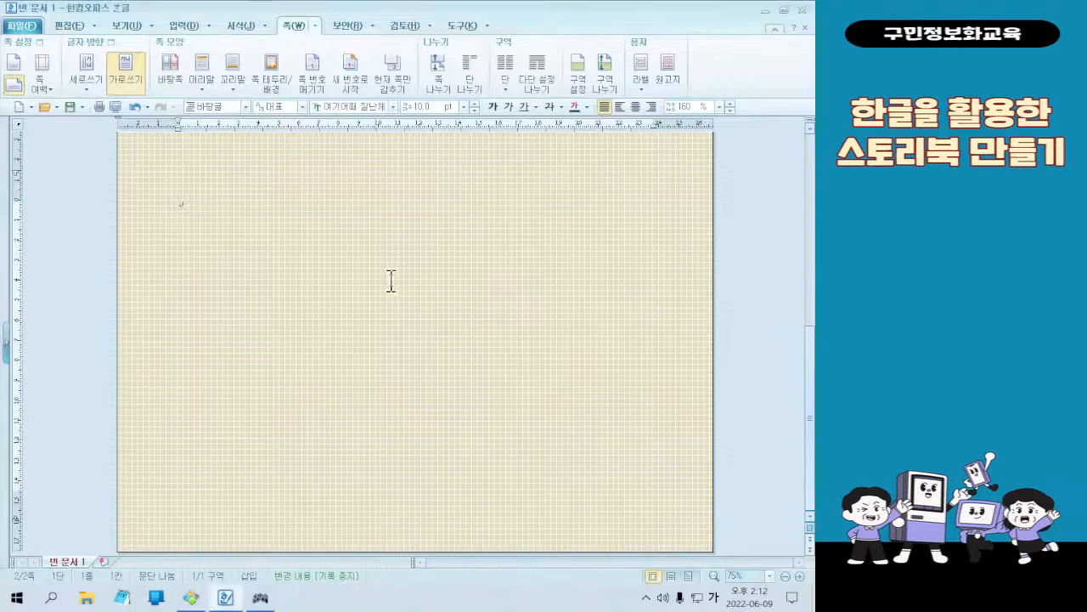
pyautogui.click(195, 28)
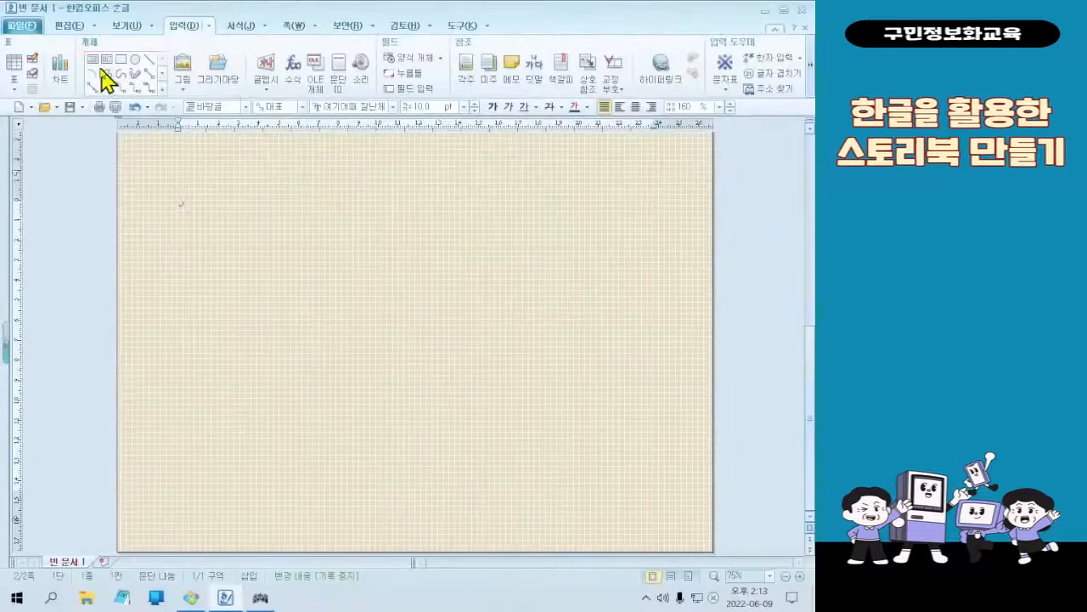
pyautogui.click(67, 119)
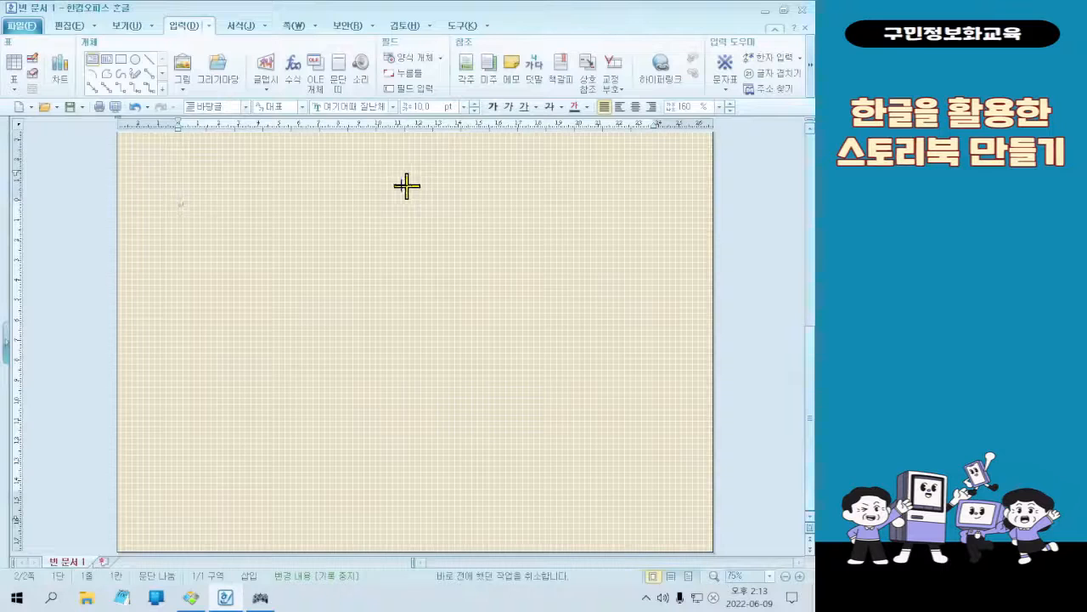
pyautogui.moveTo(313, 176); pyautogui.dragTo(496, 222)
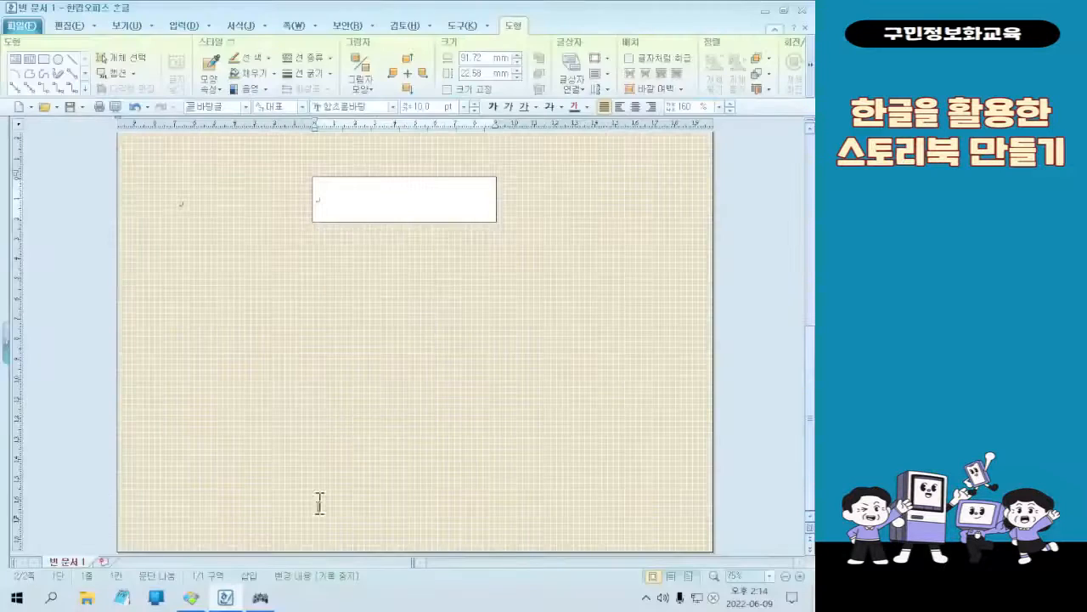
# Check the title on the finished sample image in 꿀뷰 and enter "My Story" in the new text box
pyautogui.click(192, 597)
pyautogui.moveTo(478, 12)
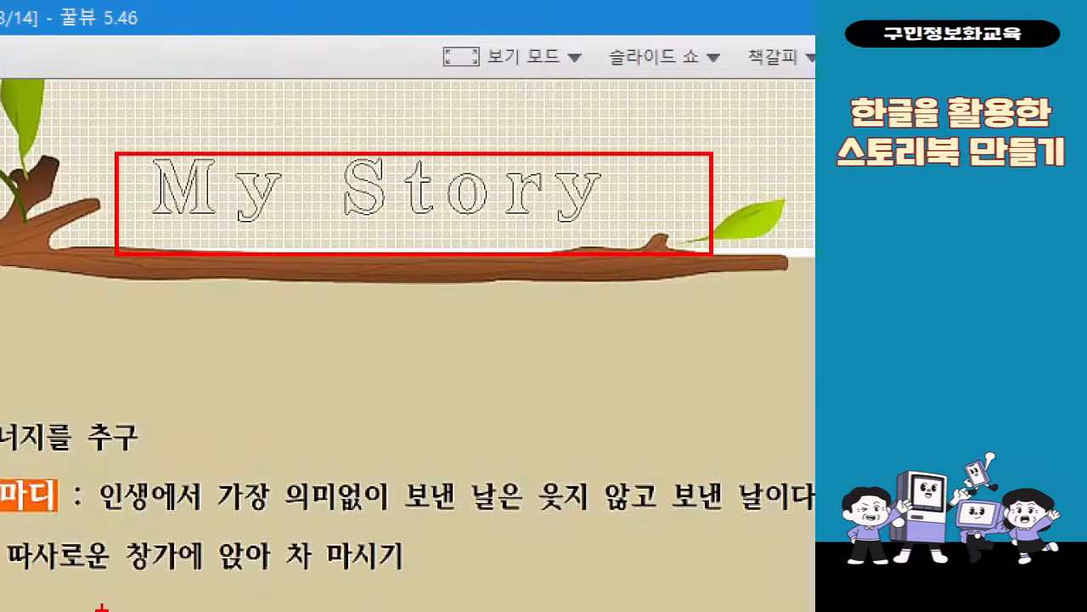
pyautogui.press('Escape')
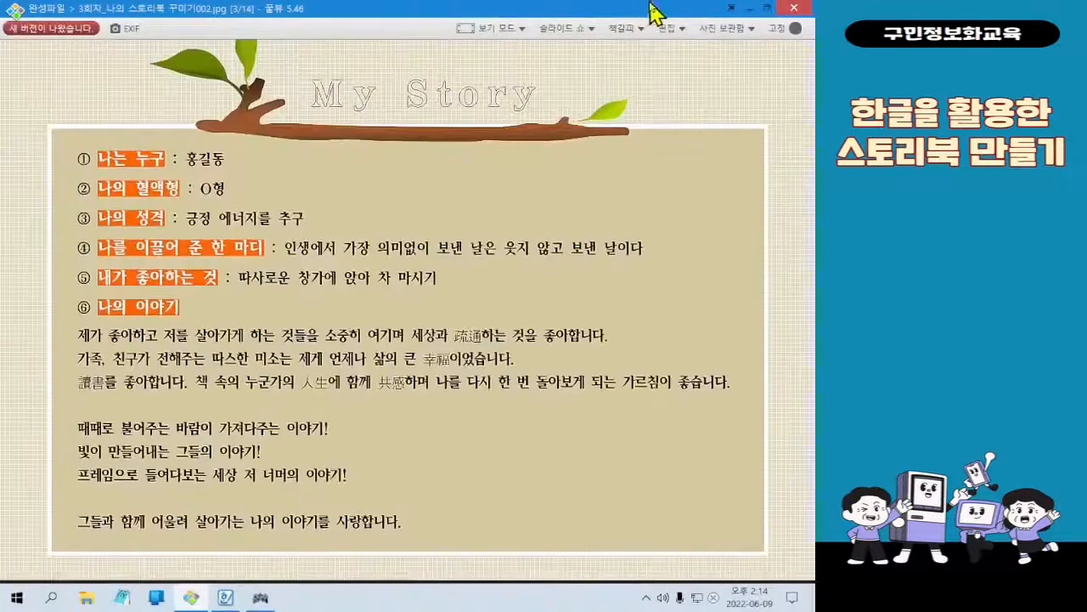
pyautogui.click(750, 5)
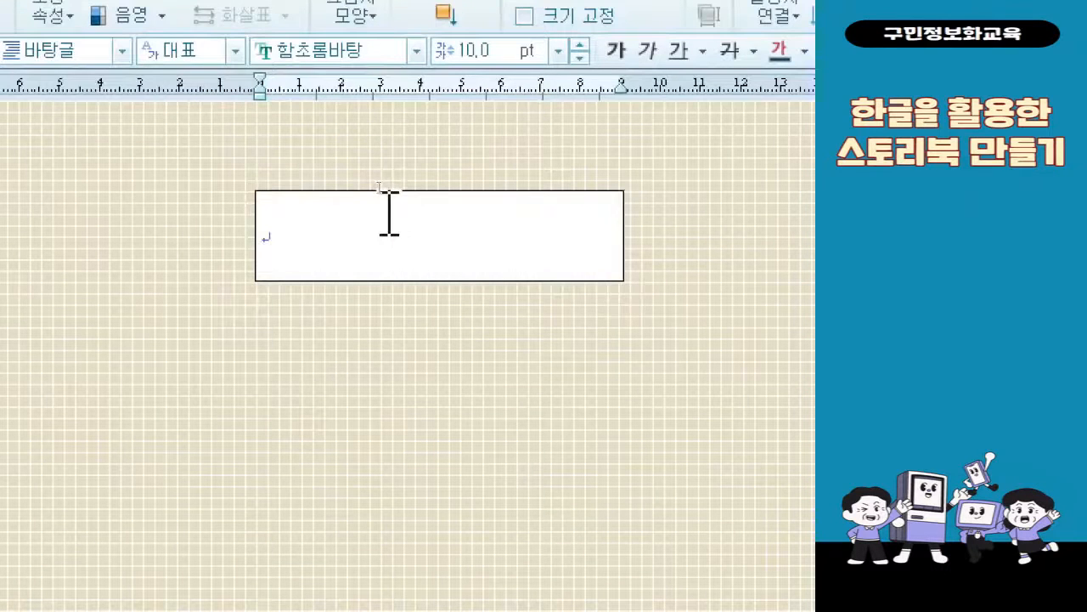
pyautogui.click(389, 212)
pyautogui.write('mY')
pyautogui.press('BackSpace')
pyautogui.press('BackSpace')
pyautogui.press('BackSpace')
pyautogui.write('My stro')
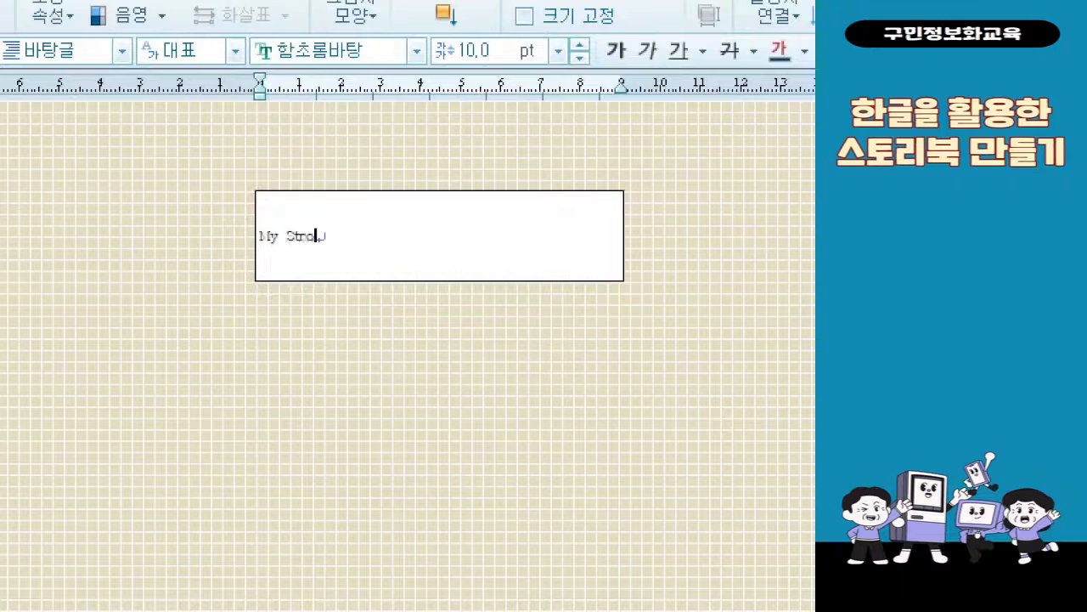
pyautogui.write('y')
pyautogui.press('BackSpace')
pyautogui.press('BackSpace')
pyautogui.press('BackSpace')
pyautogui.write('ory')
# Set the "My Story" title's font size to 30 pt
pyautogui.hotkey('shift', 'Home')
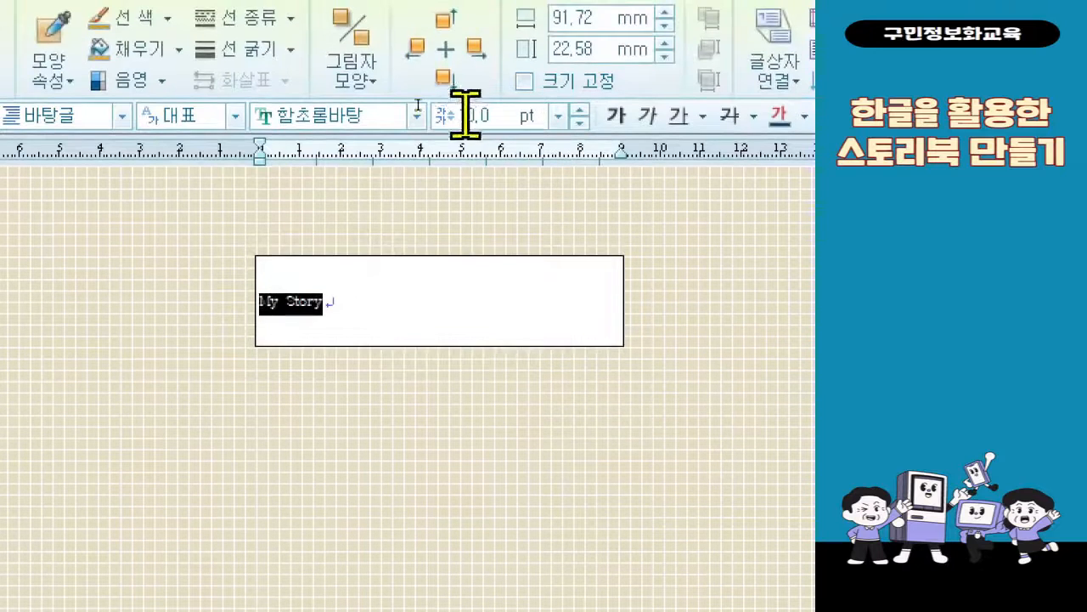
pyautogui.write('30')
pyautogui.press('Return')
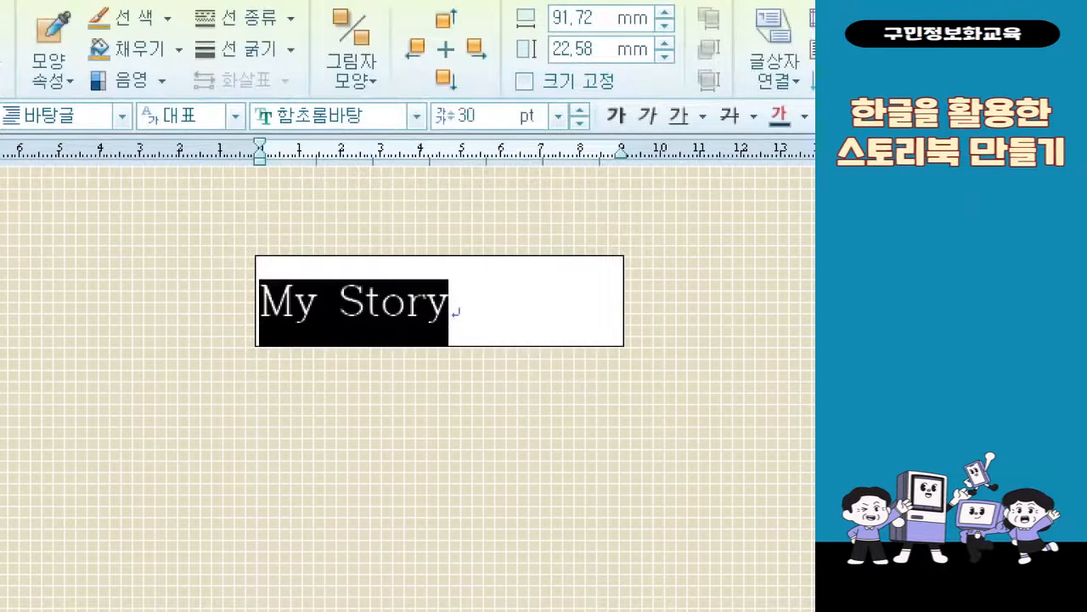
pyautogui.click(523, 301)
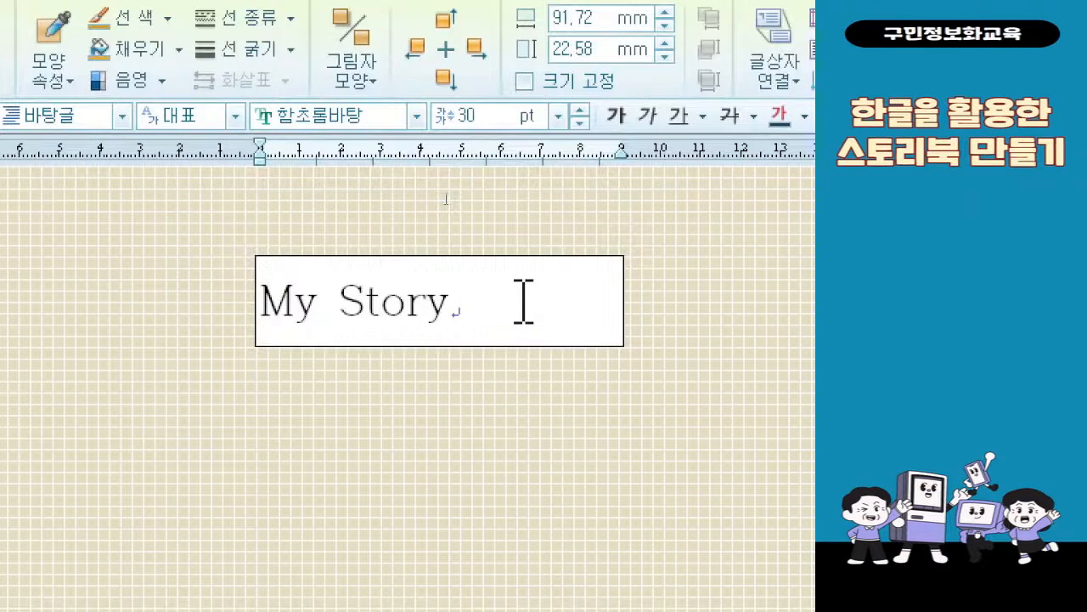
pyautogui.hotkey('alt', 'd')
pyautogui.press('f')
pyautogui.press('Escape')
pyautogui.hotkey('alt', 'd')
pyautogui.press('f')
pyautogui.press('Escape')
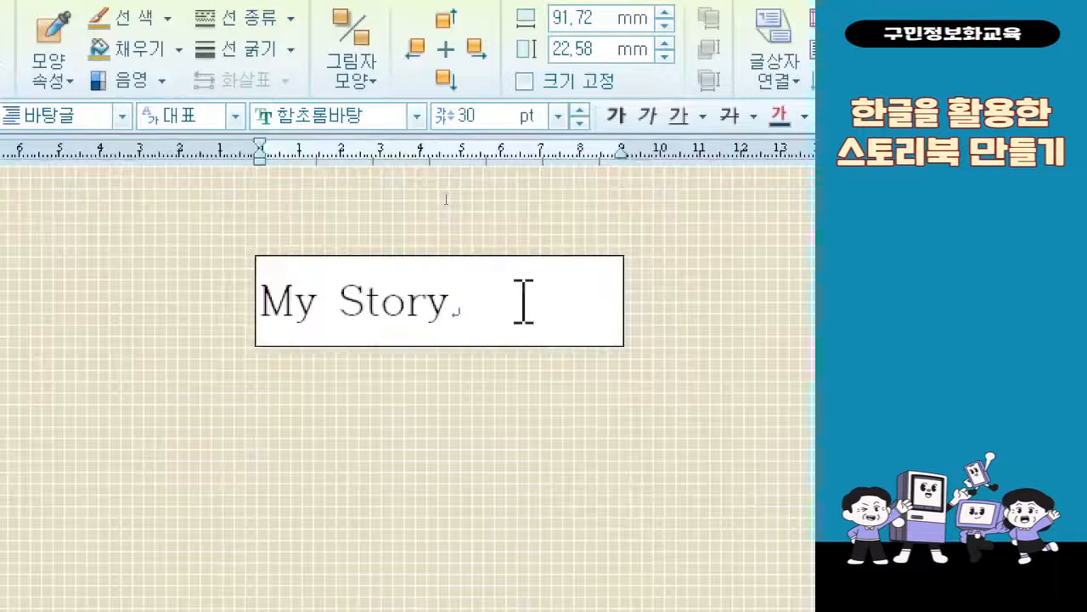
# Format the "My Story" title's characters at 36 pt in the font 한컴 솔잎 B with 30% letter spacing
pyautogui.moveTo(523, 301); pyautogui.dragTo(250, 291)
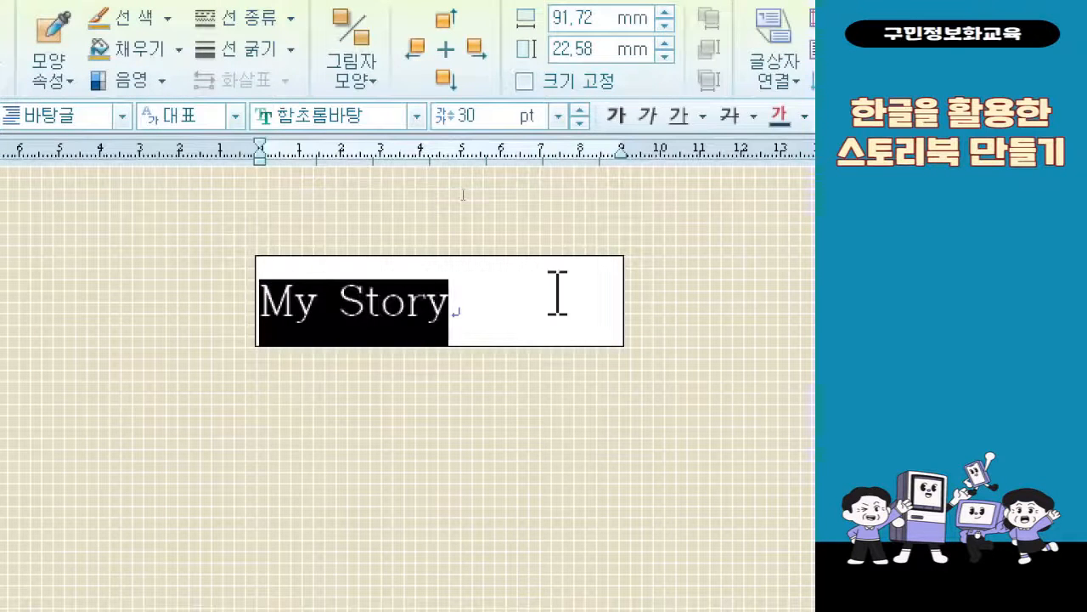
pyautogui.rightClick(364, 325)
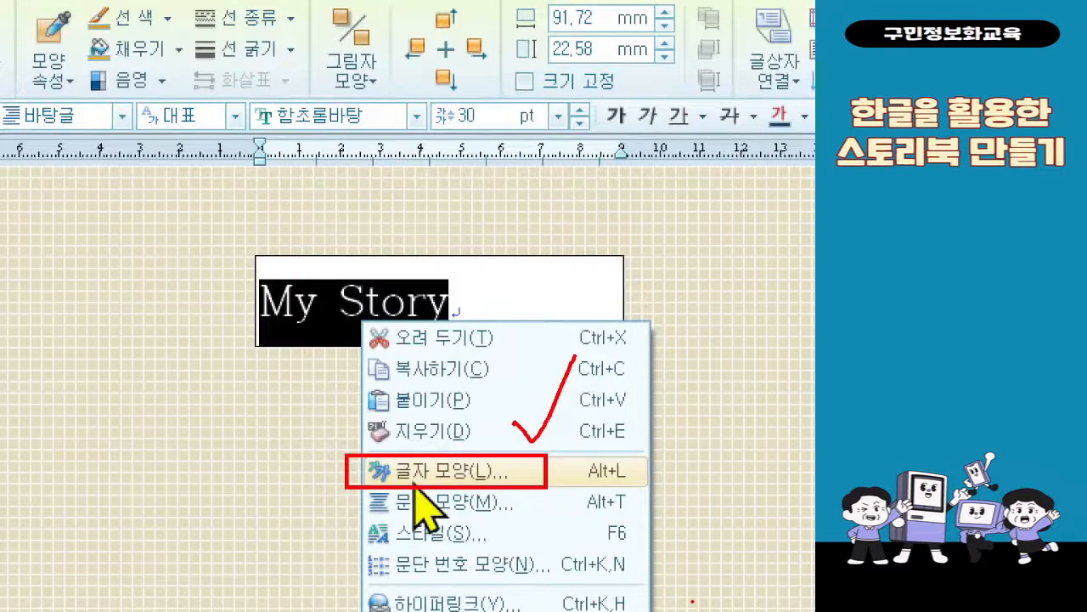
pyautogui.press('Escape')
pyautogui.rightClick(407, 289)
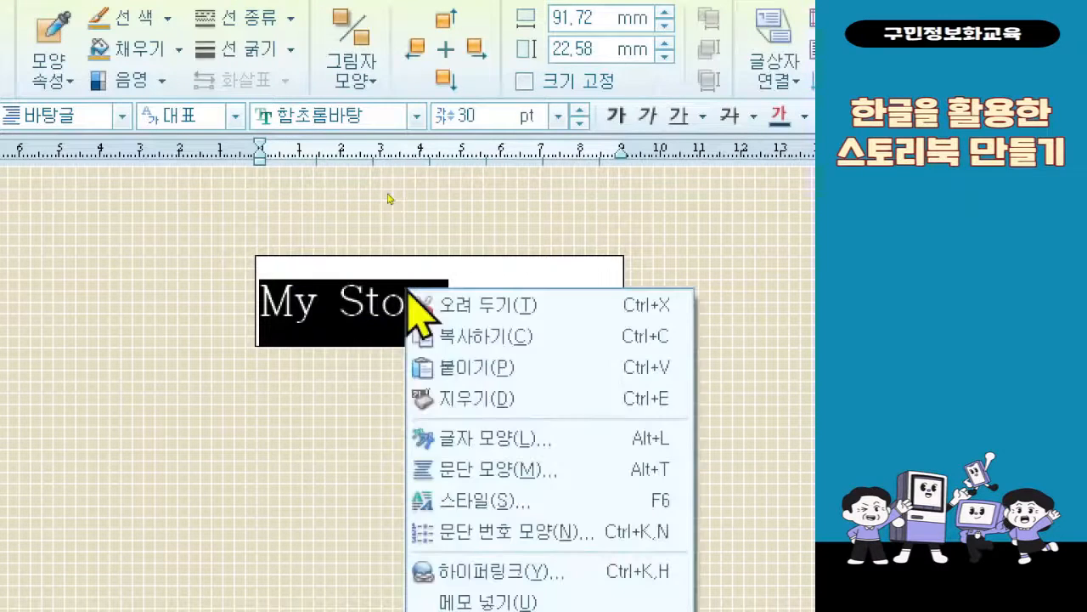
pyautogui.click(485, 438)
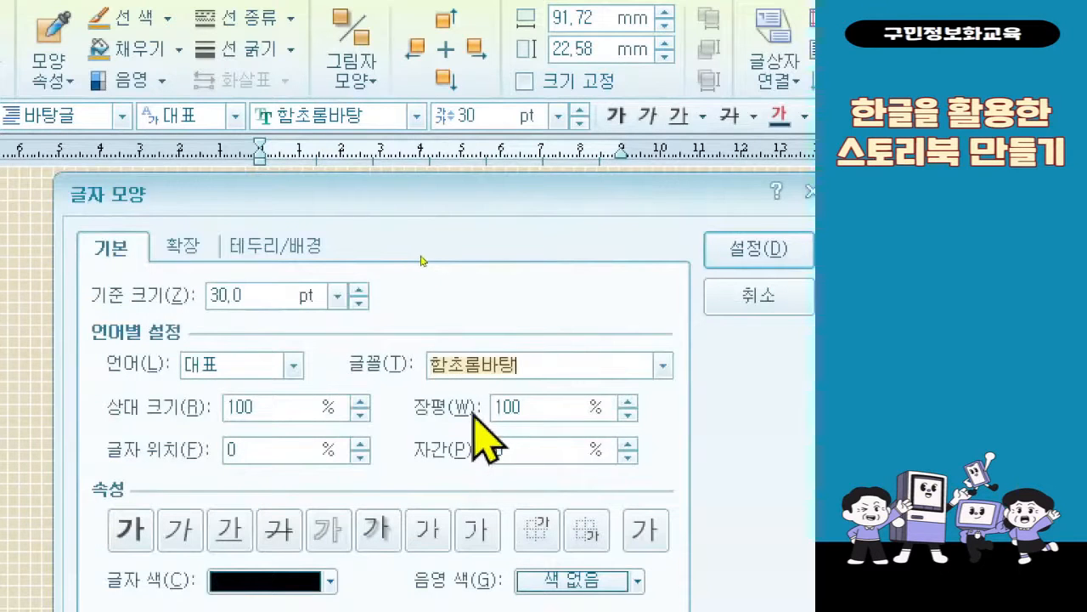
pyautogui.click(260, 304)
pyautogui.write('36')
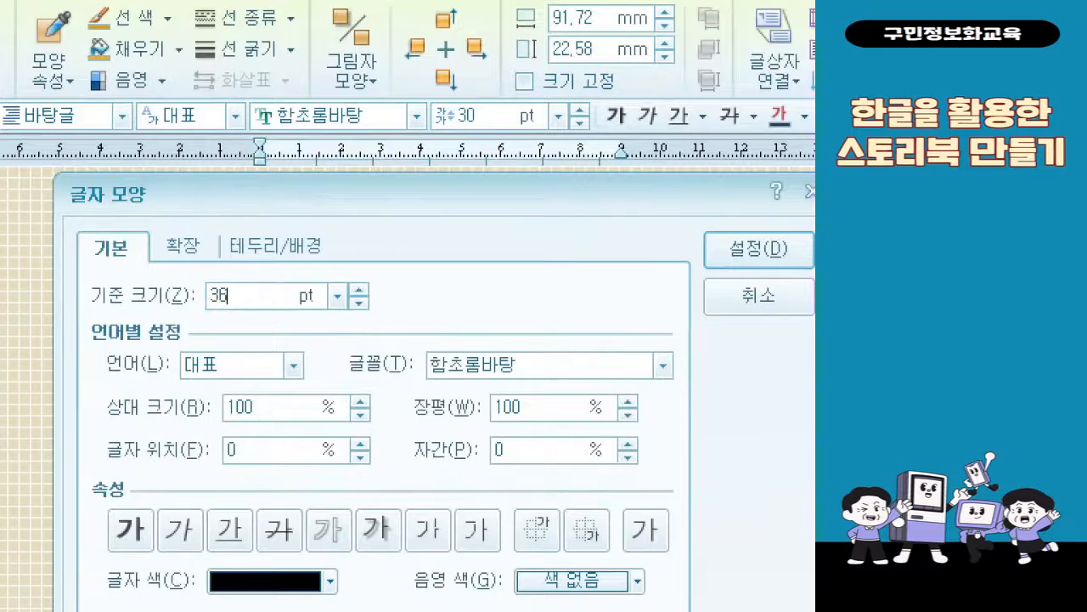
pyautogui.click(662, 366)
pyautogui.scroll(1, 619, 472)
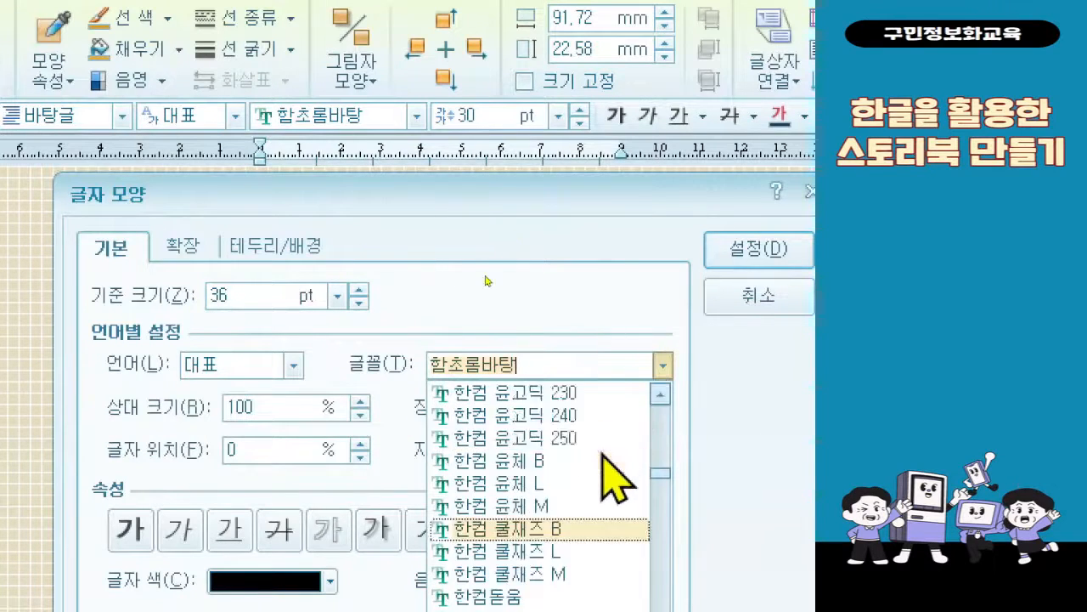
pyautogui.scroll(1, 616, 480)
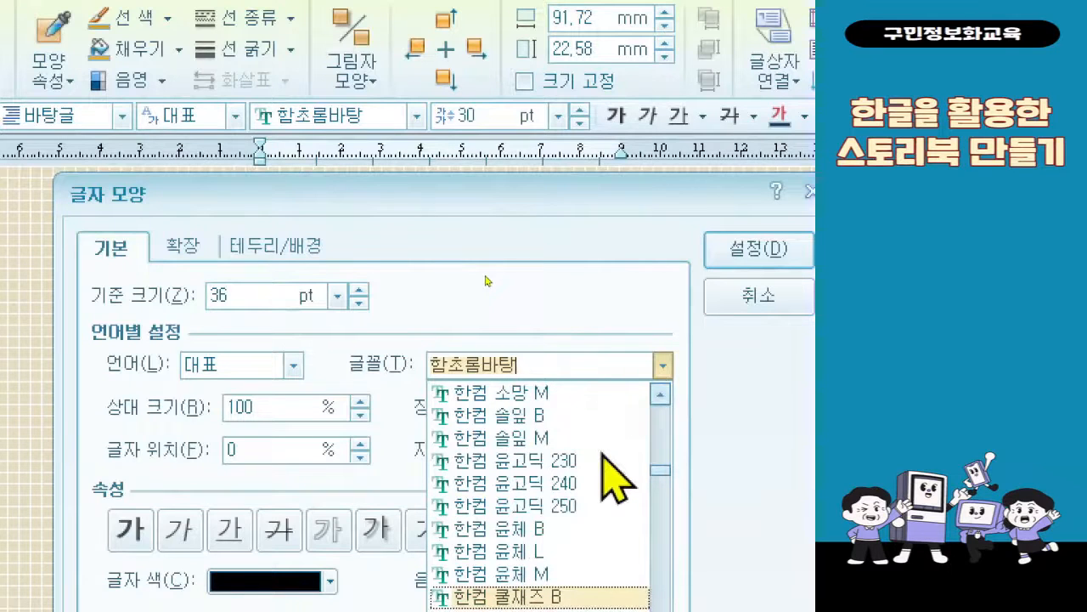
pyautogui.click(596, 418)
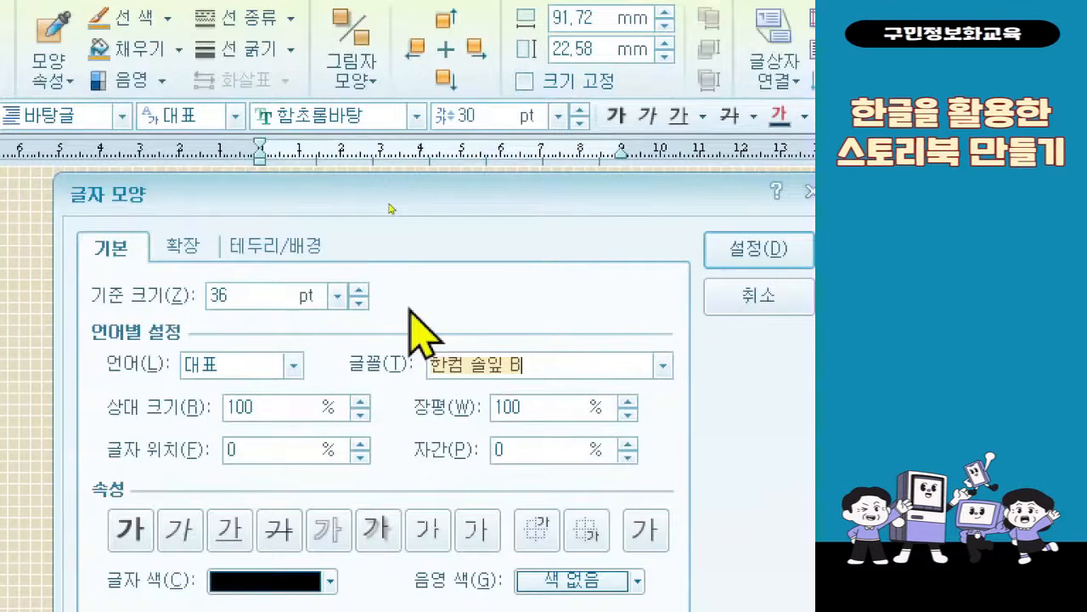
pyautogui.doubleClick(537, 457)
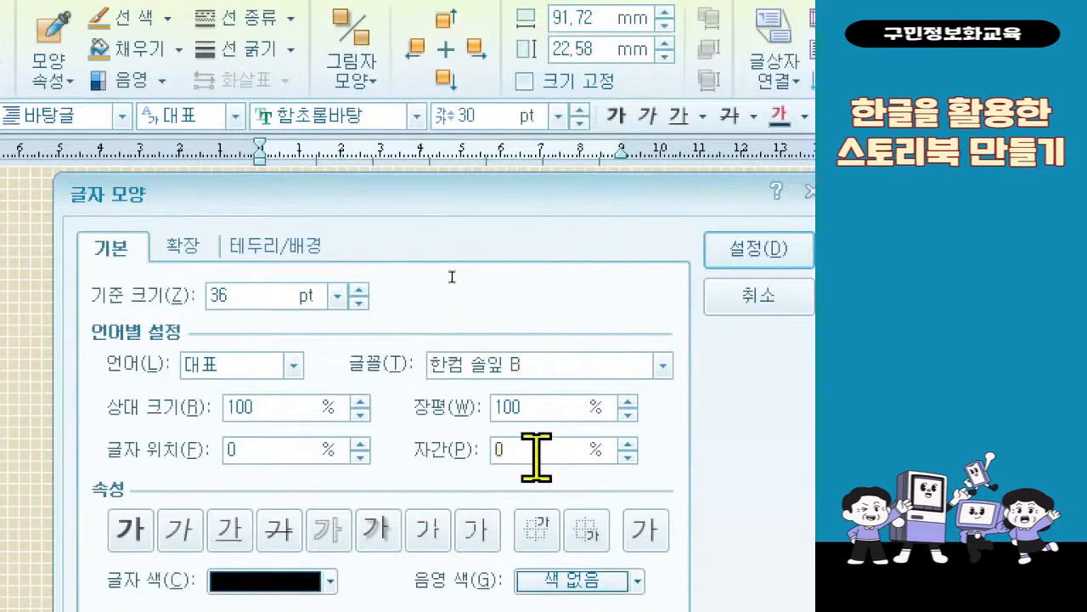
pyautogui.write('30')
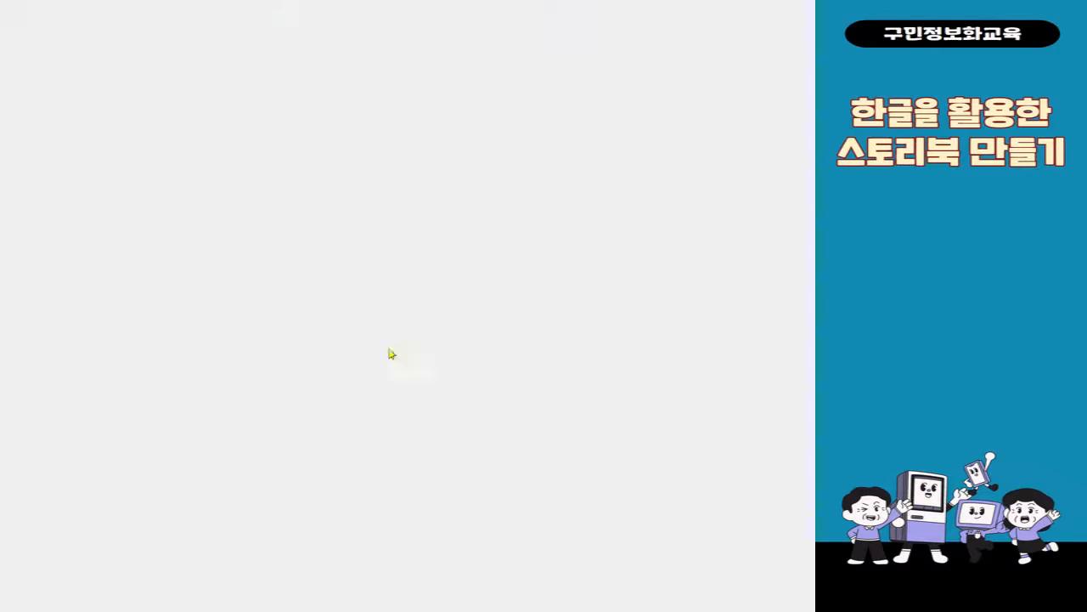
# Apply the outline style and a dark brown color to the "My Story" title, and center it in its text box
pyautogui.click(338, 240)
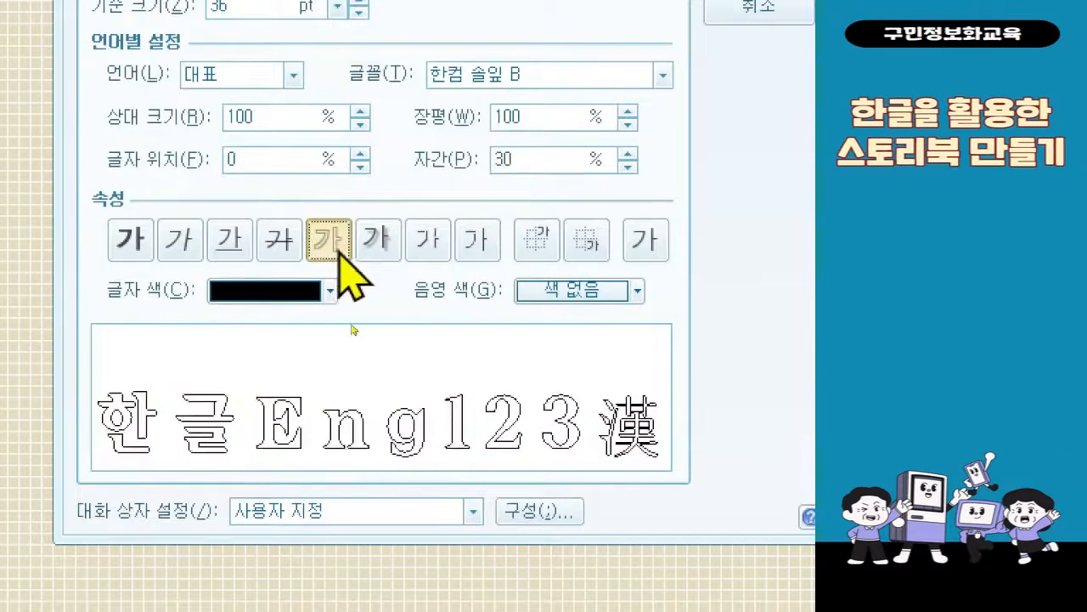
pyautogui.click(243, 295)
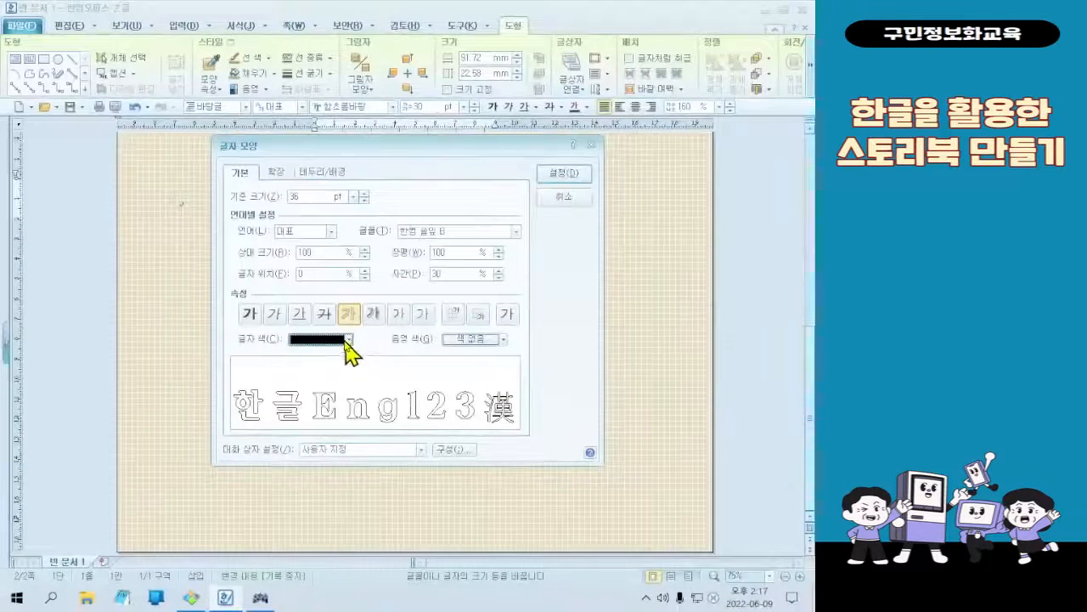
pyautogui.click(330, 291)
pyautogui.click(323, 445)
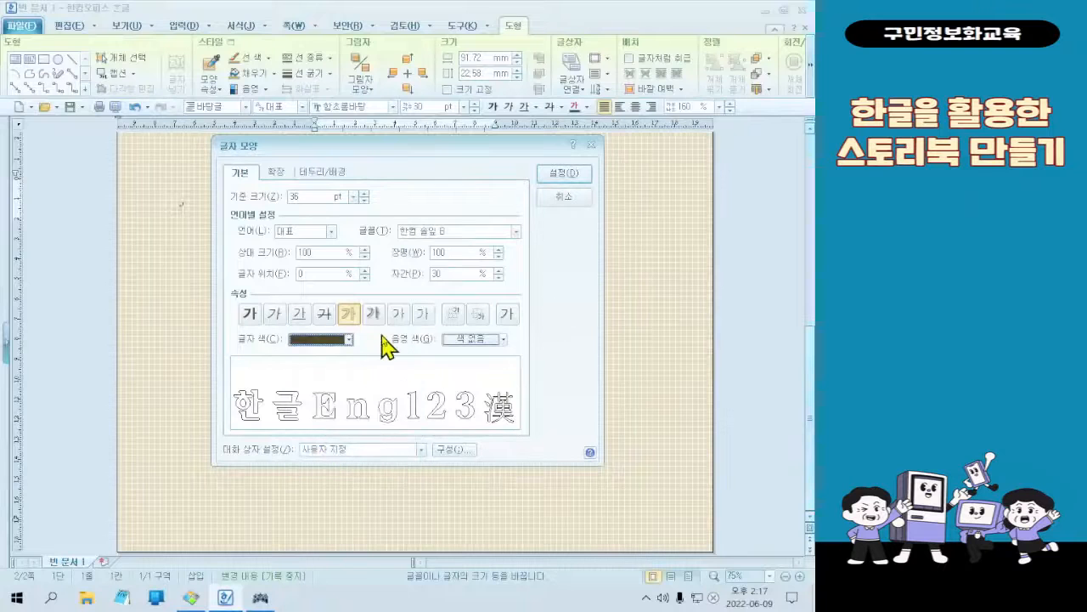
pyautogui.click(558, 181)
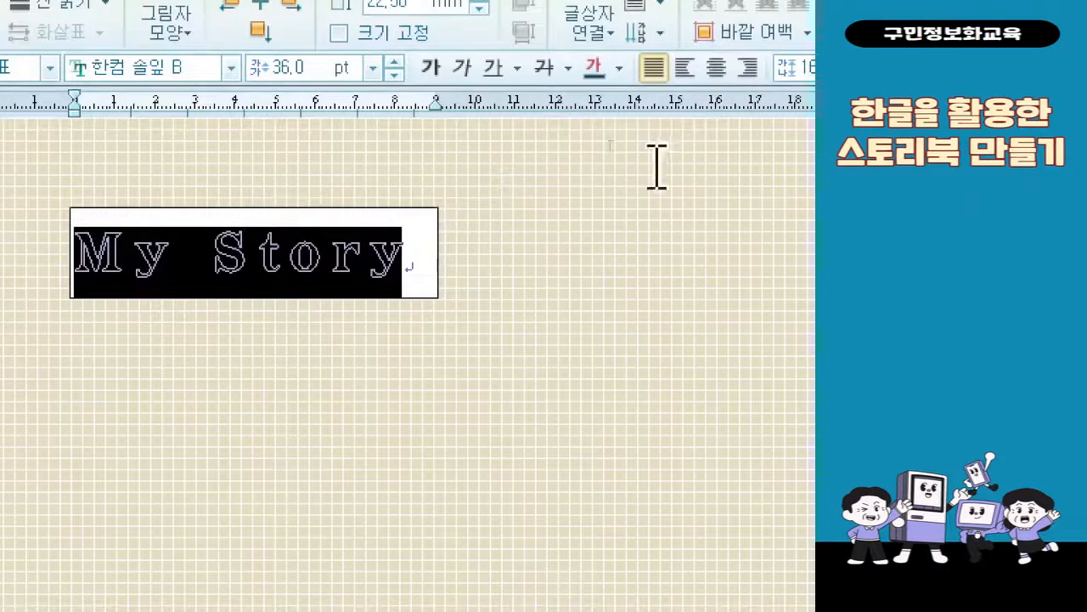
pyautogui.click(714, 77)
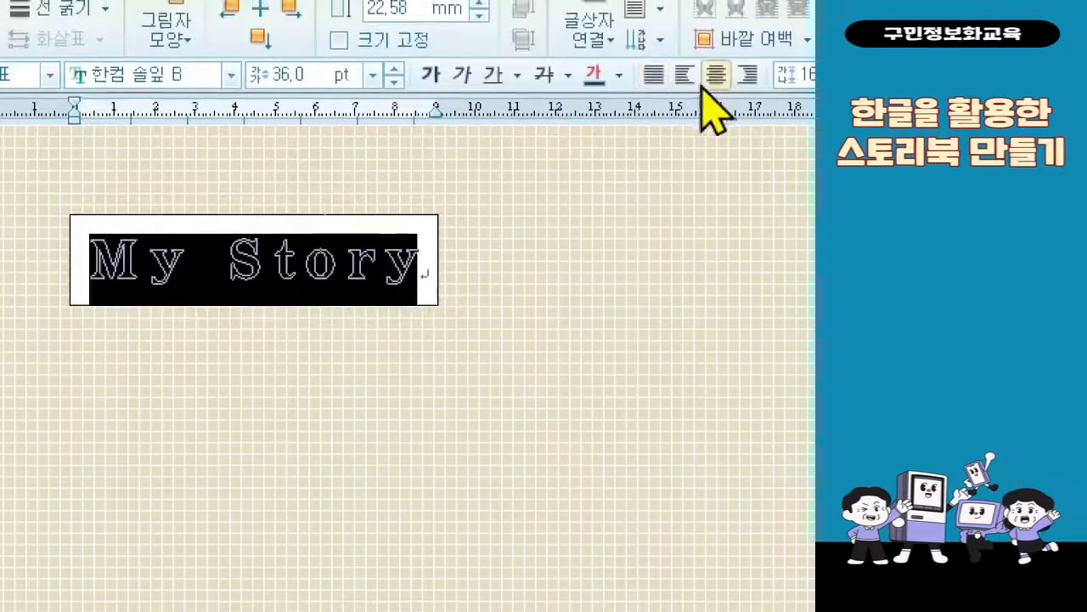
pyautogui.click(293, 259)
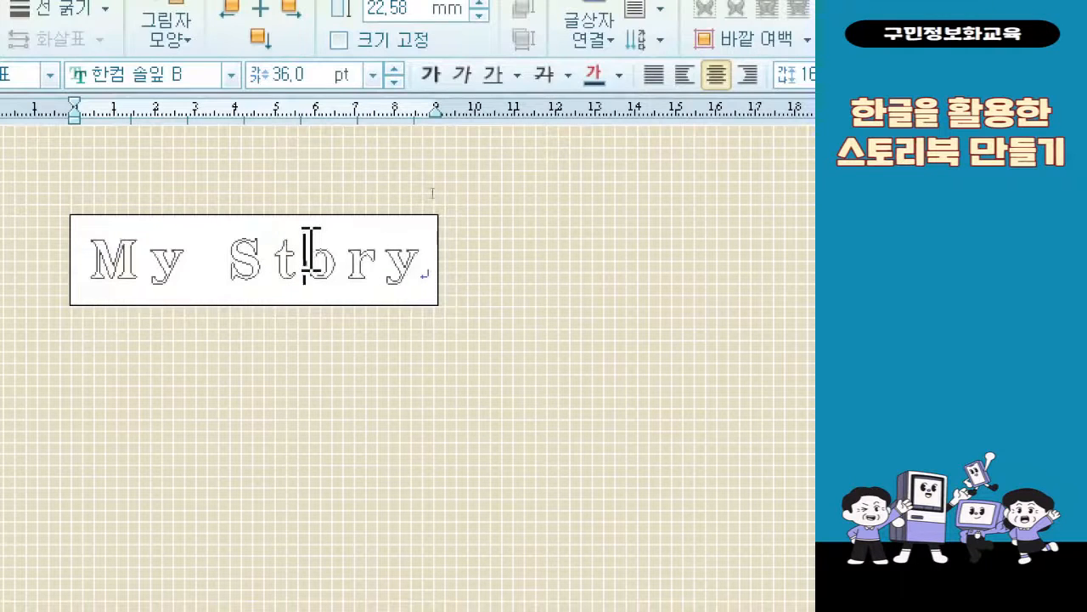
# Remove the "My Story" text box's fill and border by setting 색 채우기 없음 and the line type 선 없음
pyautogui.click(322, 303)
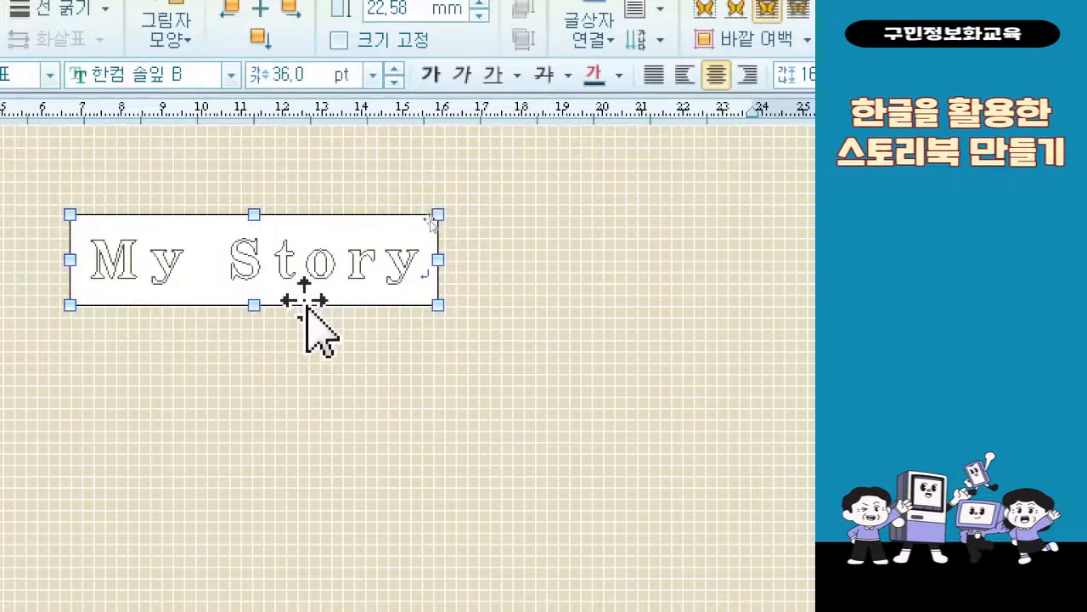
pyautogui.press('ctrl')
pyautogui.press('ctrl')
pyautogui.press('ctrl')
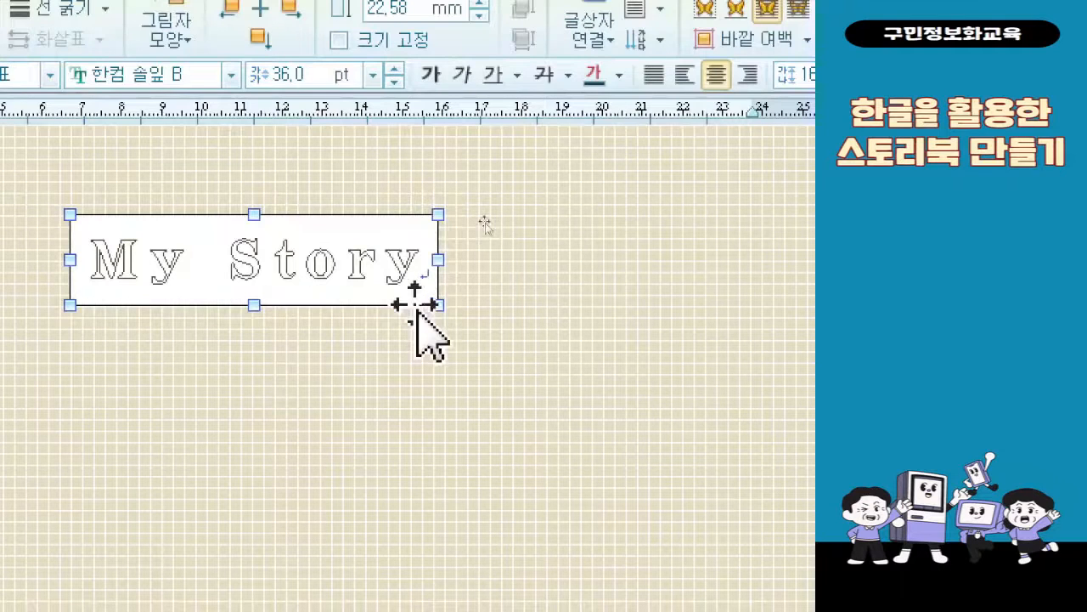
pyautogui.press('ctrl')
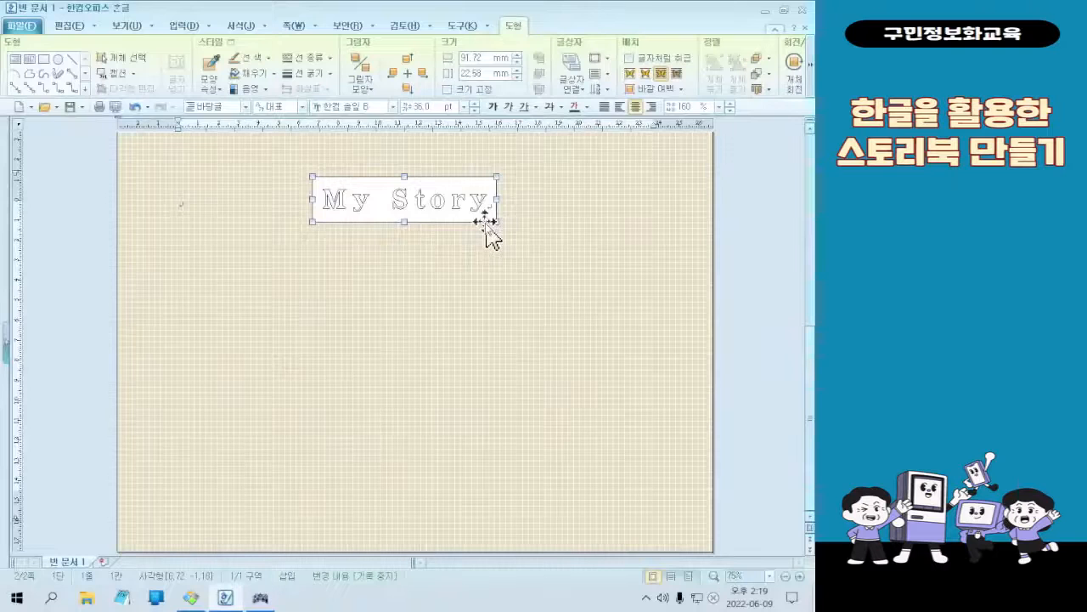
pyautogui.doubleClick(416, 310)
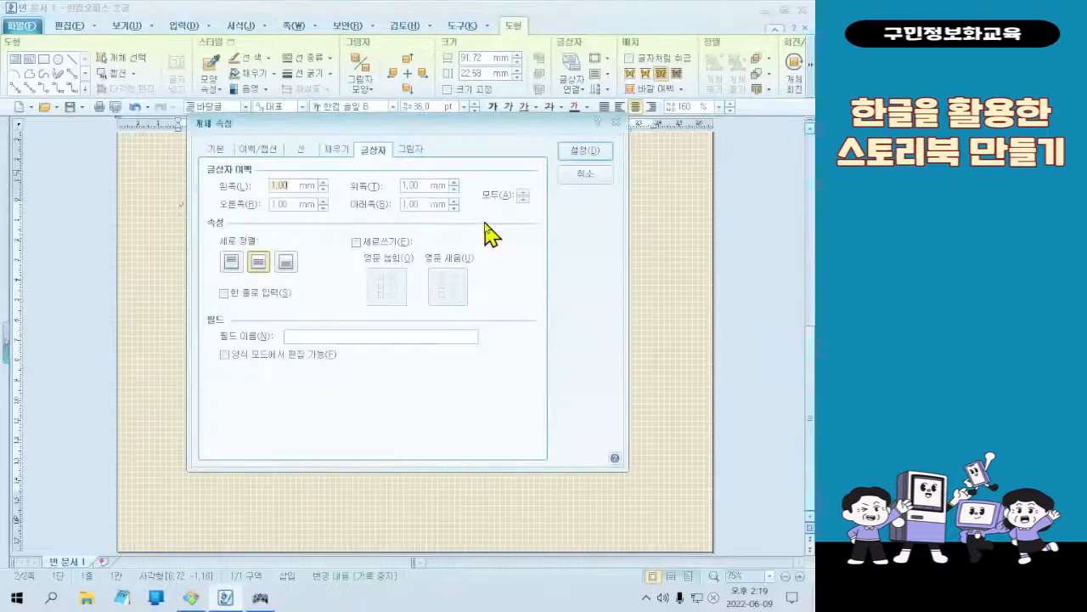
pyautogui.click(344, 153)
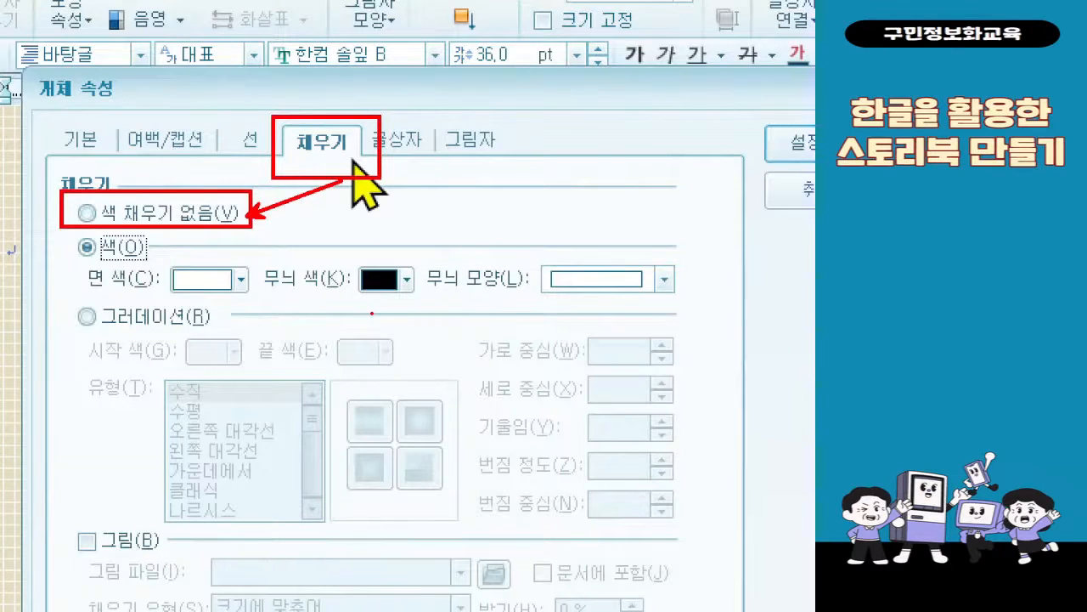
pyautogui.click(204, 214)
pyautogui.click(261, 141)
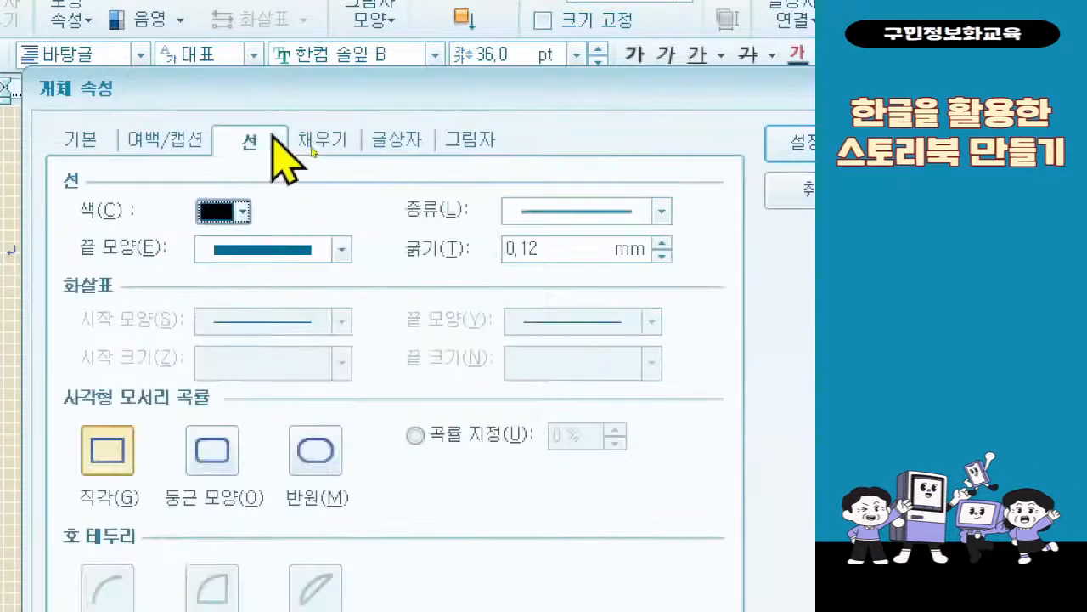
pyautogui.click(535, 216)
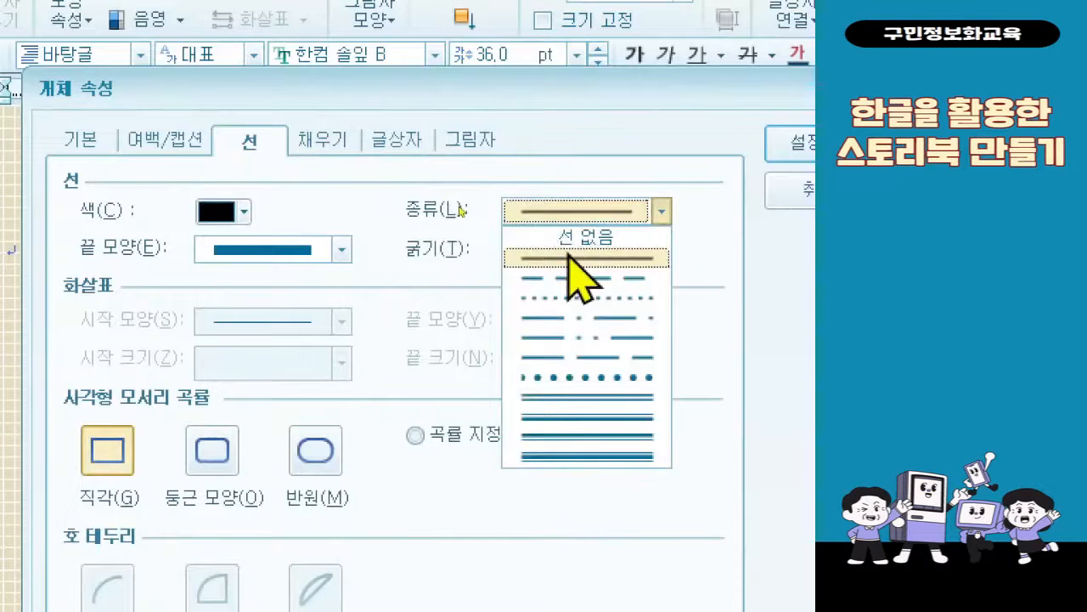
pyautogui.click(583, 237)
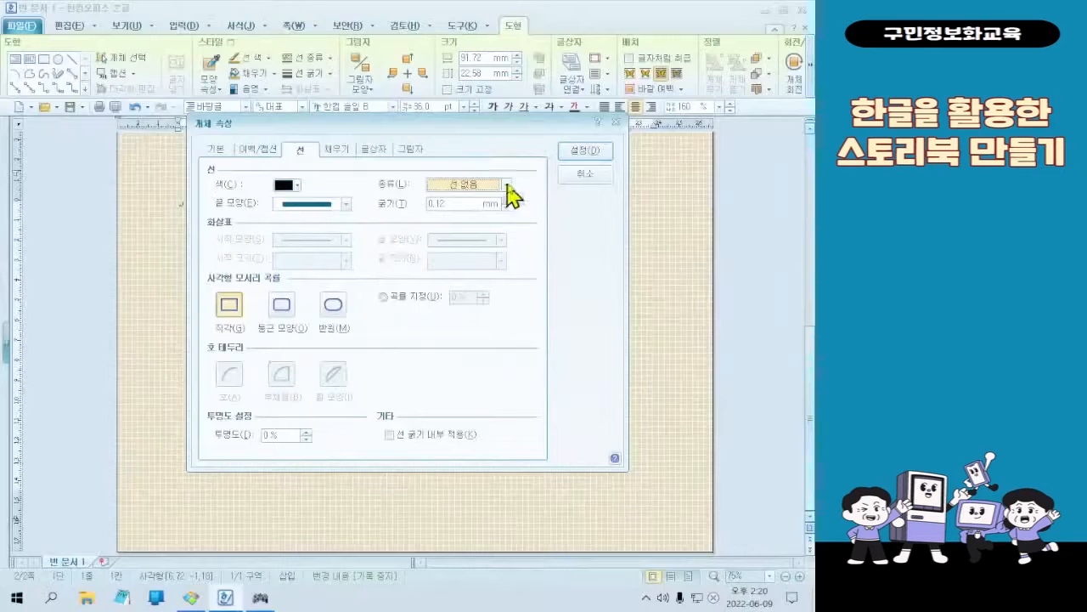
pyautogui.click(578, 153)
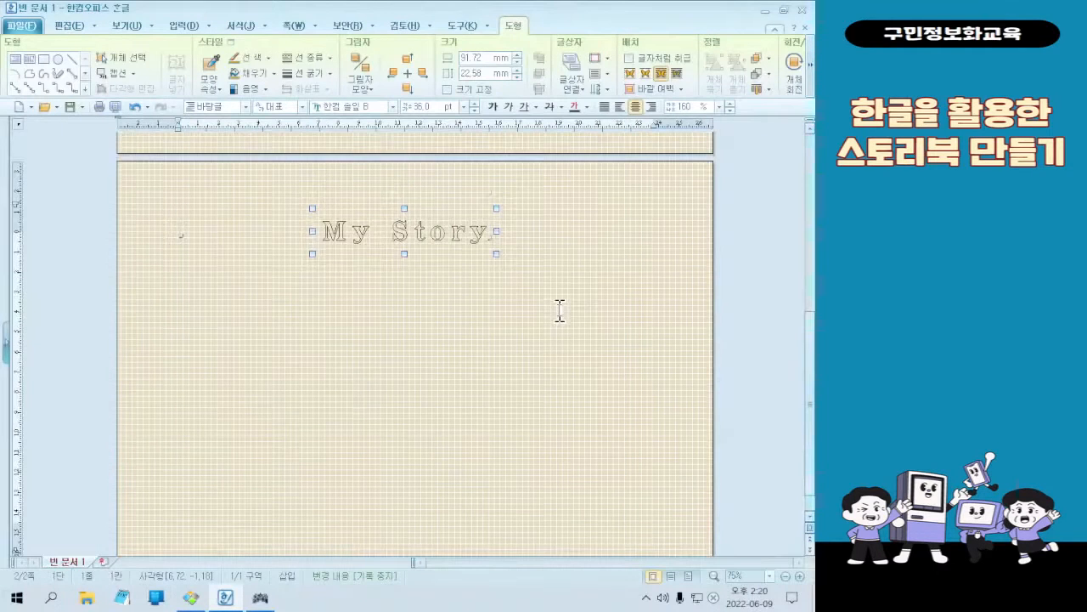
# Compare with the sample image and position the "My Story" text box at the paper's horizontal center, 23 mm from the paper's top edge
pyautogui.click(202, 605)
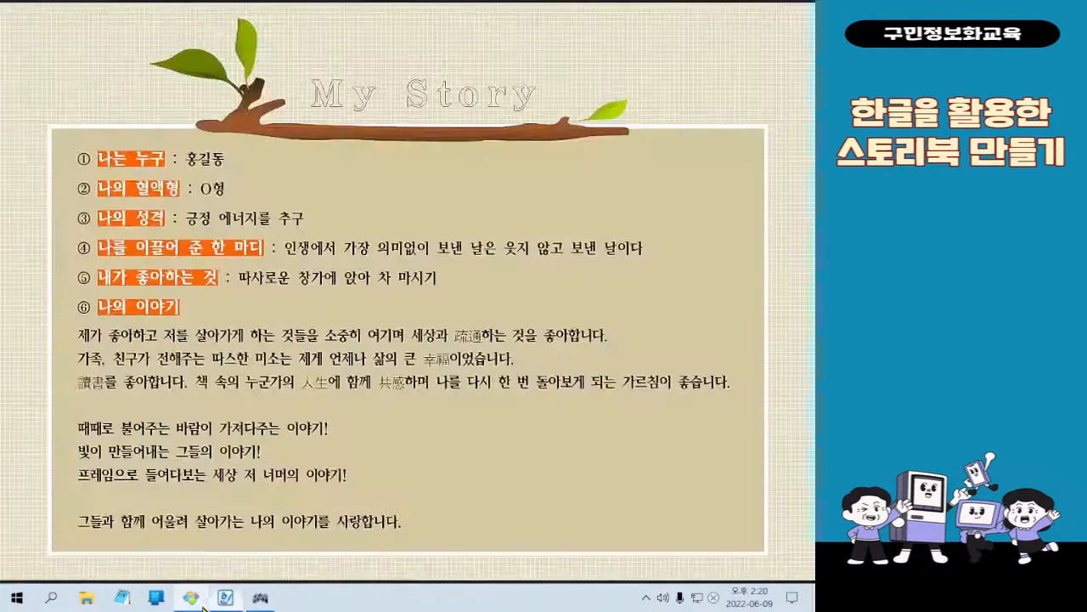
pyautogui.click(202, 605)
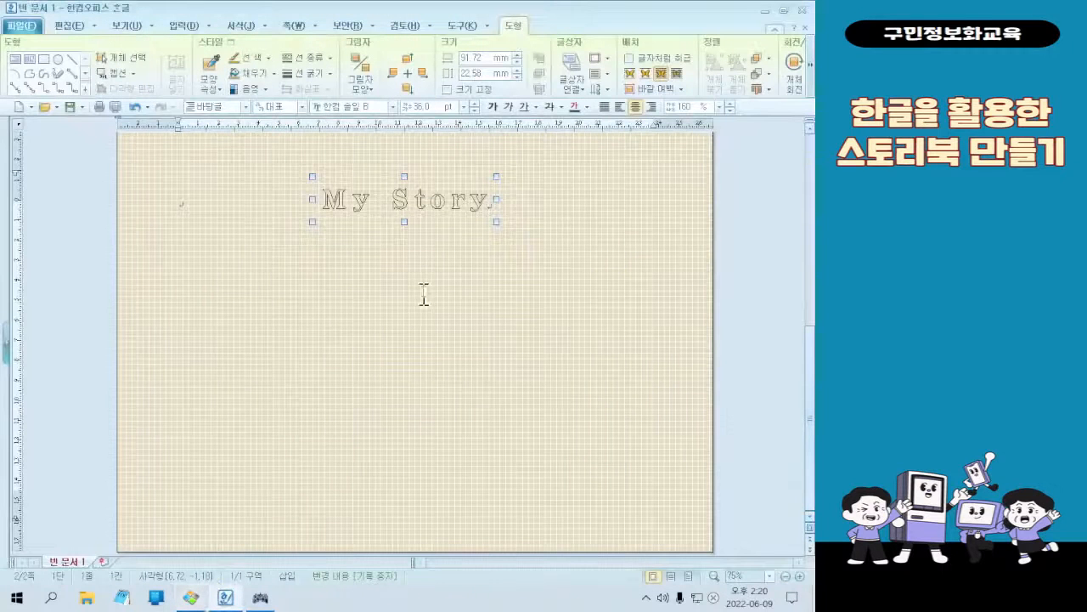
pyautogui.doubleClick(424, 233)
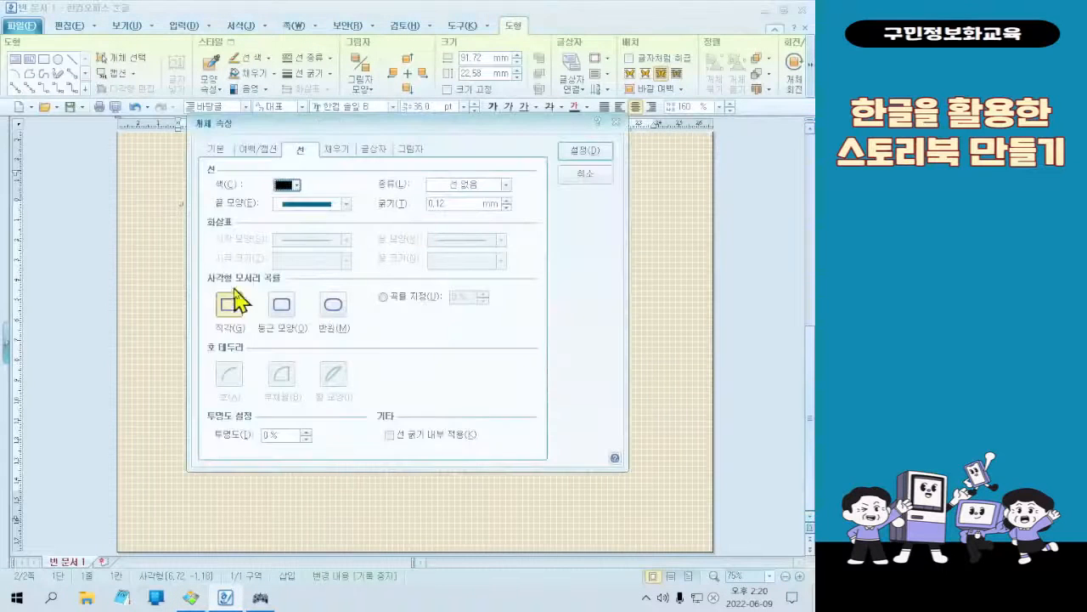
pyautogui.click(216, 150)
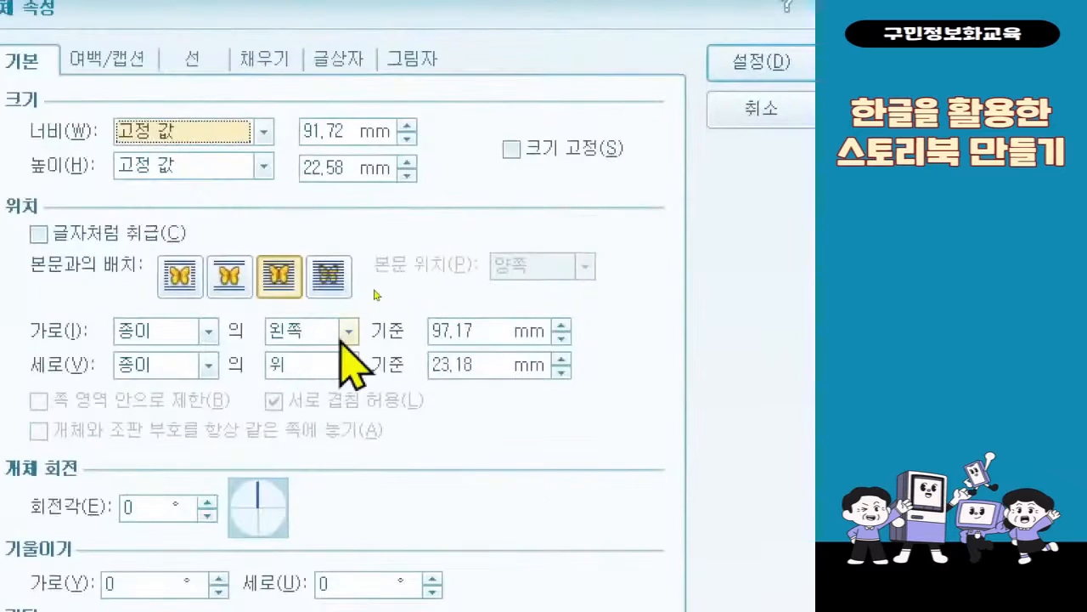
pyautogui.click(348, 331)
pyautogui.click(323, 377)
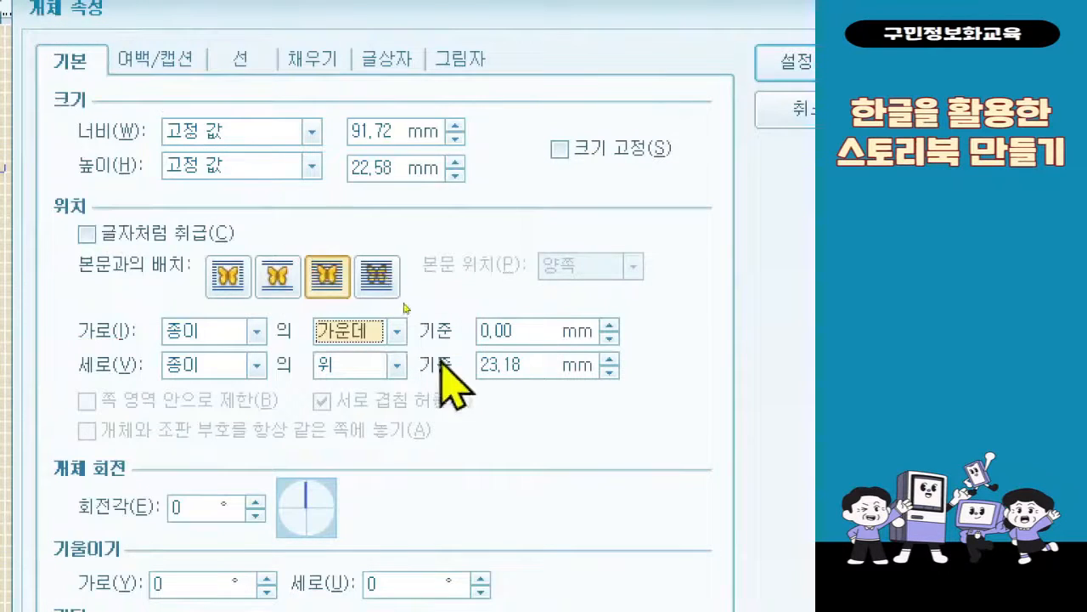
pyautogui.click(523, 367)
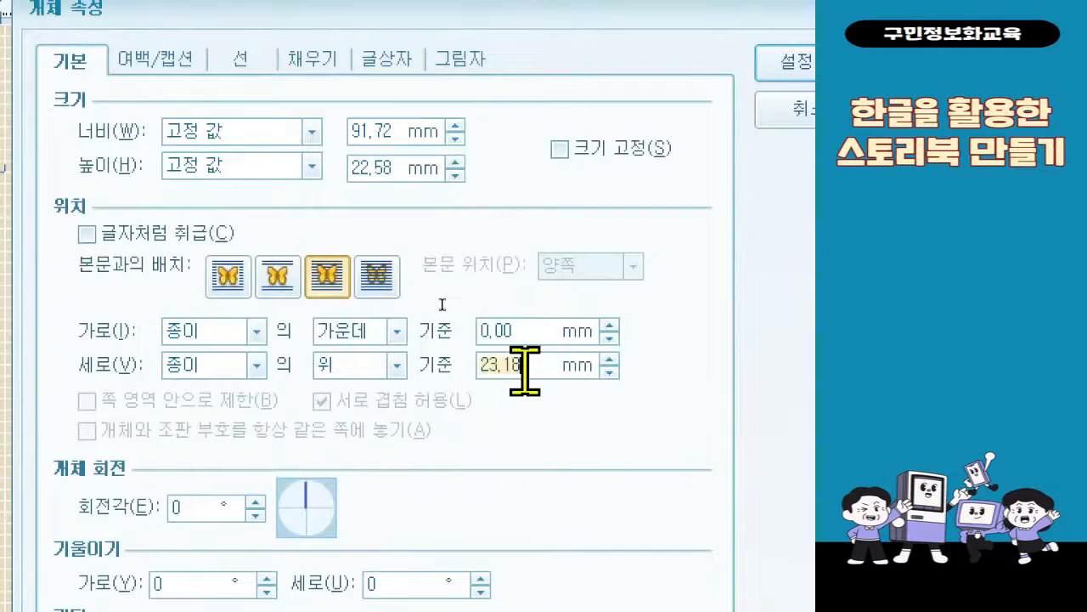
pyautogui.write('23')
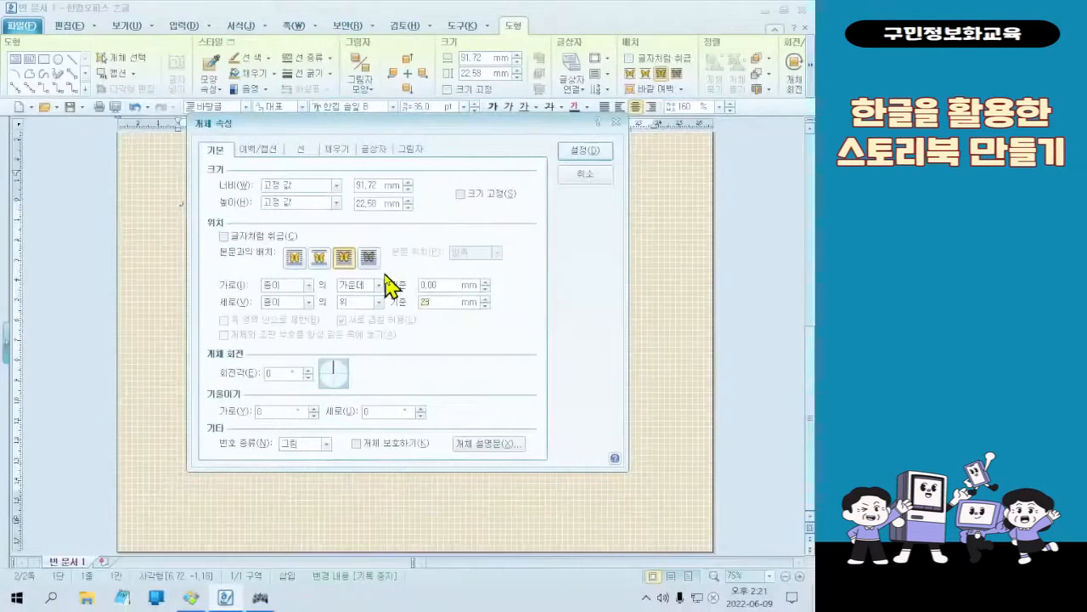
pyautogui.click(604, 158)
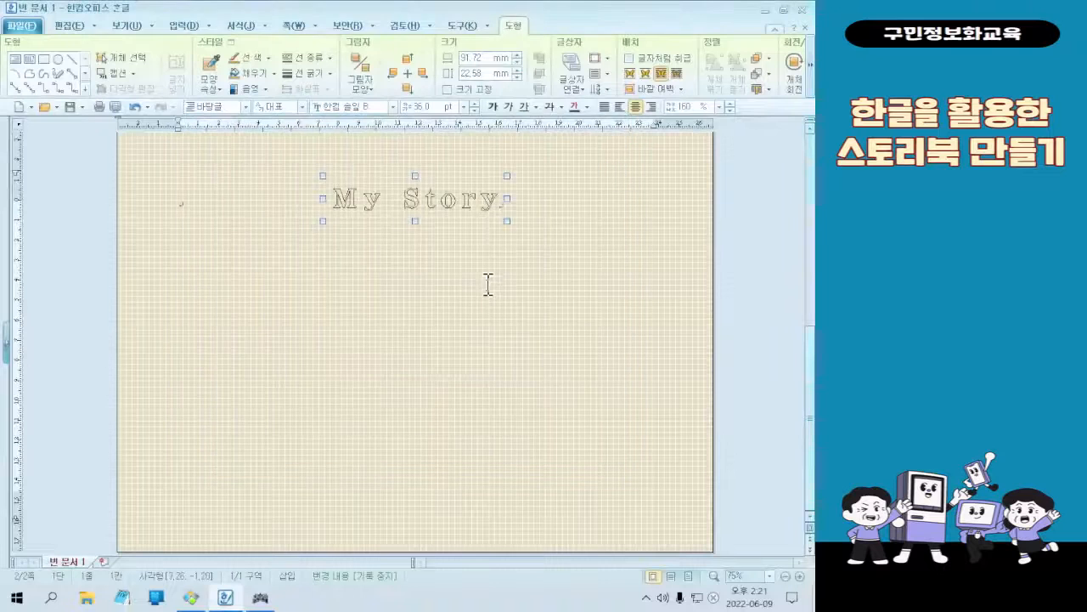
# Check the branch on the sample image and insert the picture 그림2 from the 3회차 folder below the title, about 107 × 53 mm
pyautogui.scroll(1, 486, 280)
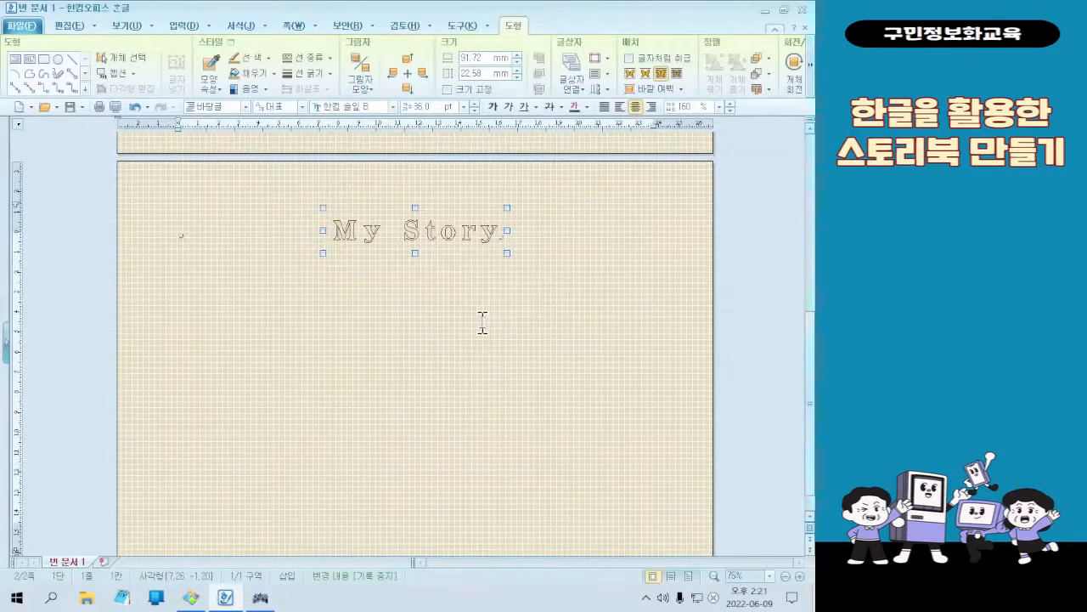
pyautogui.click(483, 323)
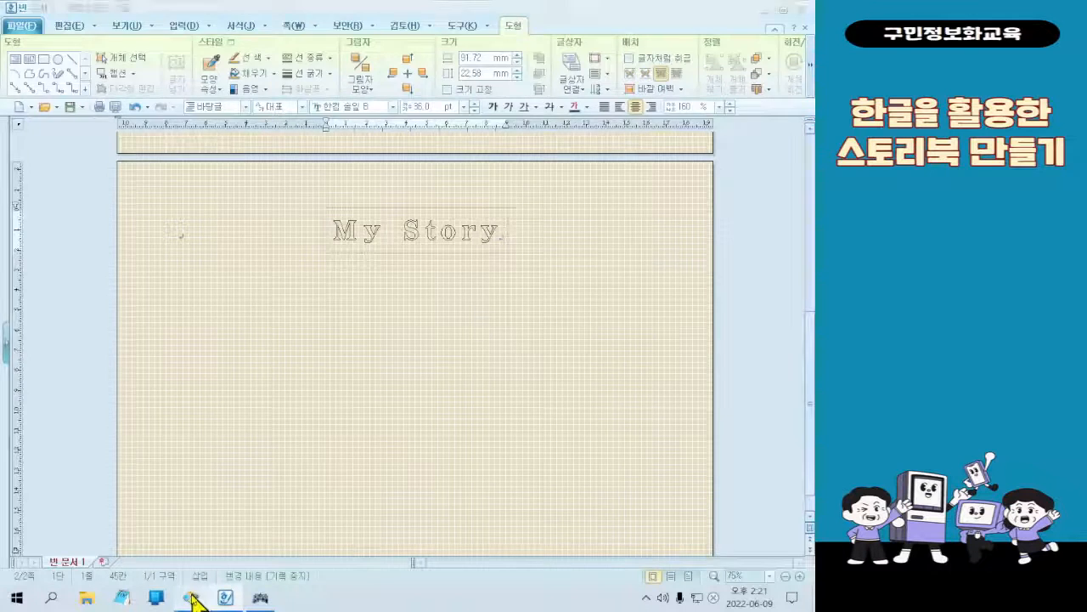
pyautogui.click(192, 599)
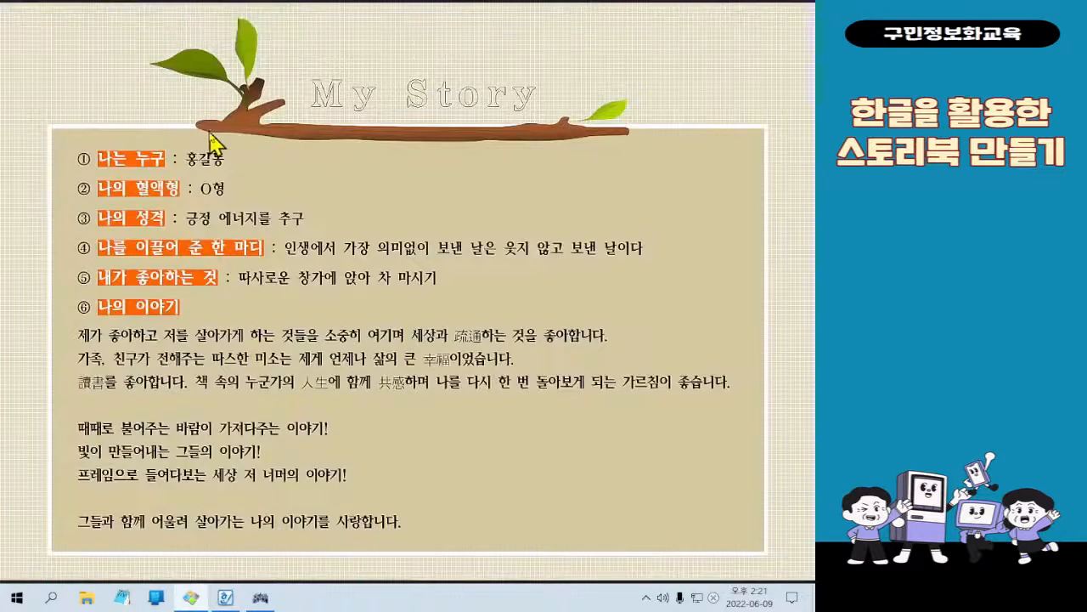
pyautogui.moveTo(811, 7)
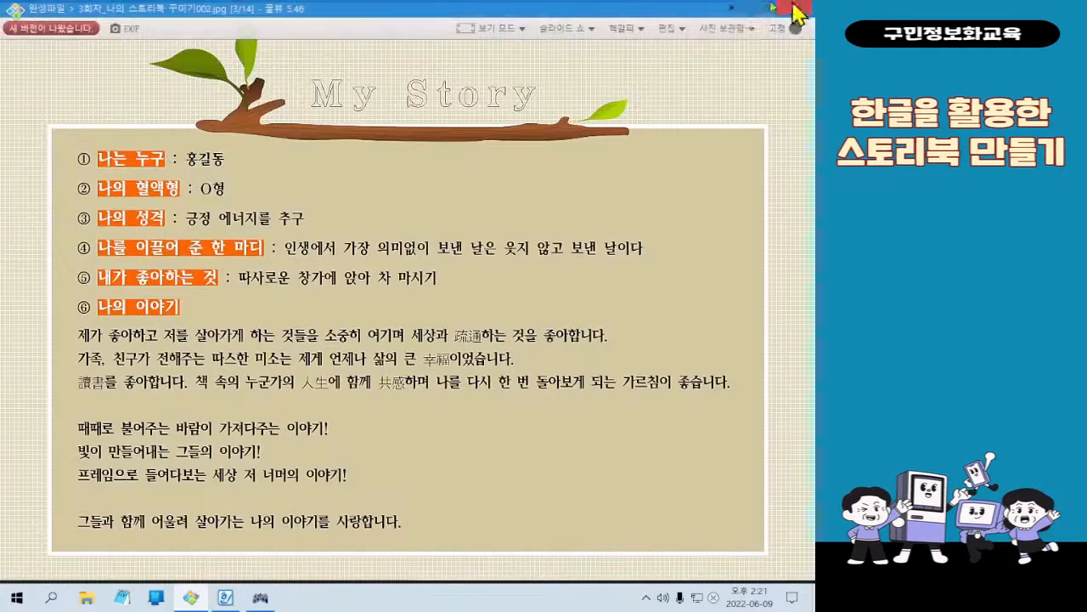
pyautogui.click(732, 9)
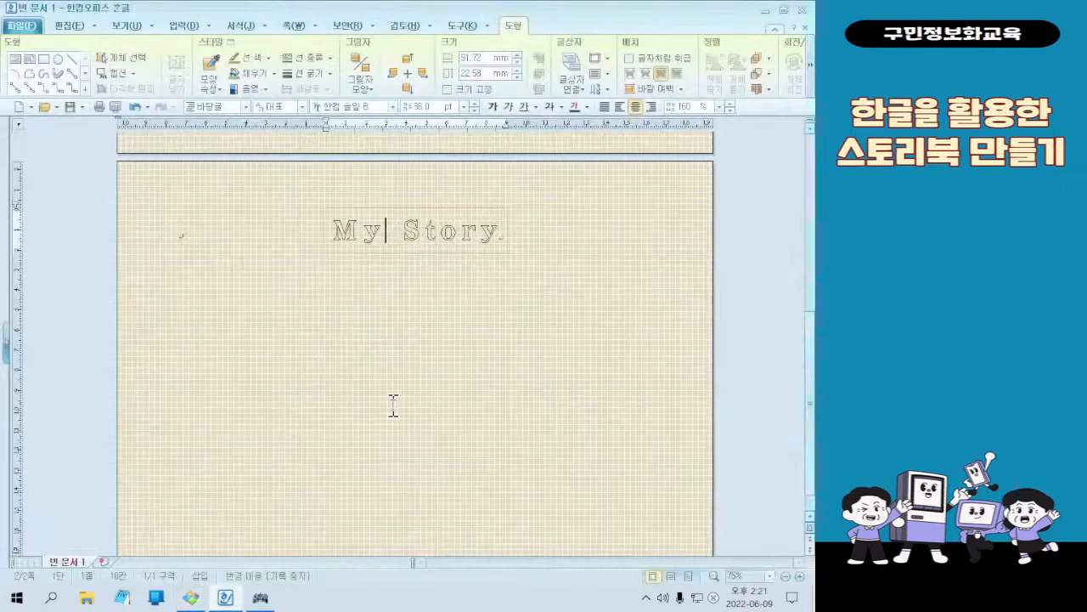
pyautogui.click(189, 243)
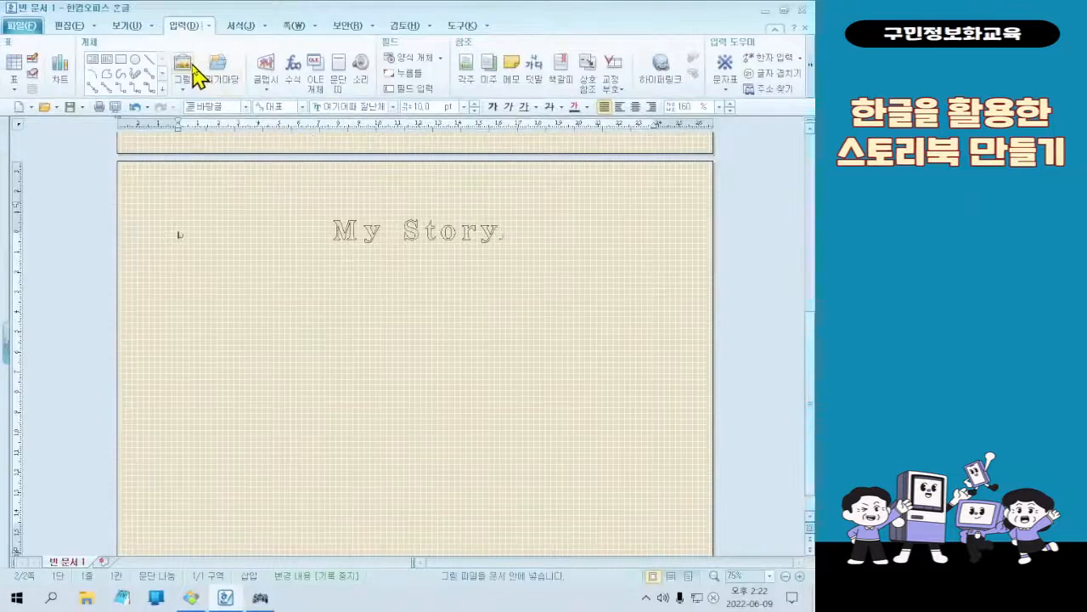
pyautogui.click(172, 134)
pyautogui.click(358, 207)
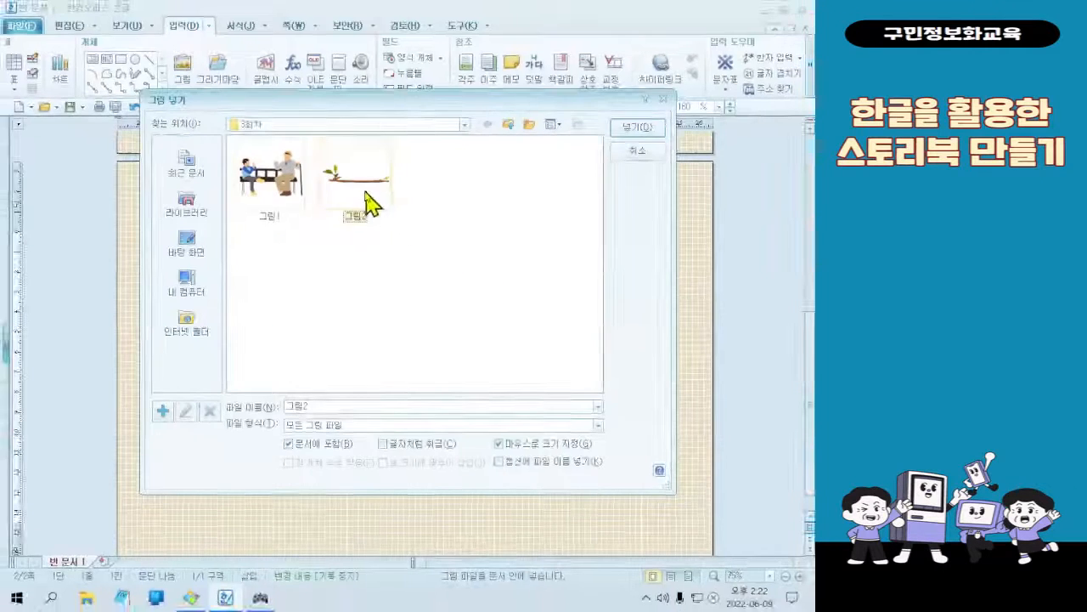
pyautogui.doubleClick(424, 246)
pyautogui.moveTo(209, 247); pyautogui.dragTo(421, 355)
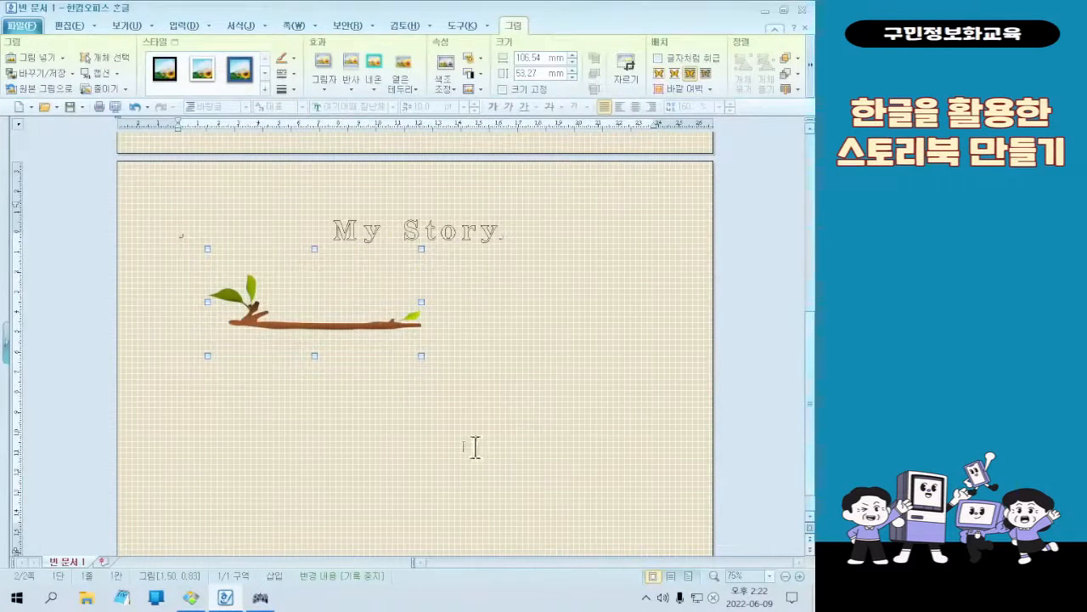
# Move the branch picture up so the branch lies under the "My Story" title and enlarge it to about 141 × 64 mm
pyautogui.moveTo(338, 327); pyautogui.dragTo(400, 264)
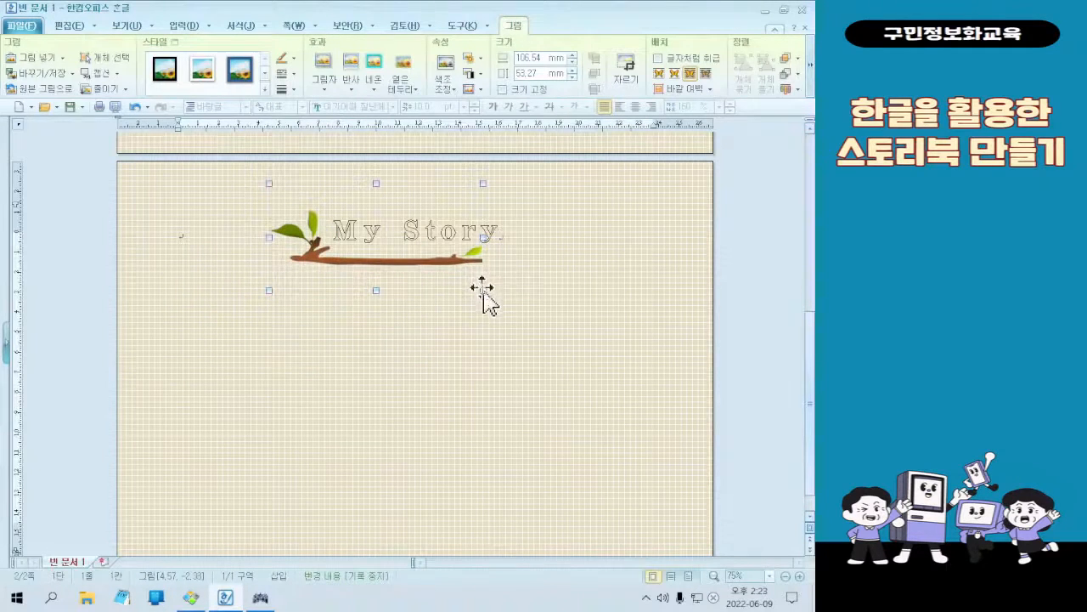
pyautogui.moveTo(483, 291); pyautogui.dragTo(522, 295)
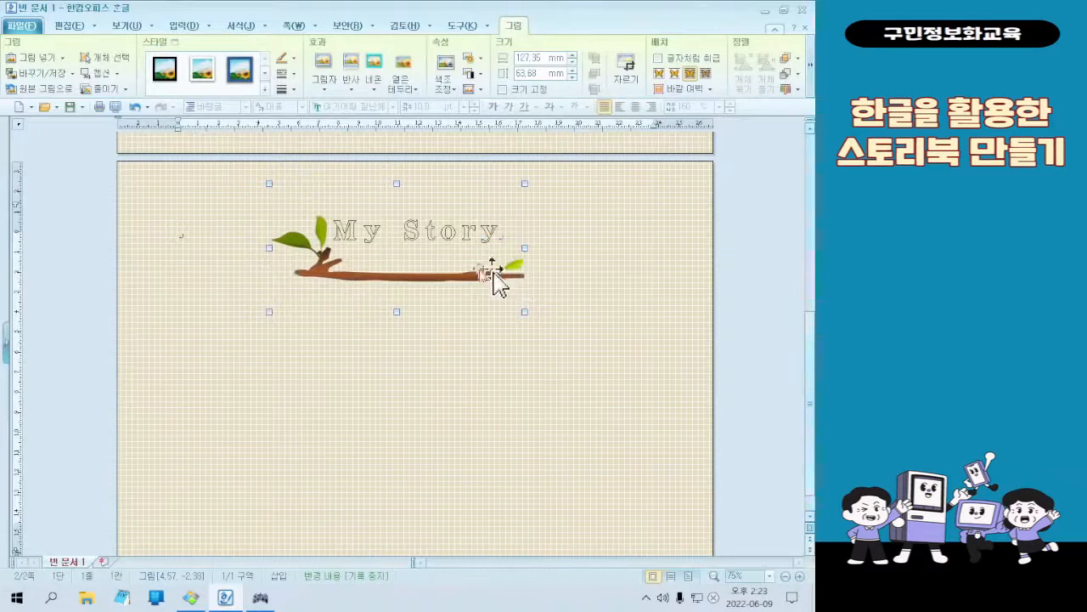
pyautogui.moveTo(438, 265); pyautogui.dragTo(439, 262)
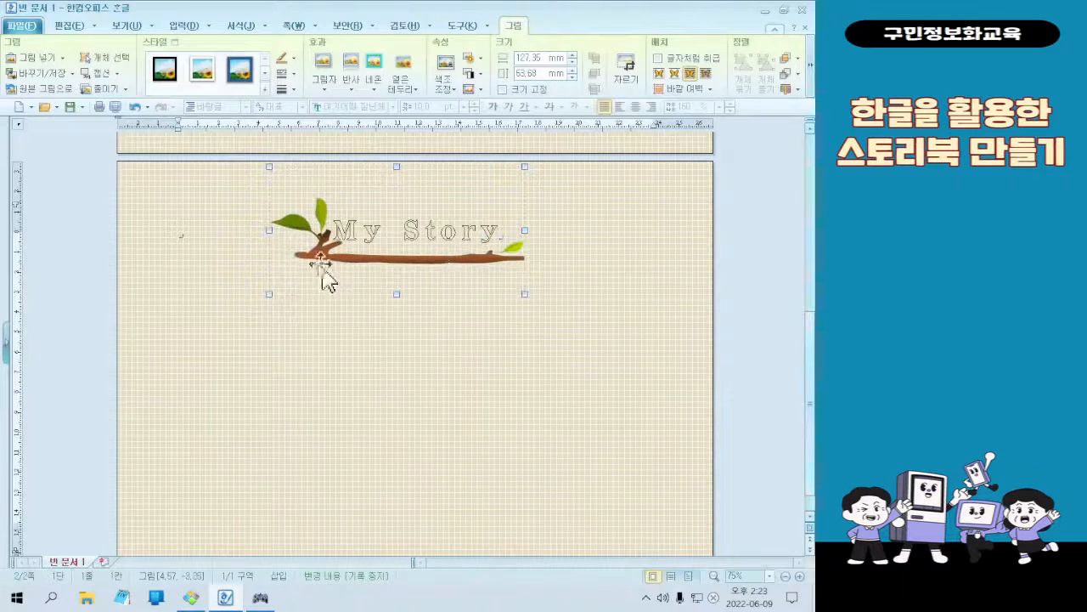
pyautogui.moveTo(271, 228); pyautogui.dragTo(259, 230)
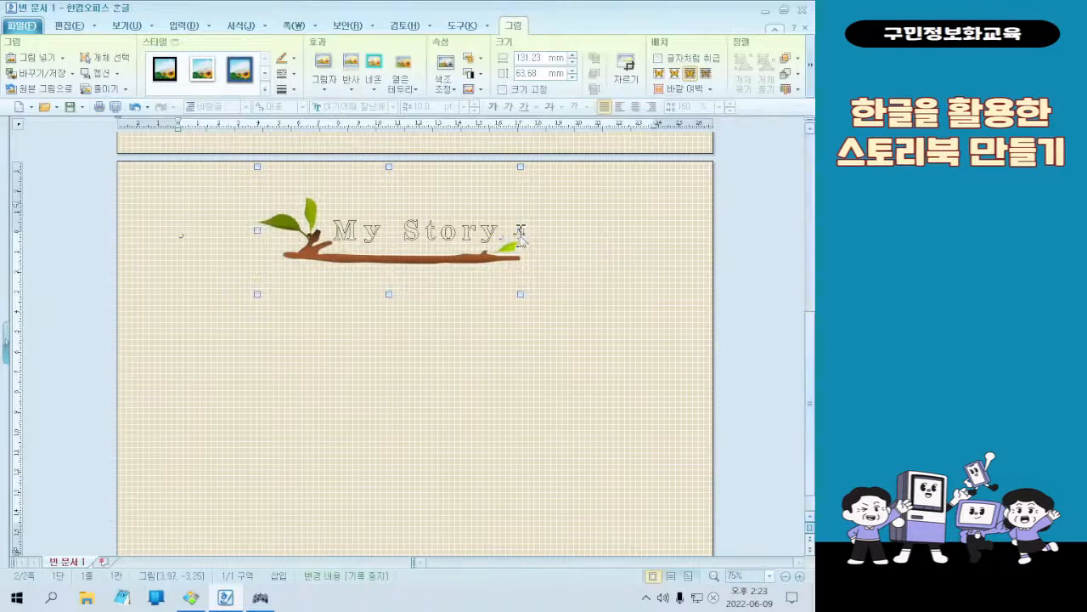
pyautogui.moveTo(521, 230); pyautogui.dragTo(541, 229)
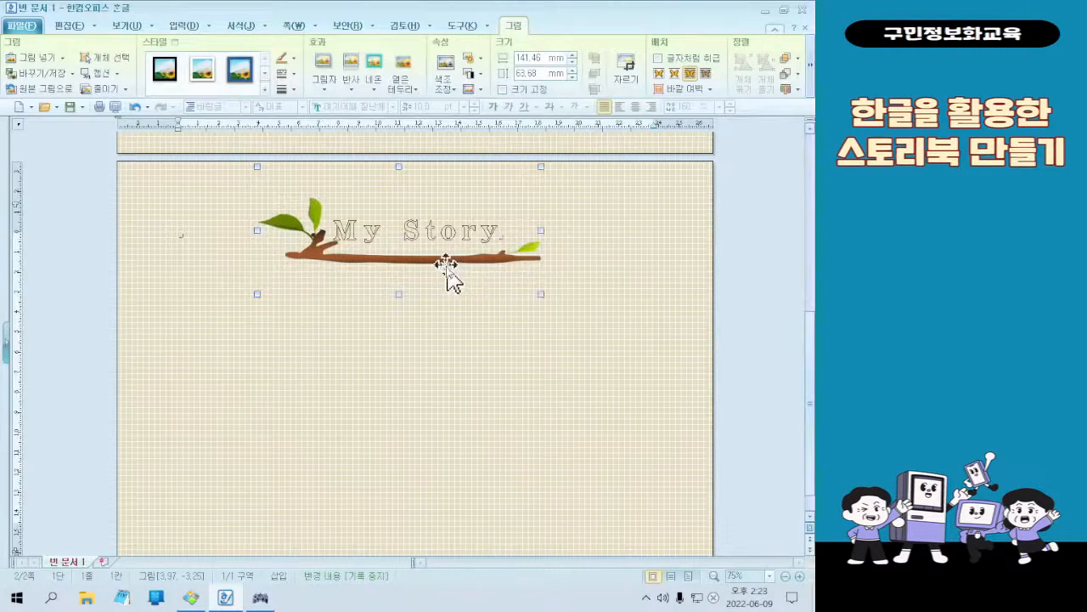
pyautogui.moveTo(445, 266); pyautogui.dragTo(439, 262)
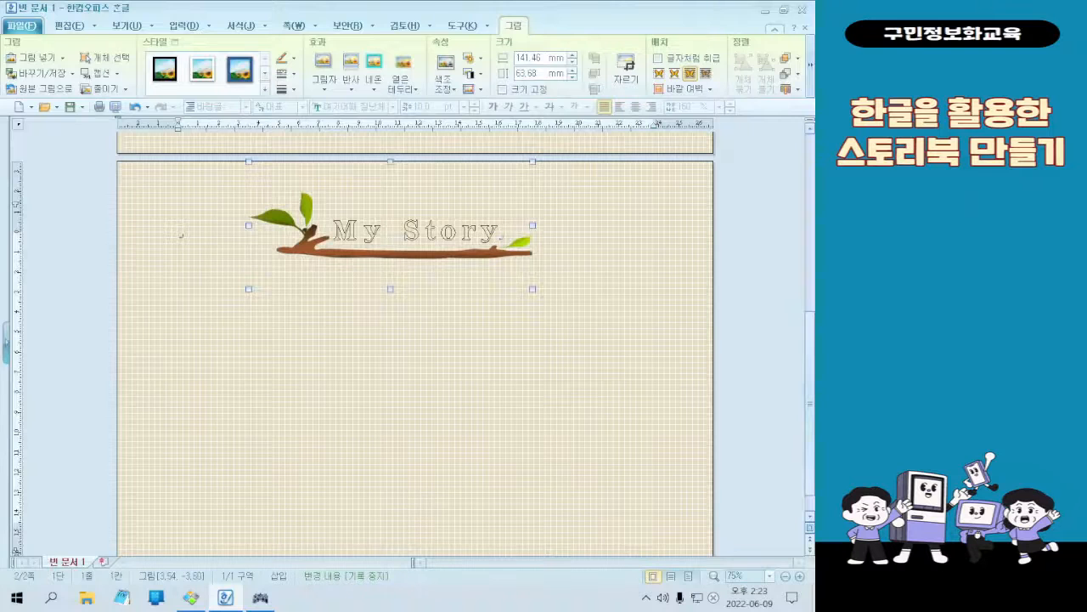
# Compare the branch with the sample image in 꿀뷰 and widen the picture on both sides to about 158 mm
pyautogui.click(260, 597)
pyautogui.click(260, 597)
pyautogui.click(191, 597)
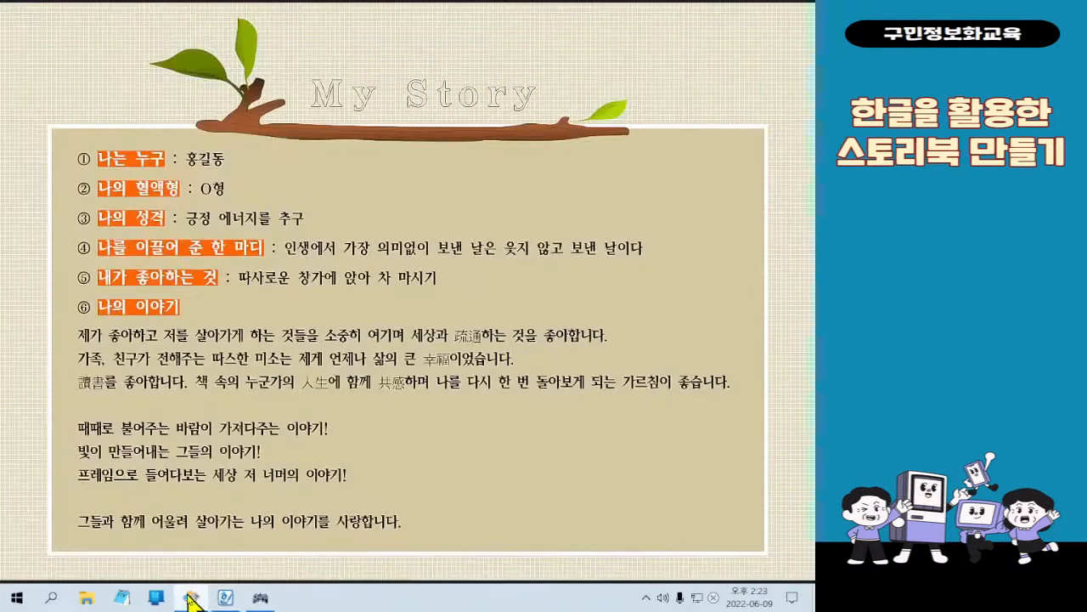
pyautogui.click(190, 597)
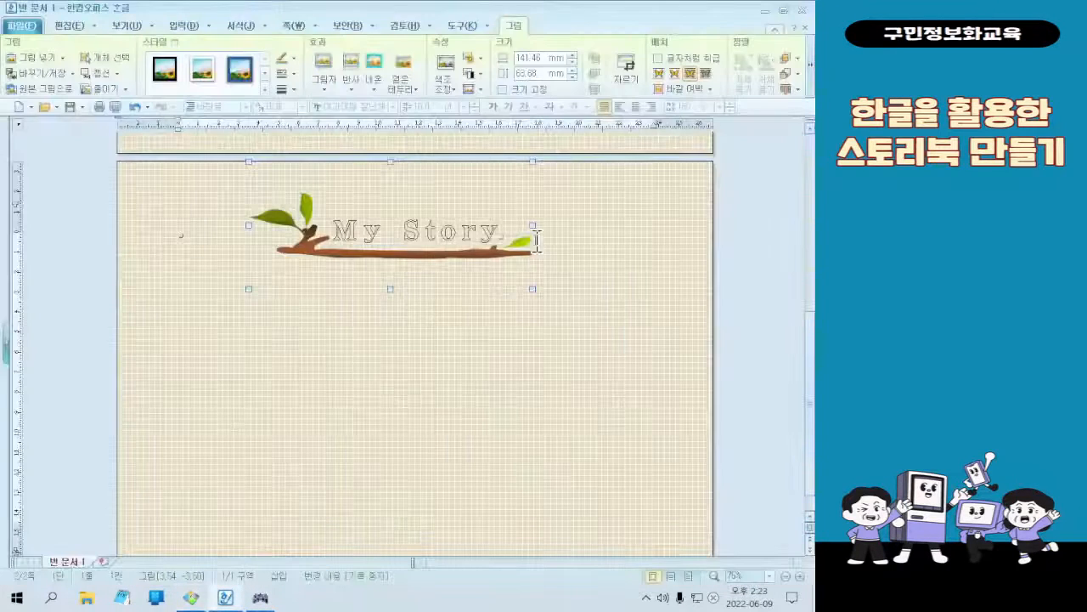
pyautogui.moveTo(546, 223); pyautogui.dragTo(553, 223)
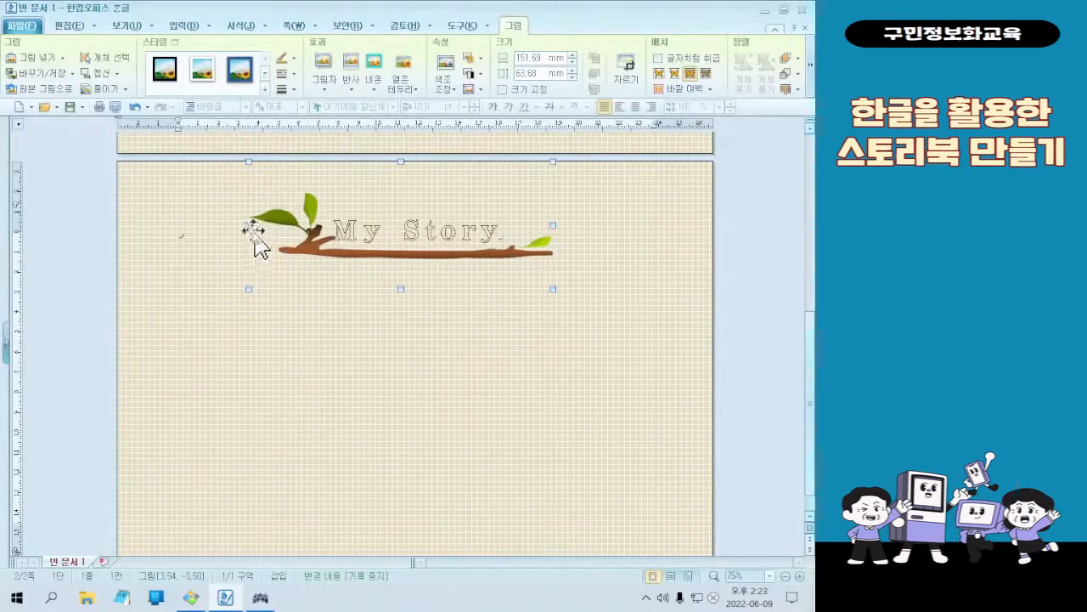
pyautogui.moveTo(244, 225); pyautogui.dragTo(237, 224)
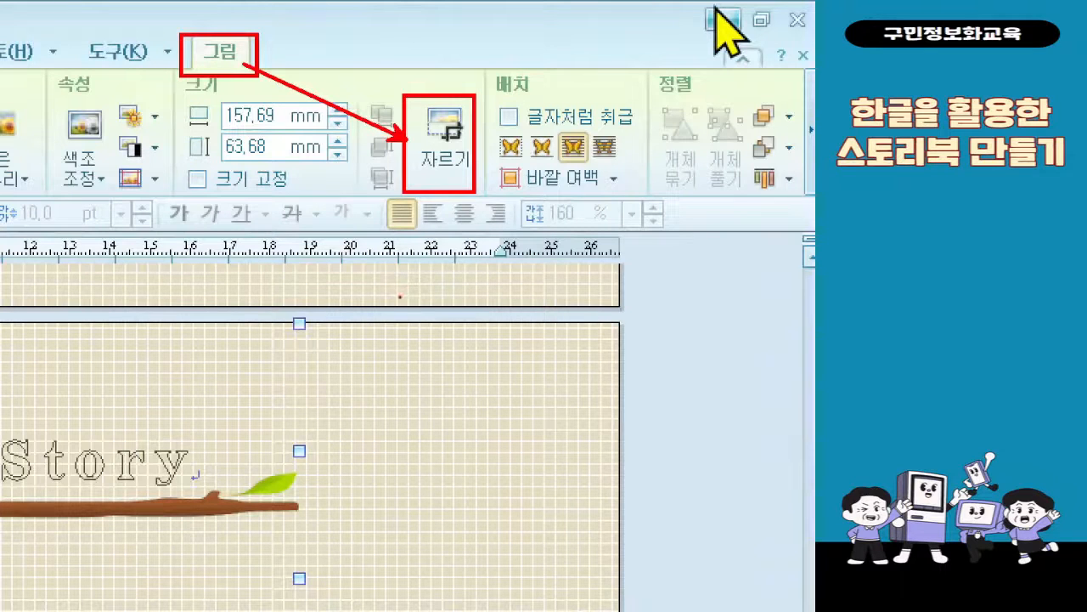
# Crop the empty areas above and below the branch so the picture is about 158 × 37 mm, then return to the title text
pyautogui.click(442, 158)
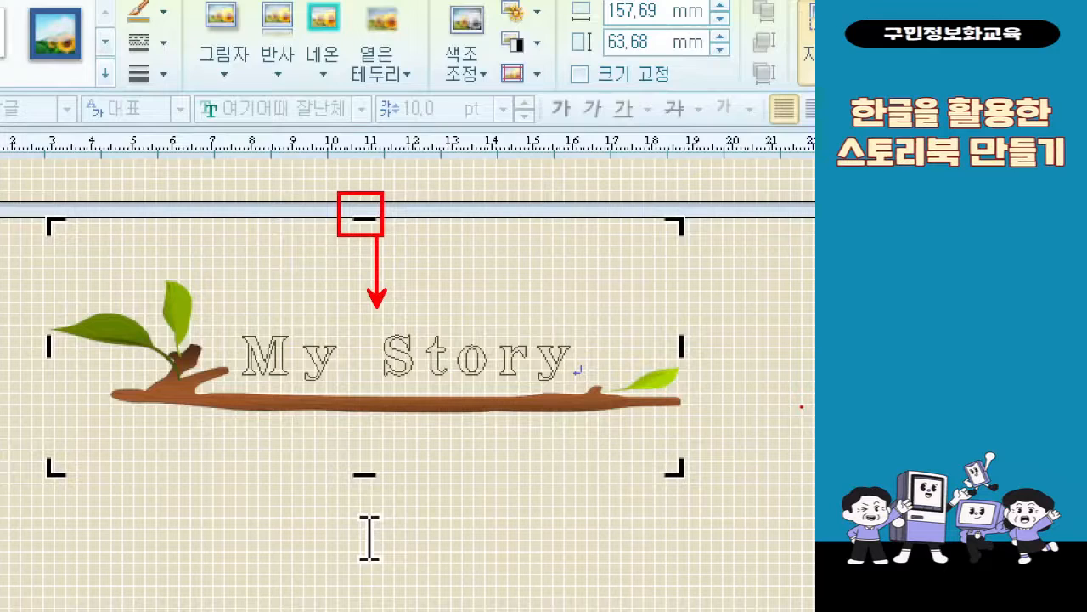
pyautogui.moveTo(362, 219); pyautogui.dragTo(359, 272)
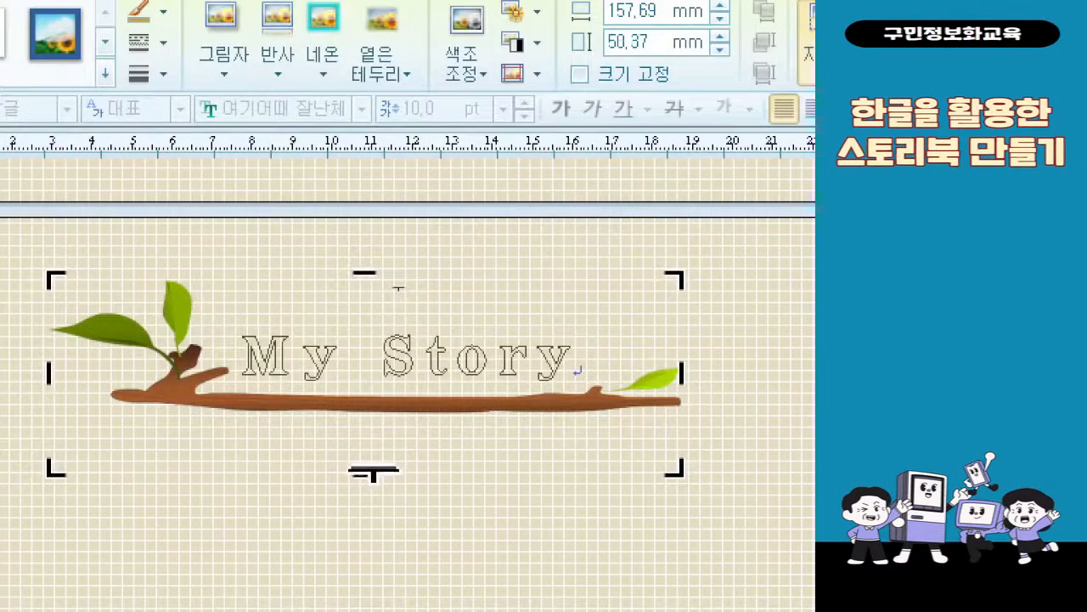
pyautogui.moveTo(374, 474); pyautogui.dragTo(377, 430)
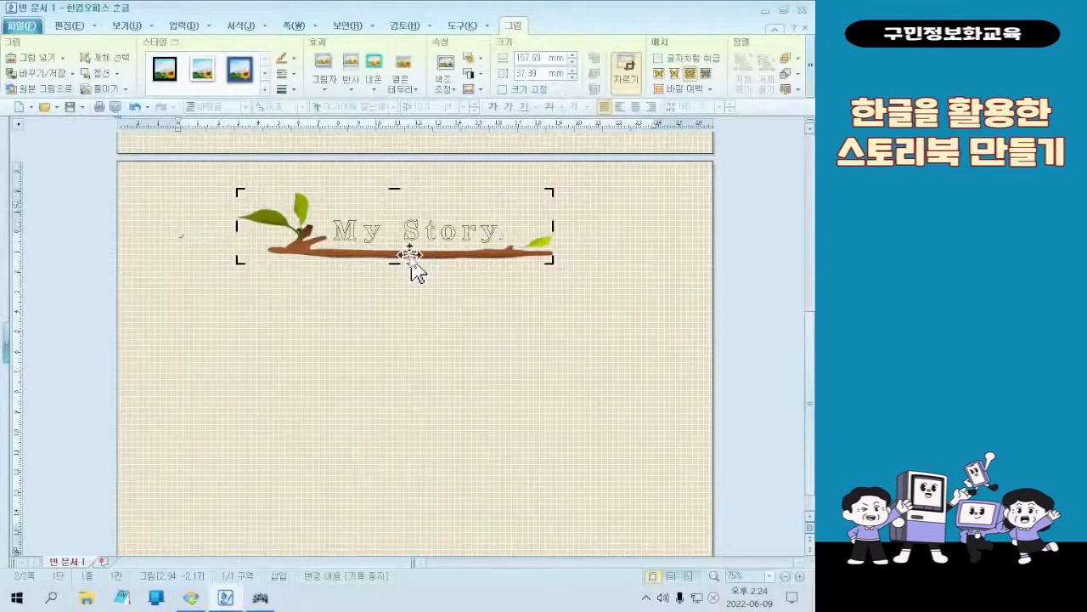
pyautogui.click(444, 547)
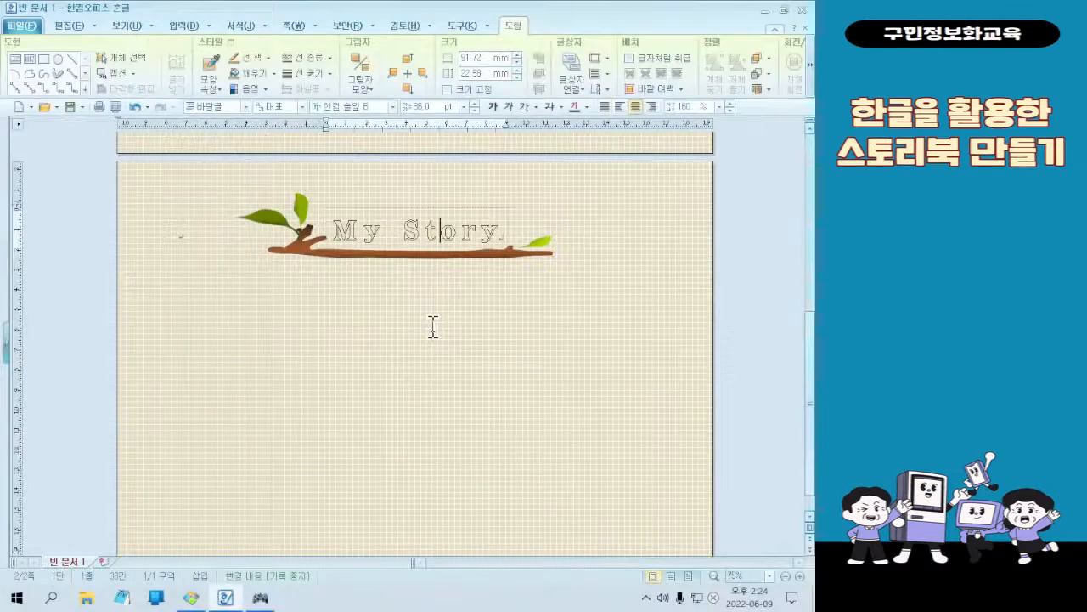
pyautogui.click(491, 221)
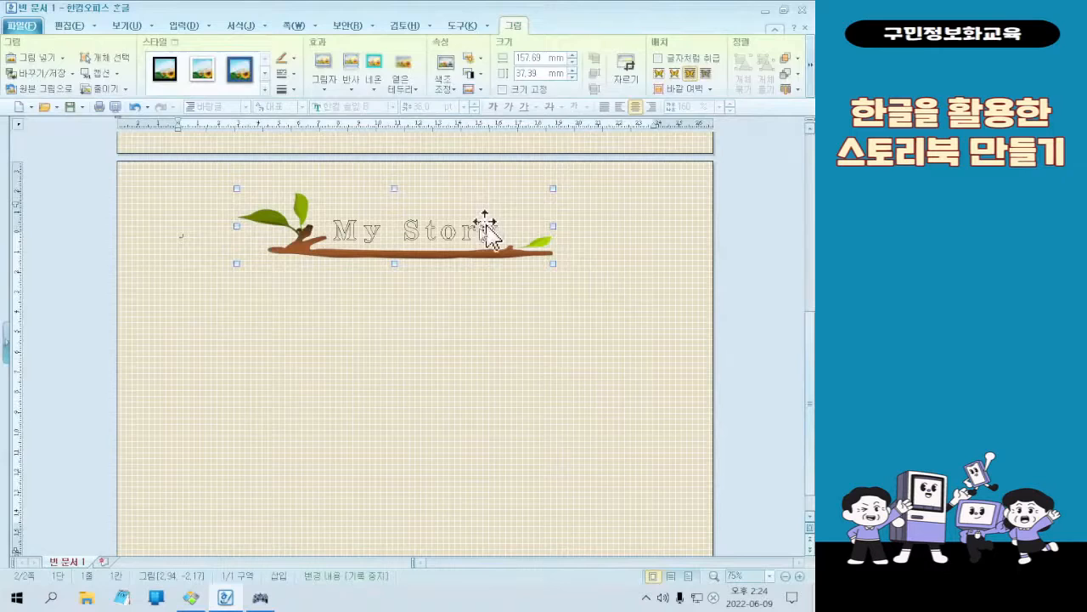
pyautogui.click(440, 231)
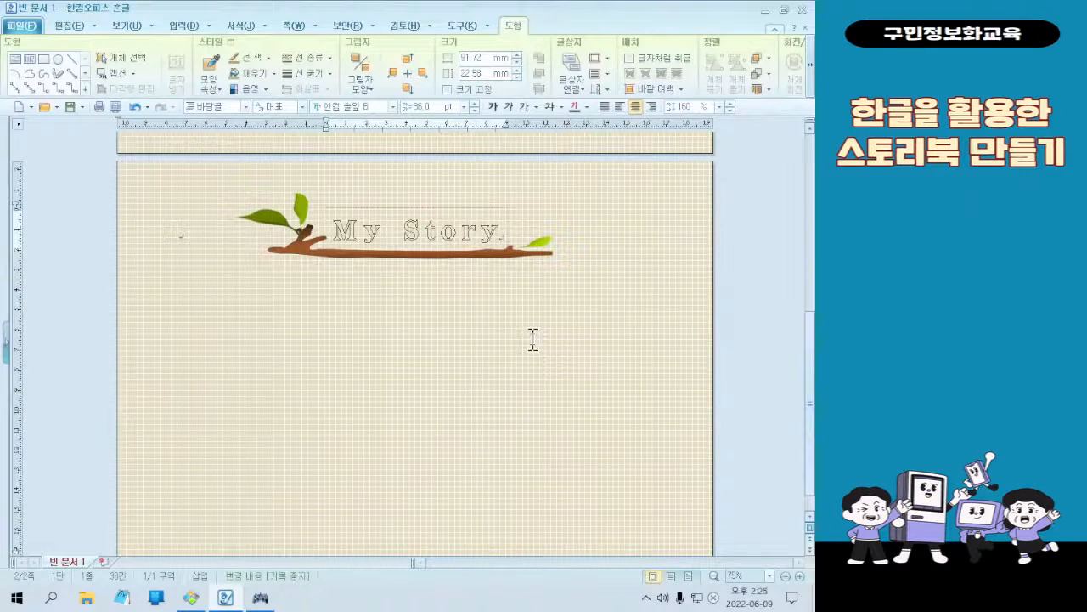
pyautogui.scroll(-1, 577, 278)
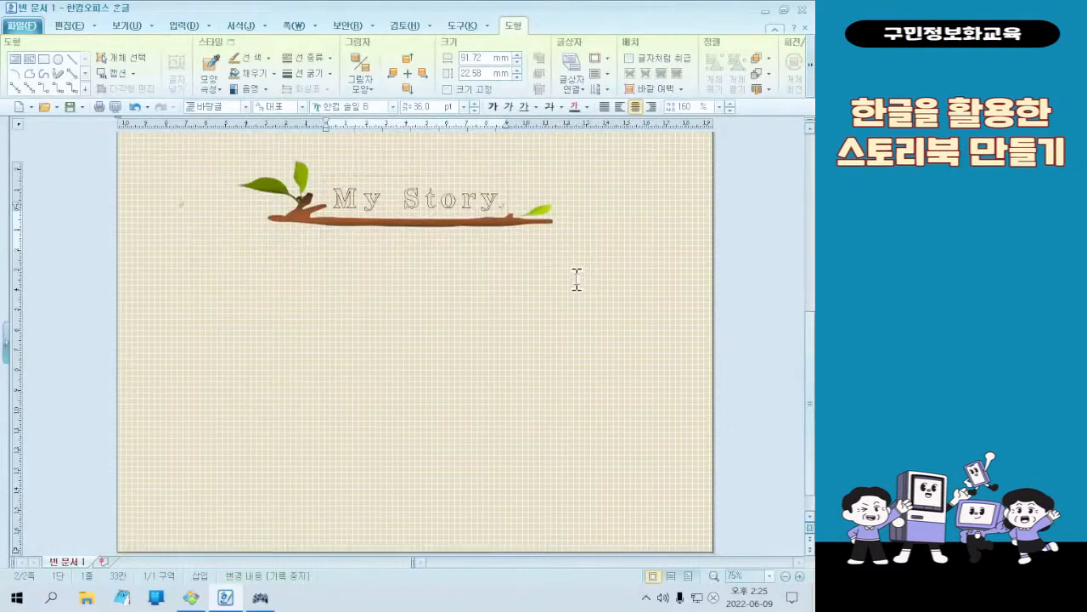
pyautogui.scroll(3, 577, 278)
pyautogui.scroll(-3, 577, 279)
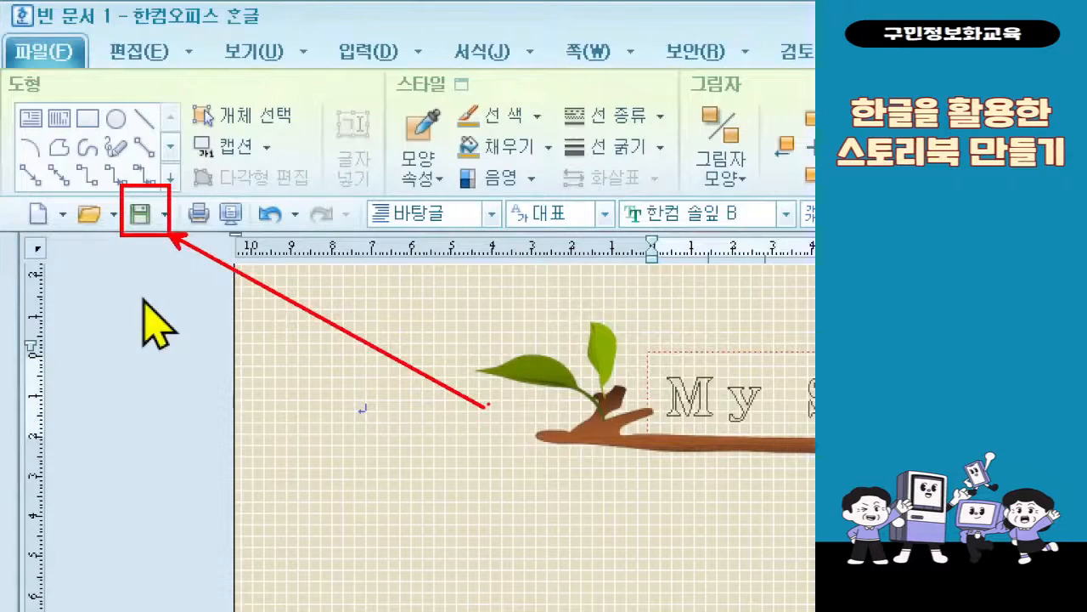
# Save the document in the 문서 folder under the file name 03 나의 스토리
pyautogui.click(139, 214)
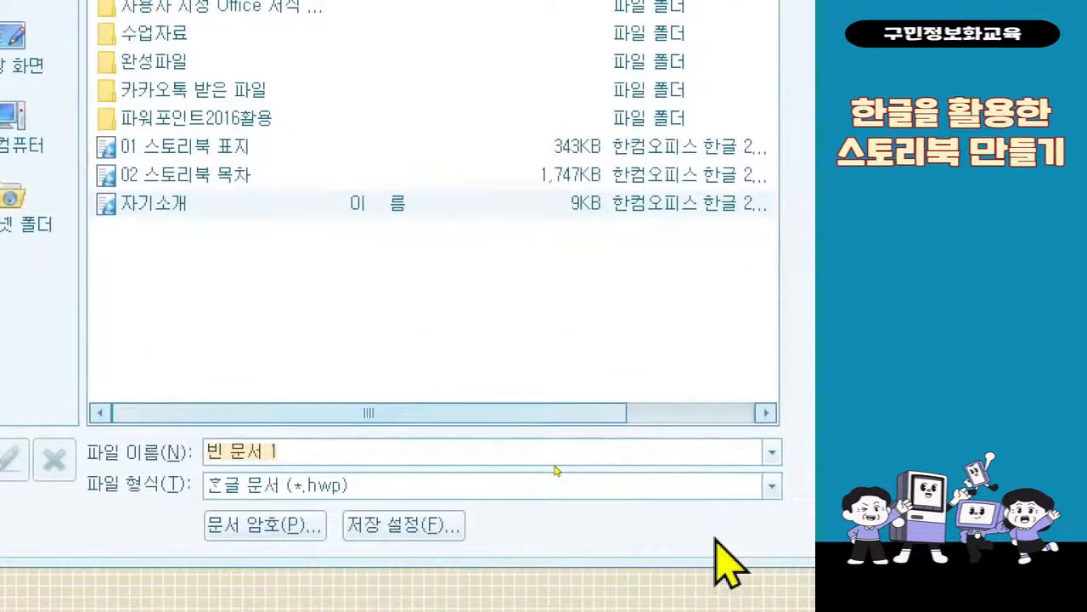
pyautogui.write('03 나의 스토')
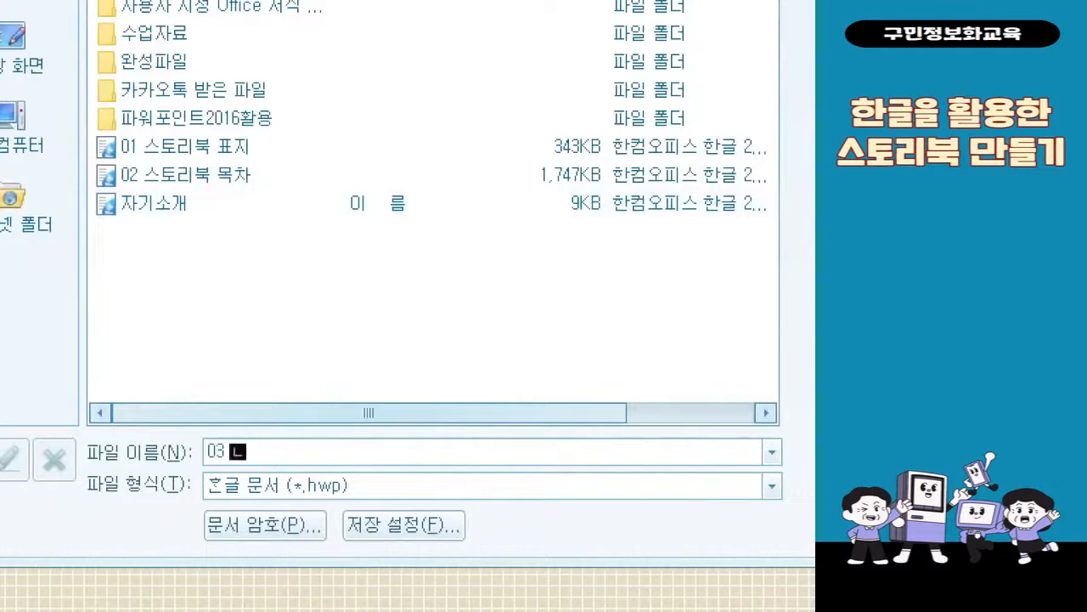
pyautogui.write('리')
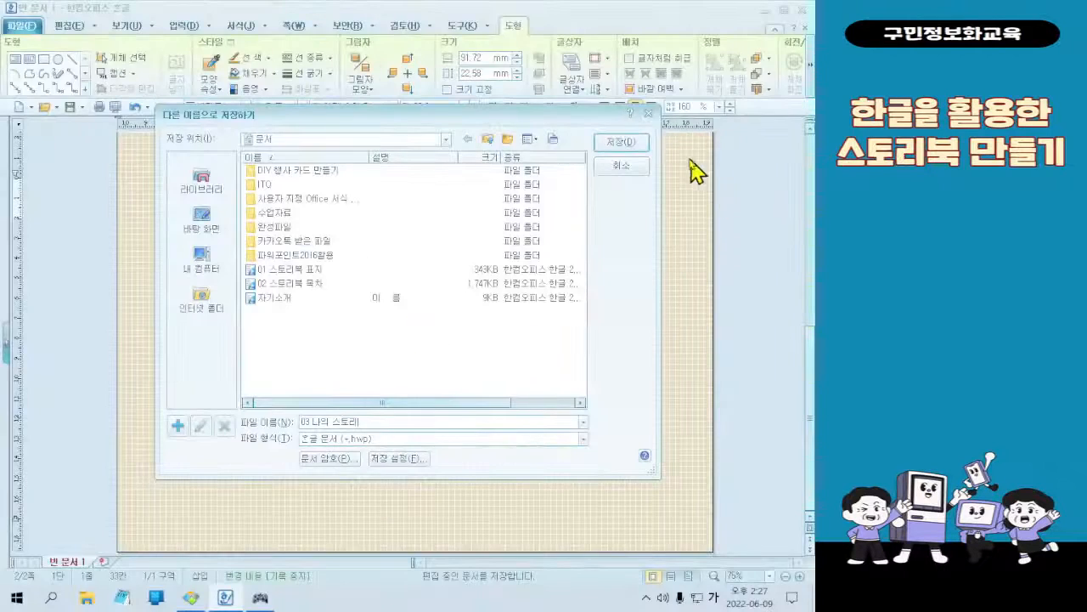
pyautogui.click(620, 142)
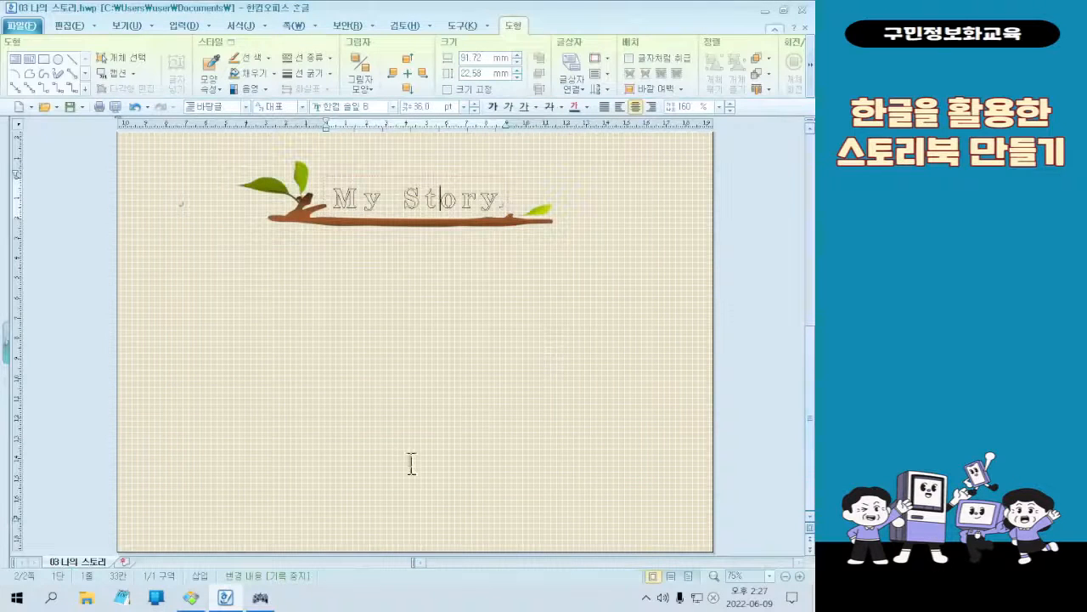
# Check the body text area on the sample image in 꿀뷰 and draw a text box about 225 × 150 mm directly below the branch
pyautogui.click(190, 597)
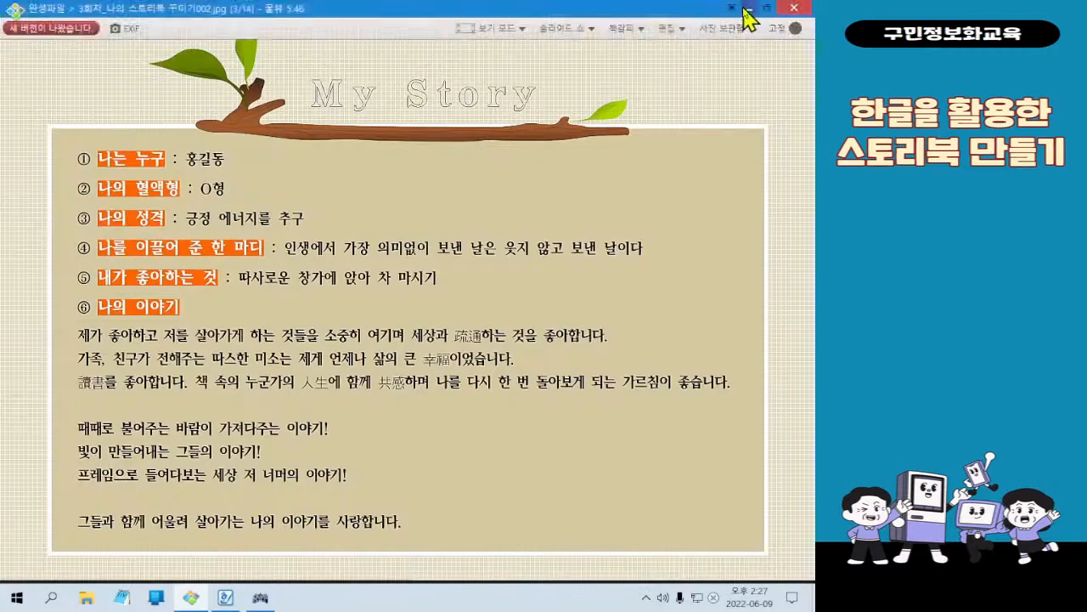
pyautogui.click(744, 8)
pyautogui.click(236, 236)
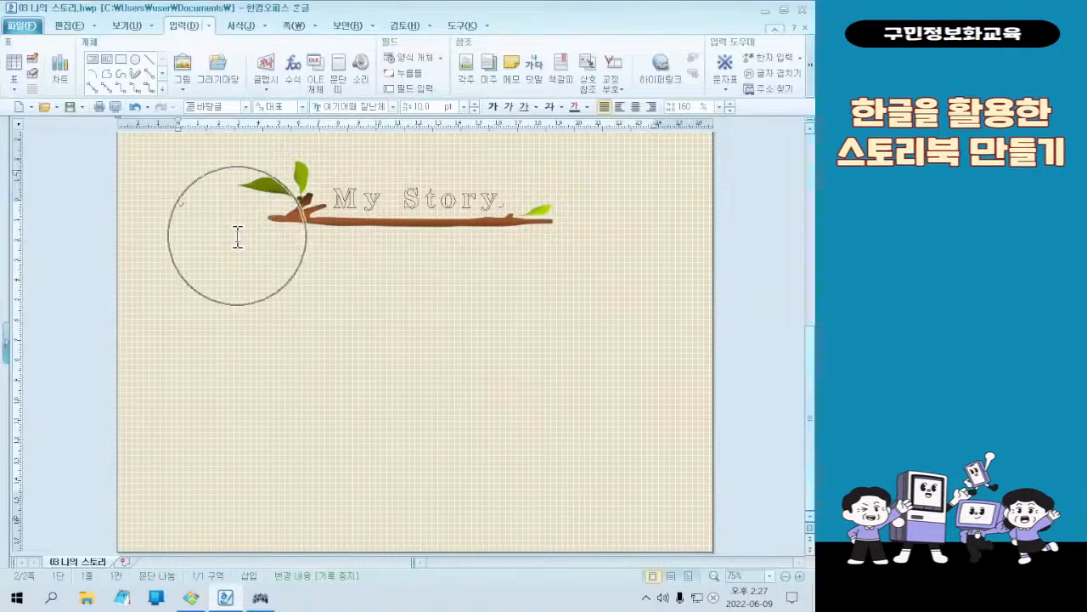
pyautogui.click(237, 237)
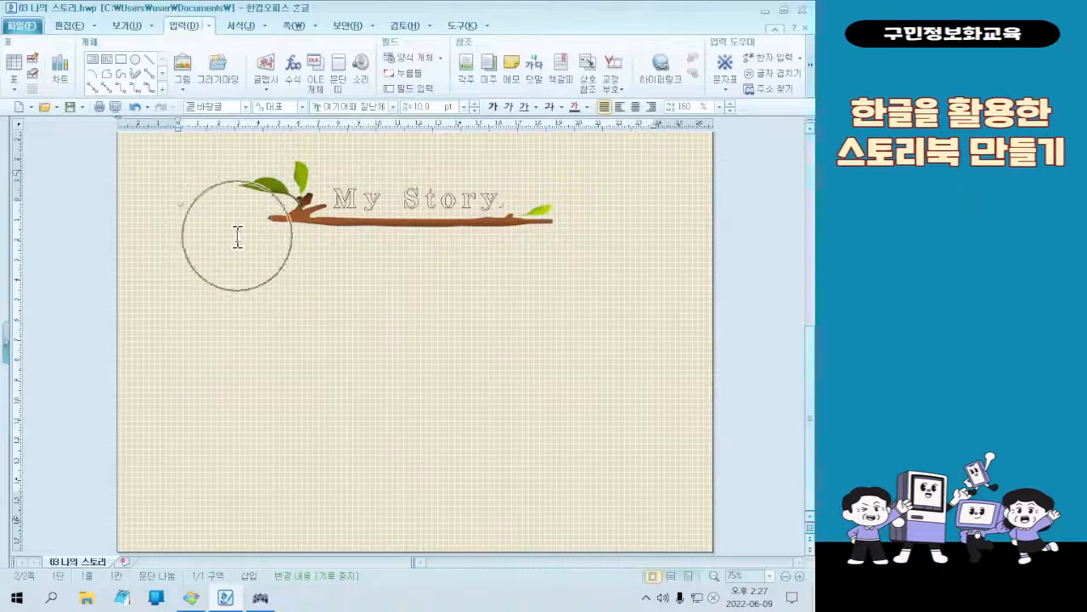
pyautogui.hotkey('ctrl', '1')
pyautogui.click(83, 3)
pyautogui.moveTo(238, 23); pyautogui.dragTo(336, 80)
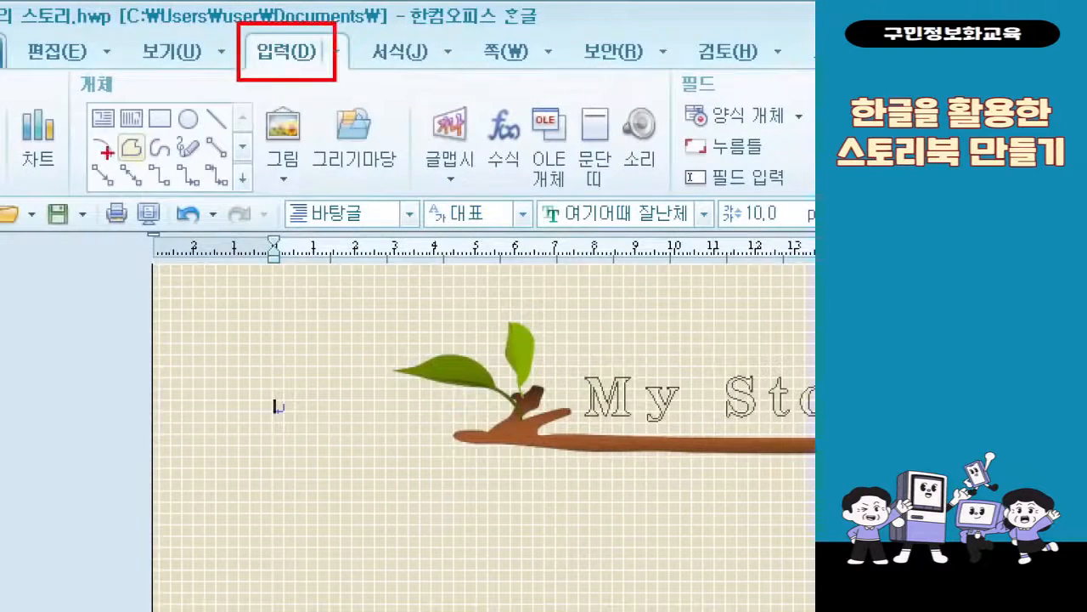
pyautogui.moveTo(88, 103)
pyautogui.mouseDown()
pyautogui.moveTo(126, 134)
pyautogui.moveTo(270, 83)
pyautogui.mouseUp()
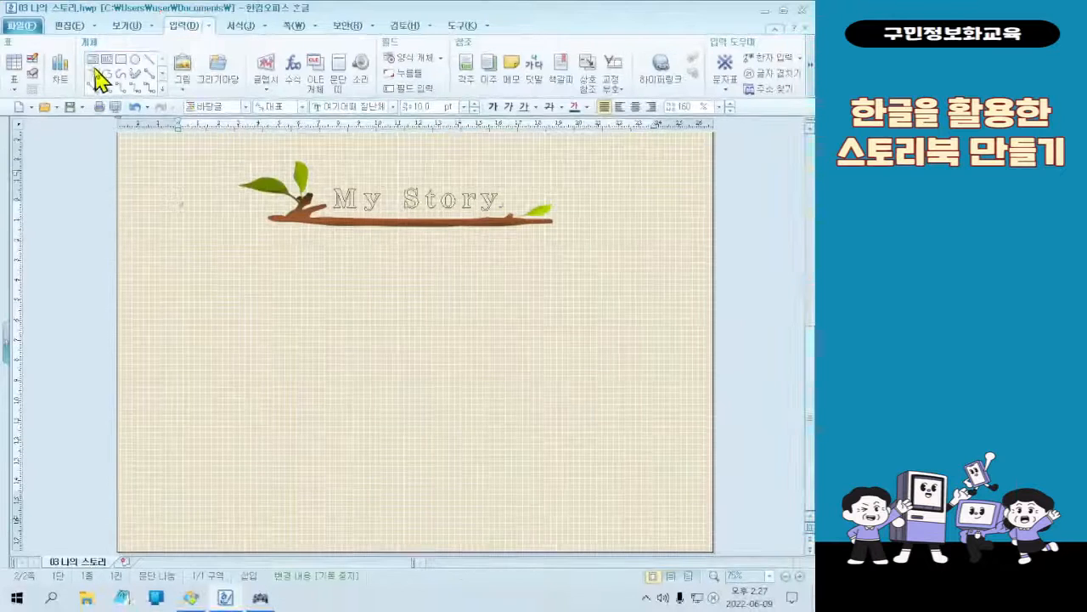
pyautogui.click(94, 68)
pyautogui.moveTo(195, 226); pyautogui.dragTo(647, 527)
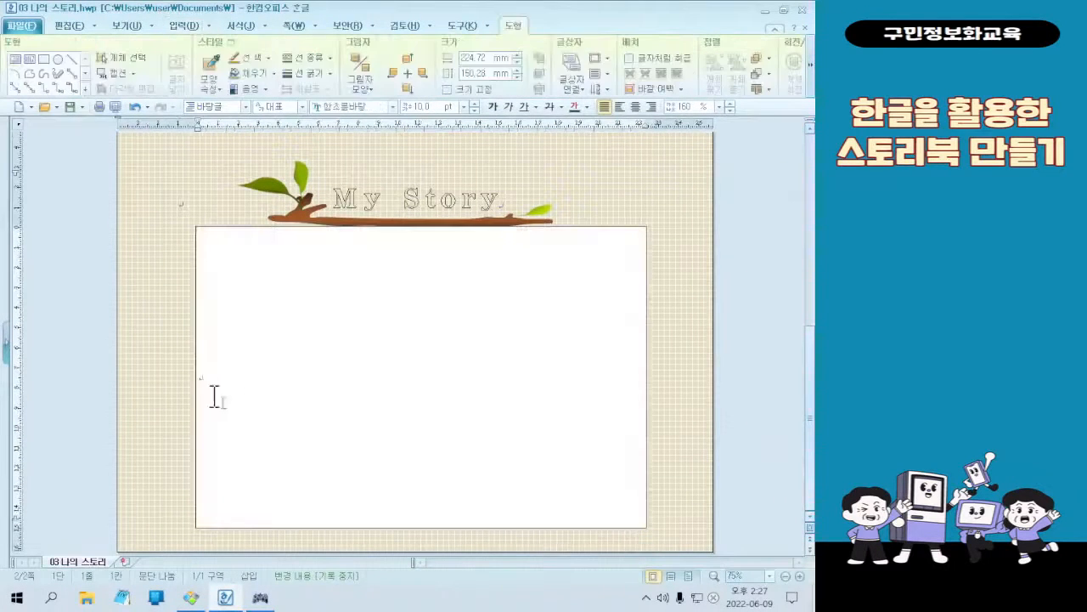
pyautogui.hotkey('ctrl', '2')
pyautogui.moveTo(632, 510); pyautogui.dragTo(204, 244)
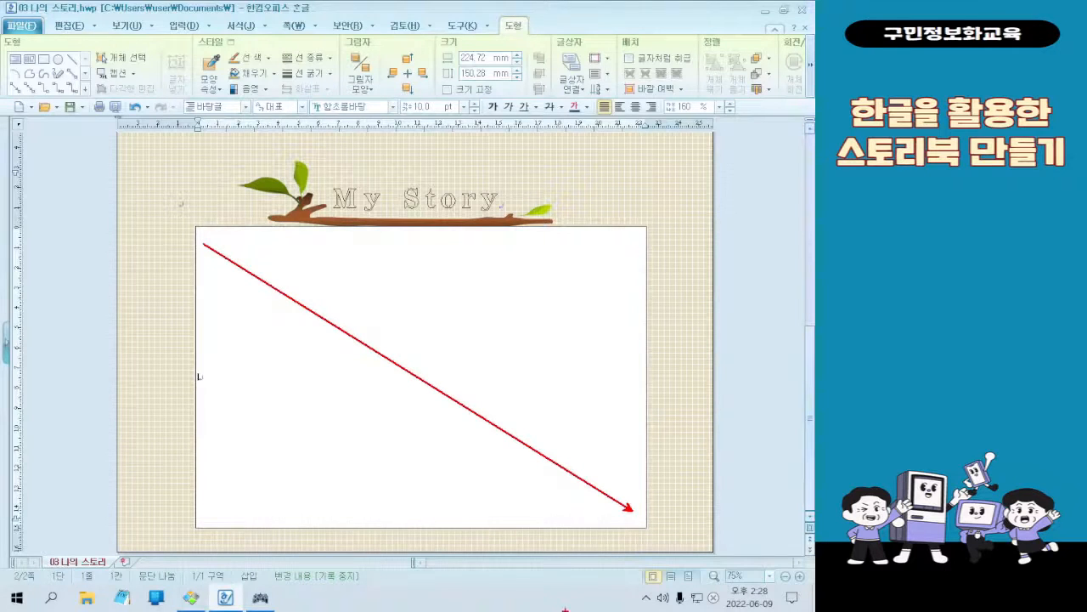
pyautogui.hotkey('ctrl', 'z')
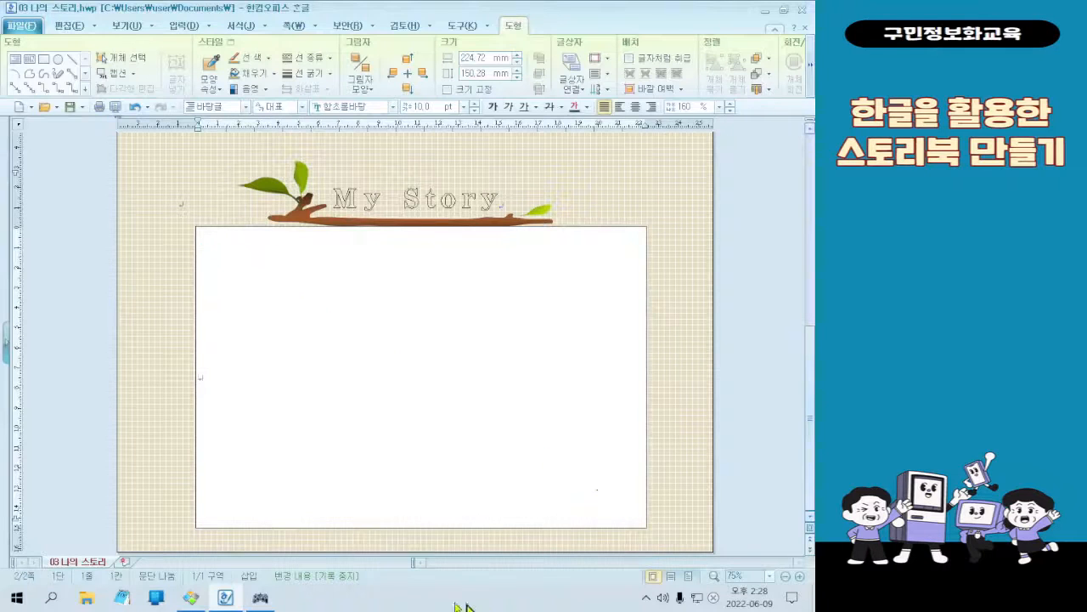
pyautogui.click(322, 379)
# Open the Windows 문서 folder in File Explorer and switch to the 바탕 화면 folder
pyautogui.click(15, 599)
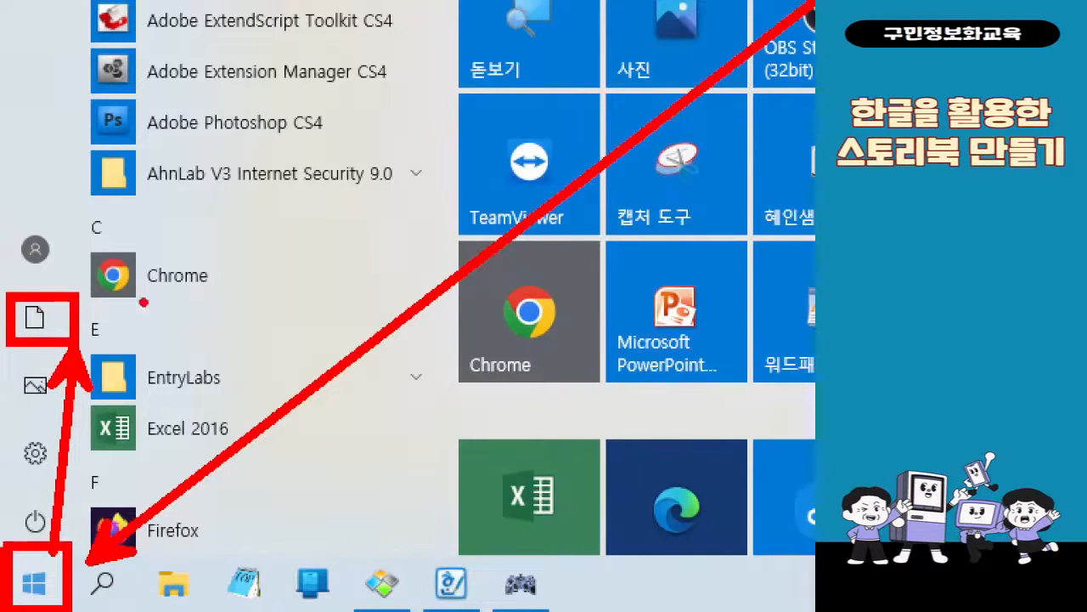
pyautogui.press('Escape')
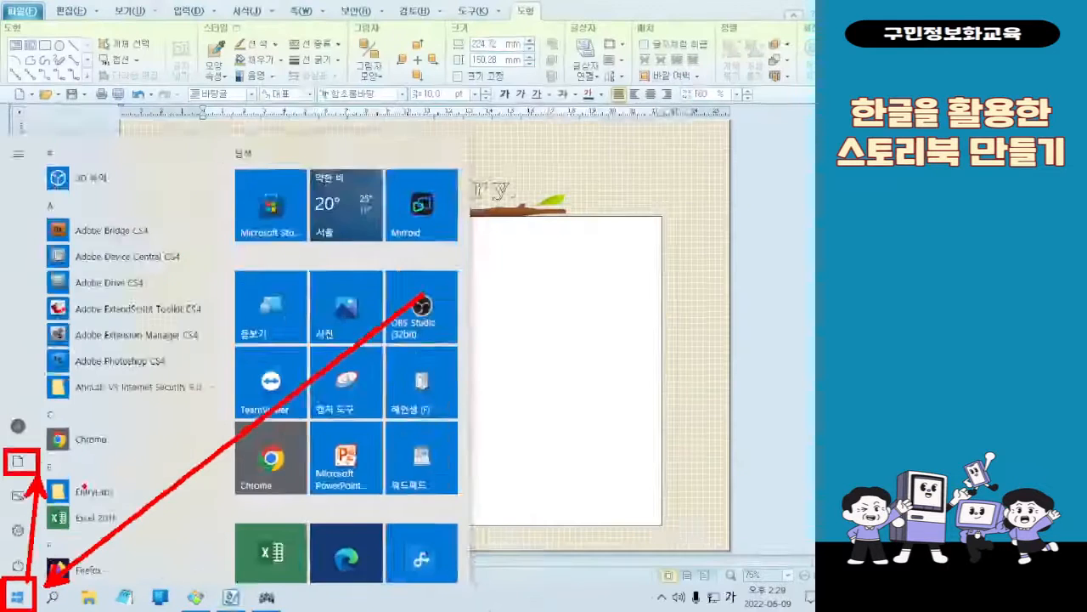
pyautogui.click(26, 598)
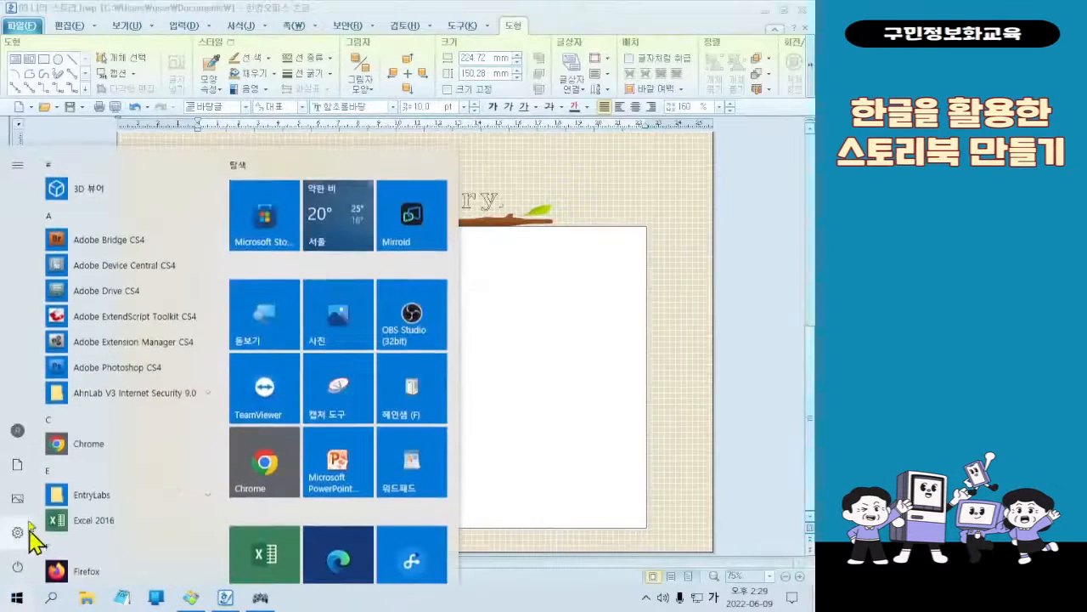
pyautogui.moveTo(32, 491)
pyautogui.click(29, 478)
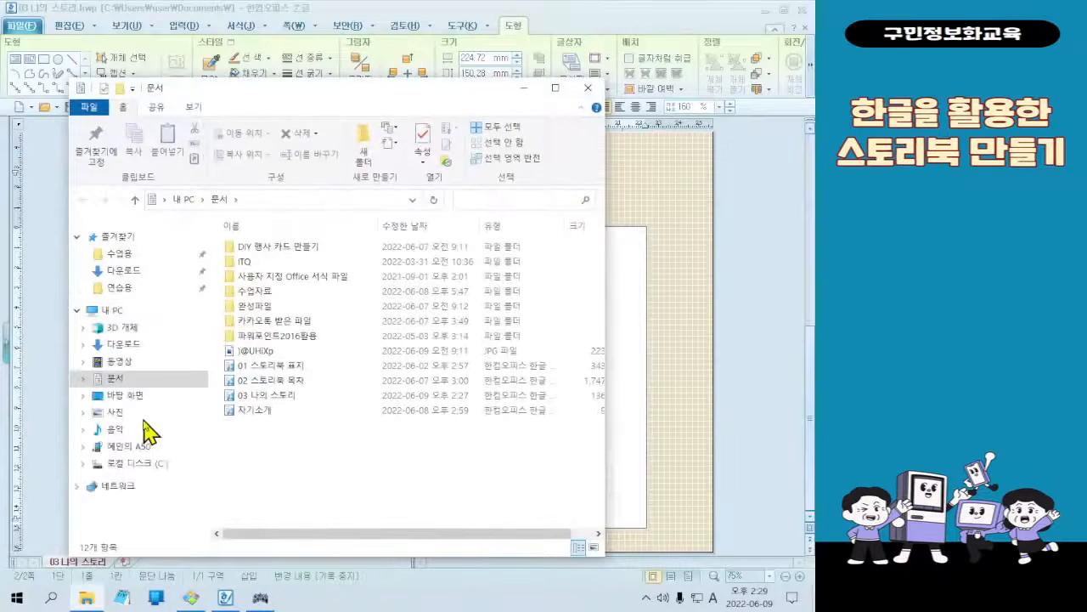
pyautogui.click(138, 397)
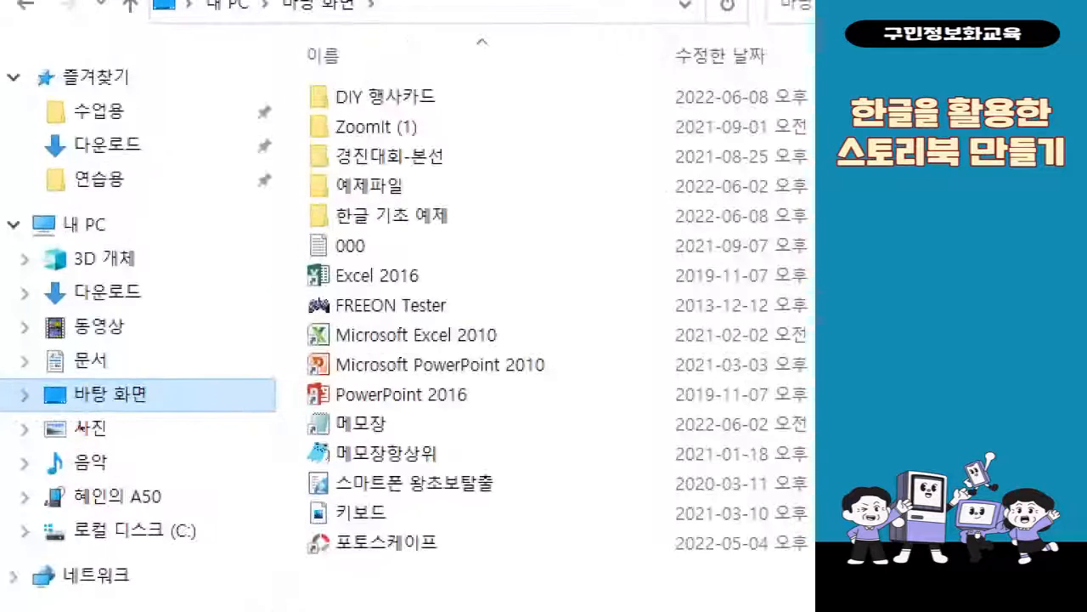
# Open the 예제파일 folder on the desktop and go into its 3회차 subfolder
pyautogui.moveTo(18, 369)
pyautogui.mouseDown()
pyautogui.moveTo(144, 398)
pyautogui.moveTo(161, 414)
pyautogui.mouseUp()
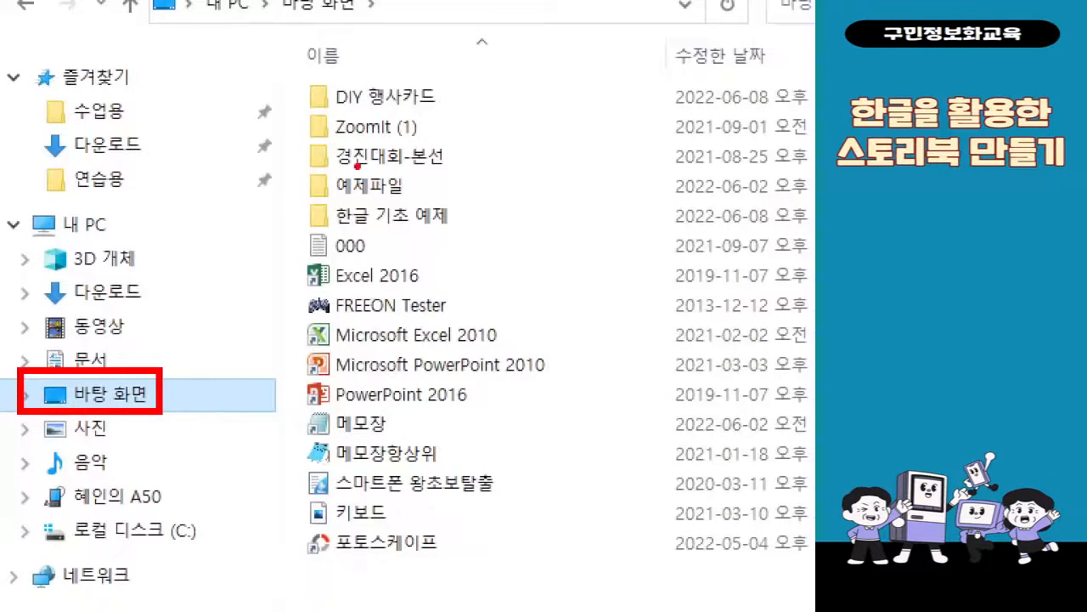
pyautogui.moveTo(303, 161); pyautogui.dragTo(430, 202)
pyautogui.moveTo(287, 202)
pyautogui.mouseDown()
pyautogui.moveTo(197, 316)
pyautogui.moveTo(153, 388)
pyautogui.moveTo(160, 400)
pyautogui.mouseUp()
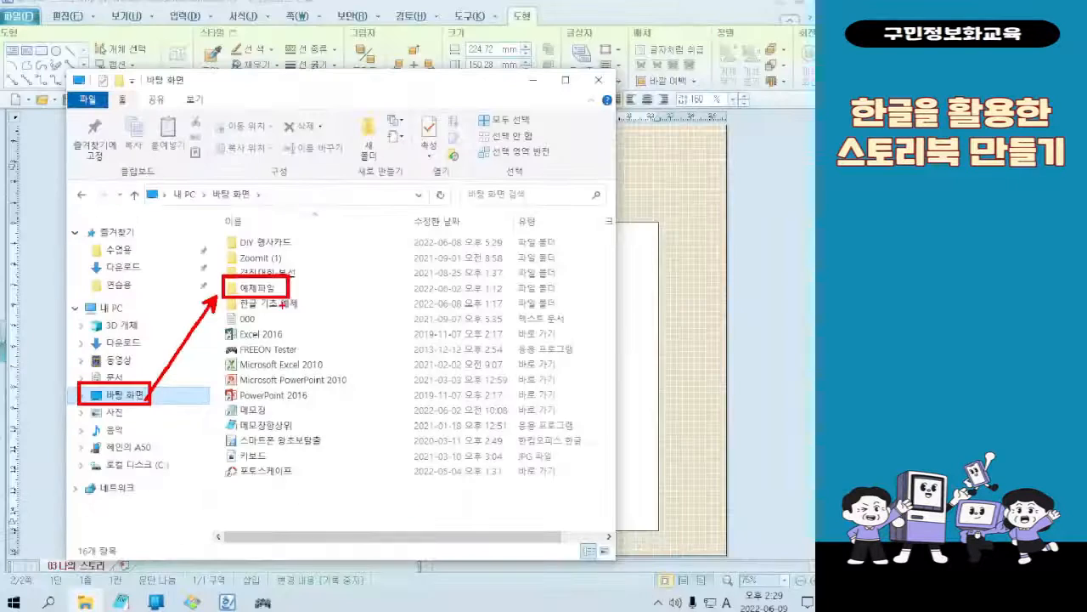
pyautogui.doubleClick(380, 194)
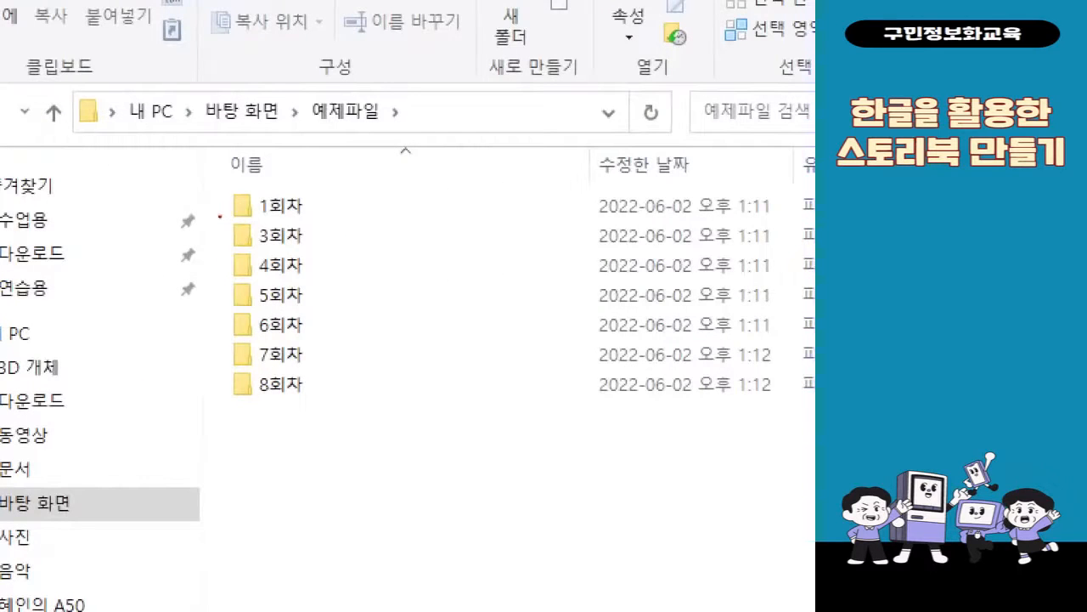
pyautogui.moveTo(220, 215); pyautogui.dragTo(316, 253)
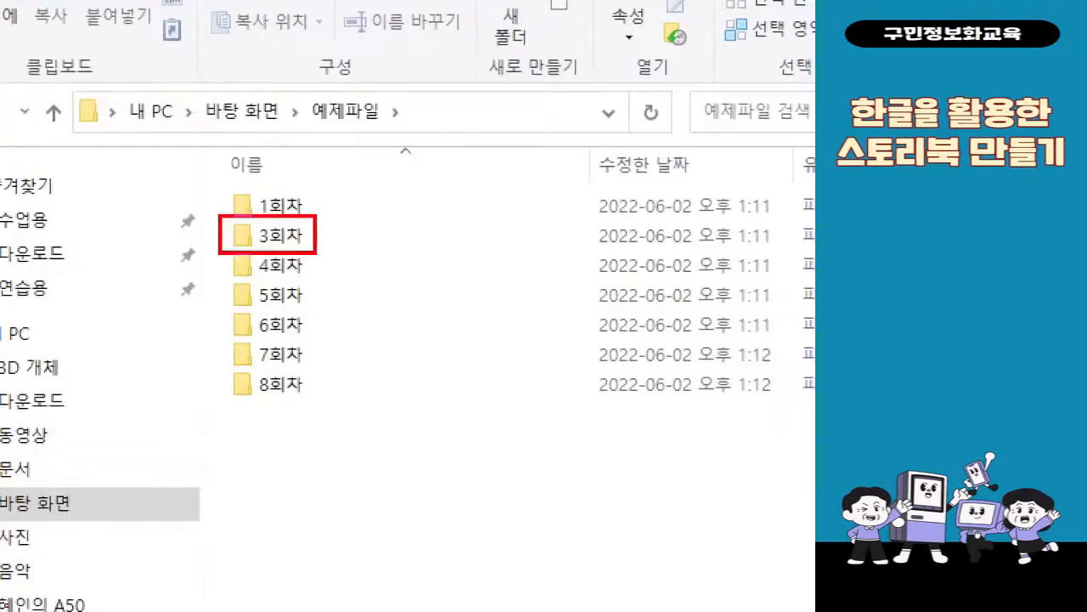
pyautogui.moveTo(274, 253)
pyautogui.mouseDown()
pyautogui.moveTo(231, 313)
pyautogui.moveTo(168, 448)
pyautogui.mouseUp()
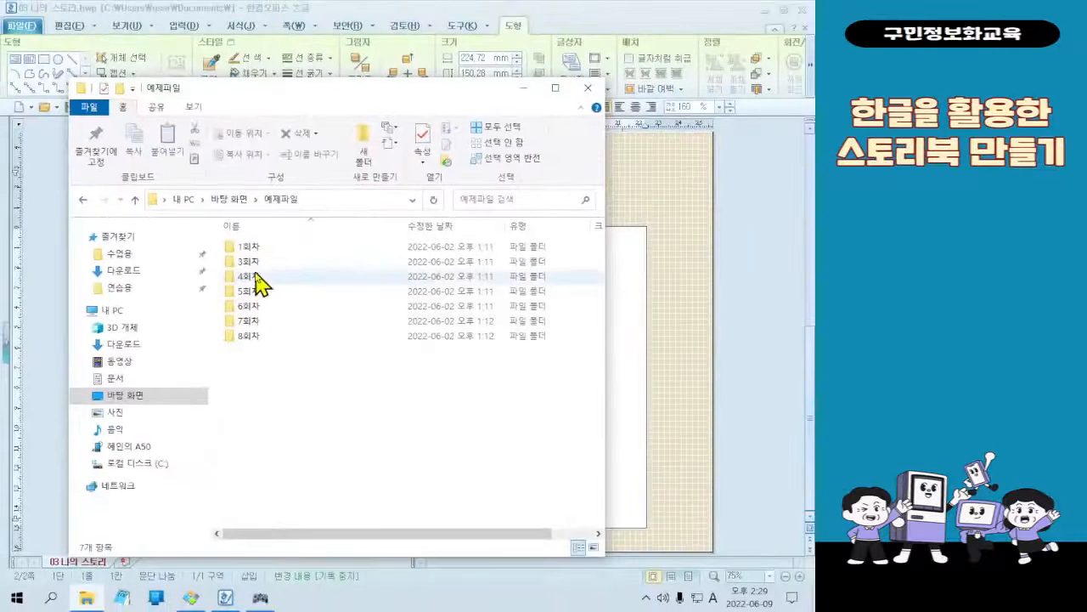
pyautogui.doubleClick(254, 265)
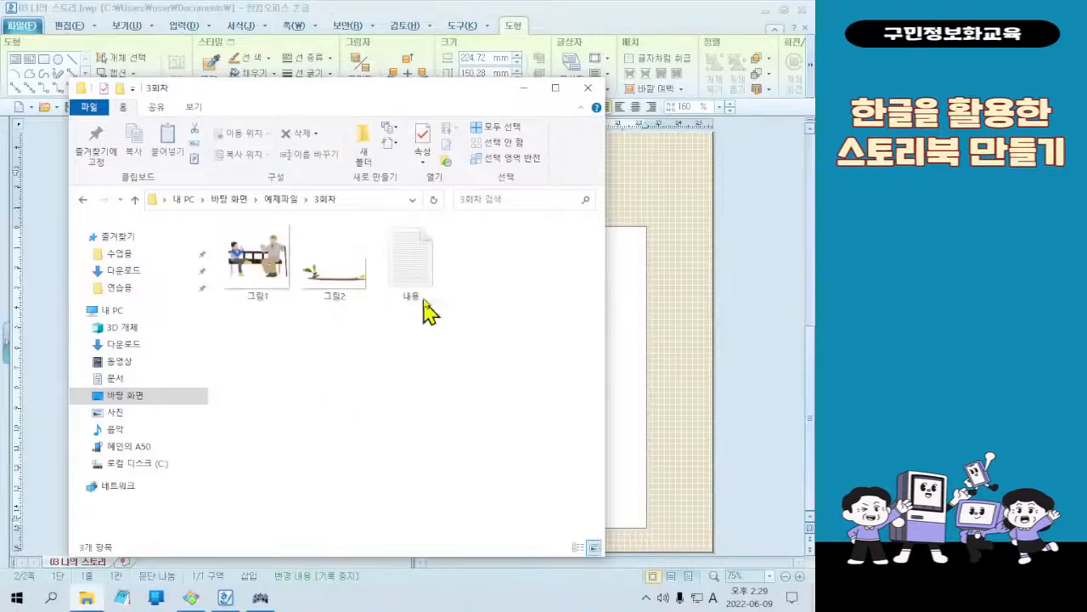
# Open the text file 내용 from the 3회차 folder in Notepad and look through its contents
pyautogui.click(428, 291)
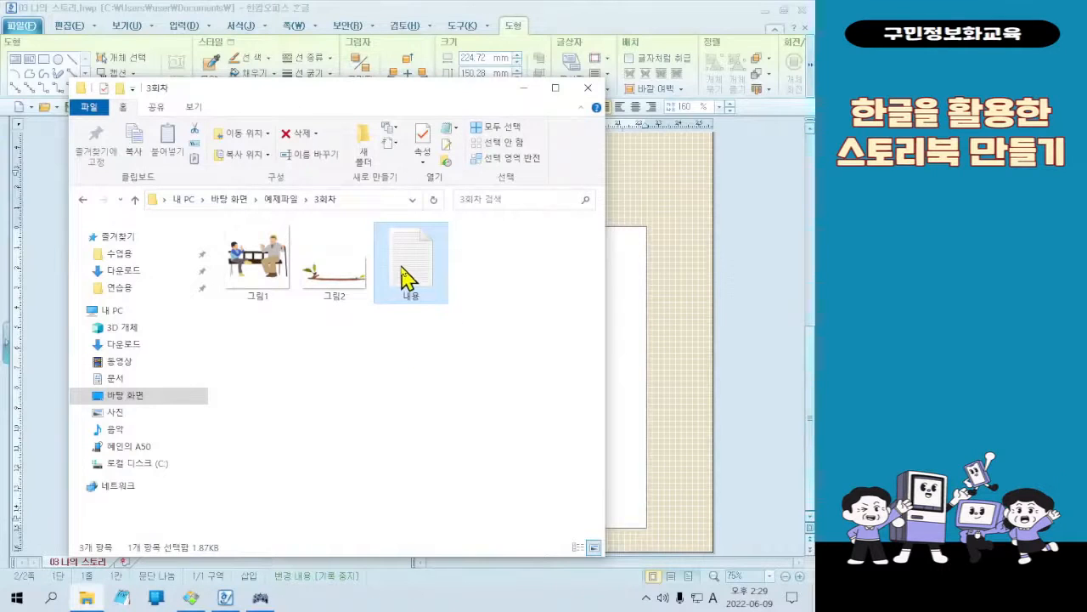
pyautogui.doubleClick(401, 268)
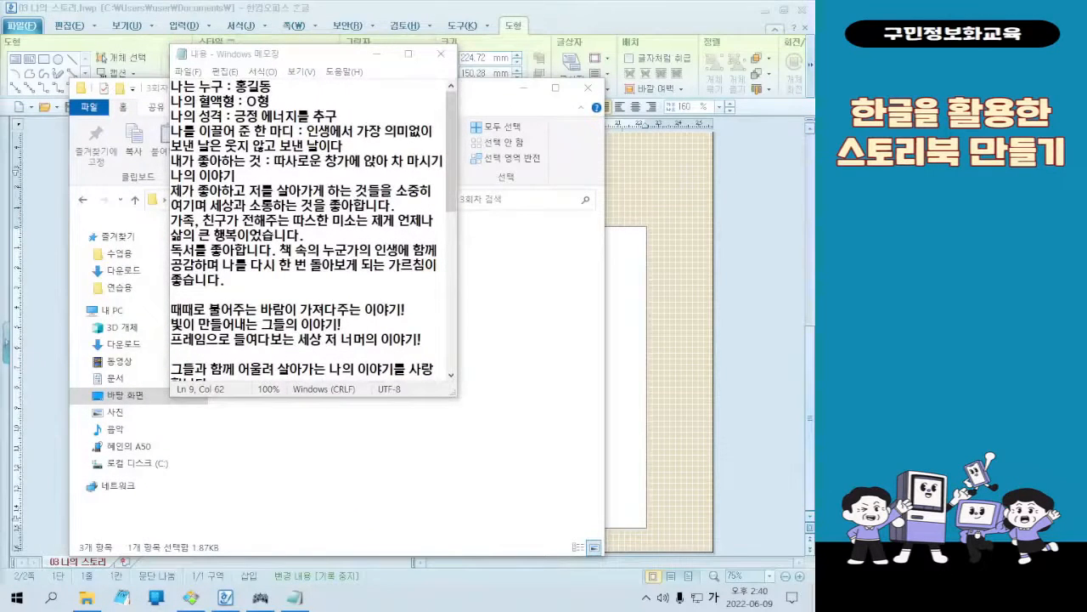
pyautogui.click(377, 309)
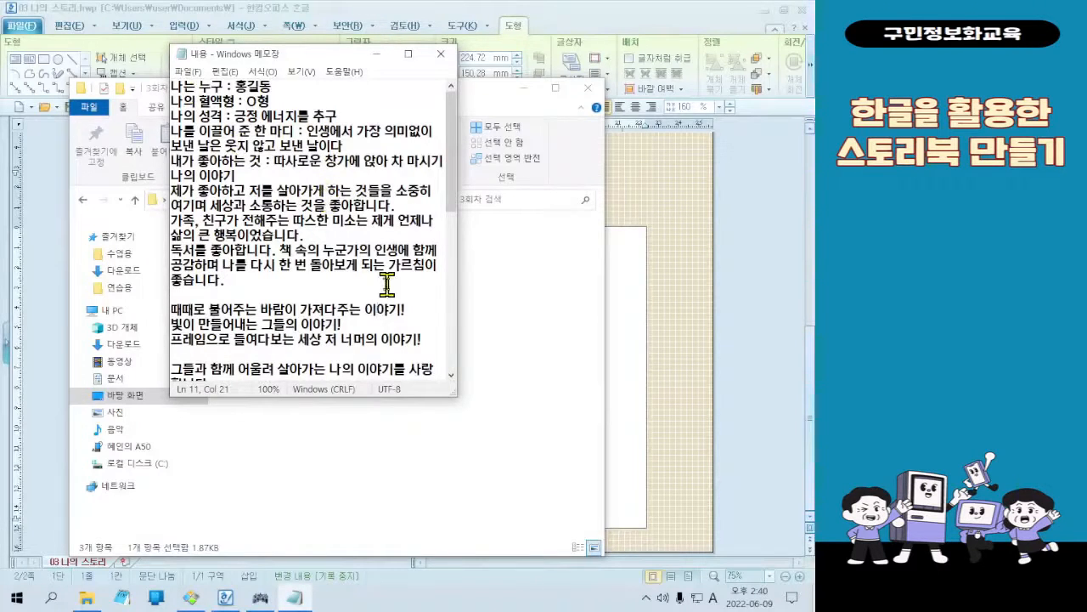
pyautogui.scroll(-6, 387, 285)
pyautogui.scroll(6, 323, 220)
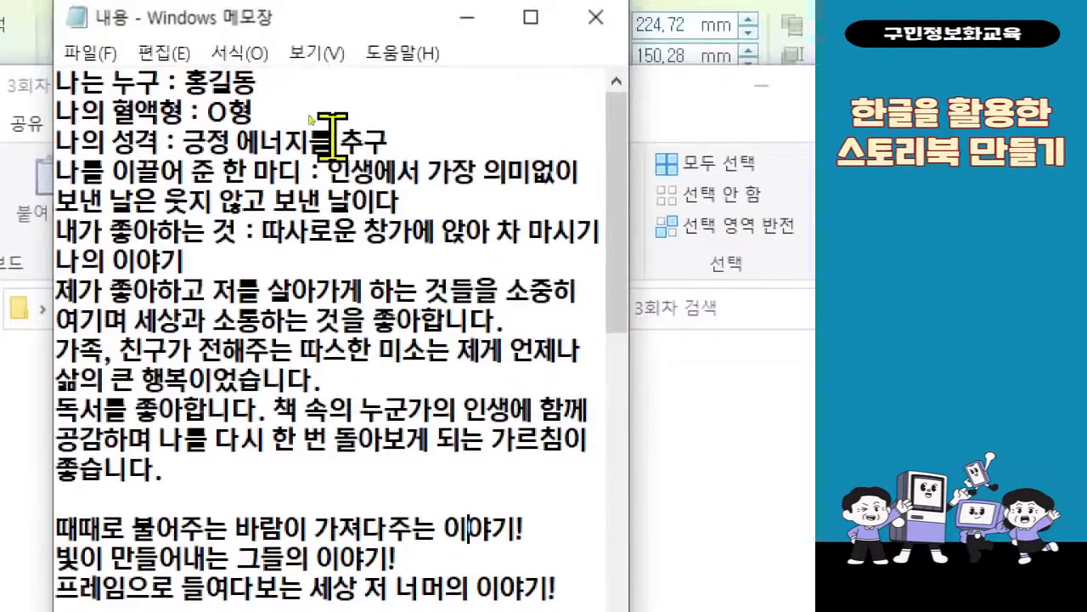
# Select all of the text in the 내용 file in Notepad and copy it
pyautogui.rightClick(333, 78)
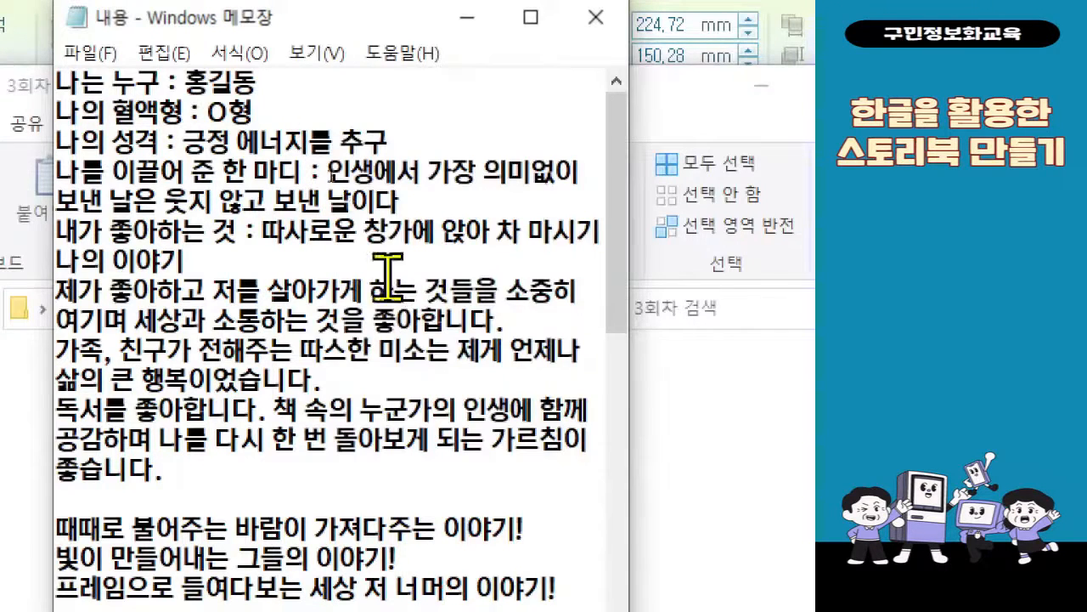
pyautogui.rightClick(384, 263)
pyautogui.click(497, 457)
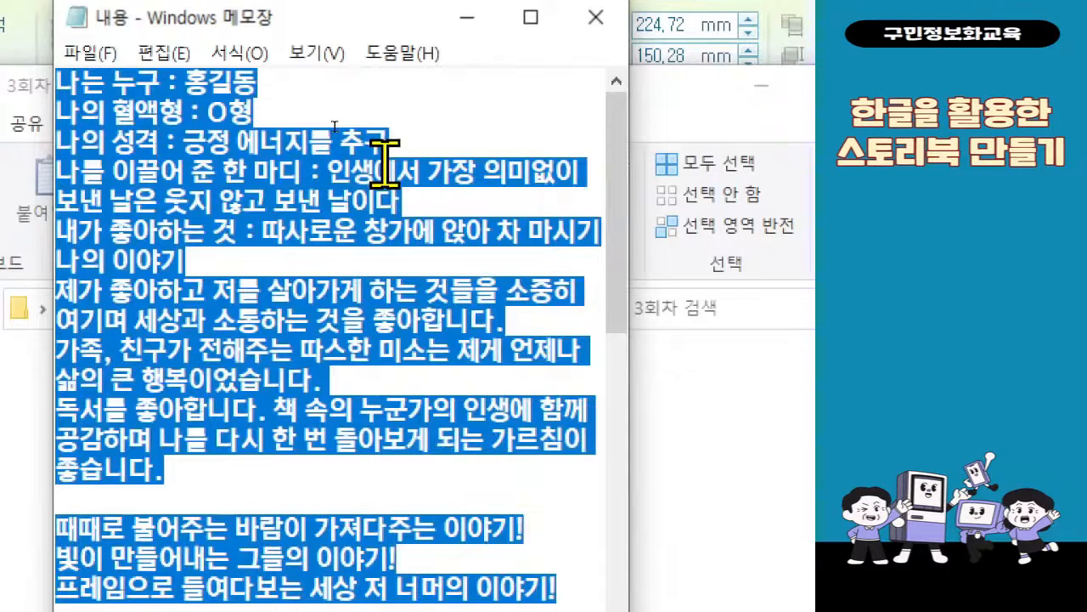
pyautogui.rightClick(200, 194)
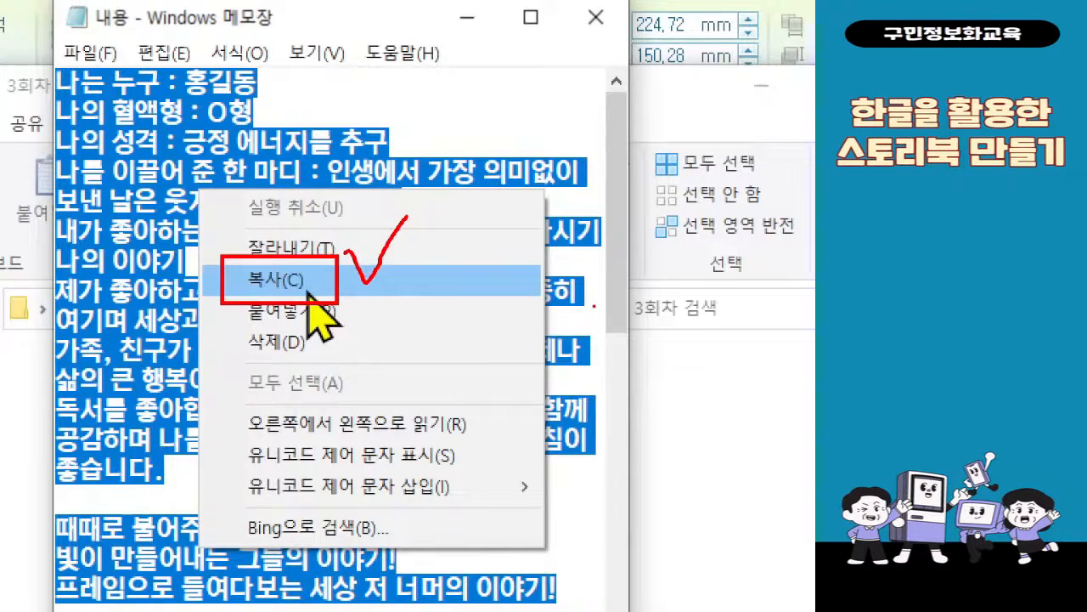
pyautogui.click(308, 293)
pyautogui.rightClick(313, 191)
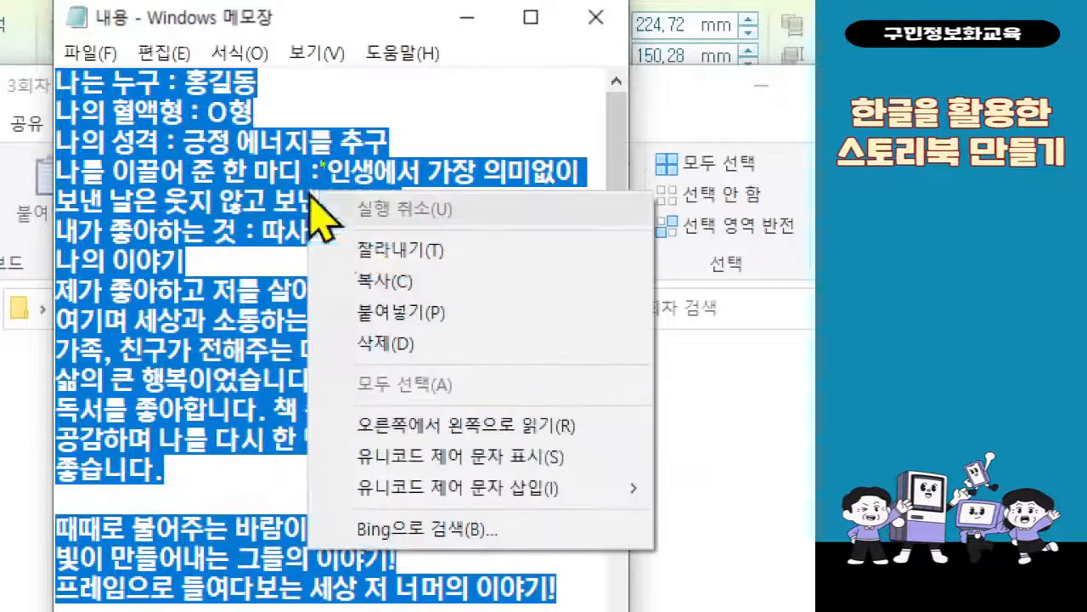
pyautogui.click(361, 282)
# Minimise Notepad and bring the 03 나의 스토리 document in Hangul back to the front
pyautogui.click(465, 17)
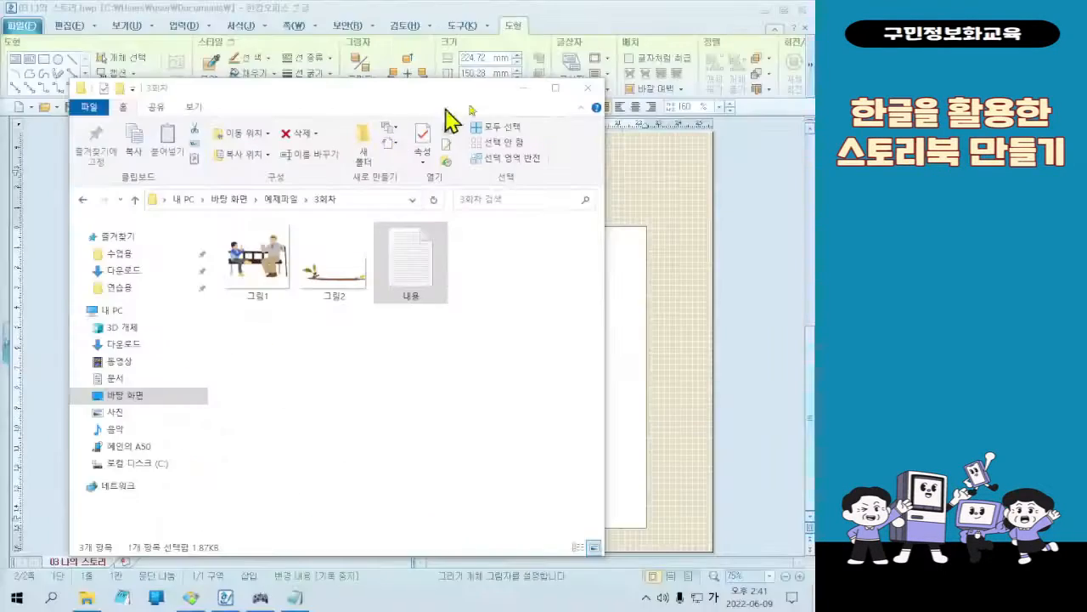
pyautogui.click(769, 155)
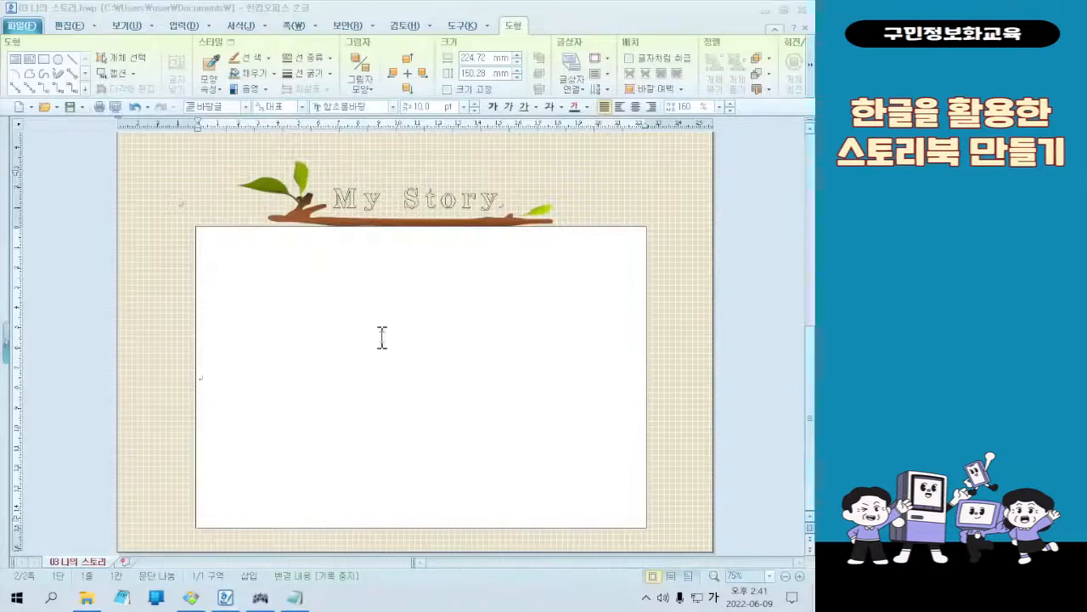
pyautogui.click(417, 352)
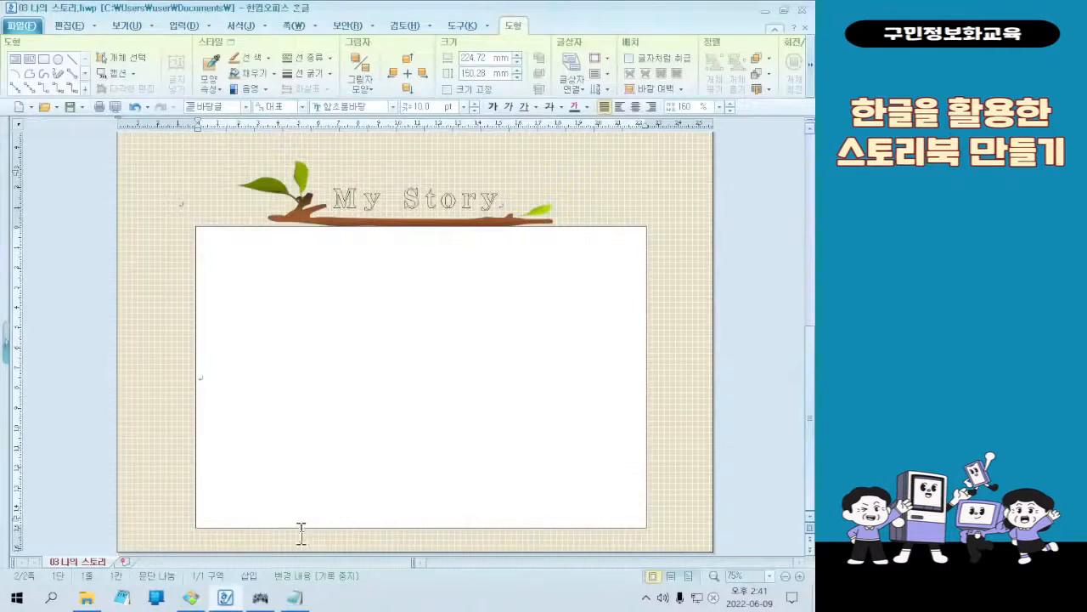
# Bring up and minimise Notepad and the 3회차 folder window, reopen both, and switch back to the Hangul document
pyautogui.click(293, 598)
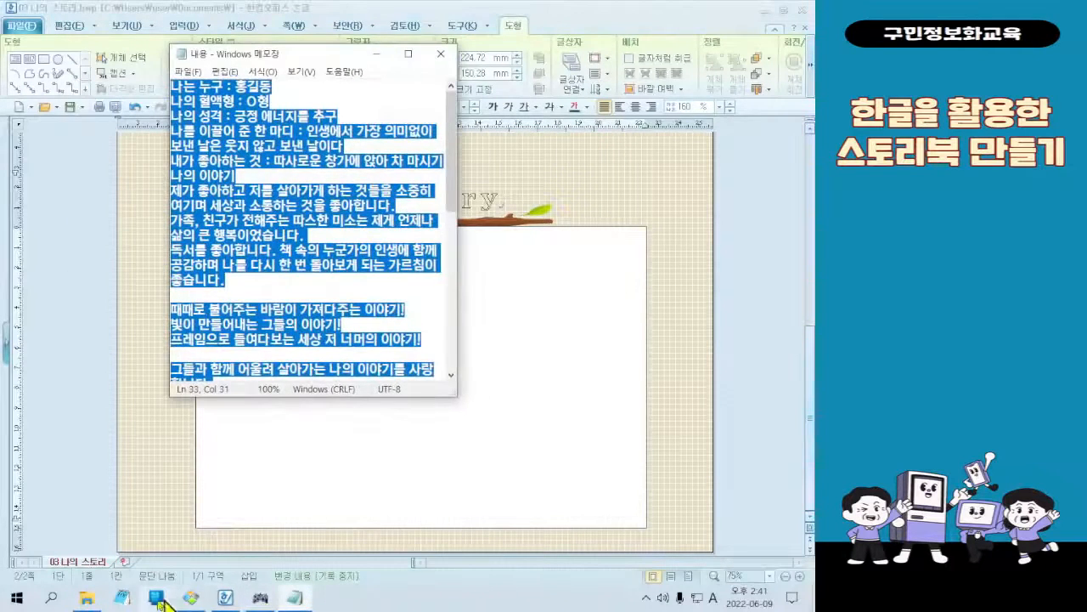
pyautogui.click(86, 598)
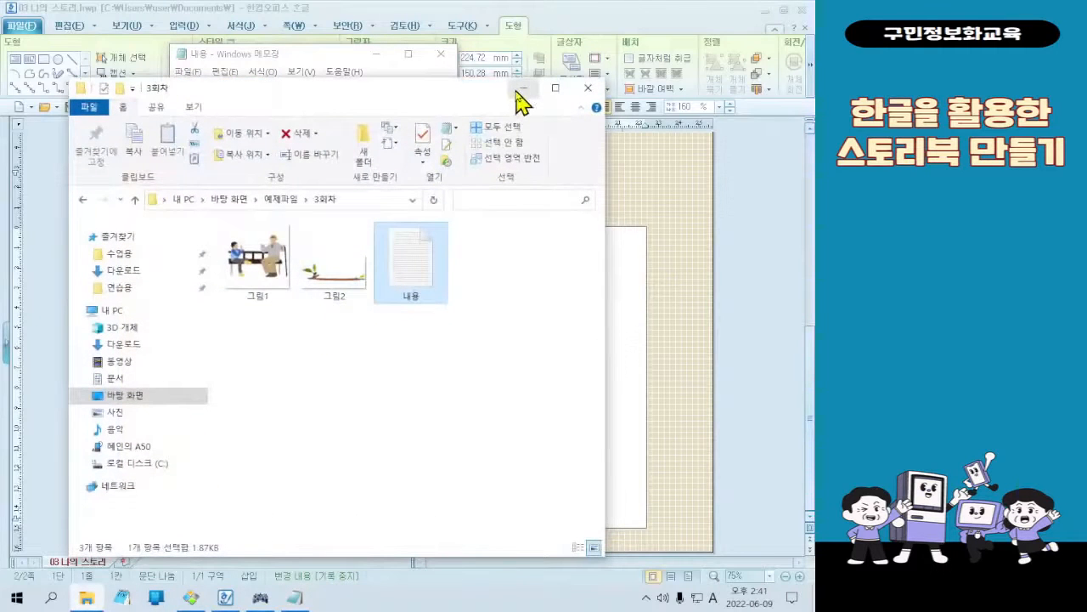
pyautogui.click(520, 90)
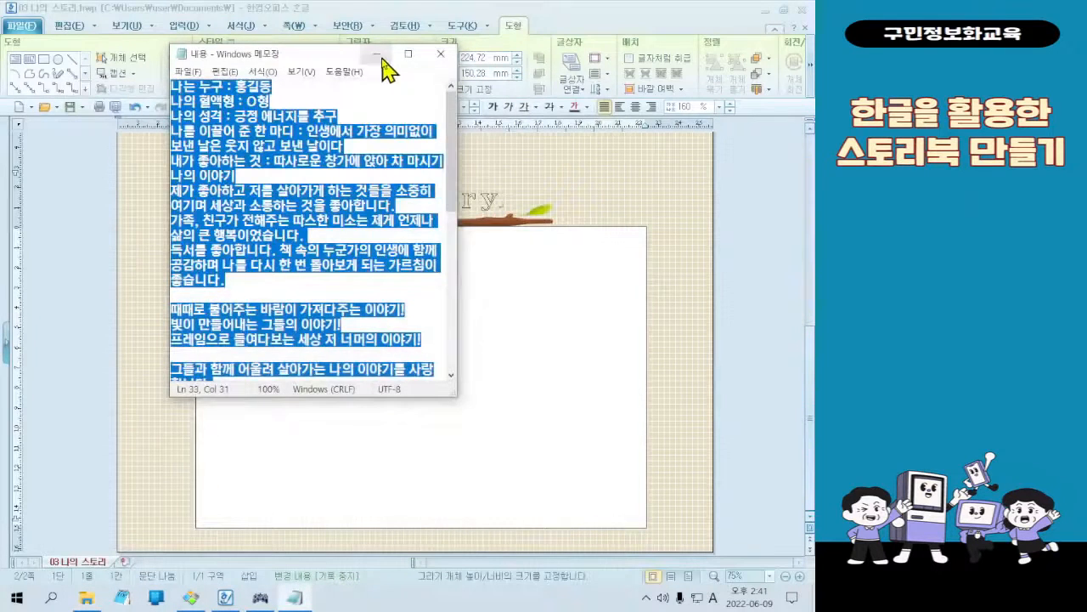
pyautogui.click(376, 54)
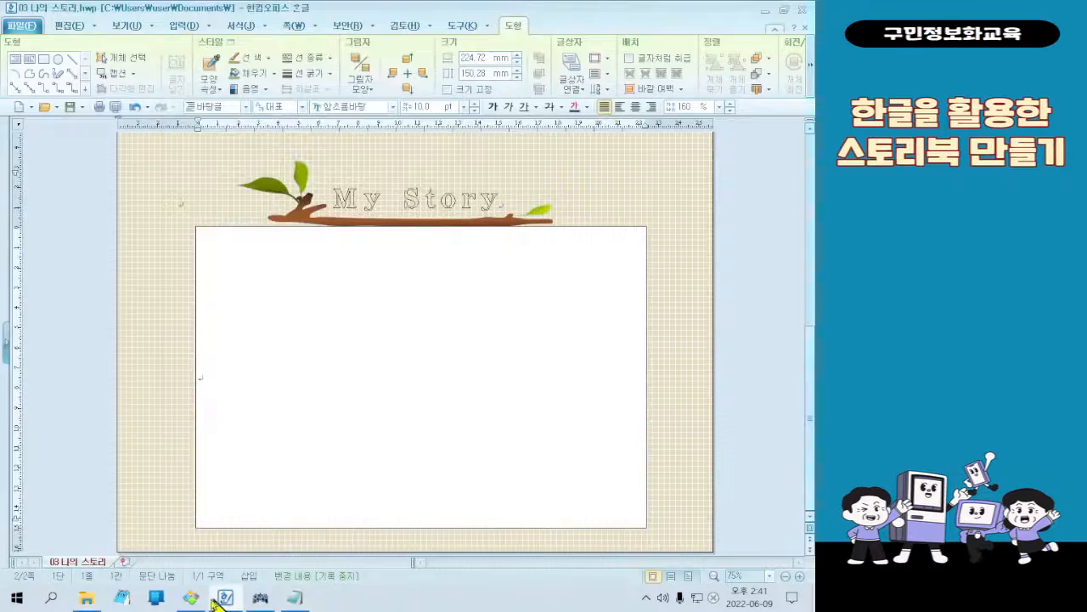
pyautogui.click(87, 598)
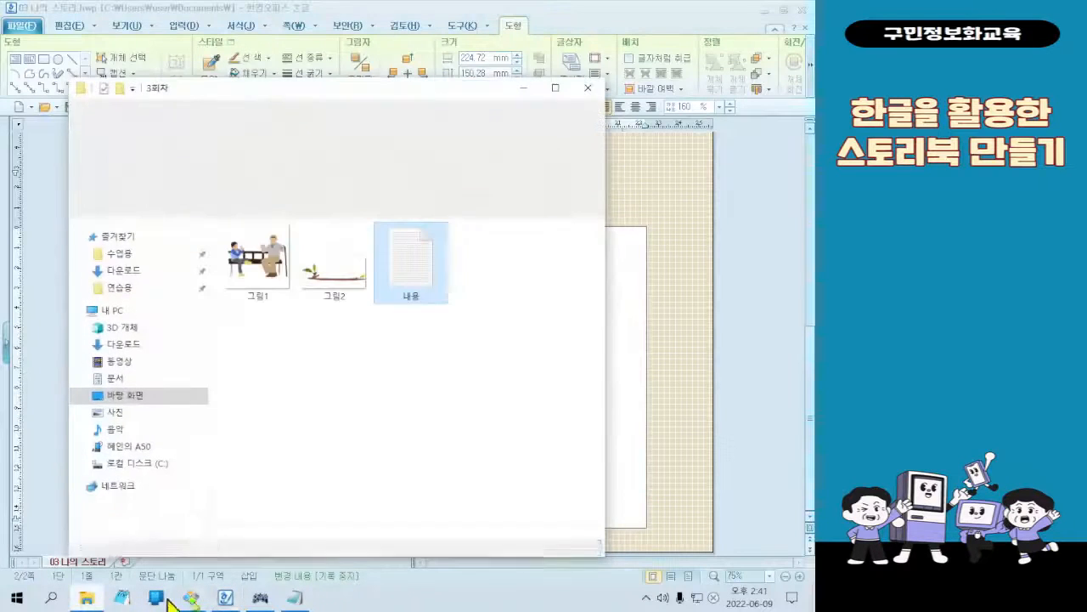
pyautogui.click(306, 600)
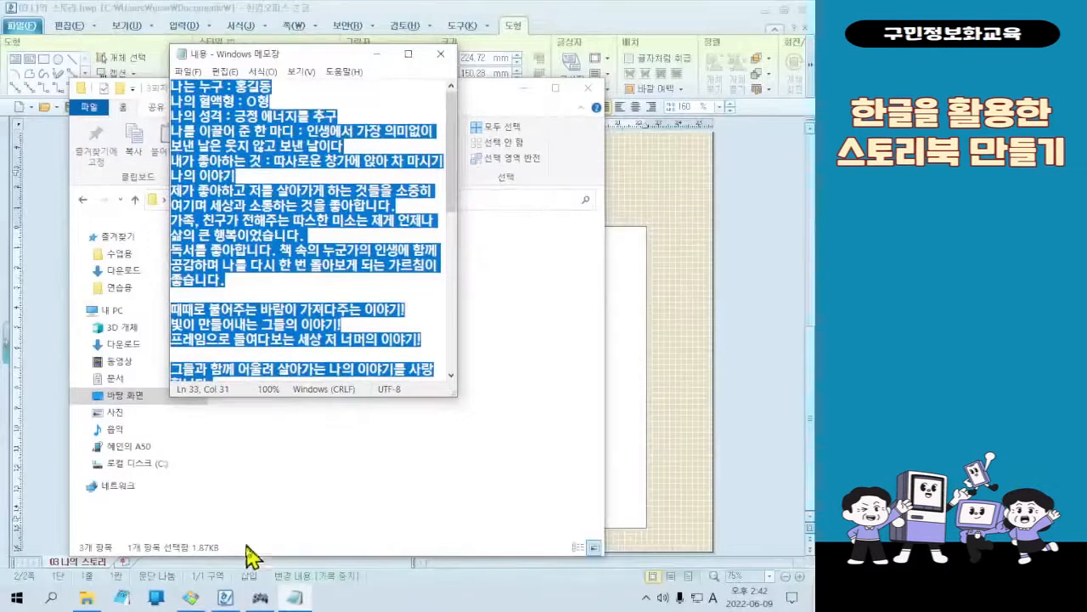
pyautogui.click(225, 599)
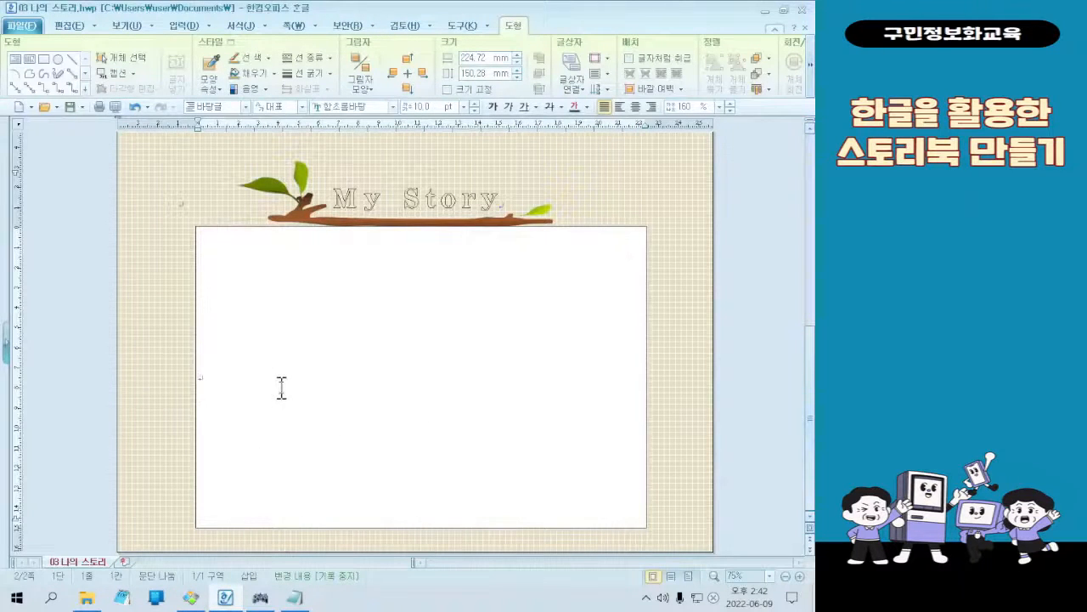
# Paste the copied 내용 text into the empty body text box below the branch
pyautogui.click(229, 377)
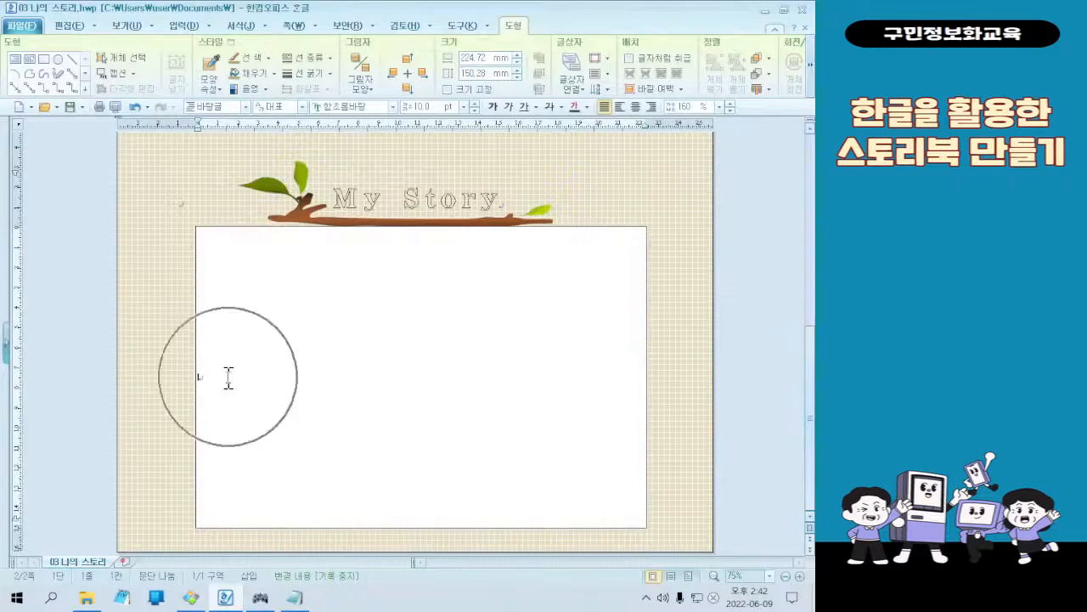
pyautogui.click(229, 377)
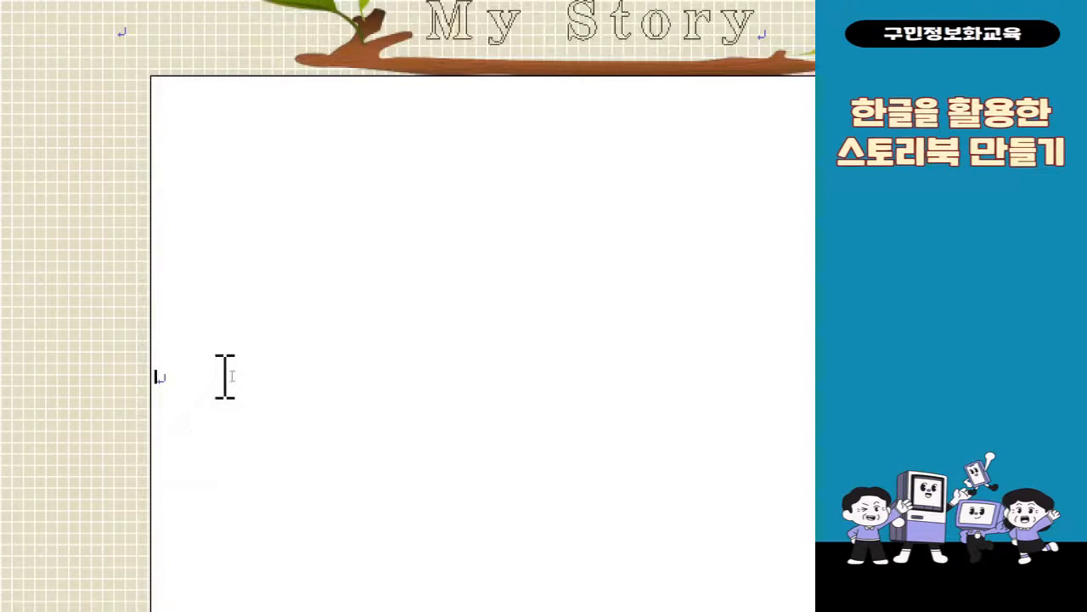
pyautogui.rightClick(225, 376)
pyautogui.rightClick(220, 375)
pyautogui.click(356, 351)
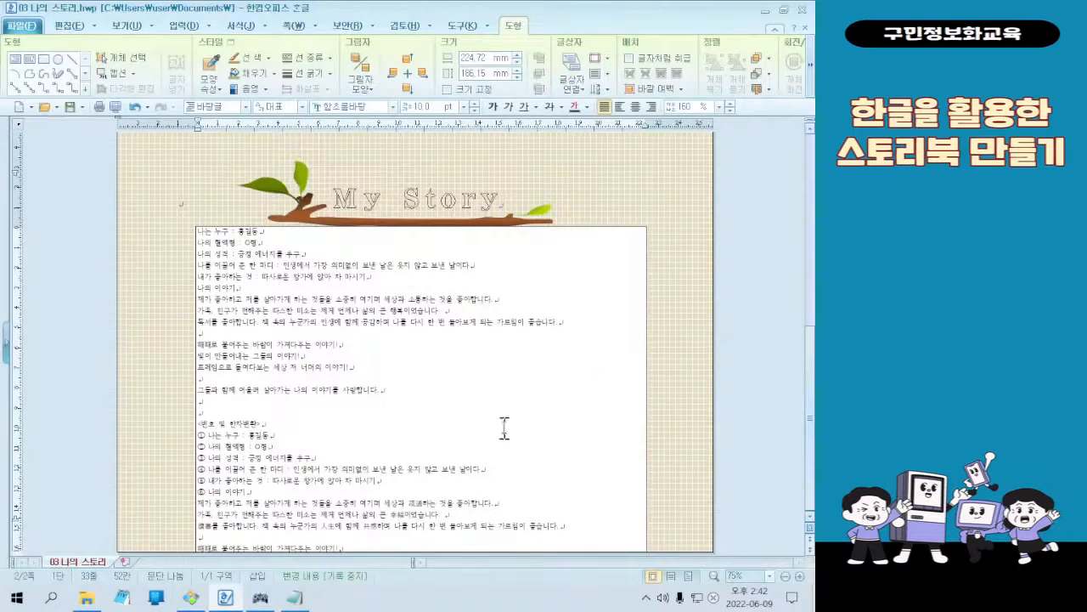
# Compare the pasted text with the sample in 꿀뷰 and delete the block from <번호 및 한자변환> through the repeated 때때로 불어주는 line
pyautogui.scroll(1, 528, 371)
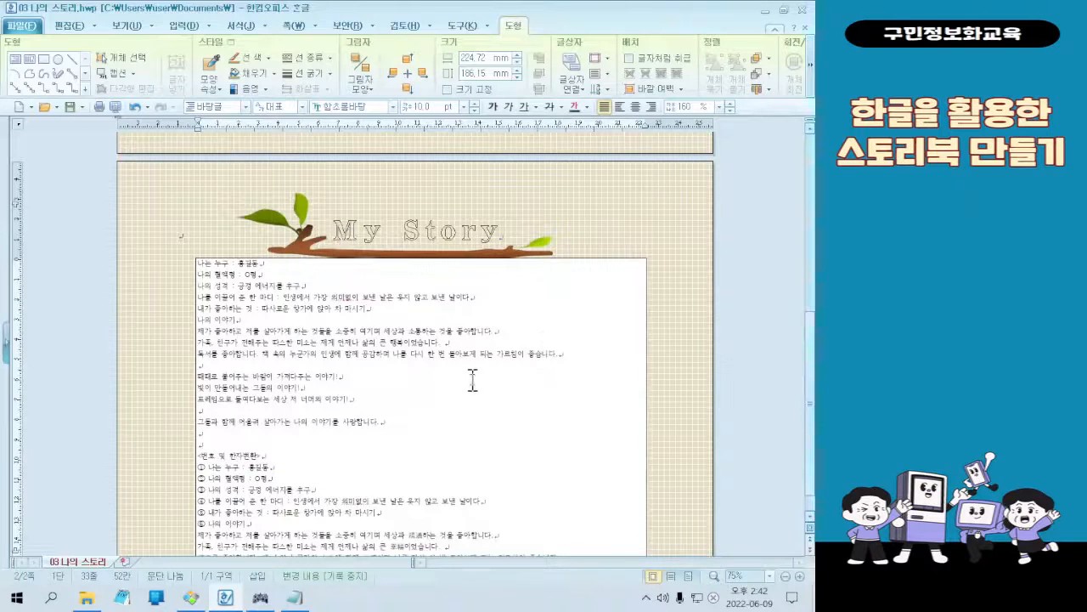
pyautogui.scroll(-1, 472, 380)
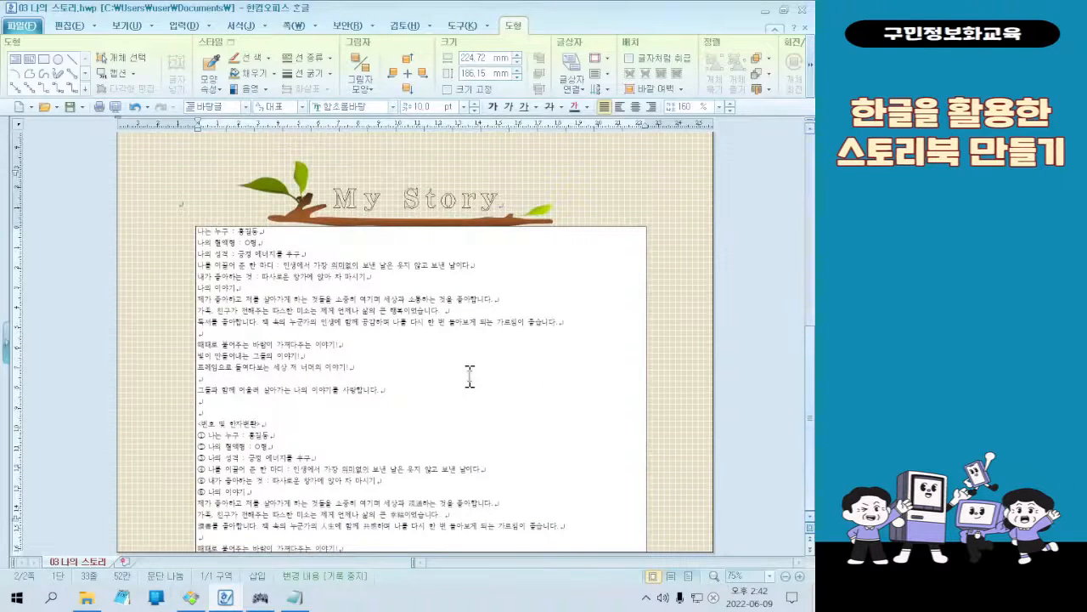
pyautogui.click(203, 596)
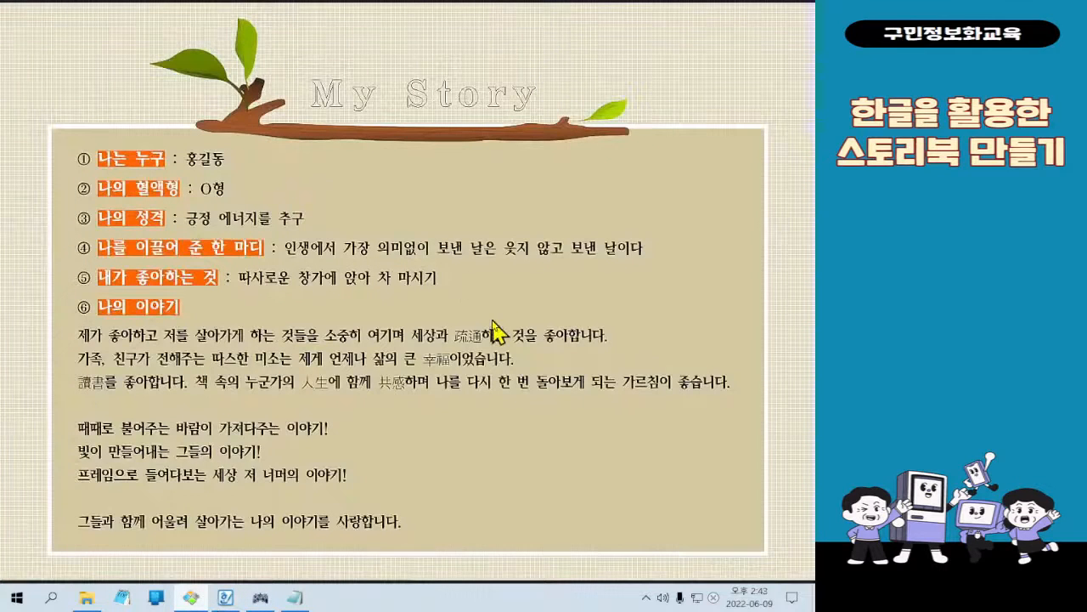
pyautogui.click(193, 597)
pyautogui.click(195, 599)
pyautogui.click(193, 598)
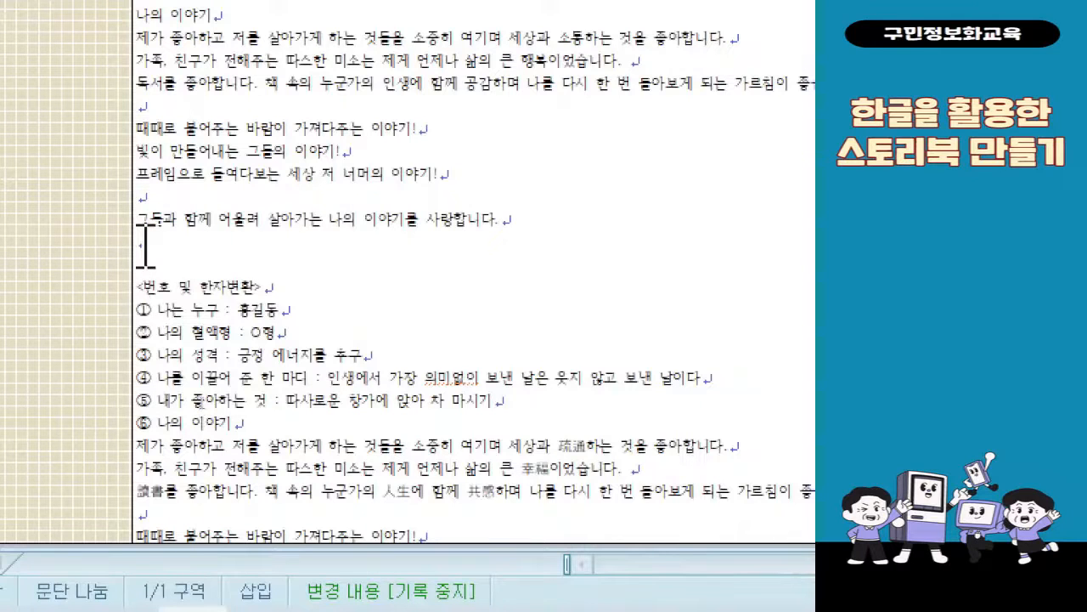
pyautogui.moveTo(202, 264); pyautogui.dragTo(525, 535)
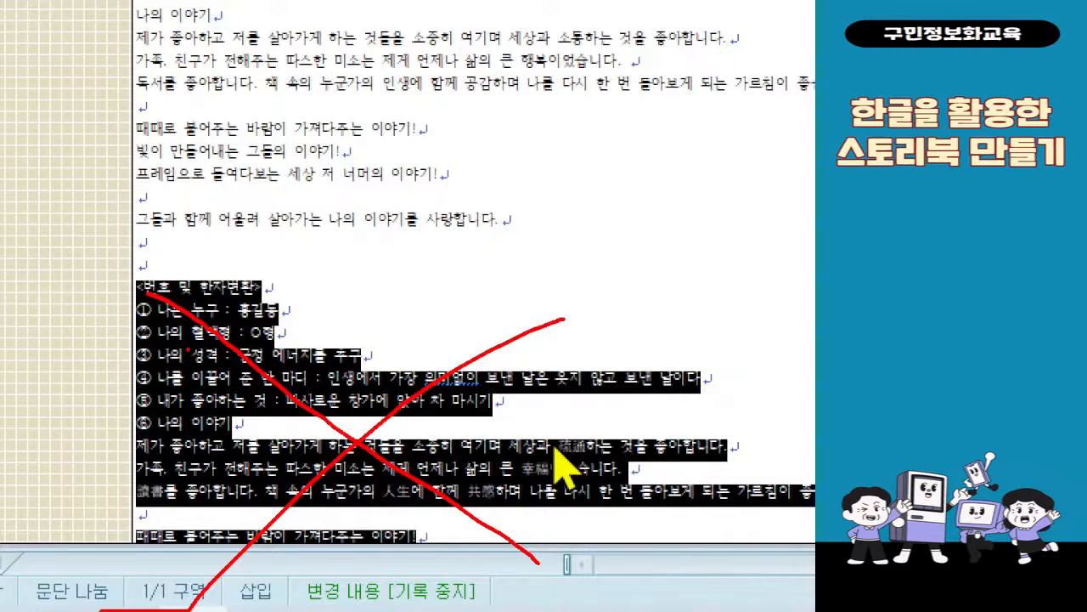
pyautogui.press('Escape')
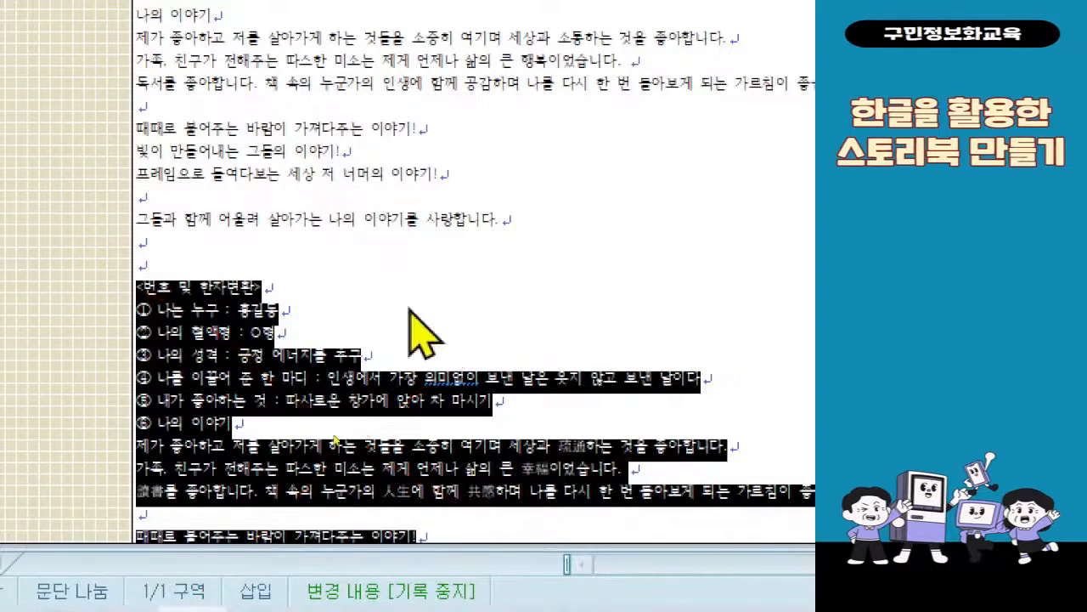
pyautogui.press('Delete')
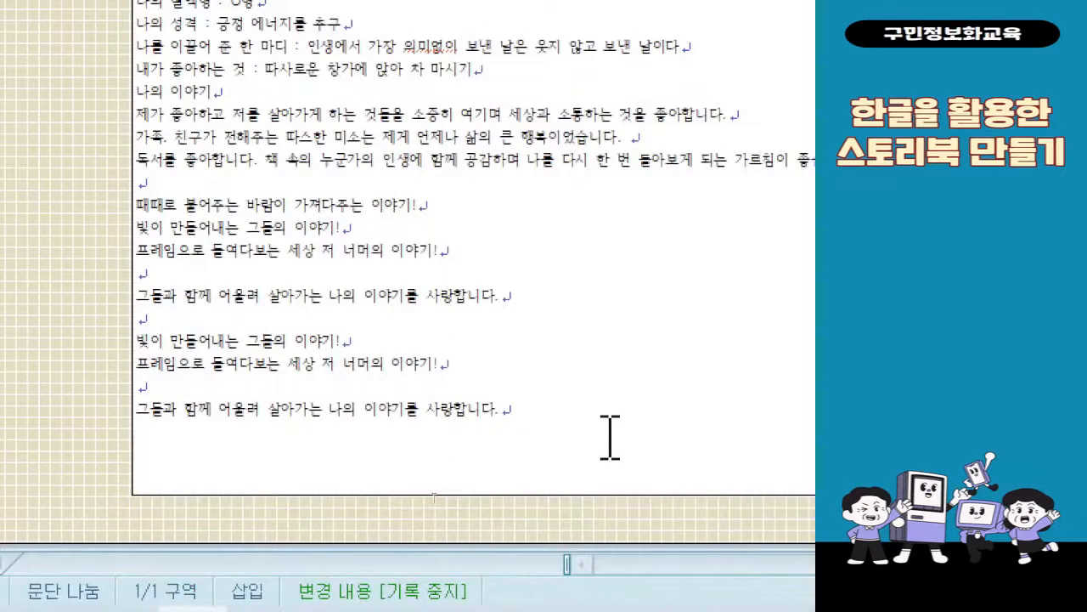
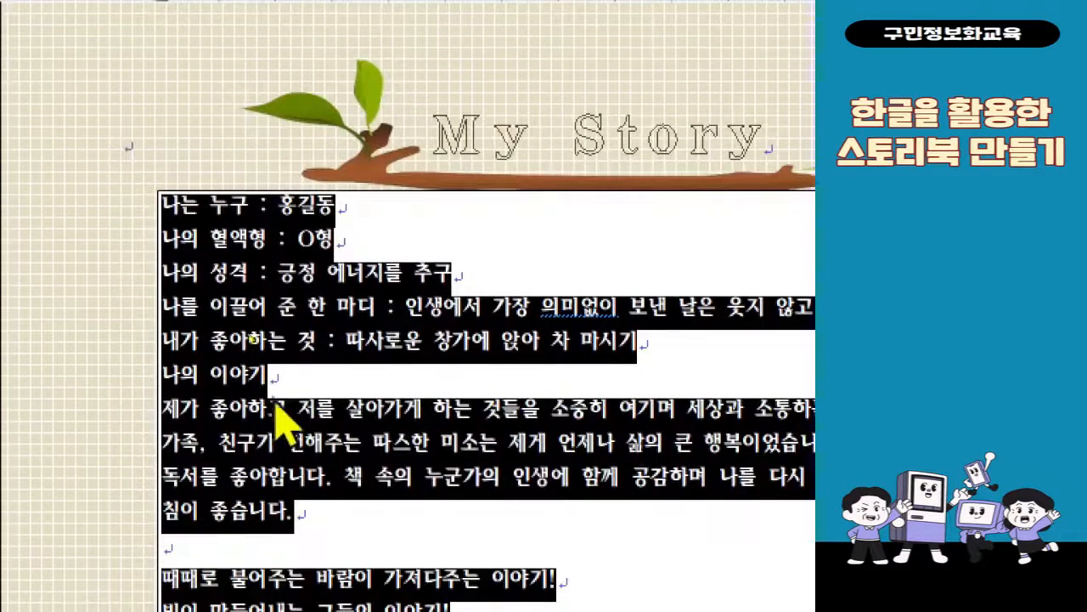
# Set the character spacing (자간) of the selected body text to -7% in the character shape settings
pyautogui.rightClick(260, 416)
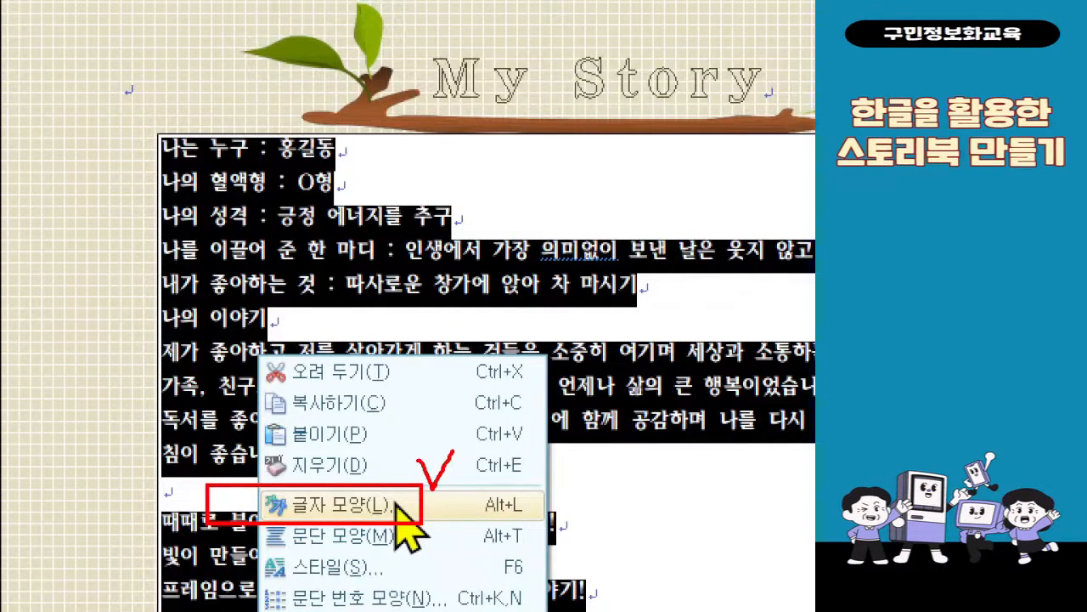
pyautogui.press('Escape')
pyautogui.rightClick(280, 398)
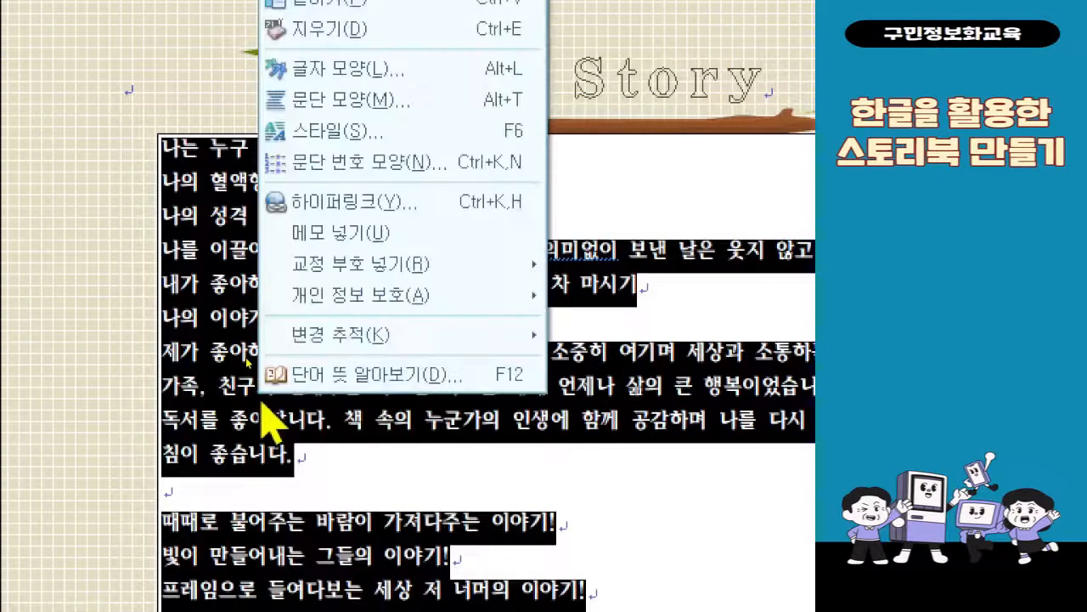
pyautogui.click(443, 71)
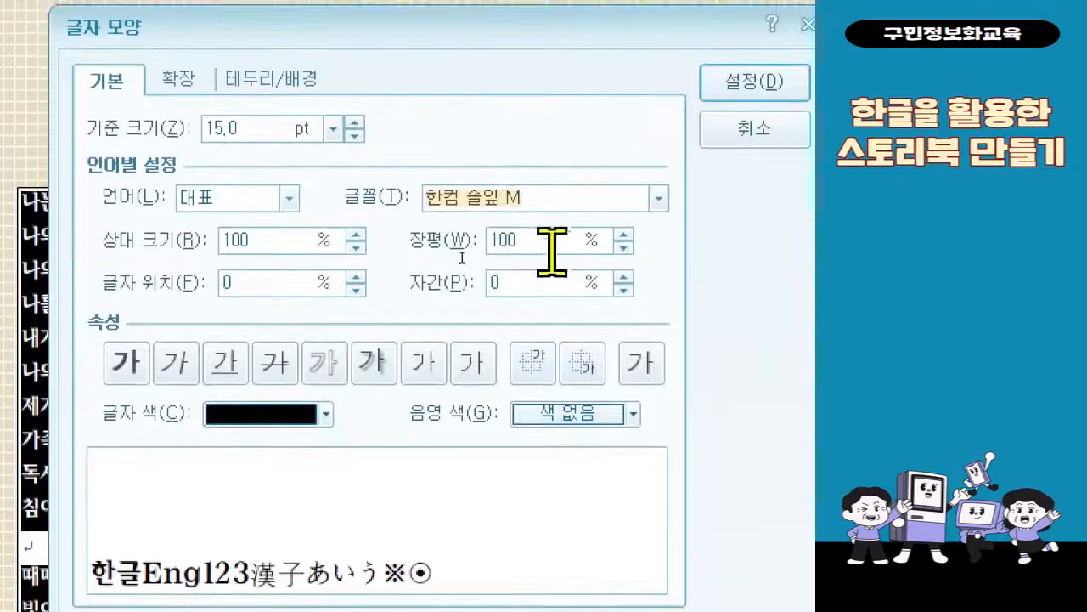
pyautogui.click(534, 287)
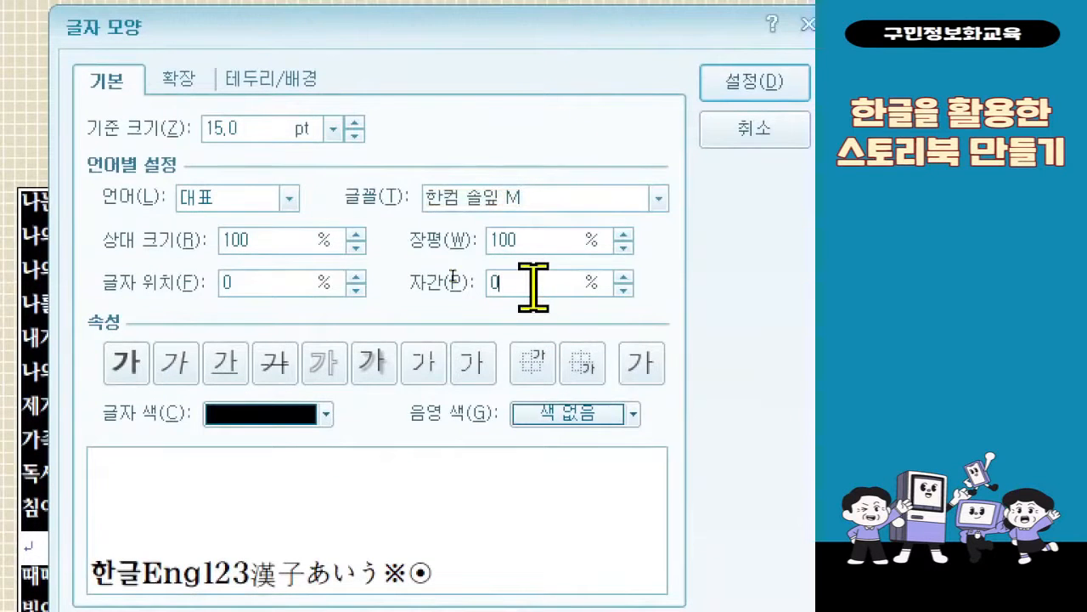
pyautogui.press('BackSpace')
pyautogui.write('-7')
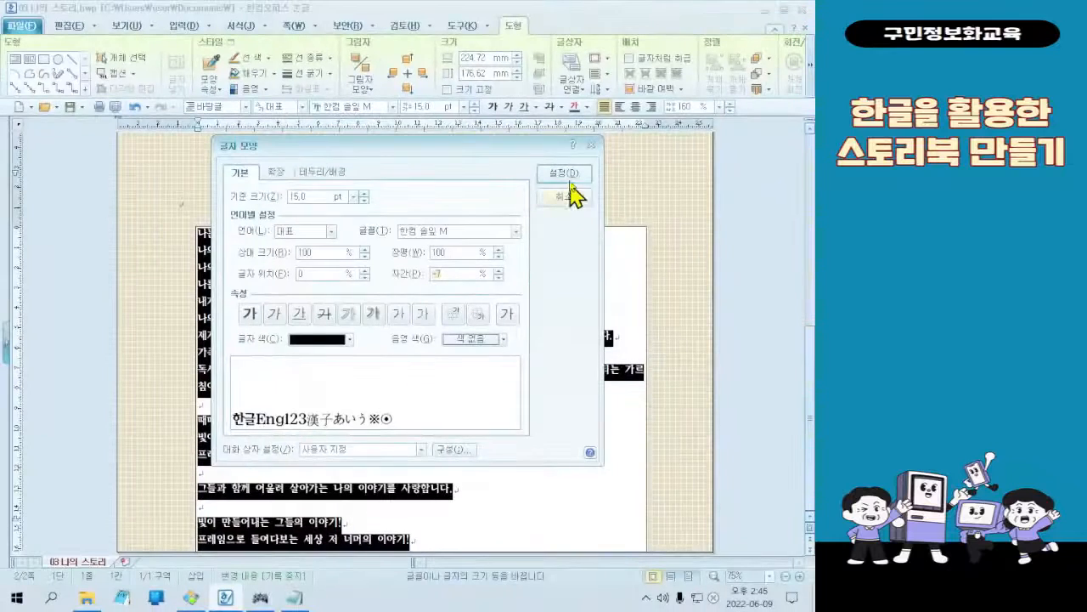
pyautogui.click(755, 80)
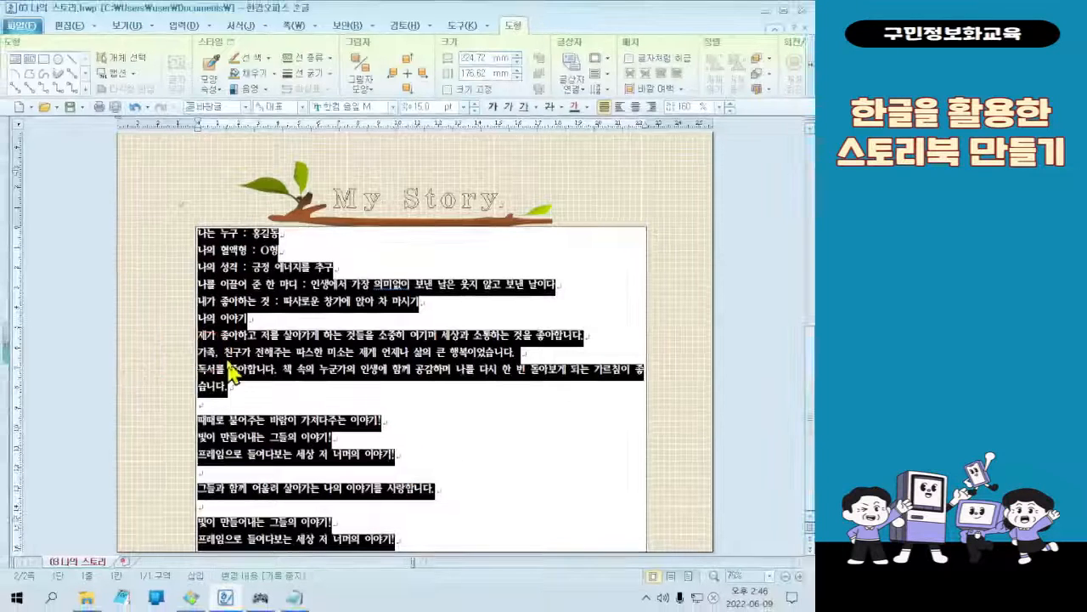
# Widen the body text box outward on both sides to about 260 mm so the 독서를 sentence fits one line
pyautogui.click(95, 346)
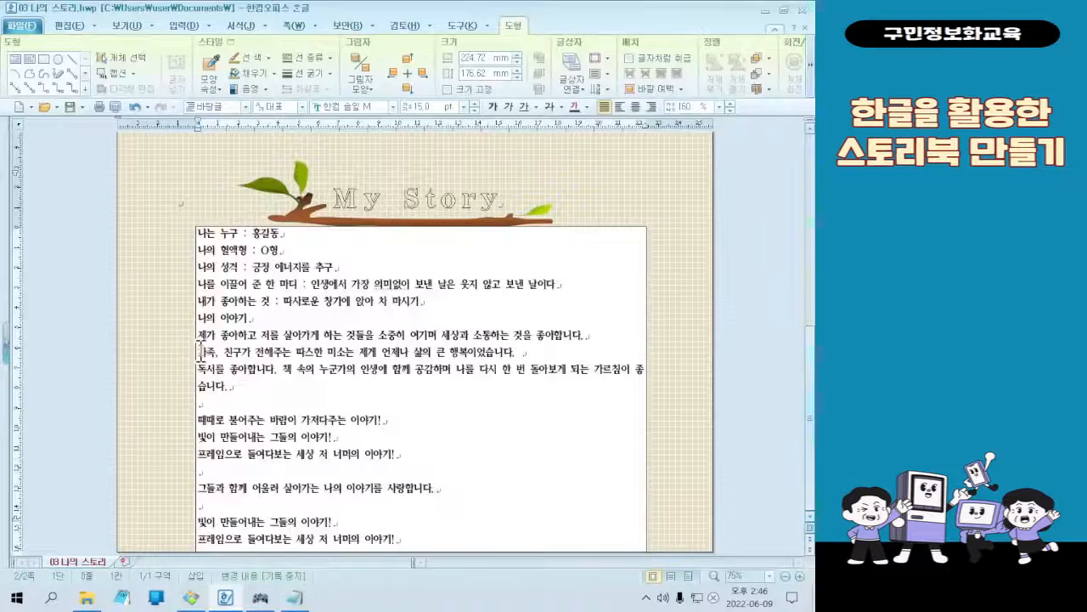
pyautogui.click(196, 348)
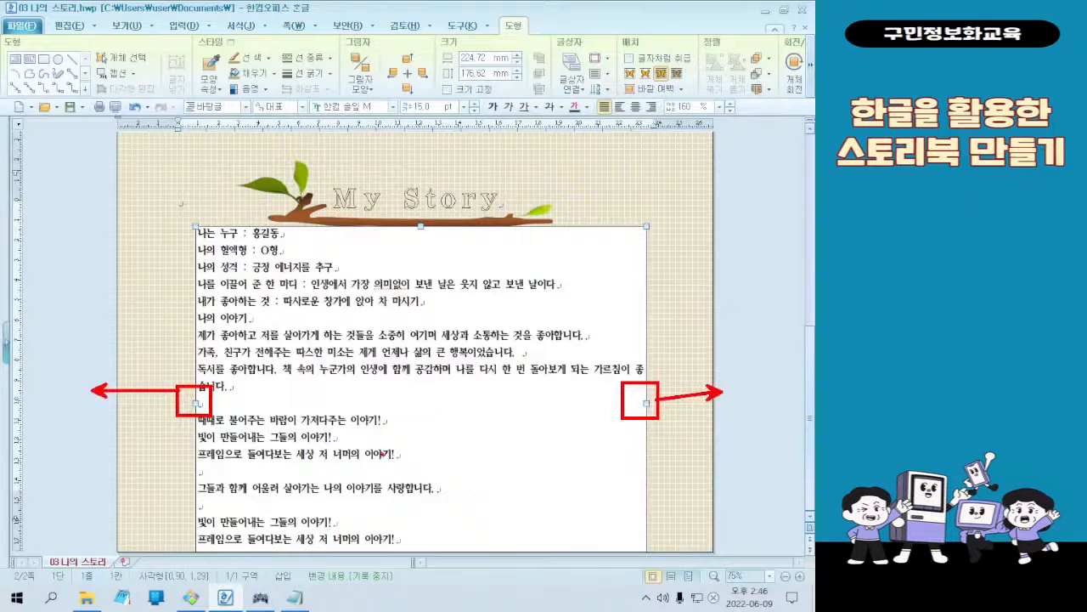
pyautogui.moveTo(195, 403); pyautogui.dragTo(155, 393)
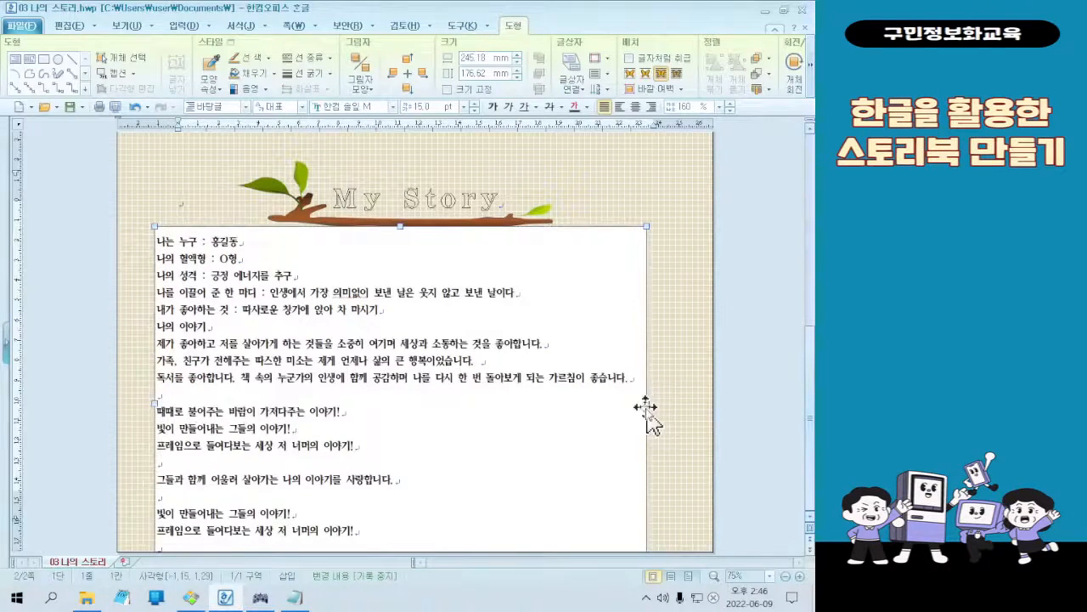
pyautogui.moveTo(645, 404); pyautogui.dragTo(677, 401)
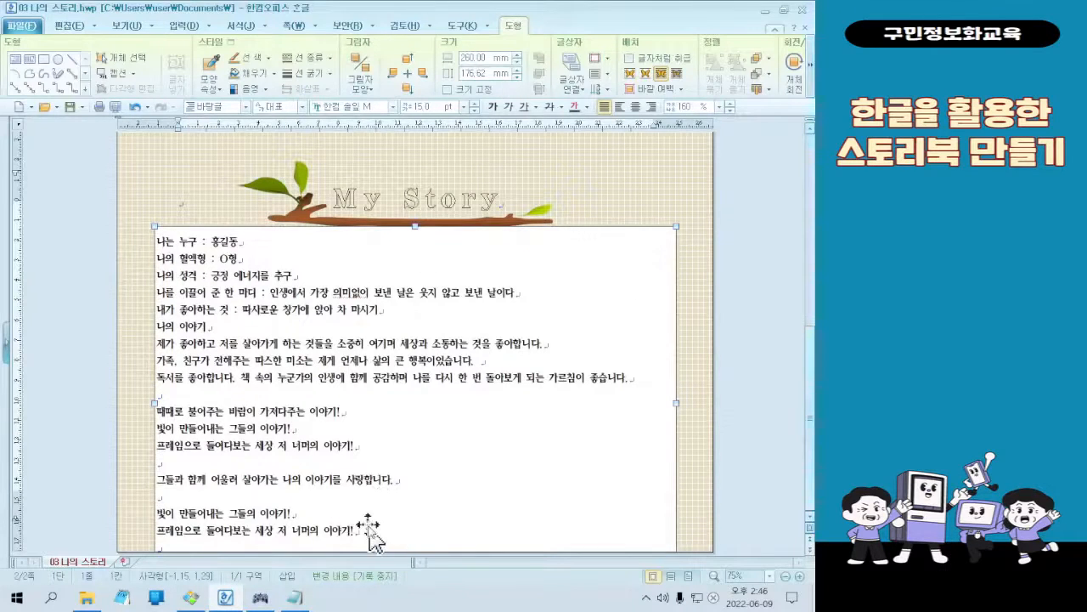
pyautogui.click(201, 202)
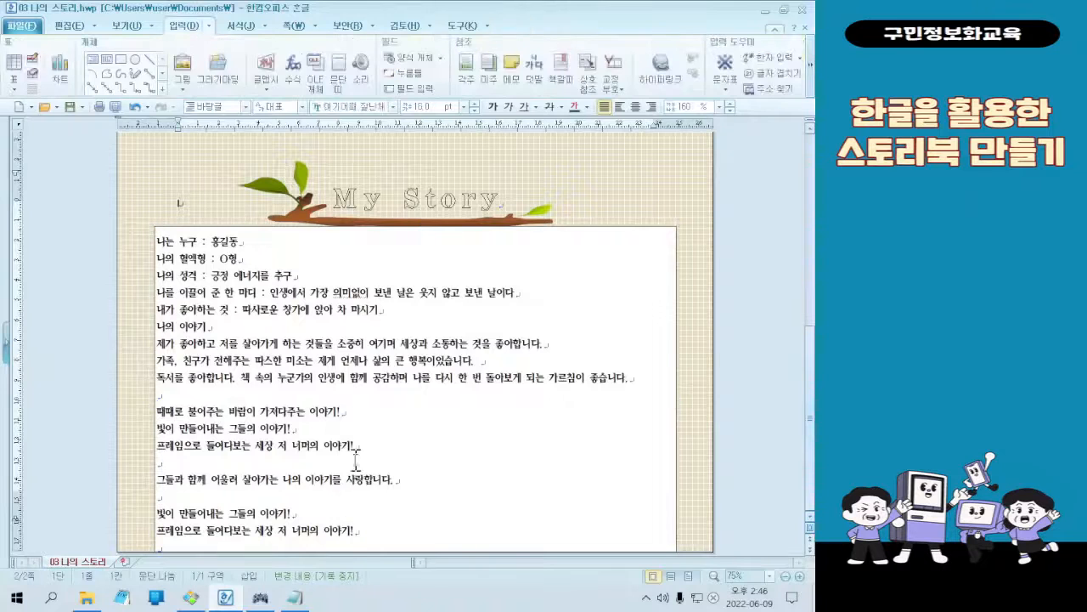
# Remove the empty lines between the second 프레임으로 line and the closing 그들과 함께 line, keeping the two sentences on separate lines
pyautogui.click(387, 532)
pyautogui.press('Delete')
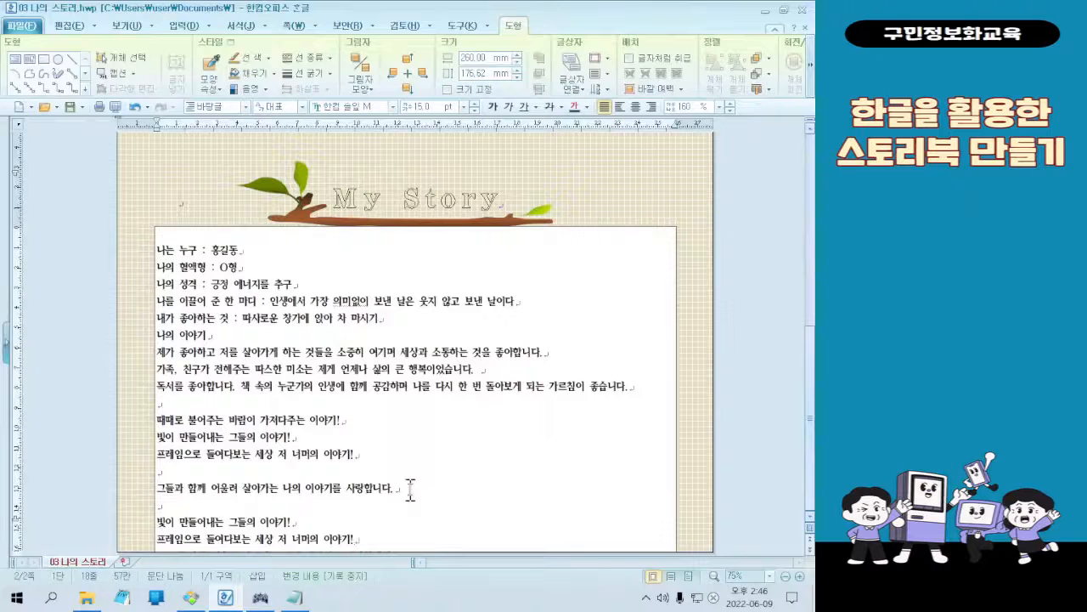
pyautogui.moveTo(345, 522)
pyautogui.mouseDown()
pyautogui.moveTo(334, 575)
pyautogui.moveTo(334, 524)
pyautogui.mouseUp()
pyautogui.click(367, 538)
pyautogui.write('그들과 함께 어울려 살아가는 나의 이야기를 사랑합니다.')
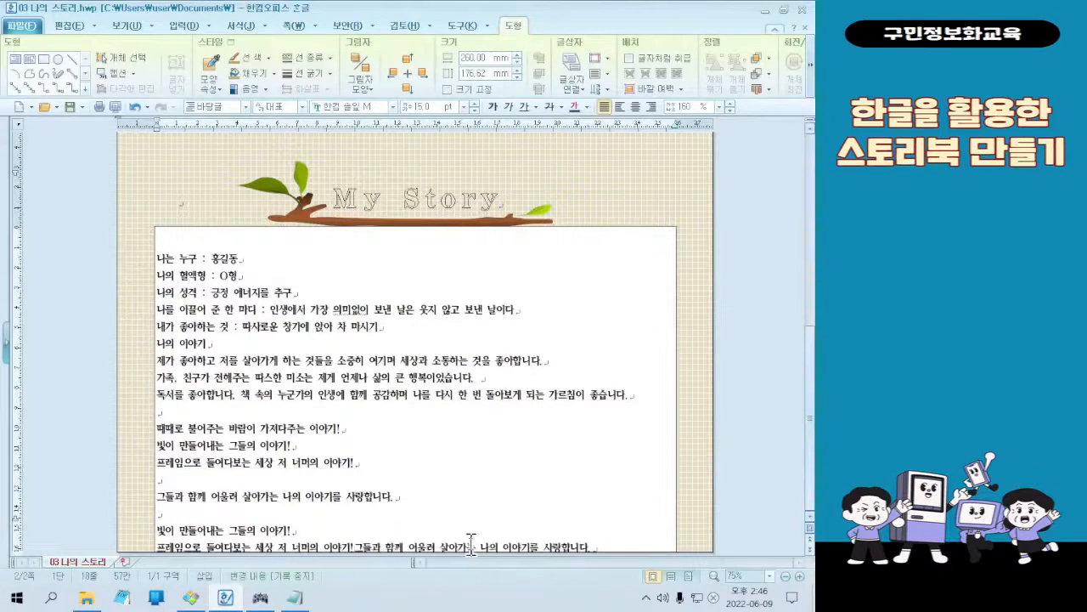
pyautogui.press('Return')
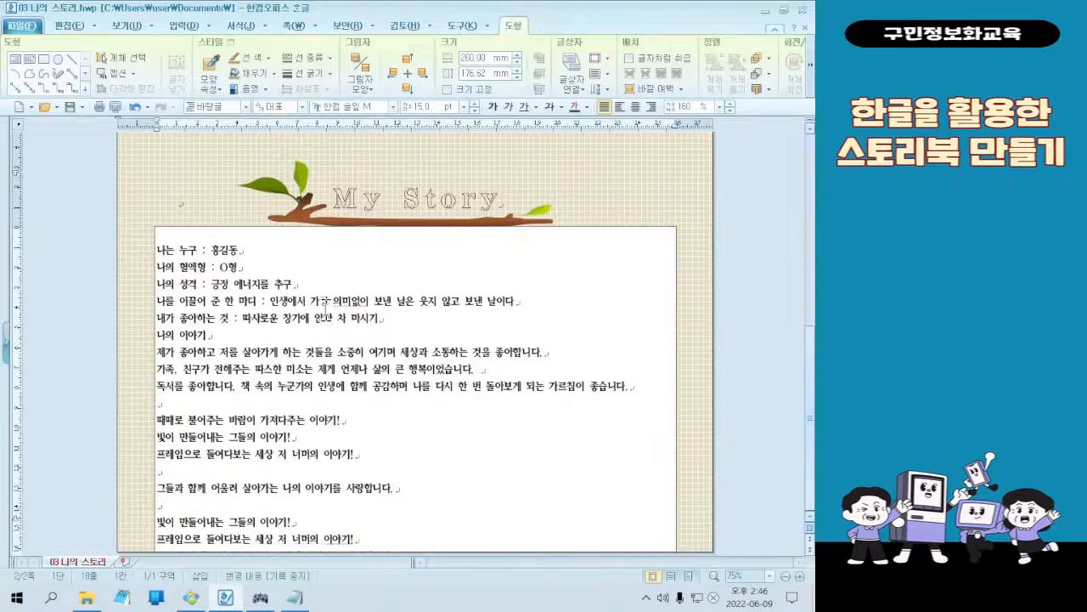
# Move the body text box up on the page until its upper edge overlaps the lower part of the My Story title
pyautogui.click(215, 228)
pyautogui.moveTo(214, 204); pyautogui.dragTo(215, 202)
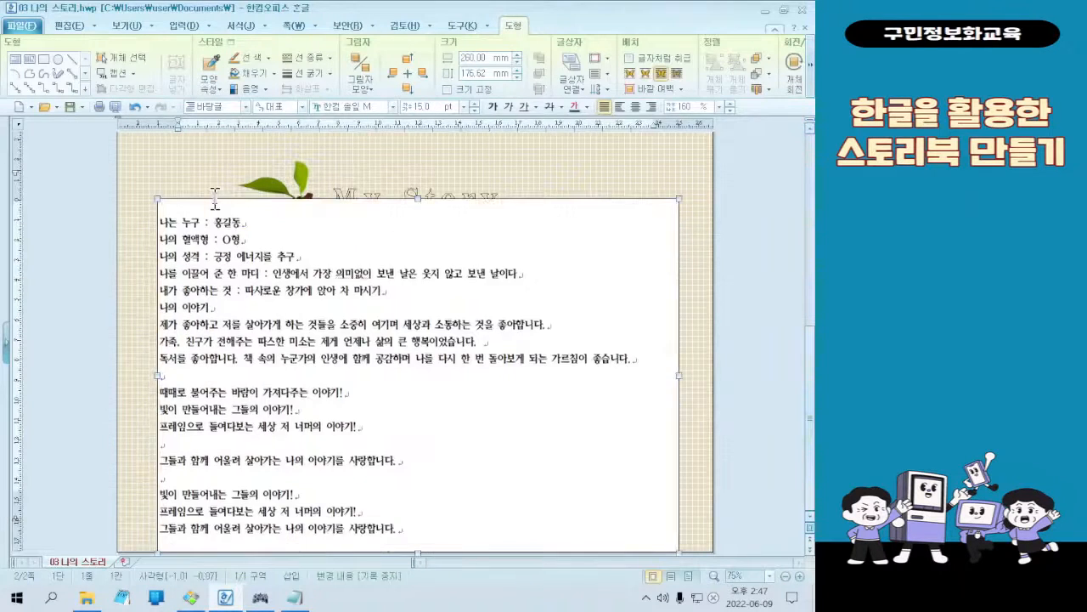
pyautogui.press('Escape')
pyautogui.click(214, 202)
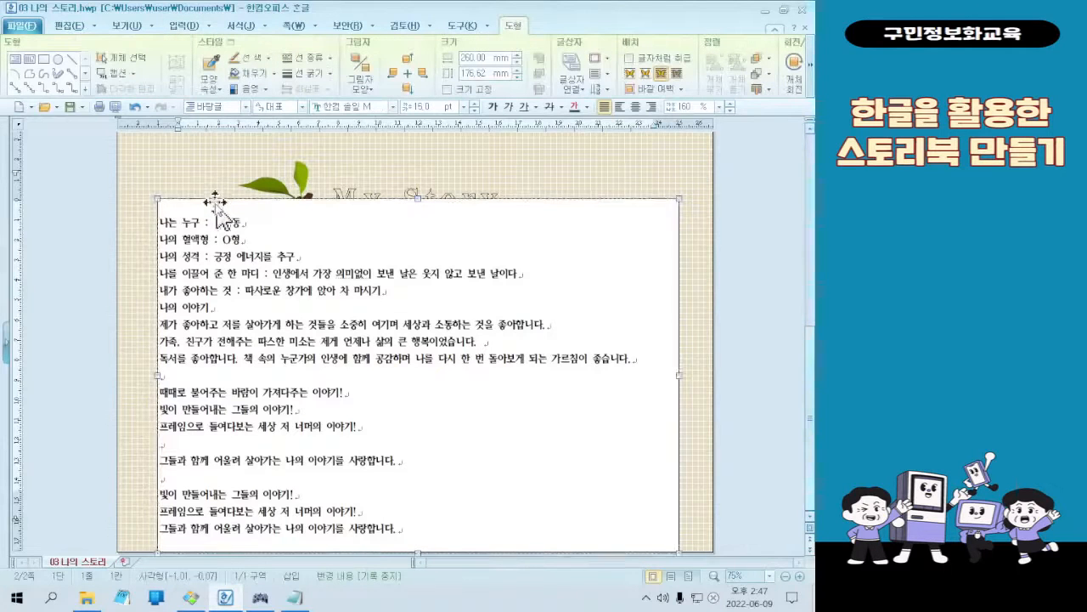
pyautogui.click(212, 276)
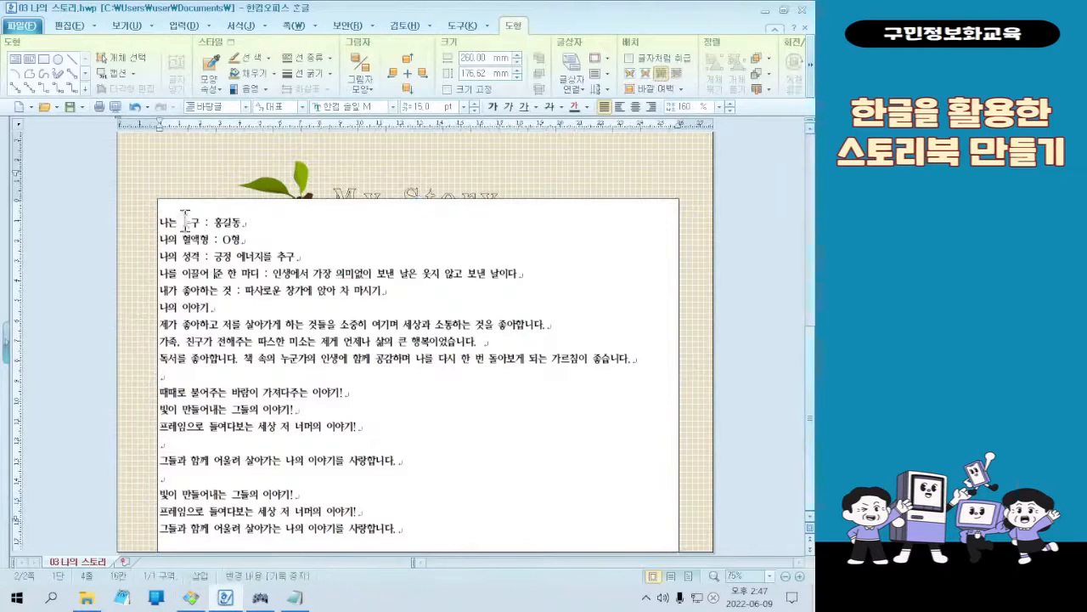
pyautogui.scroll(3, 389, 245)
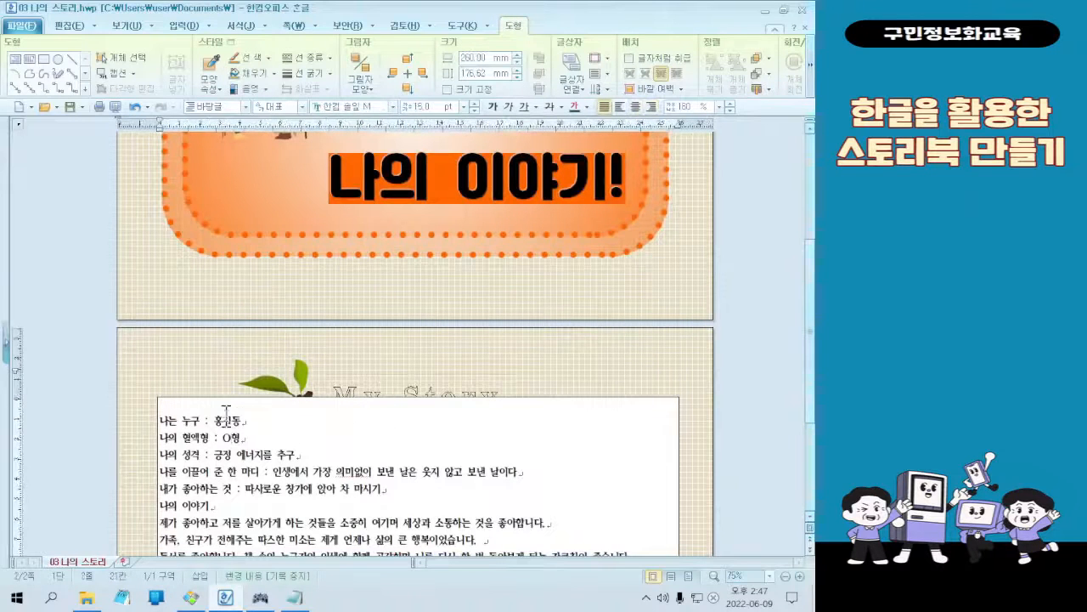
pyautogui.scroll(-2, 319, 436)
pyautogui.scroll(-2, 348, 466)
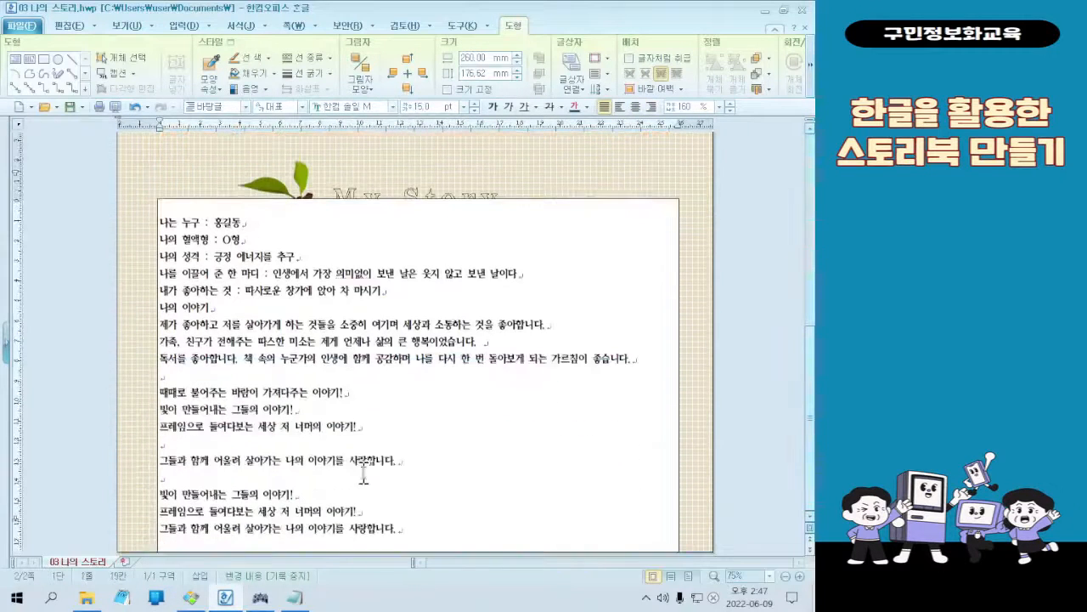
pyautogui.click(426, 527)
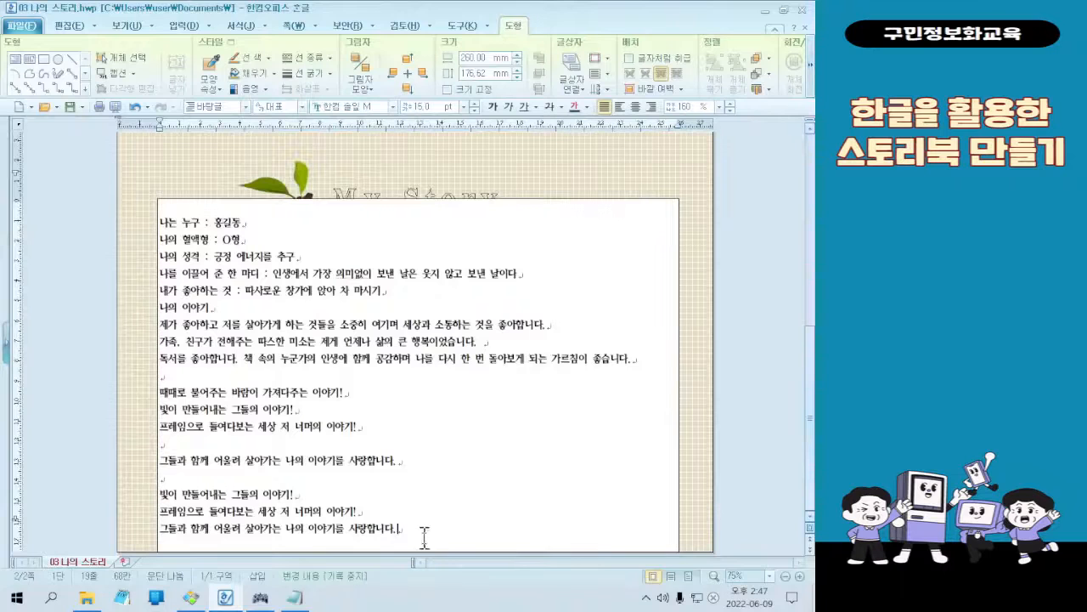
# Shorten the body text box from its lower edge to about 168 mm high
pyautogui.click(448, 202)
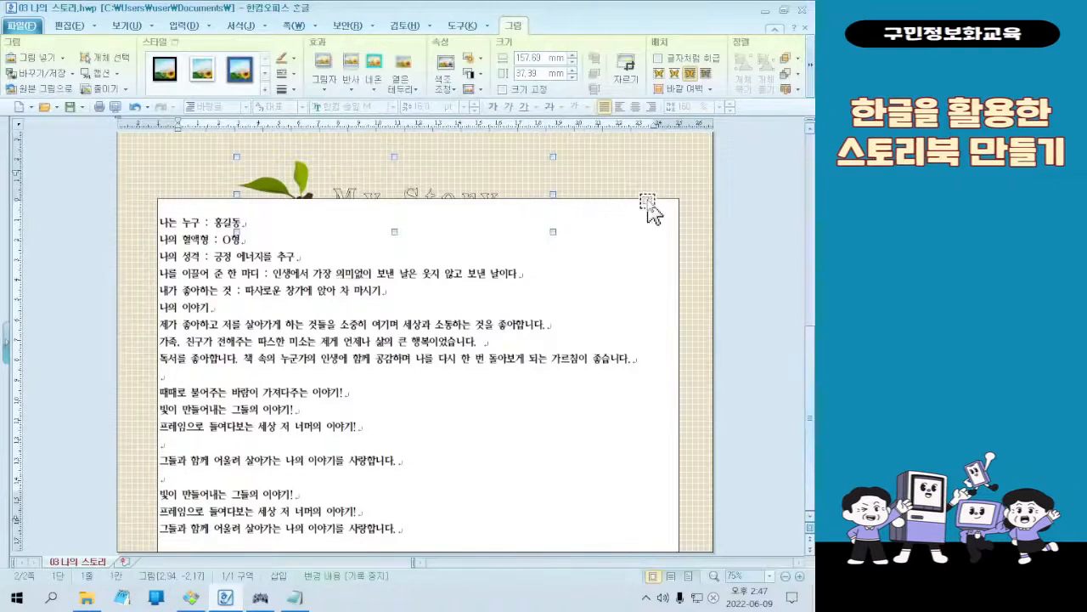
pyautogui.click(649, 199)
pyautogui.moveTo(418, 551); pyautogui.dragTo(419, 536)
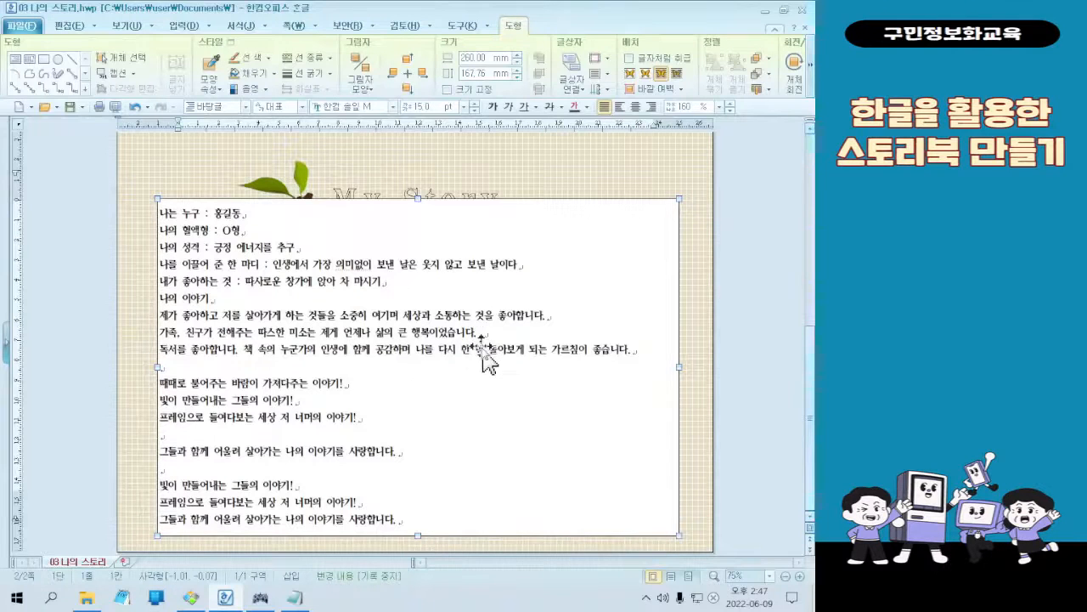
pyautogui.click(486, 183)
pyautogui.moveTo(480, 170)
pyautogui.mouseDown()
pyautogui.moveTo(553, 204)
pyautogui.moveTo(374, 240)
pyautogui.mouseUp()
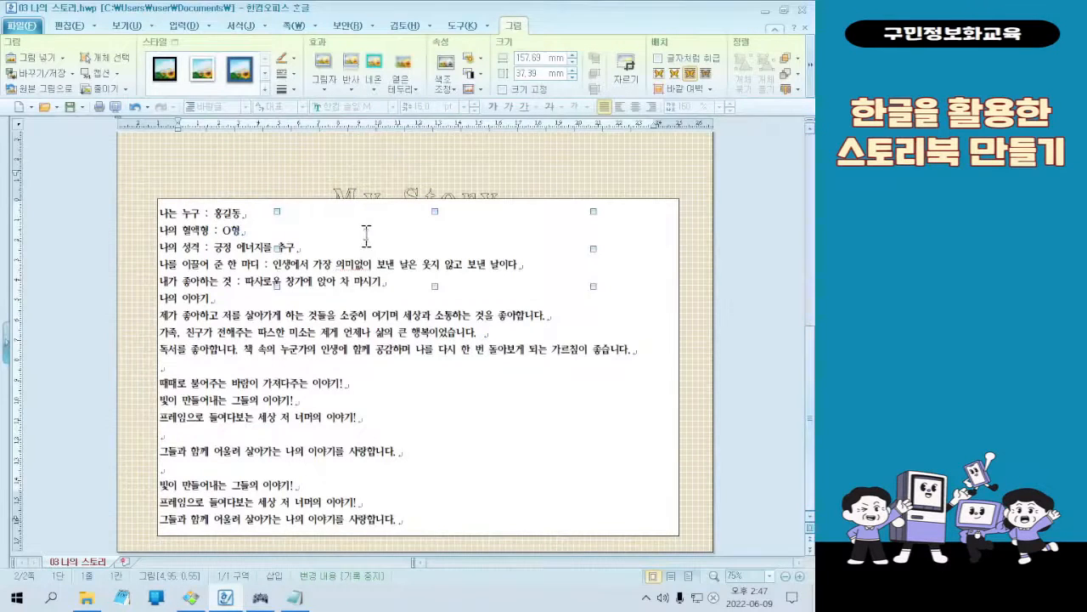
pyautogui.hotkey('ctrl', 'z')
# Move the My Story title up above the body text box and reposition the branch picture around it, along the box's upper edge
pyautogui.moveTo(298, 186); pyautogui.dragTo(187, 197)
pyautogui.click(471, 180)
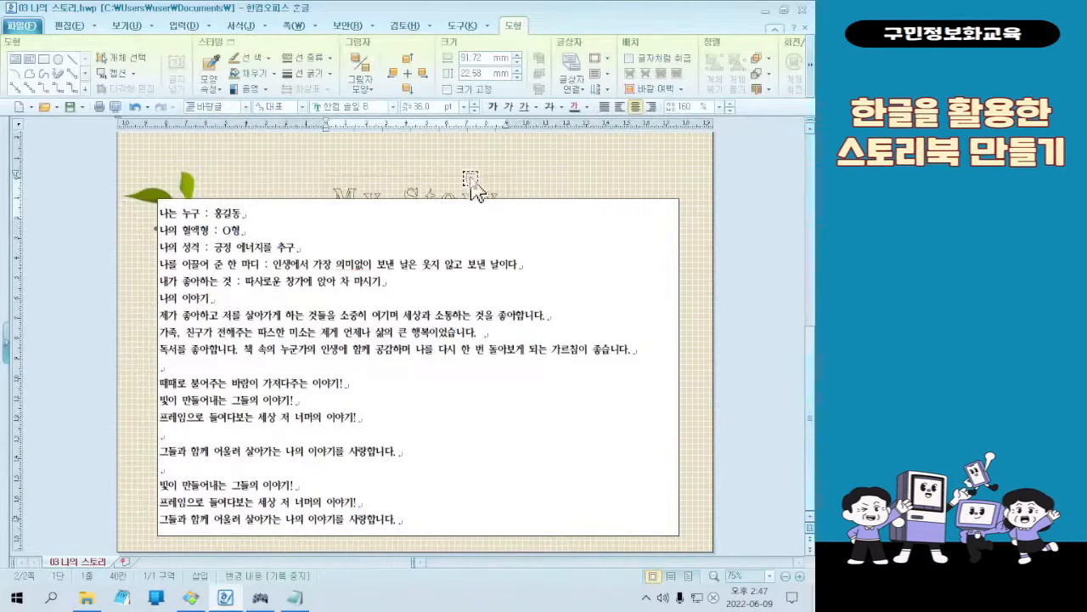
pyautogui.click(473, 173)
pyautogui.moveTo(472, 168); pyautogui.dragTo(471, 164)
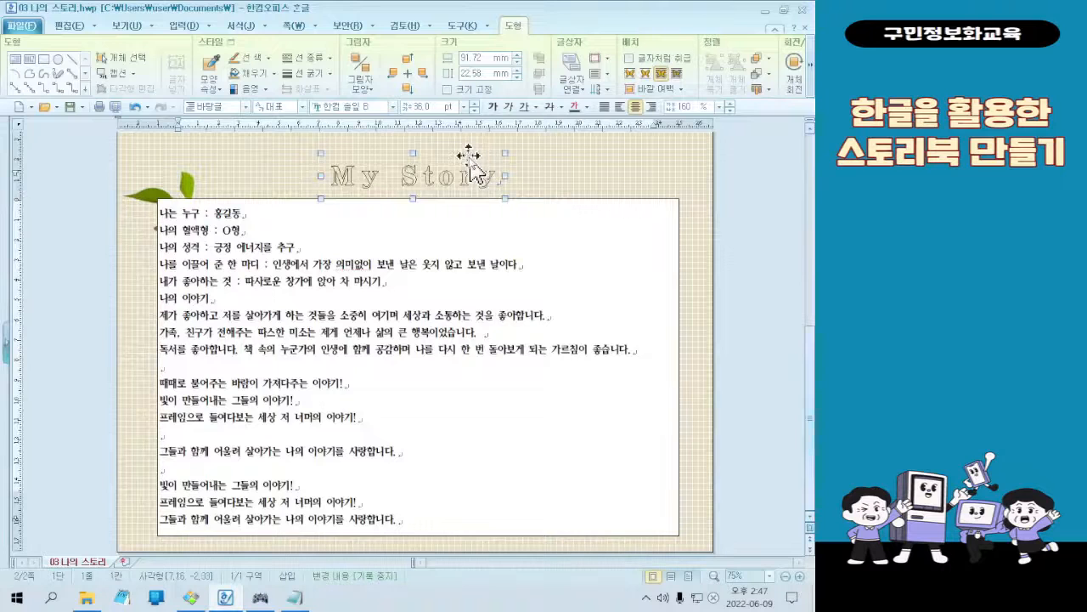
pyautogui.scroll(1, 476, 174)
pyautogui.moveTo(159, 229); pyautogui.dragTo(267, 199)
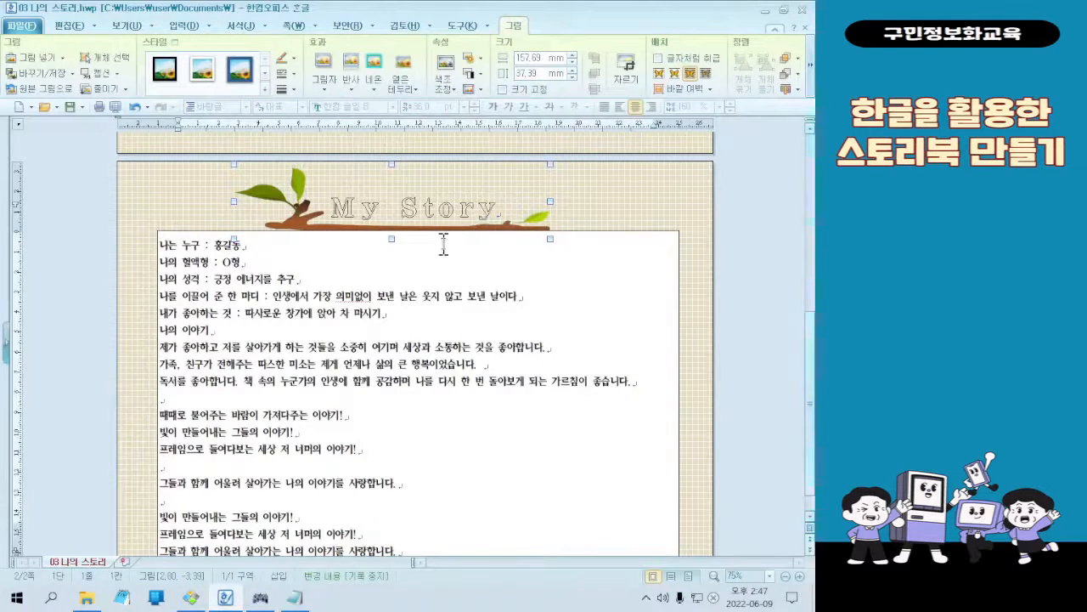
# Send the branch picture to the very back (맨 뒤로), behind the My Story title
pyautogui.scroll(-1, 489, 323)
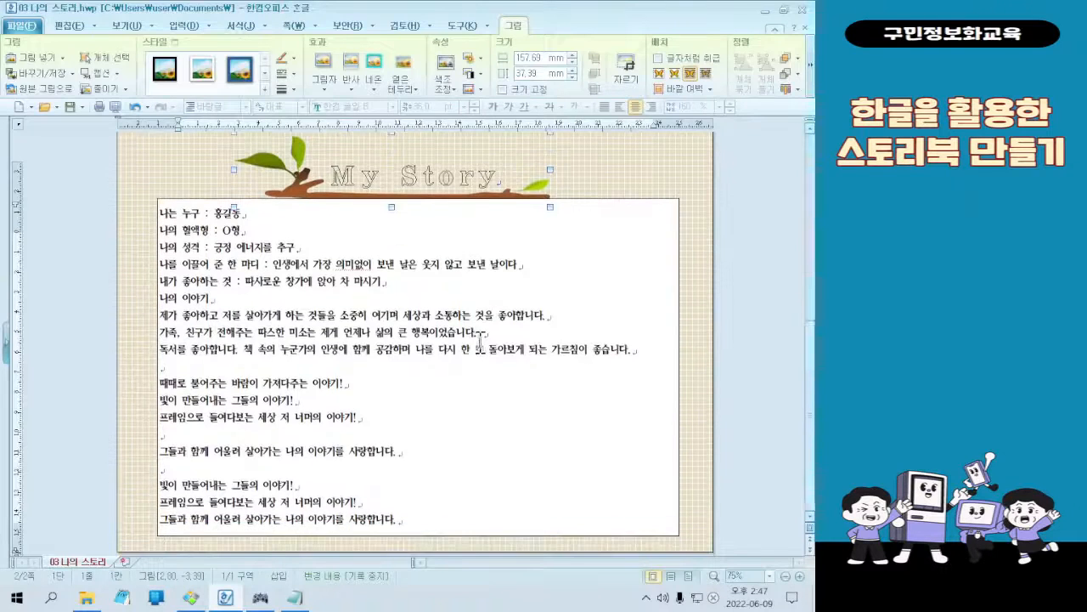
pyautogui.scroll(2, 482, 331)
pyautogui.scroll(-1, 478, 338)
pyautogui.scroll(1, 479, 338)
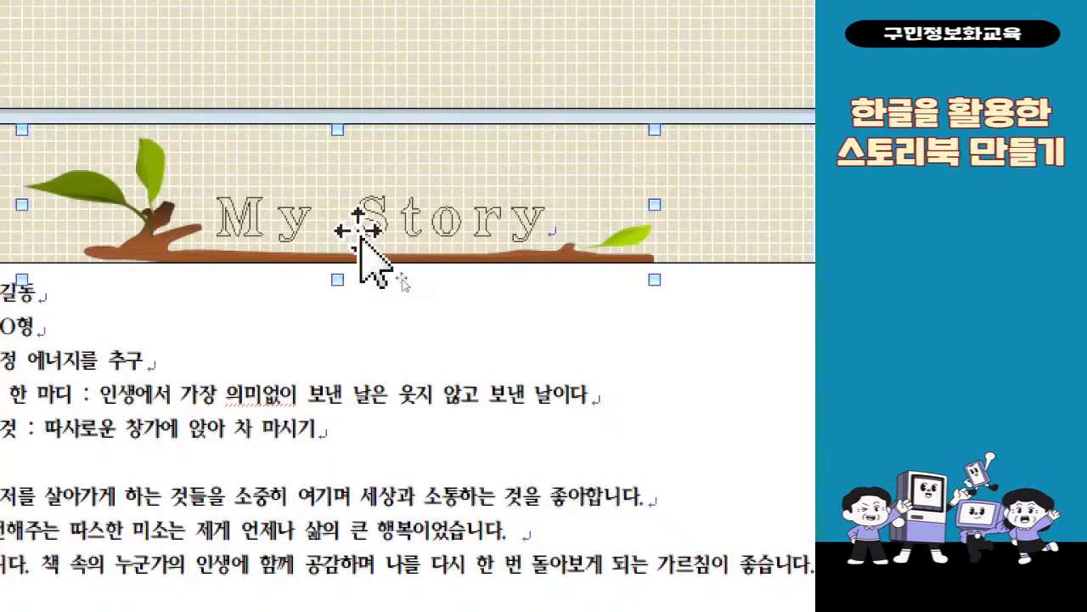
pyautogui.rightClick(134, 248)
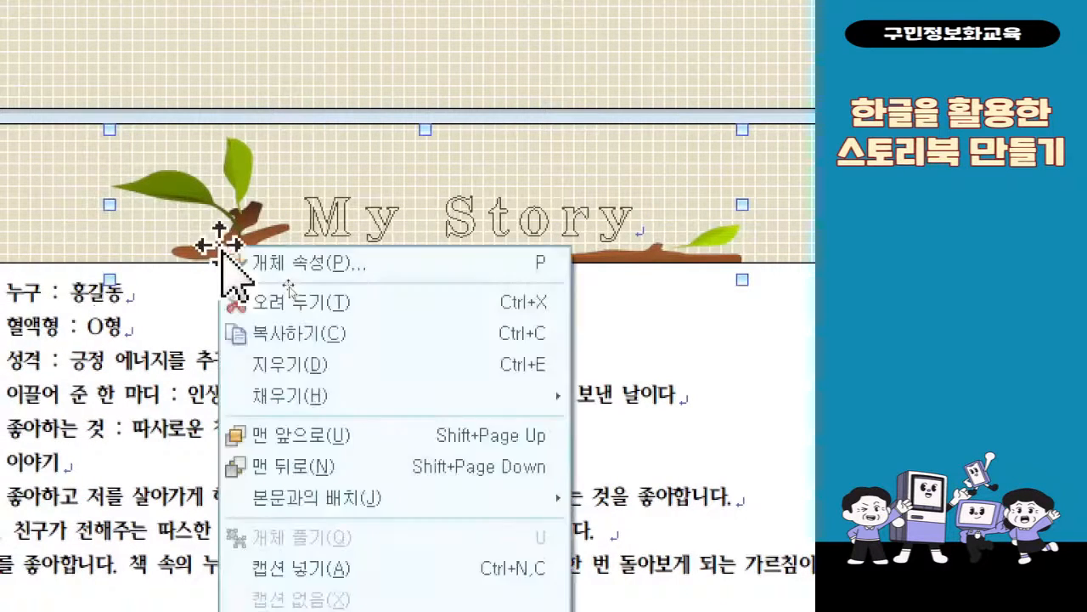
pyautogui.click(350, 471)
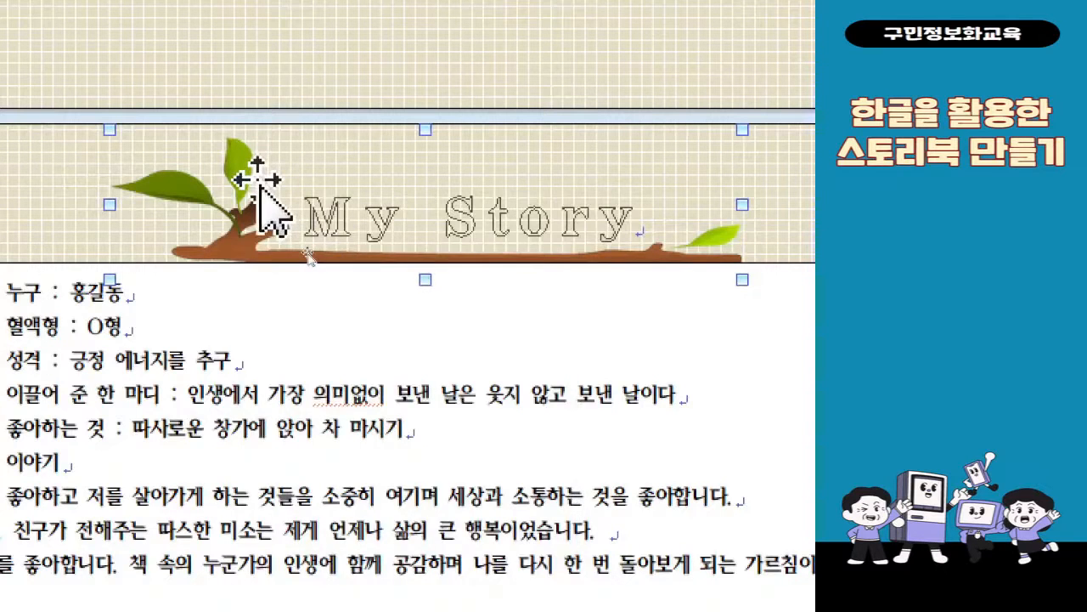
pyautogui.rightClick(258, 181)
pyautogui.click(320, 411)
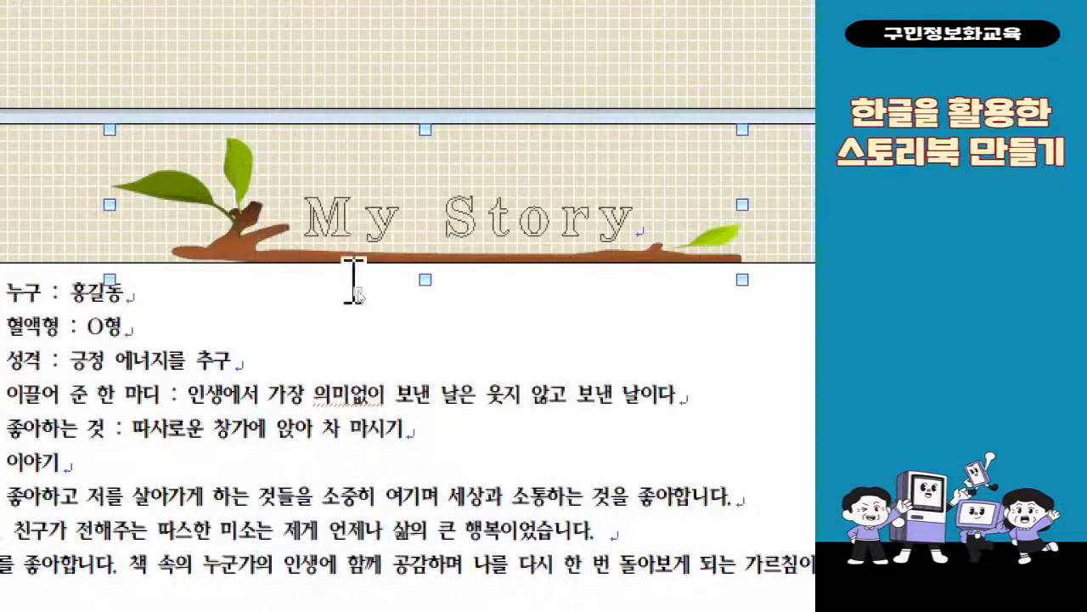
# Select the My Story title box and the branch picture in turn to check how they are stacked
pyautogui.click(358, 226)
pyautogui.click(362, 173)
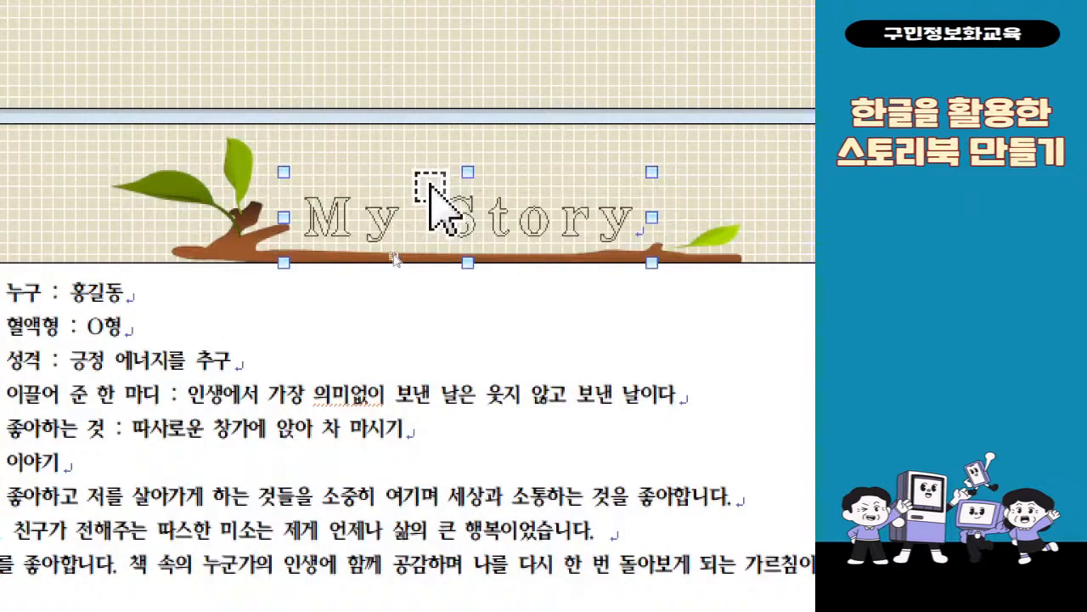
pyautogui.click(225, 243)
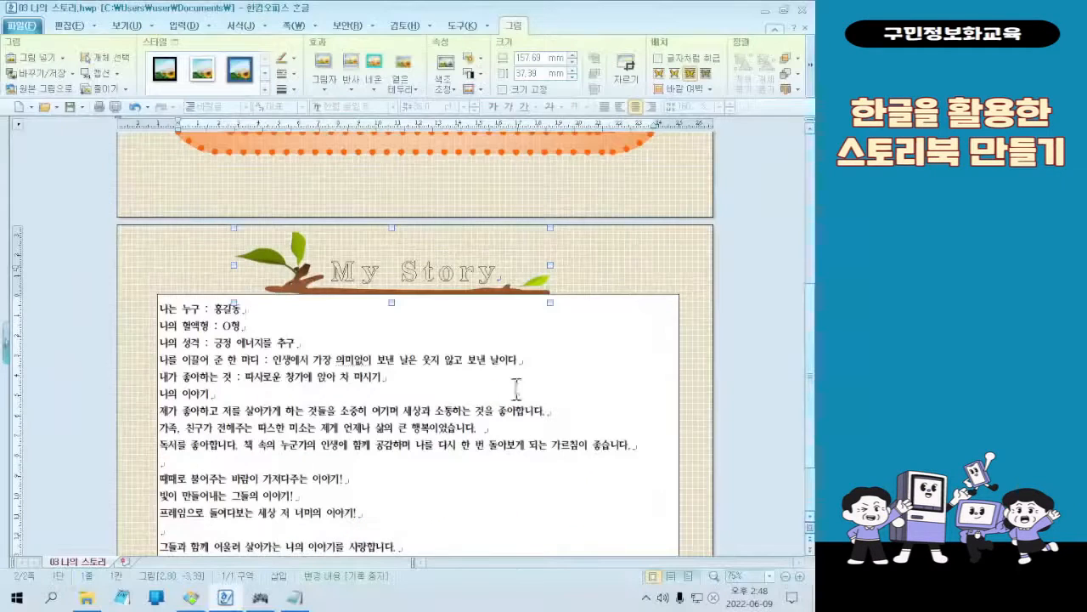
pyautogui.scroll(-2, 543, 373)
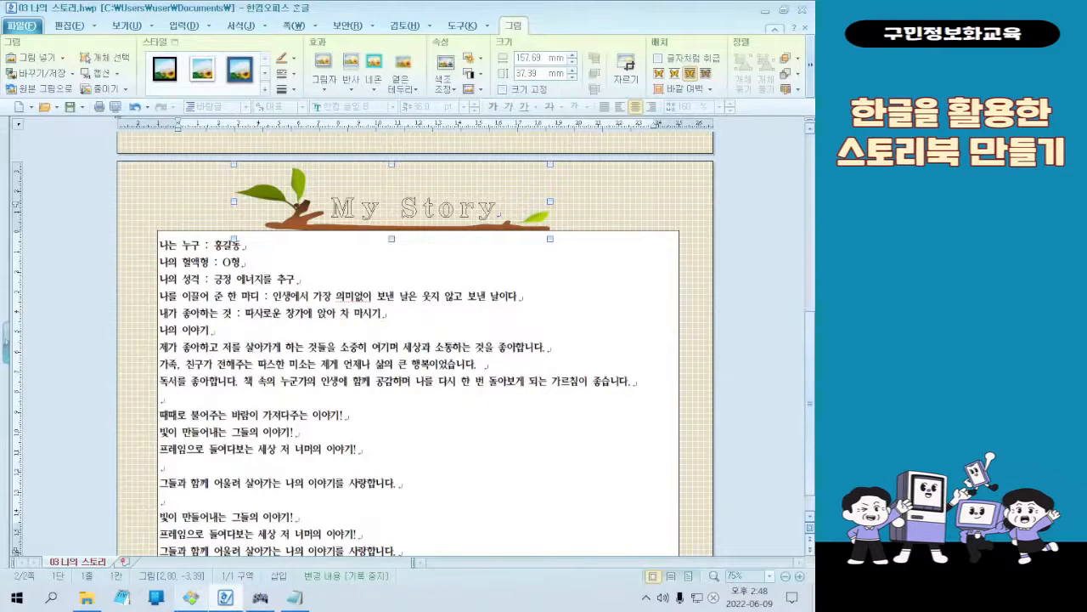
# Send the body text box to the very back (맨 뒤로), behind the branch picture
pyautogui.click(195, 602)
pyautogui.click(803, 10)
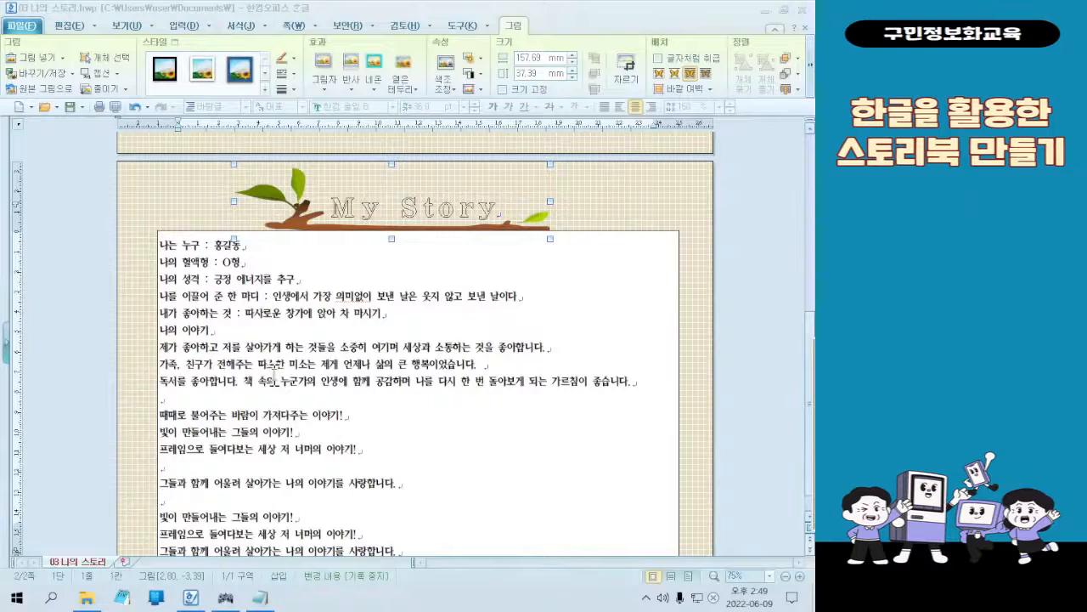
pyautogui.click(648, 232)
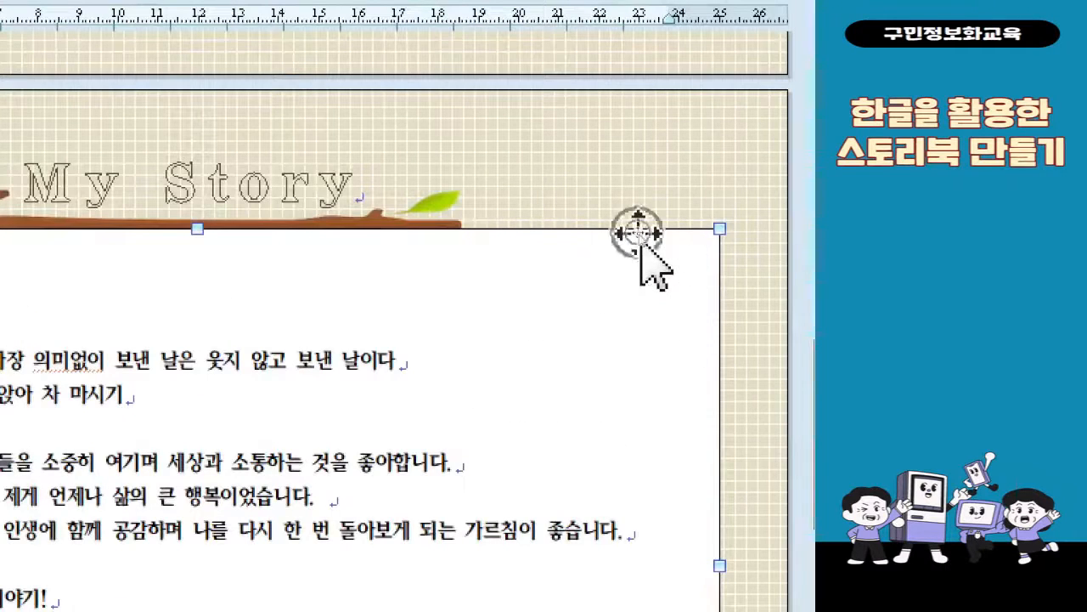
pyautogui.rightClick(638, 232)
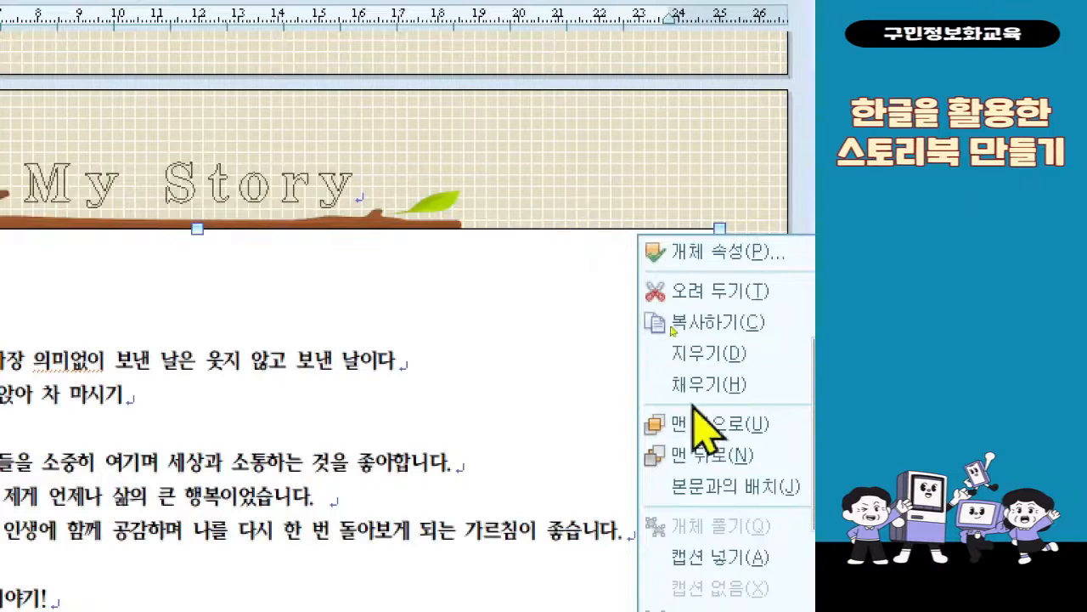
pyautogui.click(718, 459)
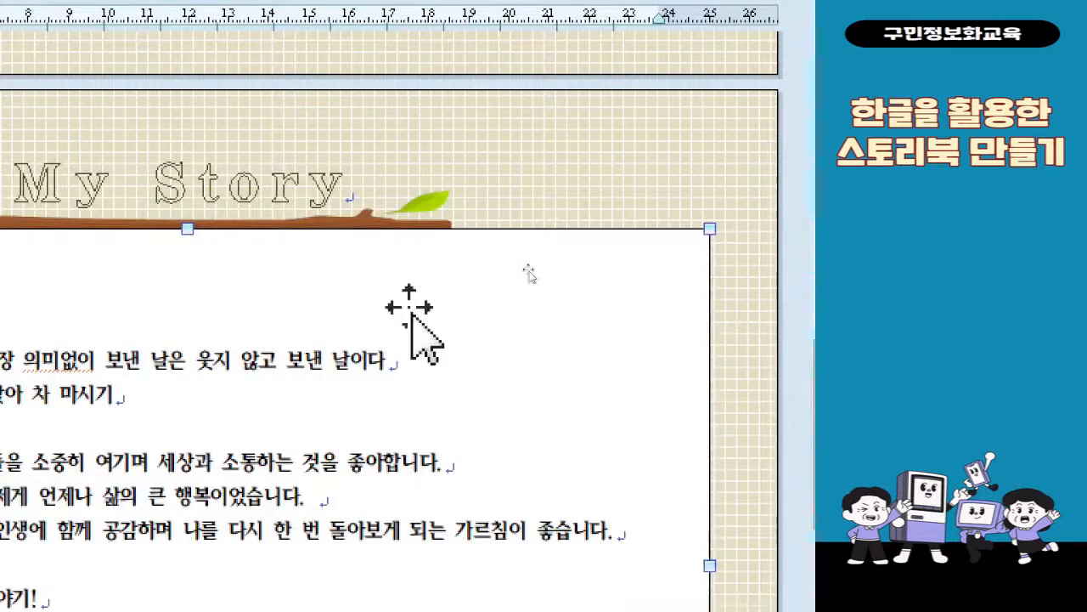
pyautogui.rightClick(554, 229)
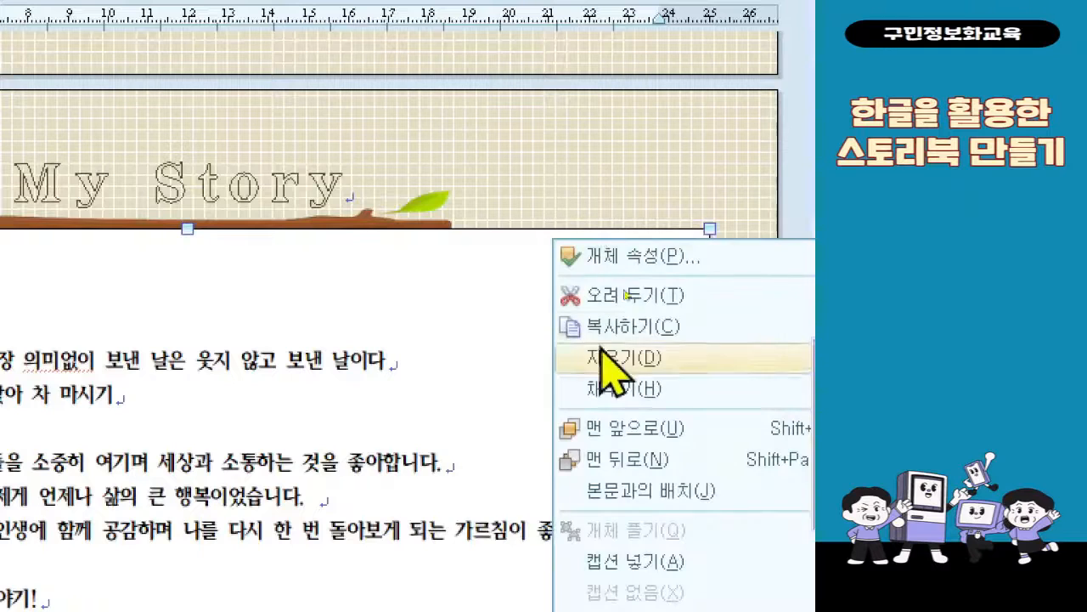
pyautogui.click(651, 459)
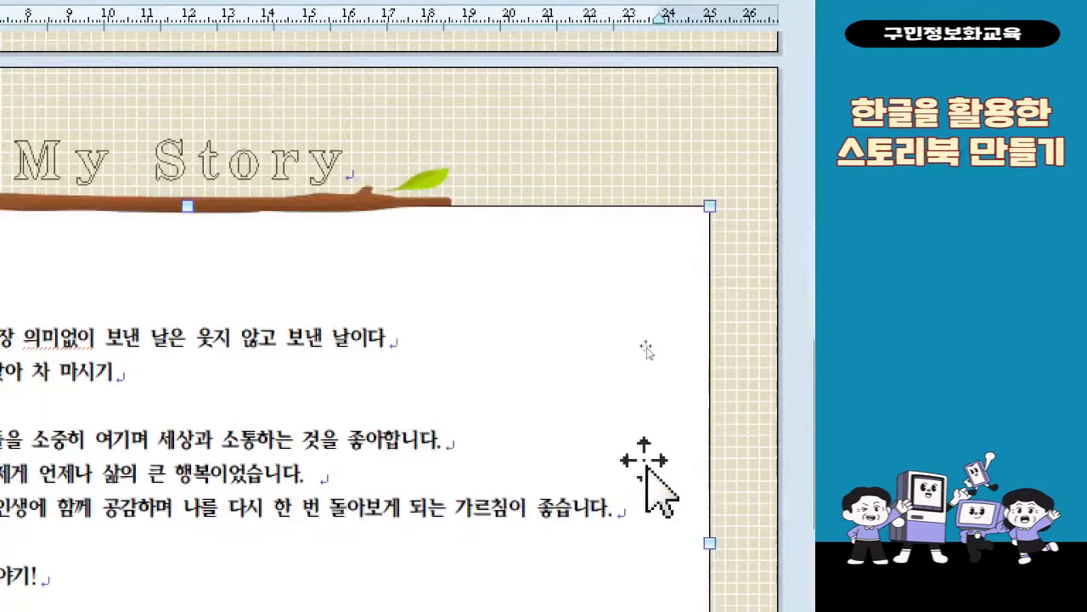
# Place the body text box behind the text (글 뒤로) and align it horizontally to the centre (가운데) of the paper
pyautogui.doubleClick(647, 223)
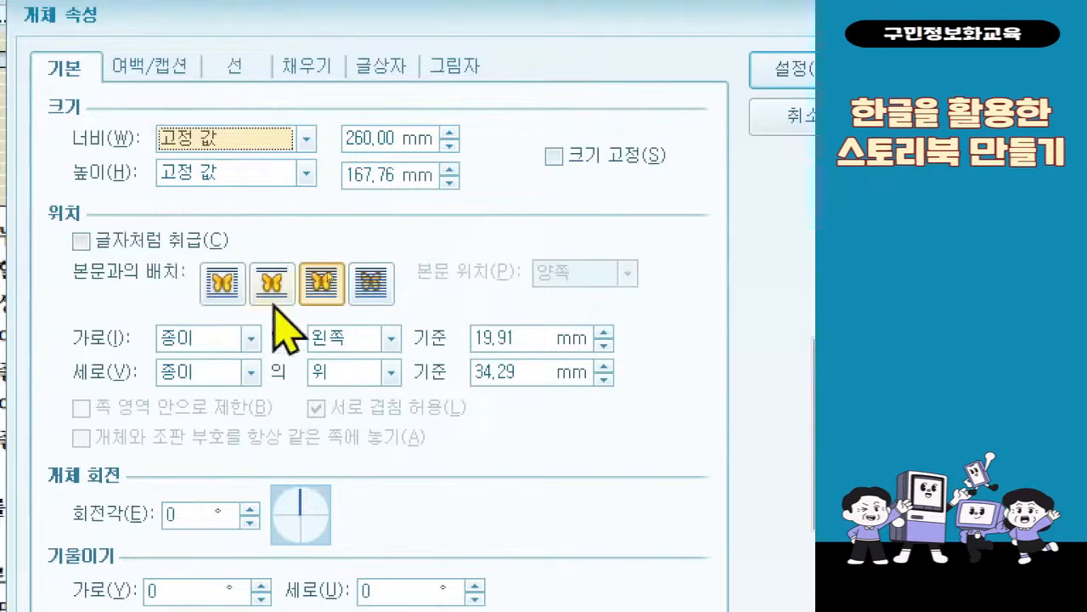
pyautogui.click(364, 299)
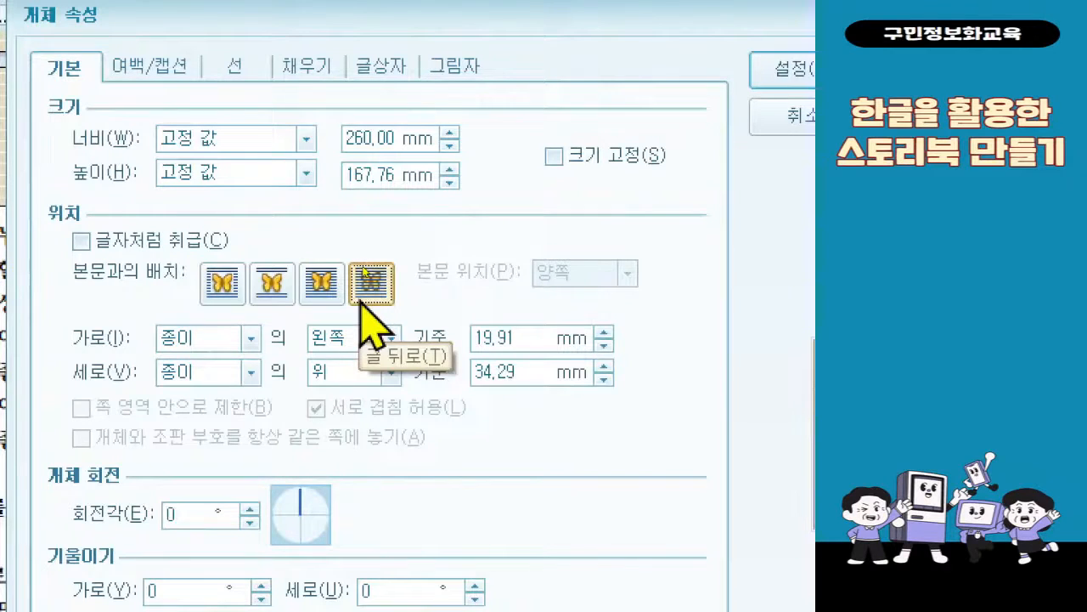
pyautogui.click(391, 338)
pyautogui.click(386, 383)
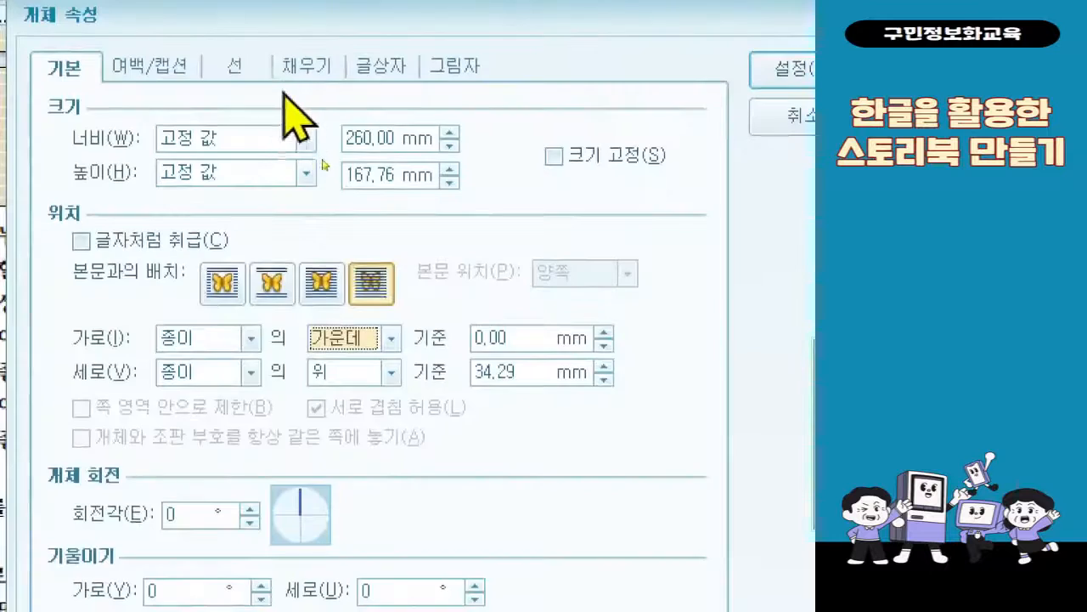
# Set the body text box's outline to white (하양) from the 기본 colour theme, 1.5 mm thick
pyautogui.click(254, 82)
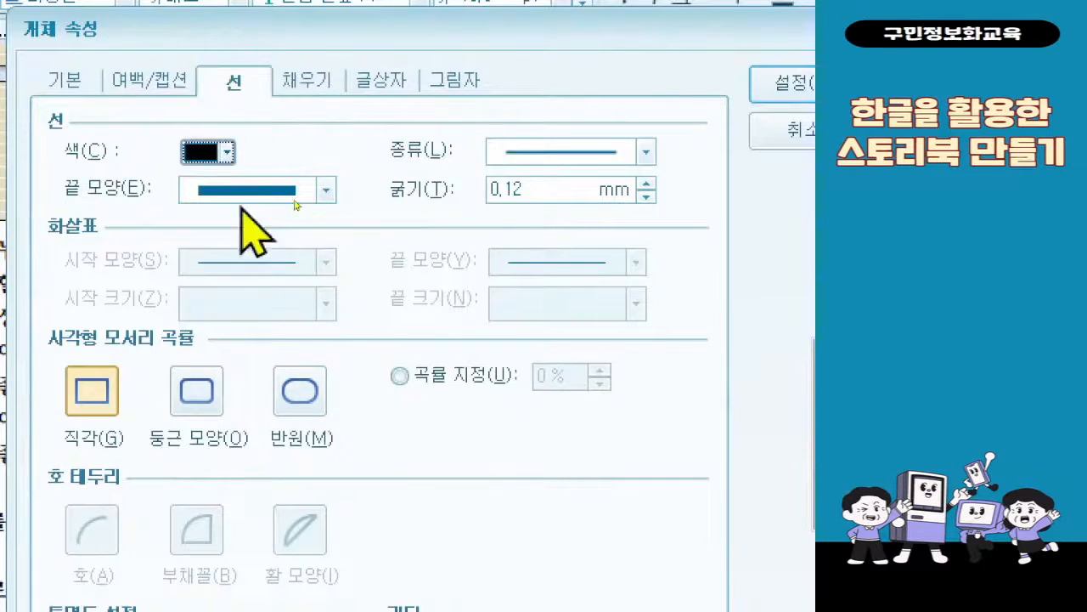
pyautogui.click(204, 151)
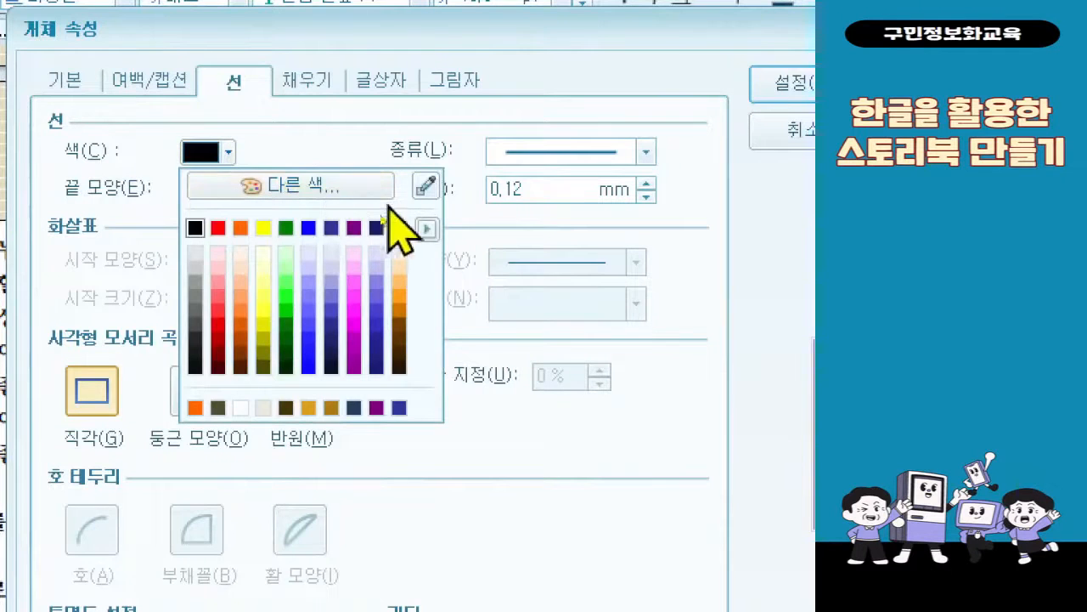
pyautogui.click(426, 228)
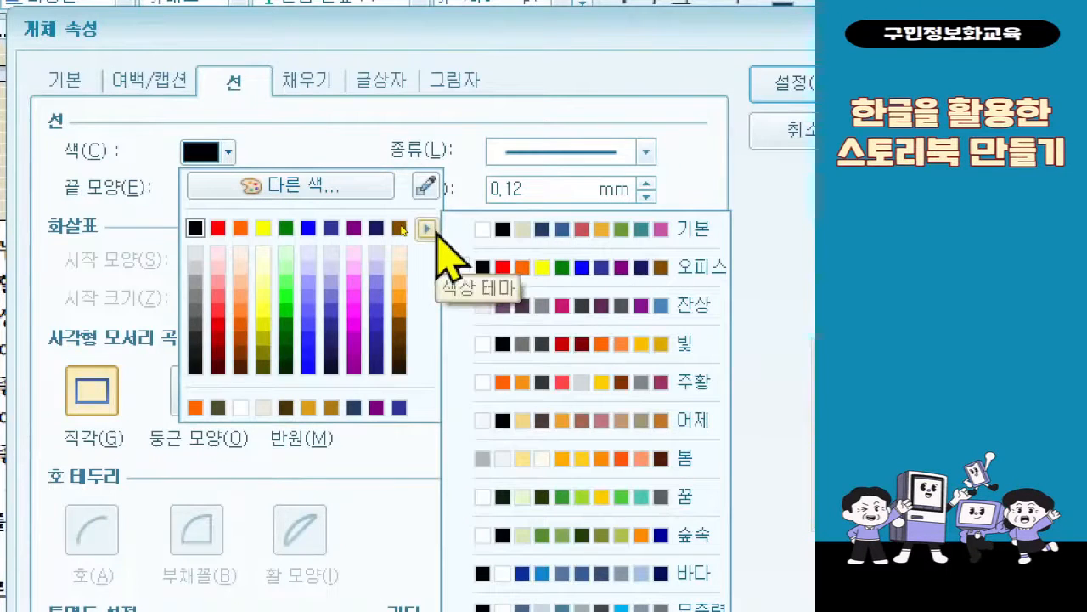
pyautogui.click(592, 231)
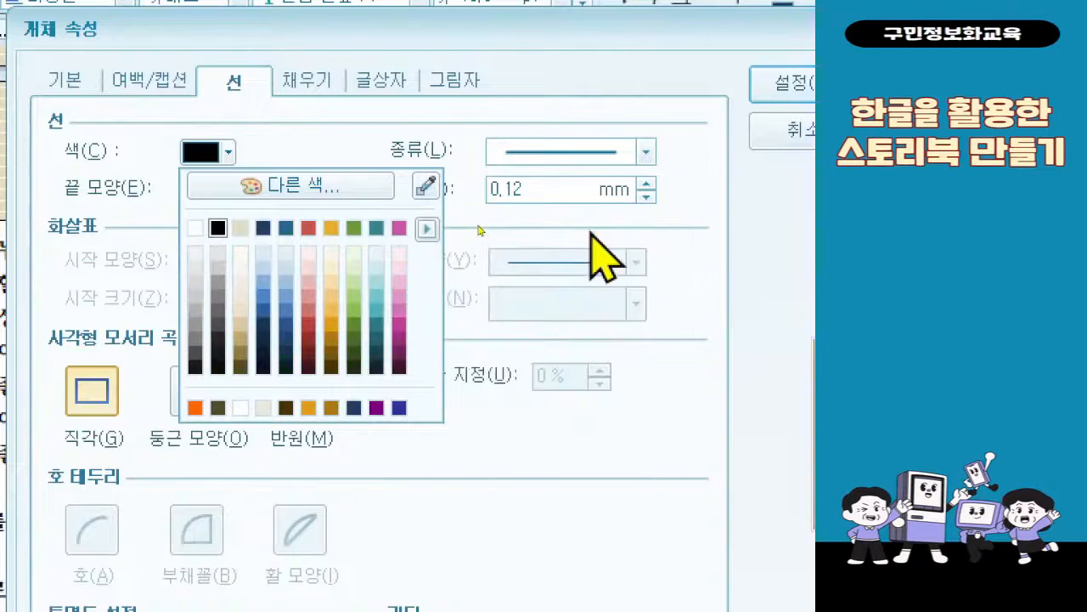
pyautogui.click(199, 227)
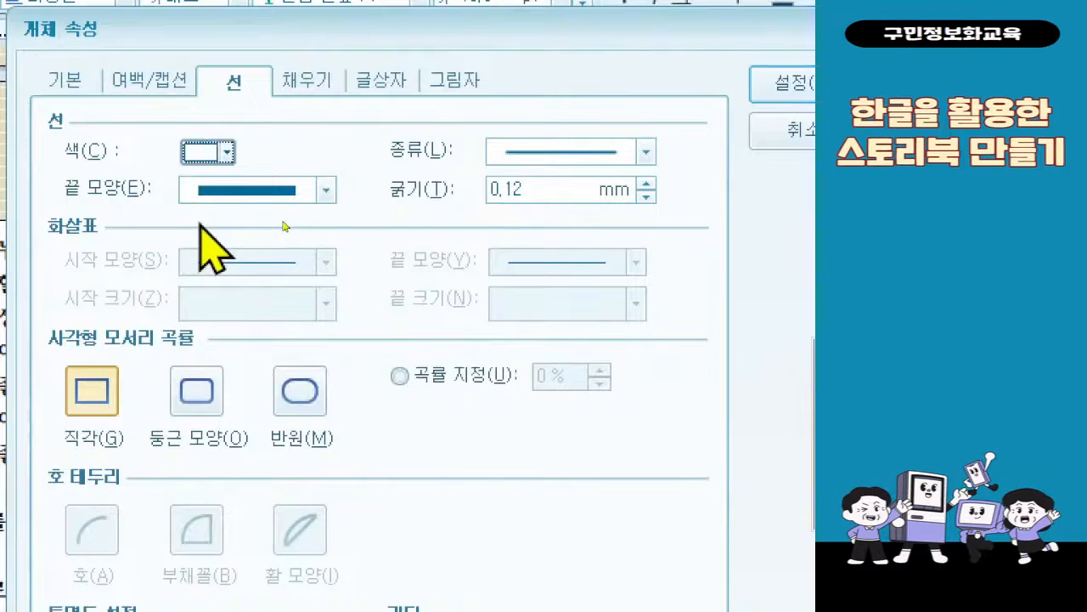
pyautogui.click(499, 188)
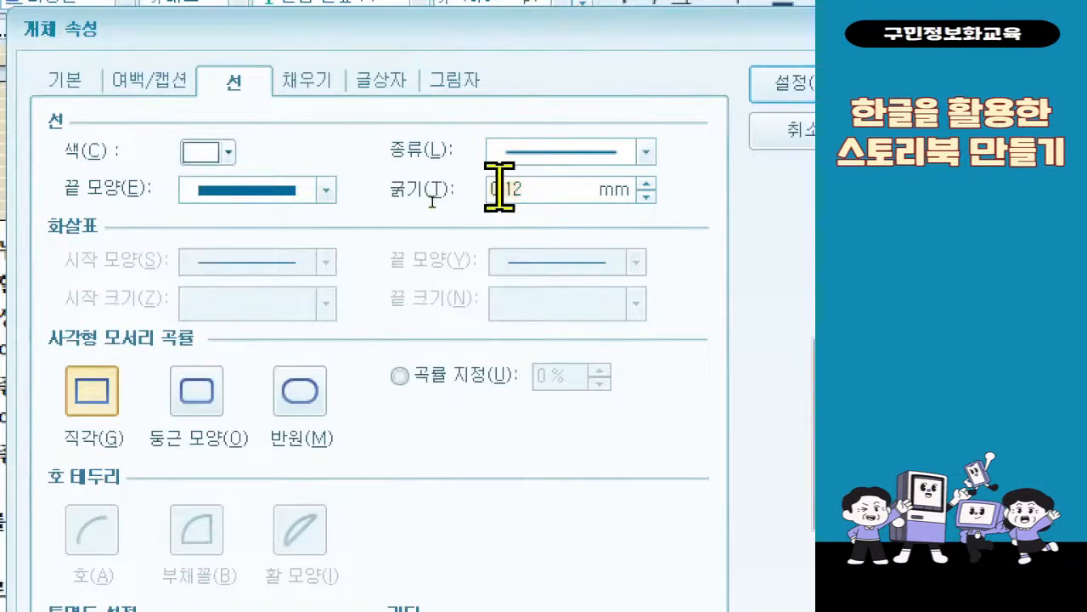
pyautogui.write('1.5')
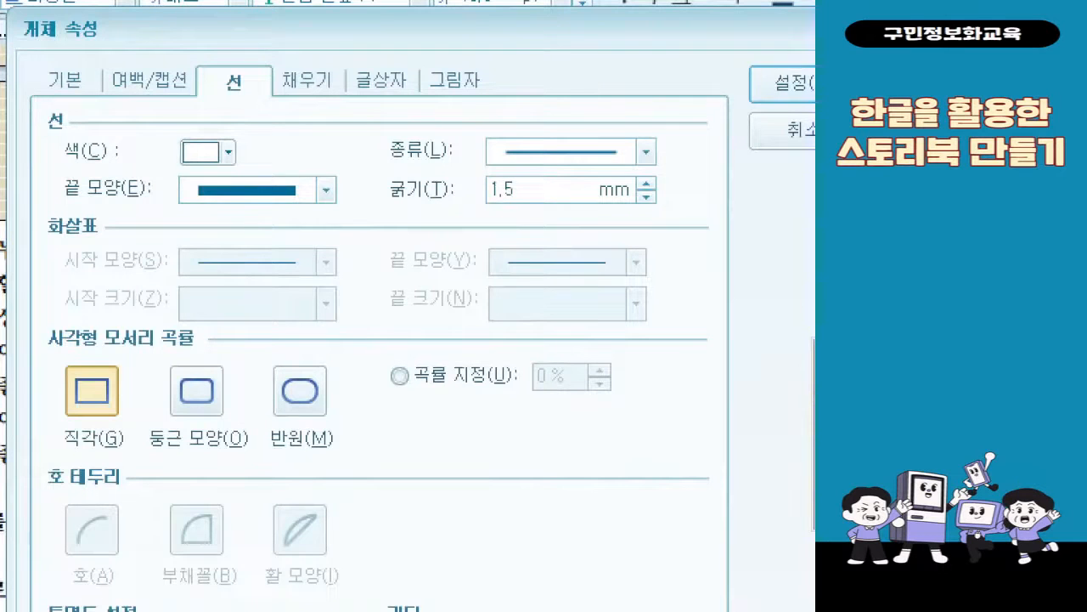
pyautogui.moveTo(369, 174); pyautogui.dragTo(530, 214)
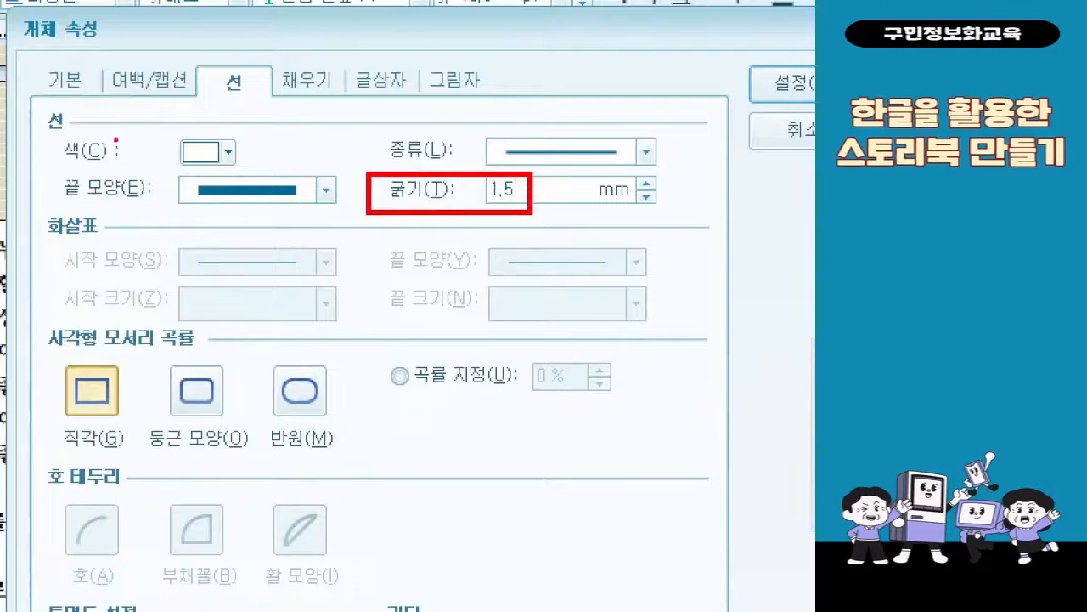
pyautogui.moveTo(44, 128); pyautogui.dragTo(253, 173)
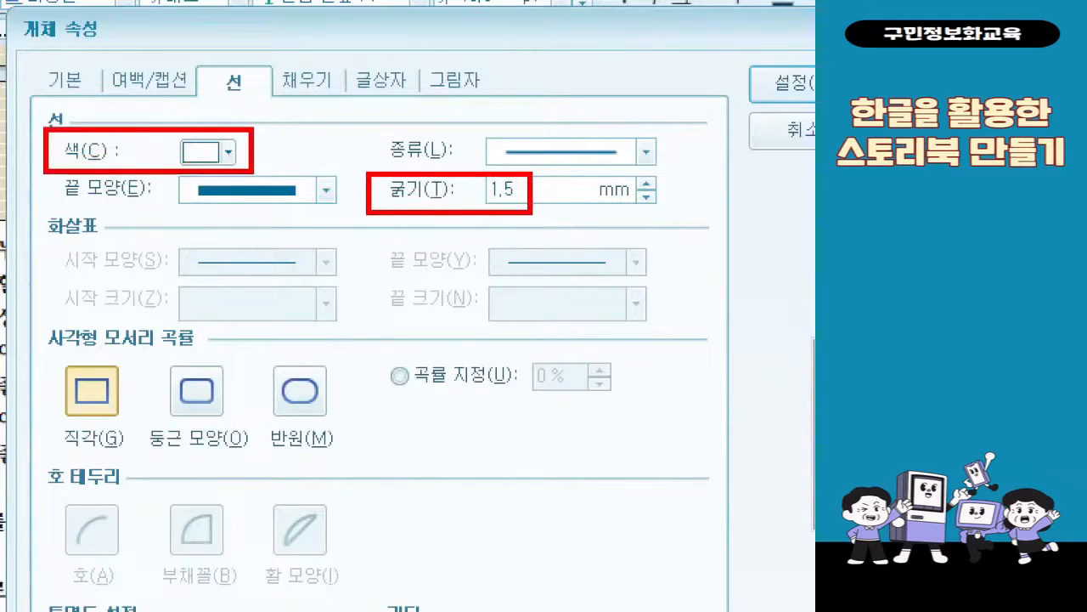
pyautogui.moveTo(362, 190); pyautogui.dragTo(254, 157)
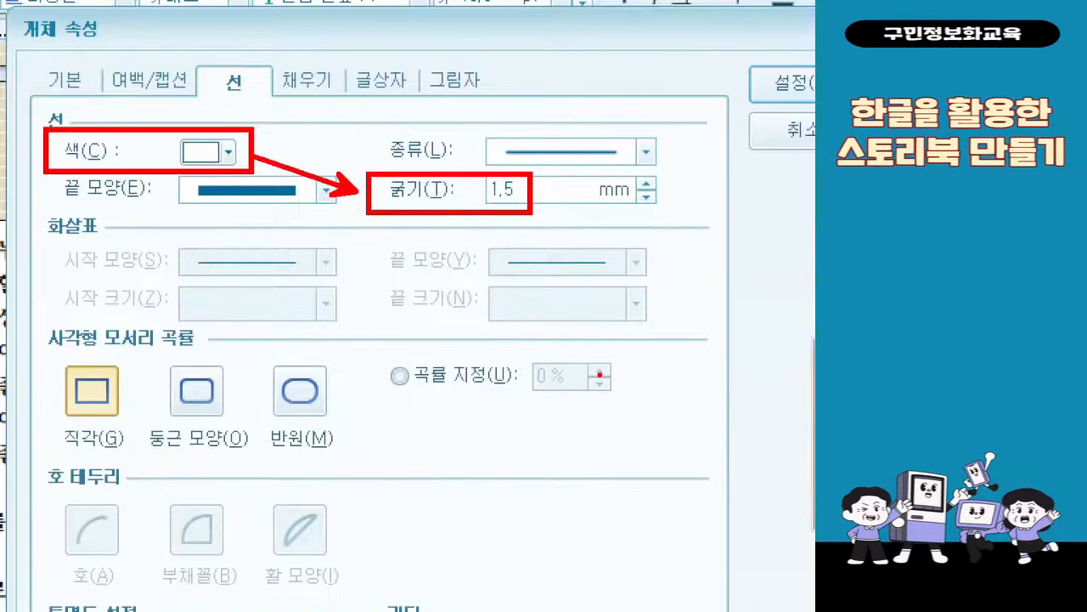
# Fill the body text box with light olive (연한 올리브색, RGB 227,220,193) 10% darker (10% 어둡게)
pyautogui.click(308, 85)
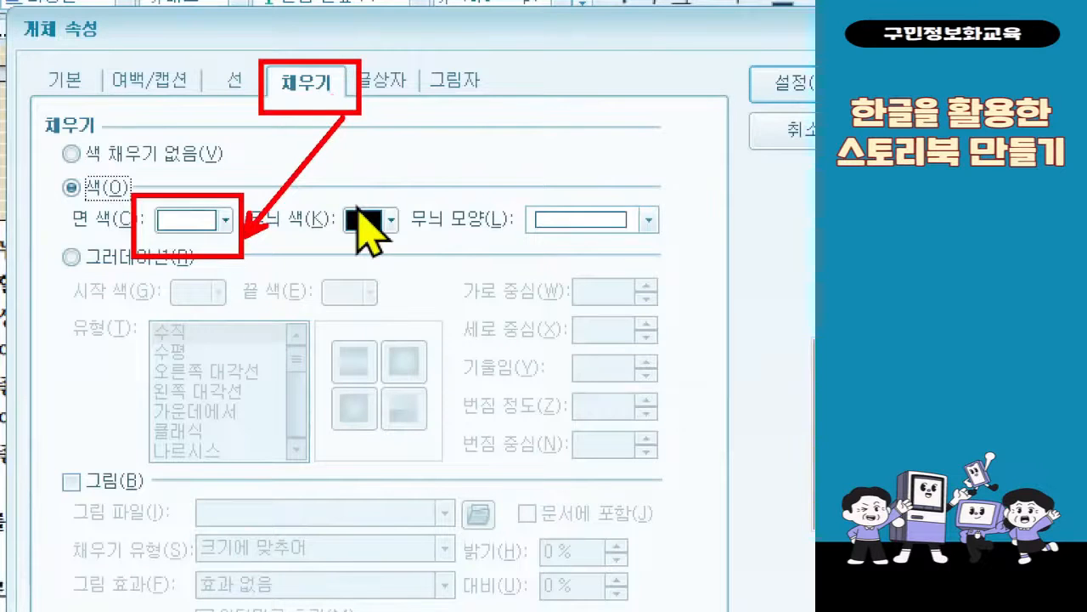
pyautogui.click(226, 221)
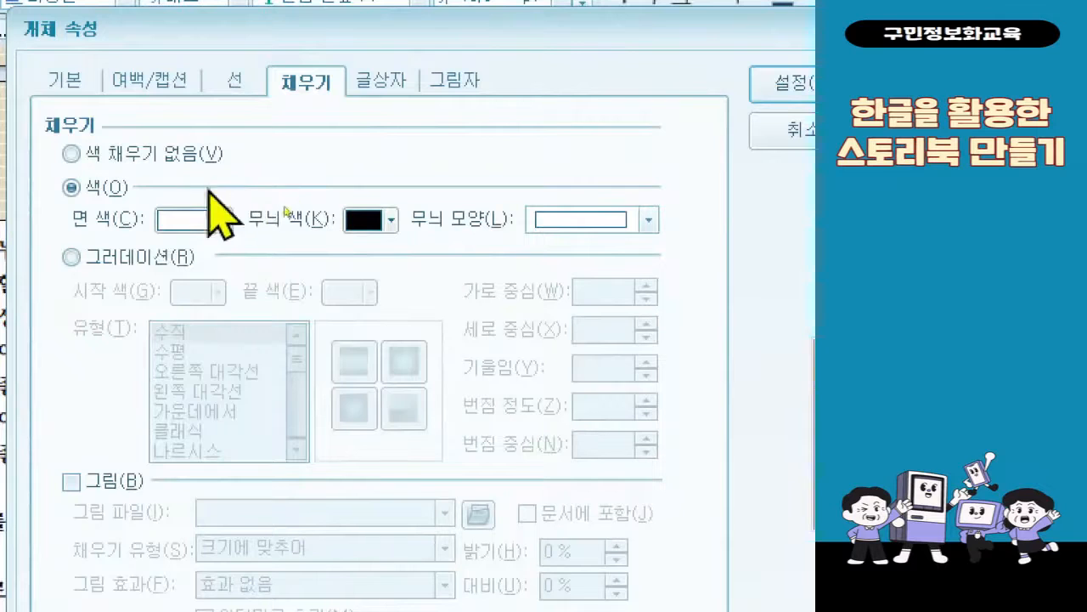
pyautogui.click(225, 220)
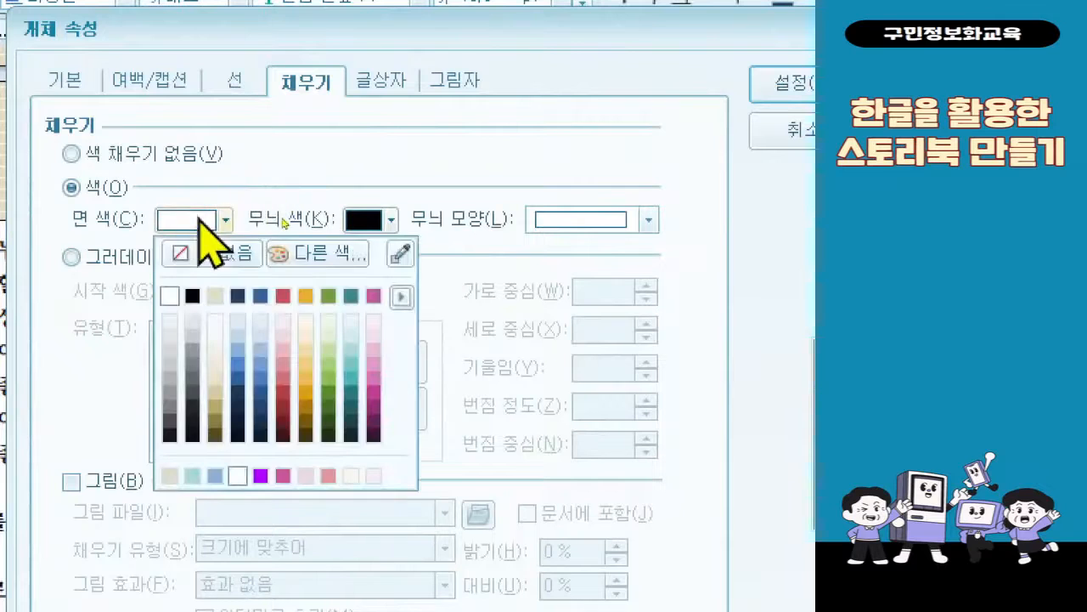
pyautogui.click(221, 397)
# Set the body text box's left and right inner margins to 10 mm, apply the object properties and deselect the box
pyautogui.click(378, 85)
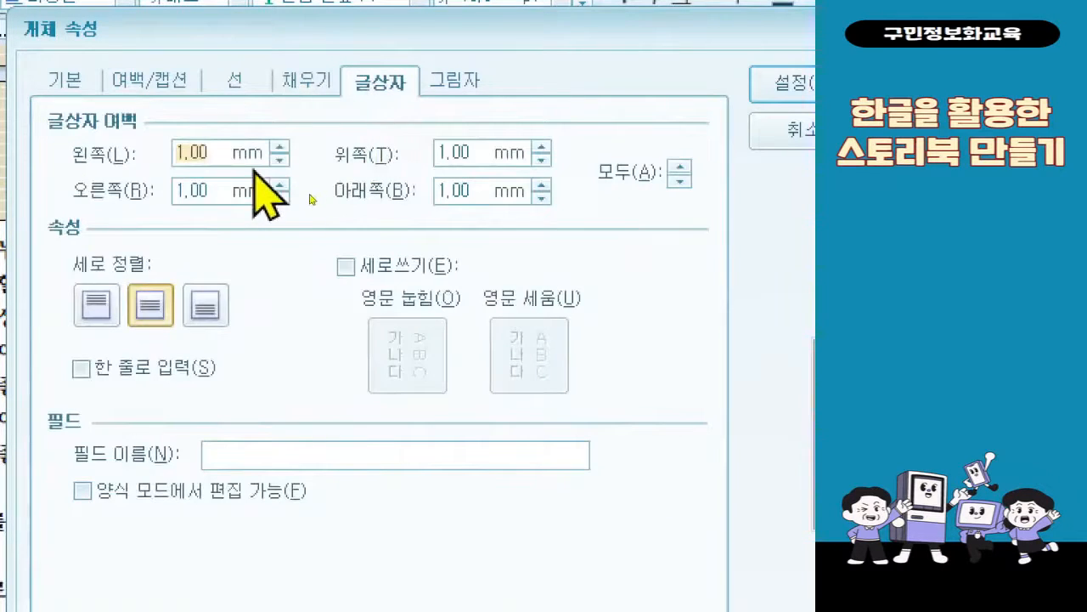
pyautogui.write('1')
pyautogui.press('Tab')
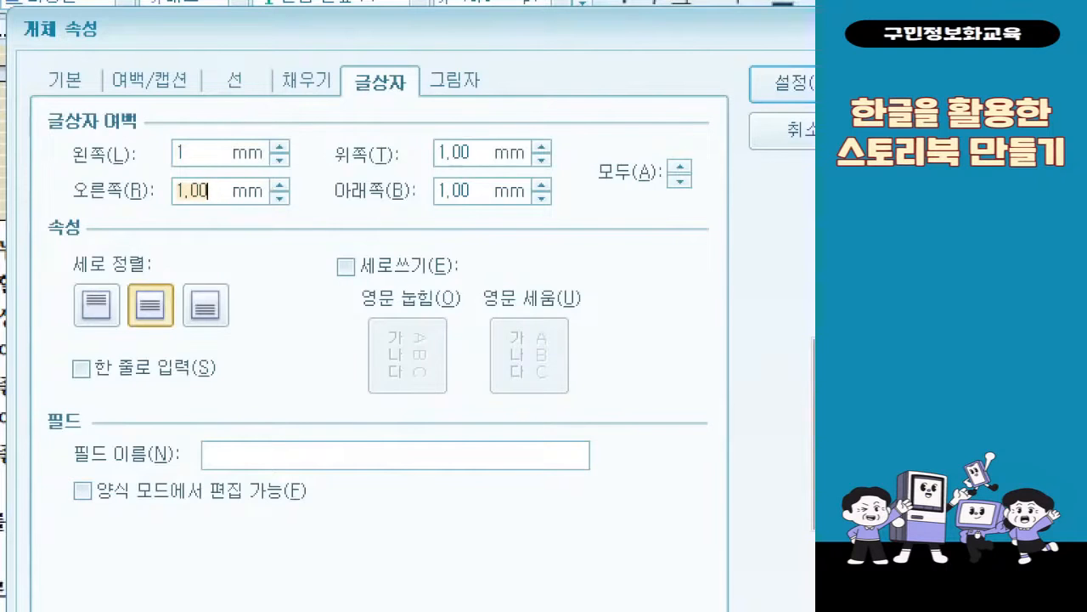
pyautogui.hotkey('shift', 'Tab')
pyautogui.write('10')
pyautogui.press('Tab')
pyautogui.write('10')
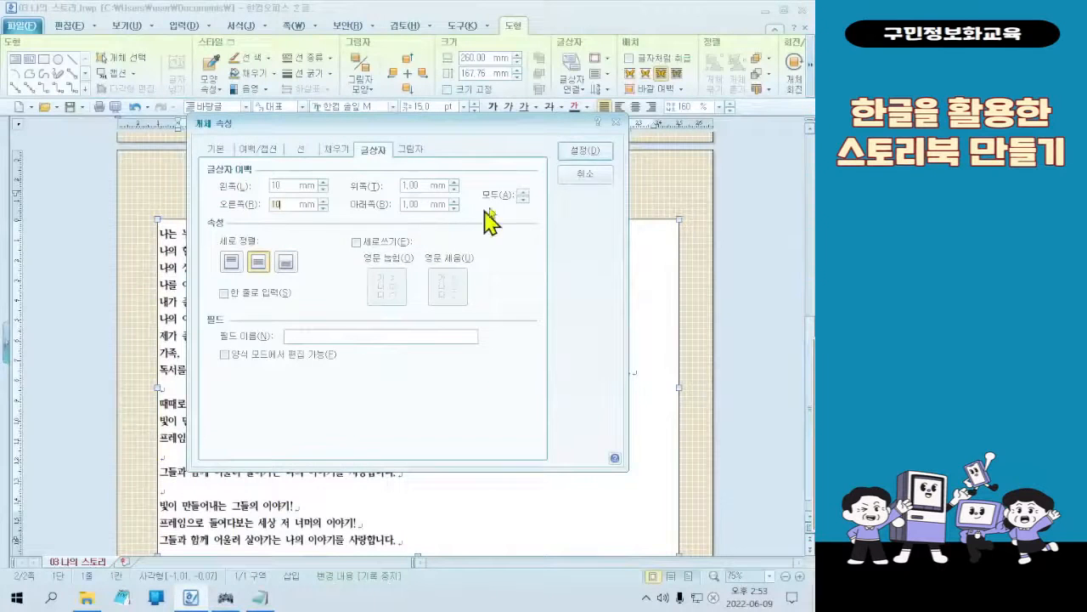
pyautogui.click(584, 156)
pyautogui.click(583, 153)
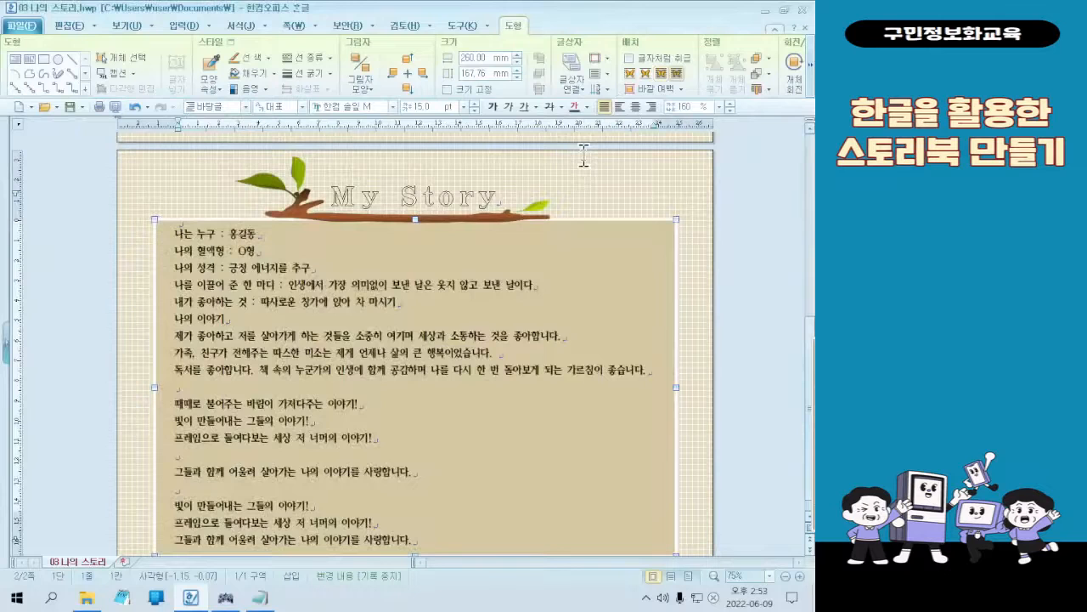
pyautogui.scroll(-1, 618, 336)
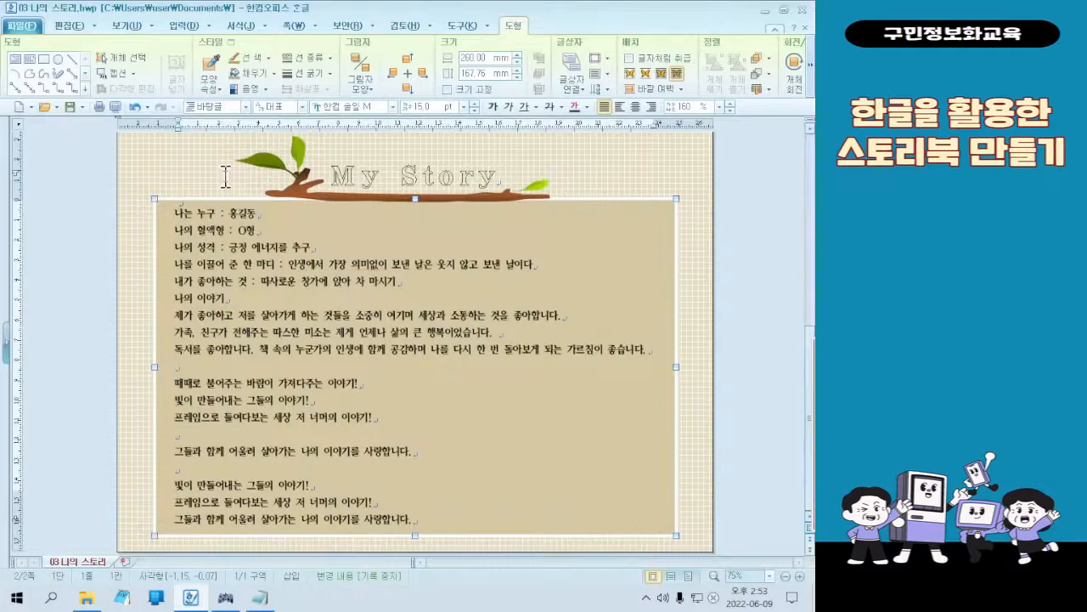
pyautogui.click(224, 176)
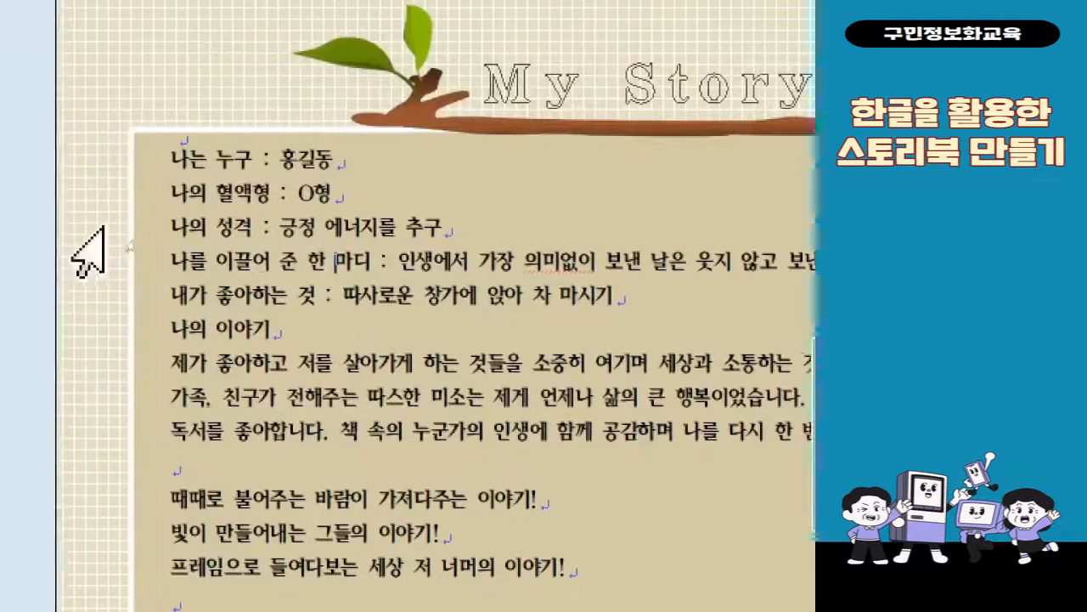
# Number the six lines from 나는 누구 to 나의 이야기 with the circled paragraph number style (①, (ㄱ), (a), 1))
pyautogui.moveTo(191, 157); pyautogui.dragTo(317, 351)
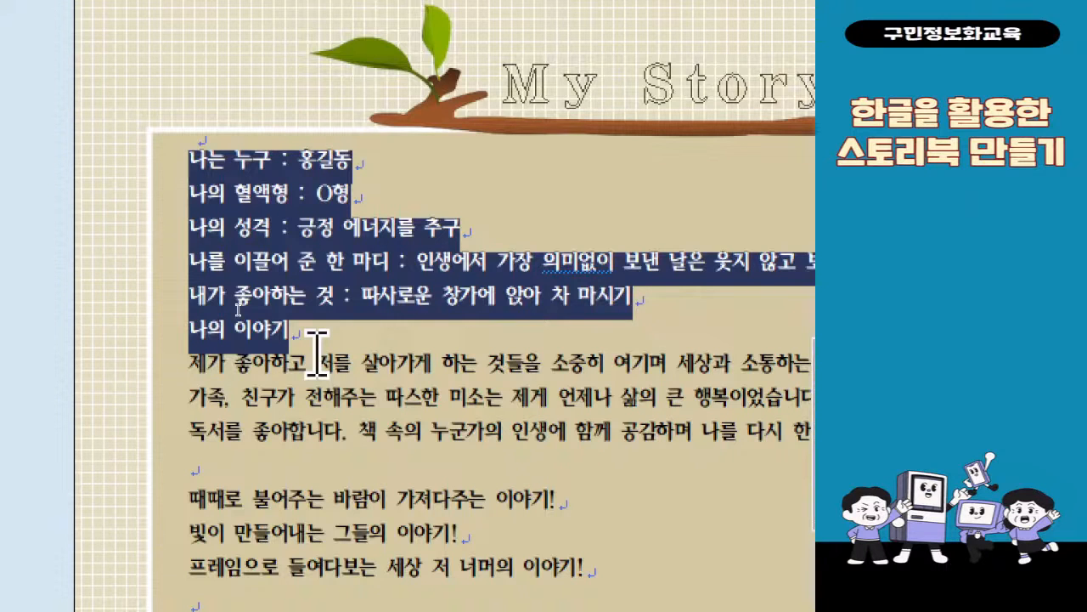
pyautogui.rightClick(285, 273)
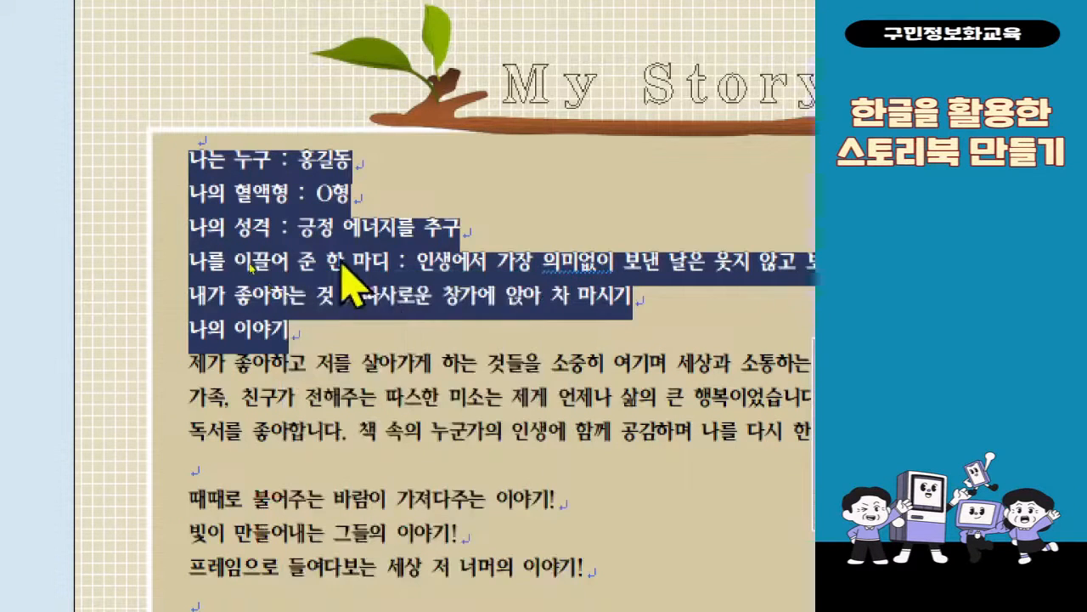
pyautogui.rightClick(340, 265)
pyautogui.click(416, 502)
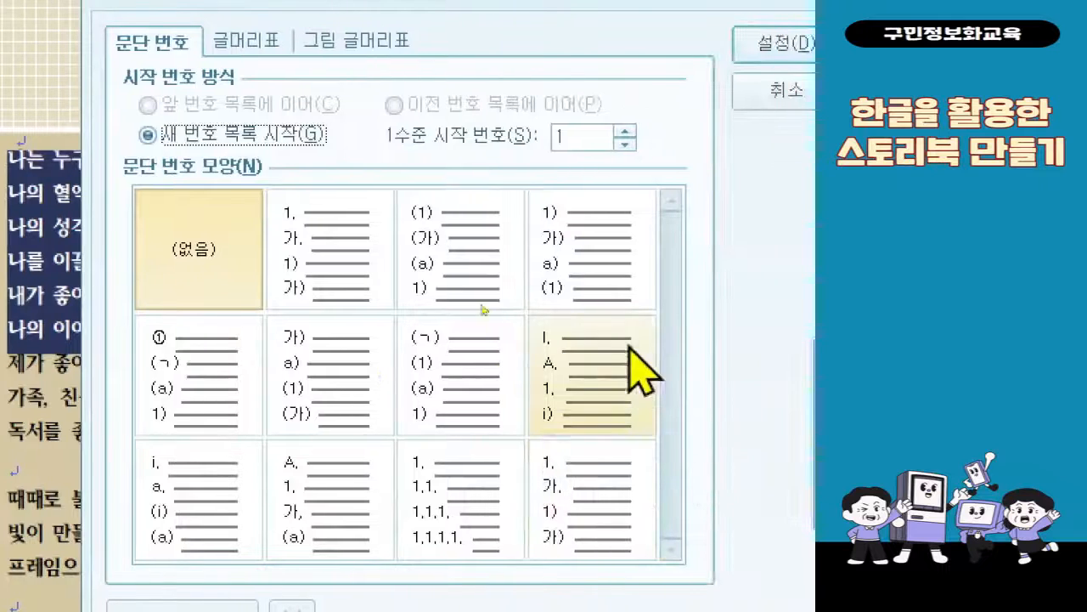
pyautogui.click(237, 406)
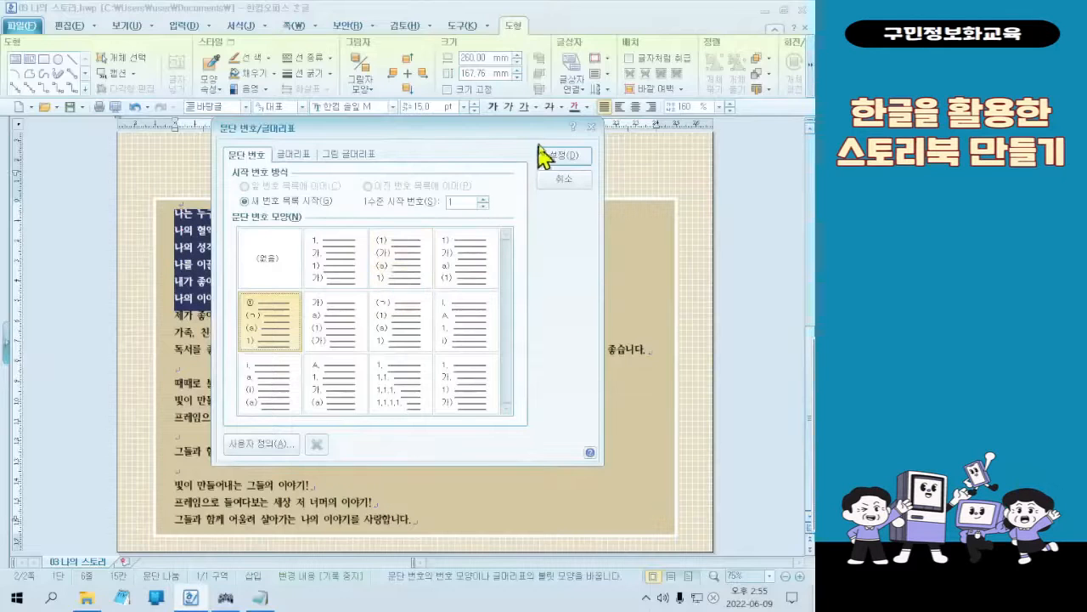
pyautogui.click(748, 53)
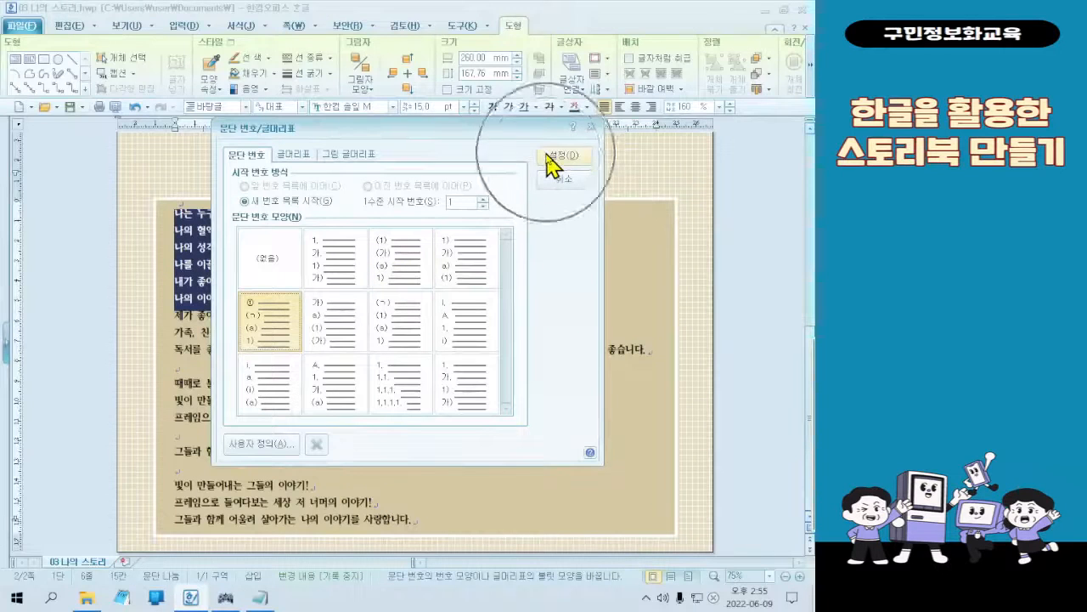
pyautogui.click(548, 158)
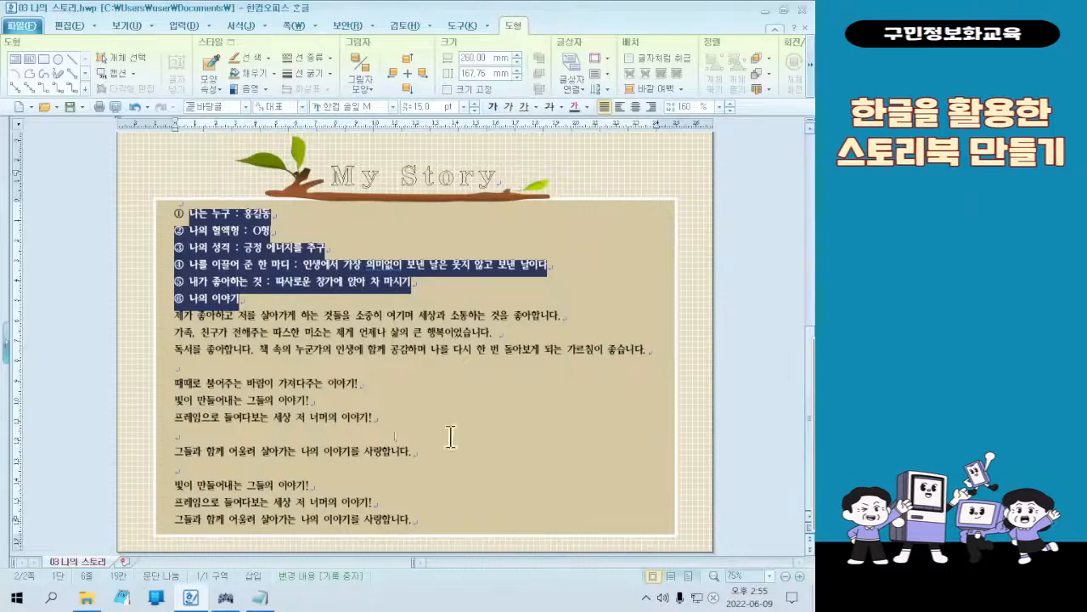
pyautogui.click(306, 348)
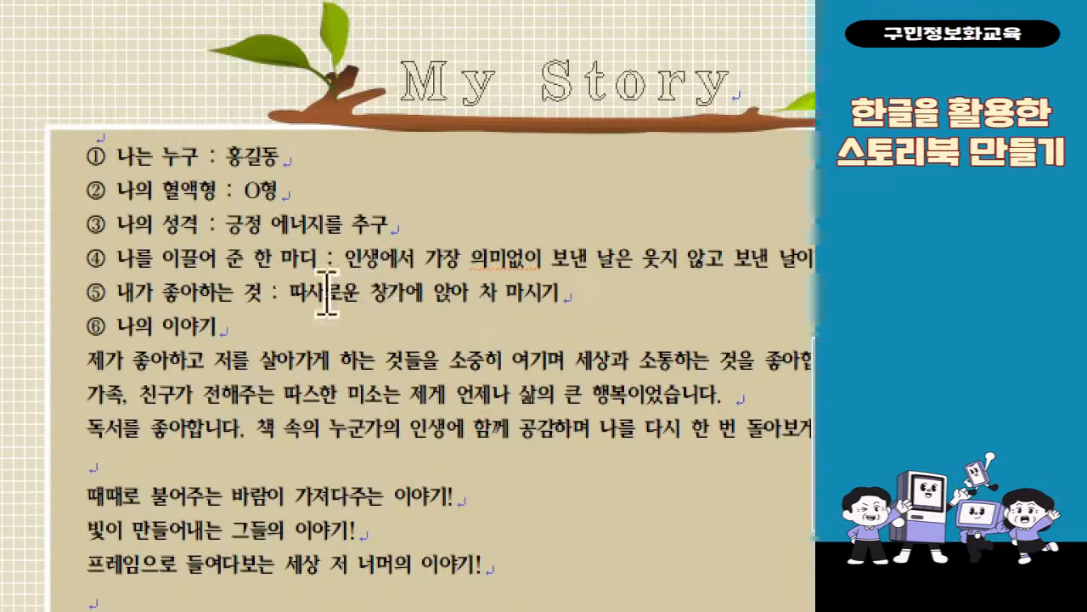
# Give the words 나는 누구 on the first numbered line an orange shading colour (음영 색) and white text colour (글자 색)
pyautogui.moveTo(120, 159); pyautogui.dragTo(202, 161)
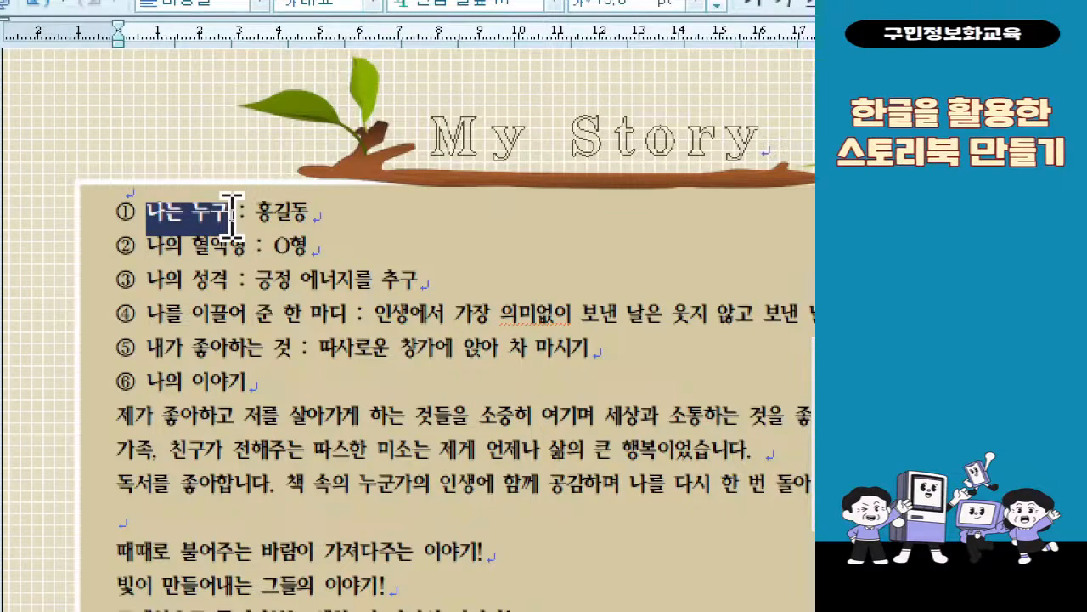
pyautogui.rightClick(208, 219)
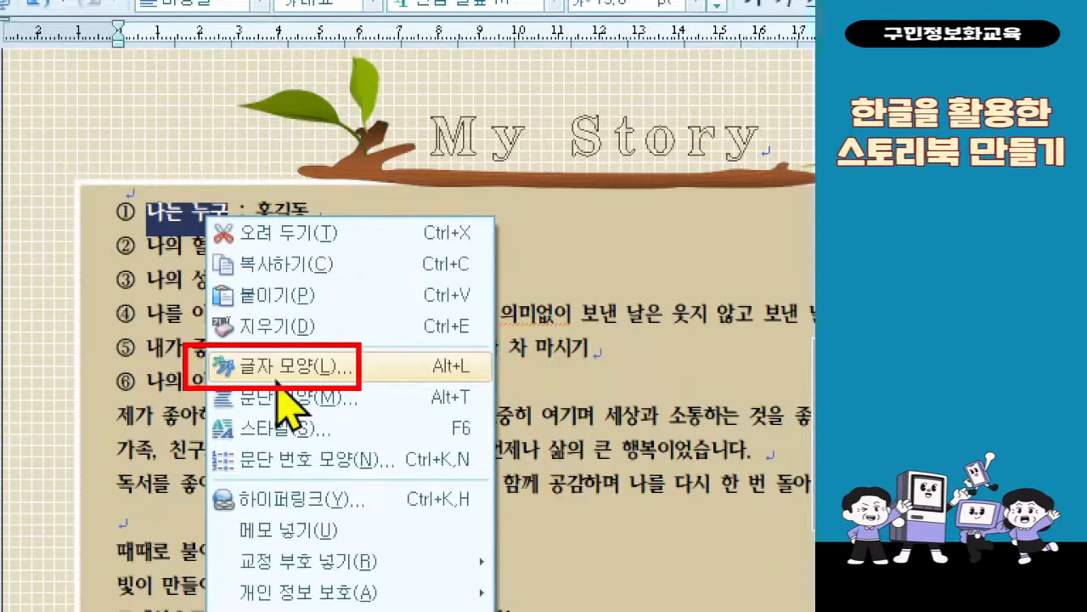
pyautogui.press('Escape')
pyautogui.rightClick(222, 226)
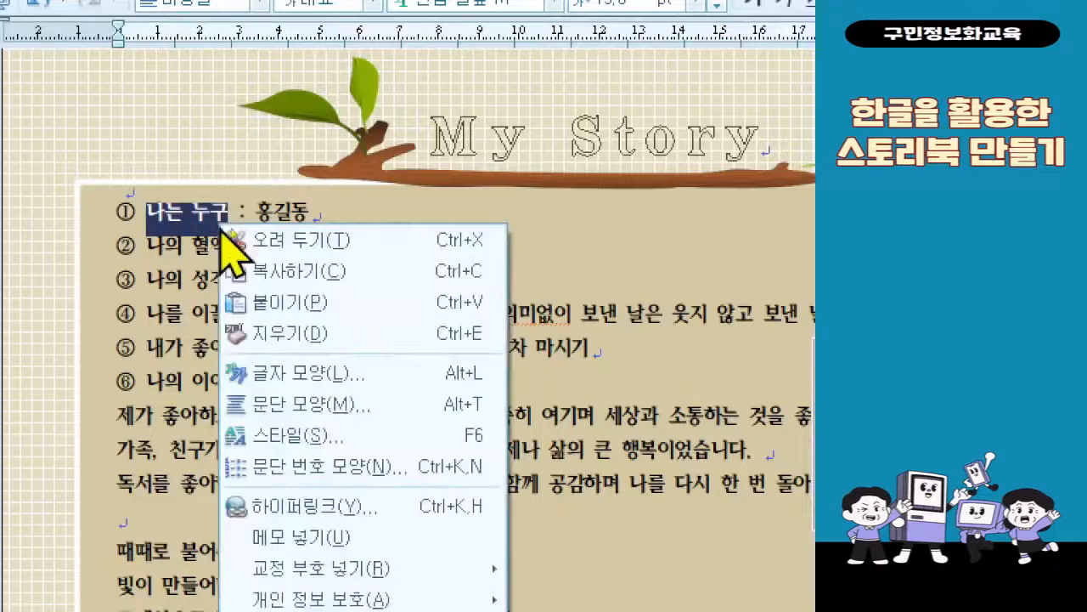
pyautogui.click(302, 374)
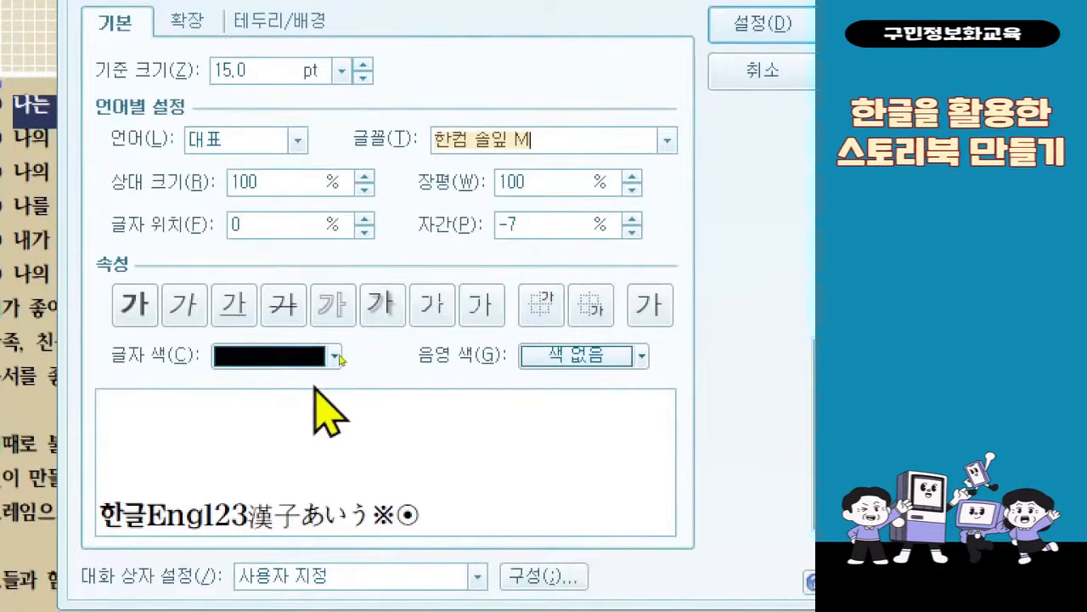
pyautogui.click(583, 364)
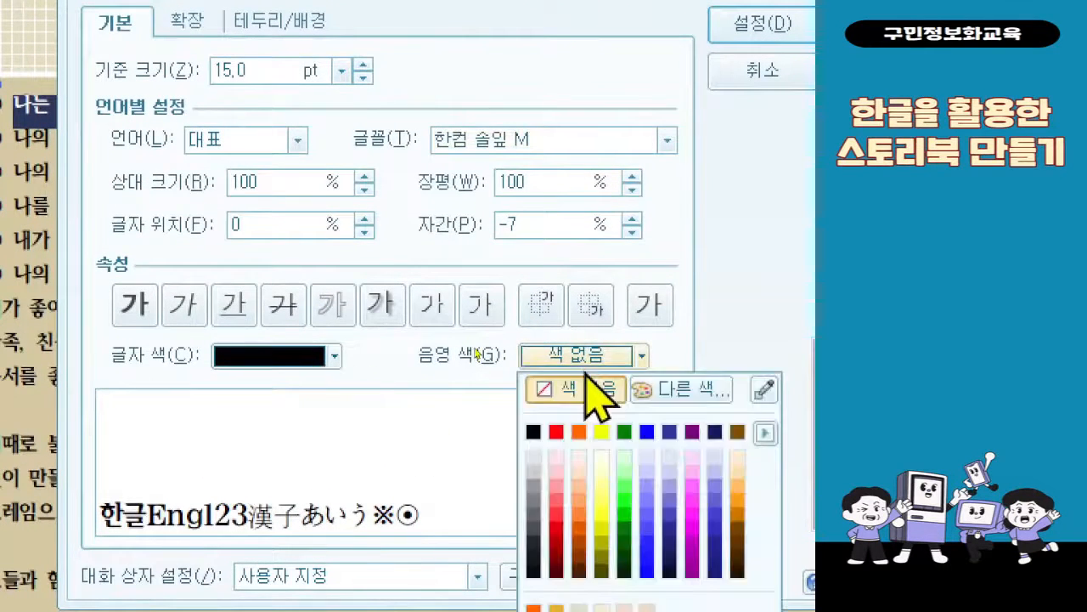
pyautogui.click(578, 431)
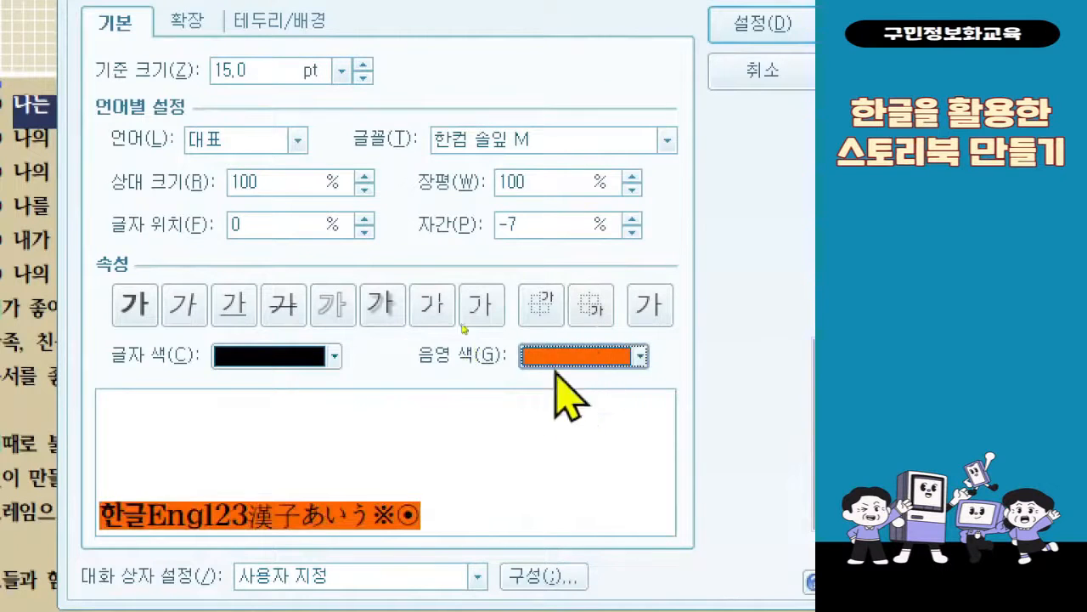
pyautogui.click(223, 357)
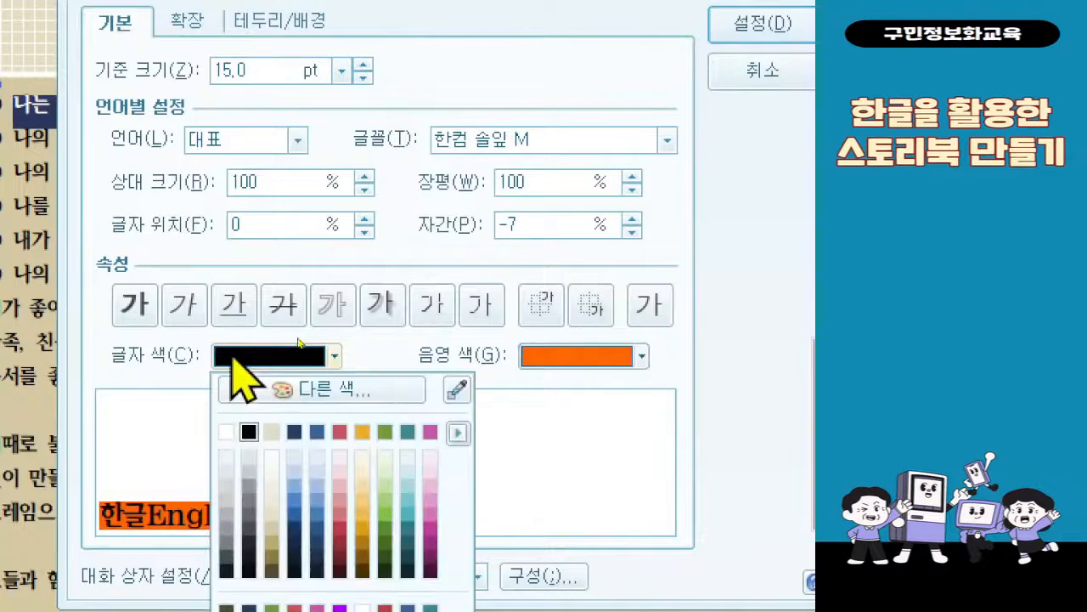
pyautogui.click(227, 432)
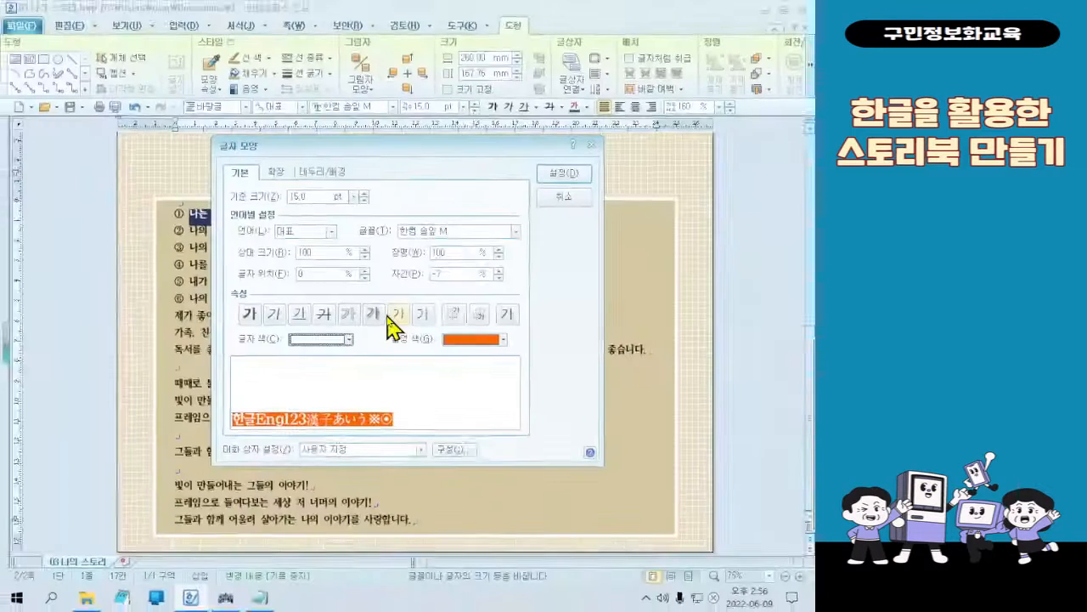
pyautogui.click(762, 23)
pyautogui.click(217, 232)
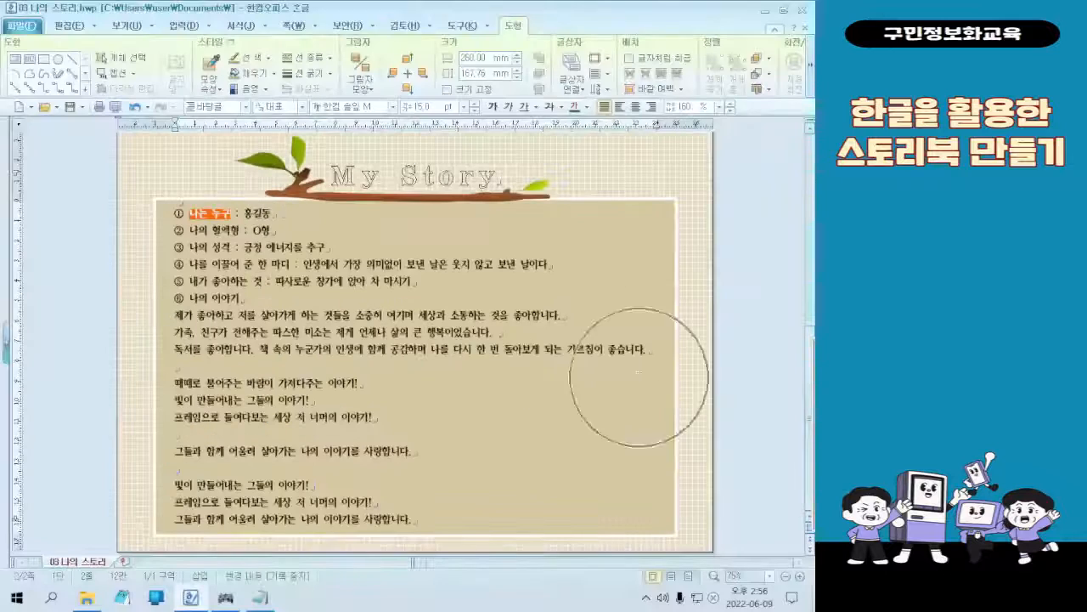
# Copy only the character format (글자 모양) of 나는 누구 with Copy Format (모양 복사)
pyautogui.click(683, 576)
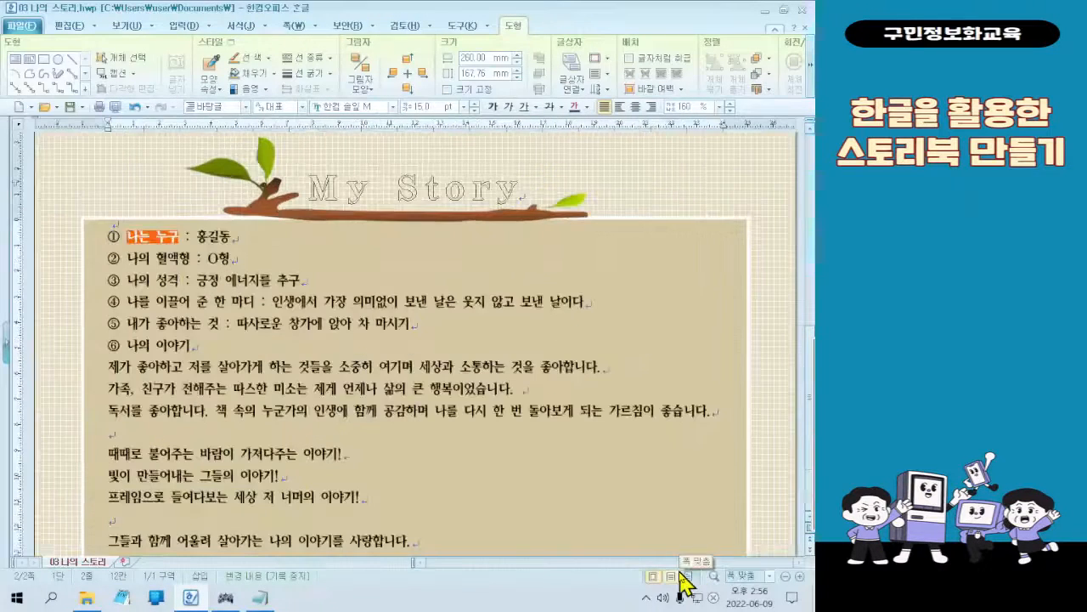
pyautogui.scroll(6, 195, 323)
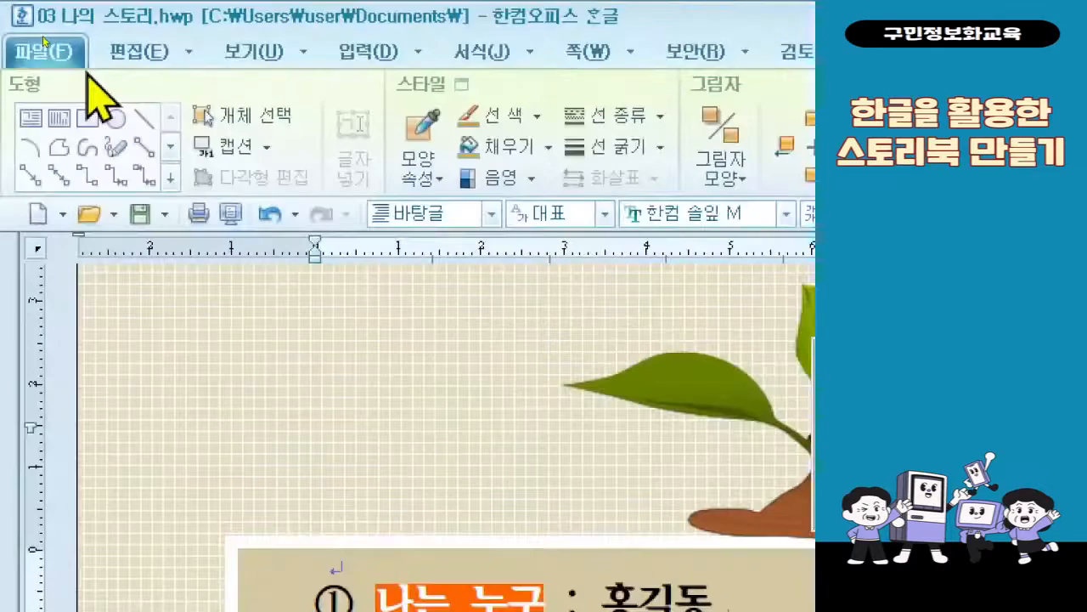
pyautogui.click(136, 53)
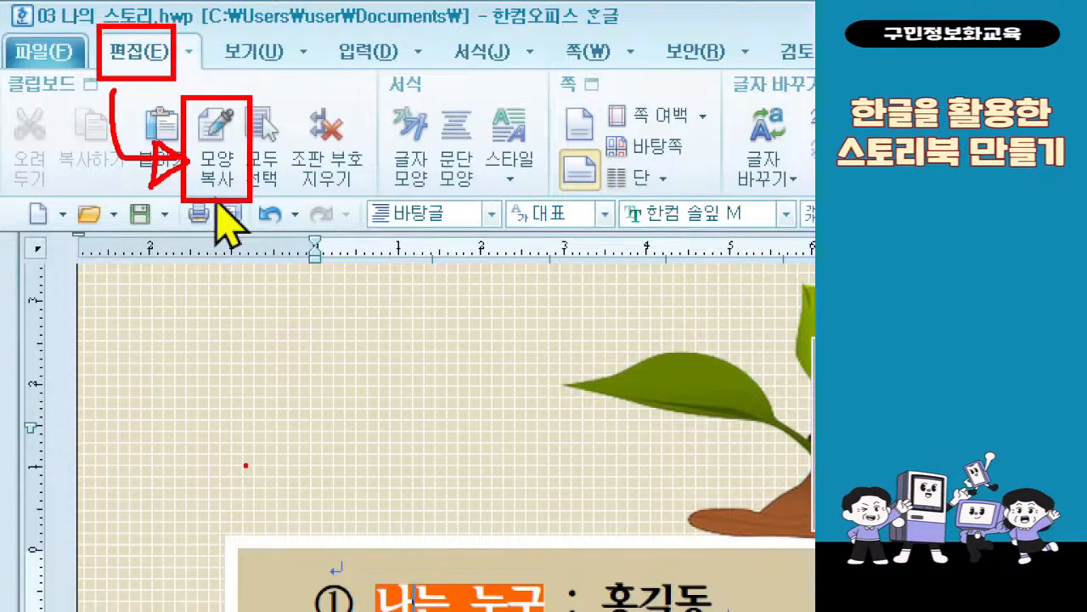
pyautogui.click(213, 170)
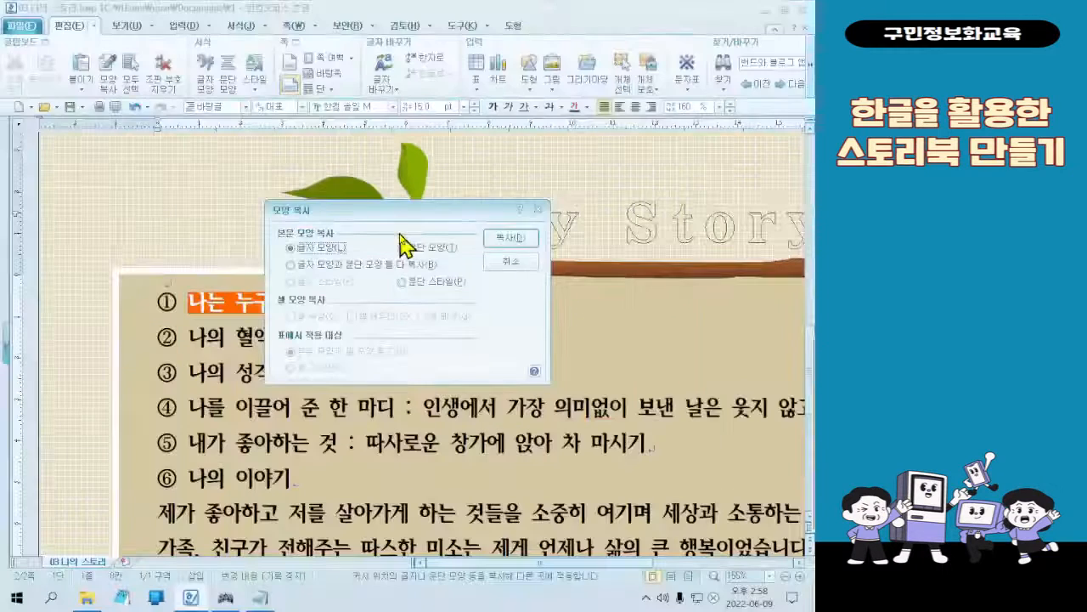
pyautogui.click(631, 316)
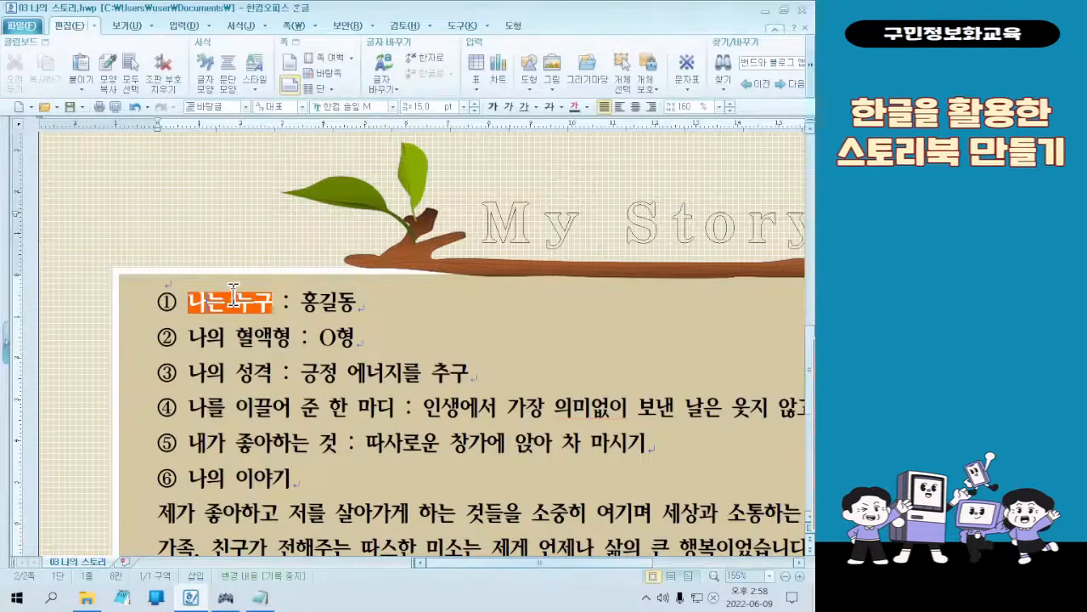
# Apply the copied character format to 나의 혈액형 on the second numbered line, leaving out the colon and answer
pyautogui.moveTo(188, 337); pyautogui.dragTo(292, 341)
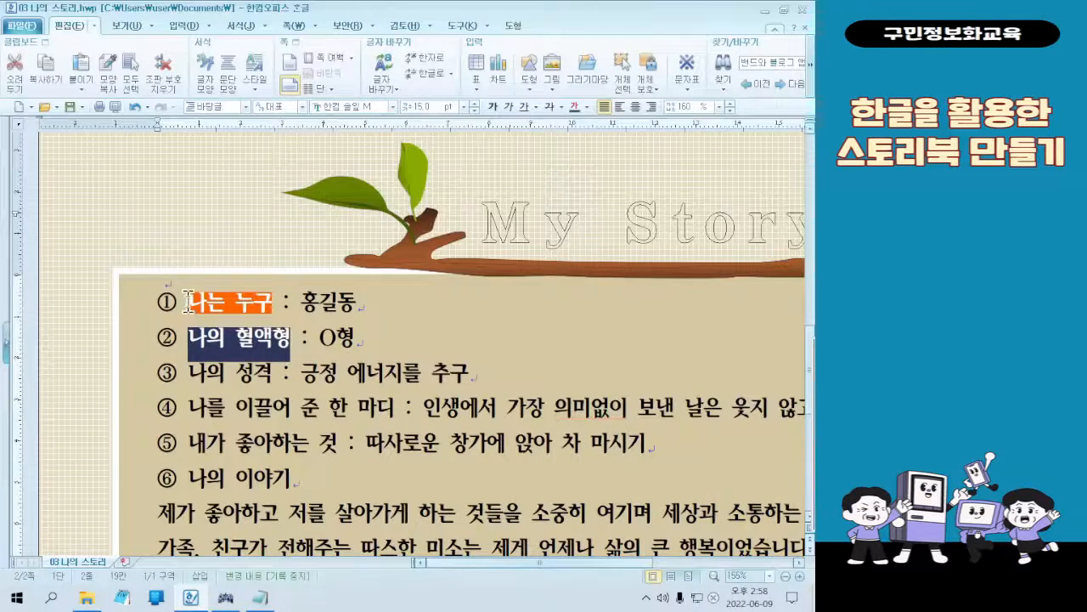
pyautogui.click(293, 341)
pyautogui.doubleClick(195, 338)
pyautogui.moveTo(267, 346); pyautogui.dragTo(292, 345)
pyautogui.scroll(-1, 230, 361)
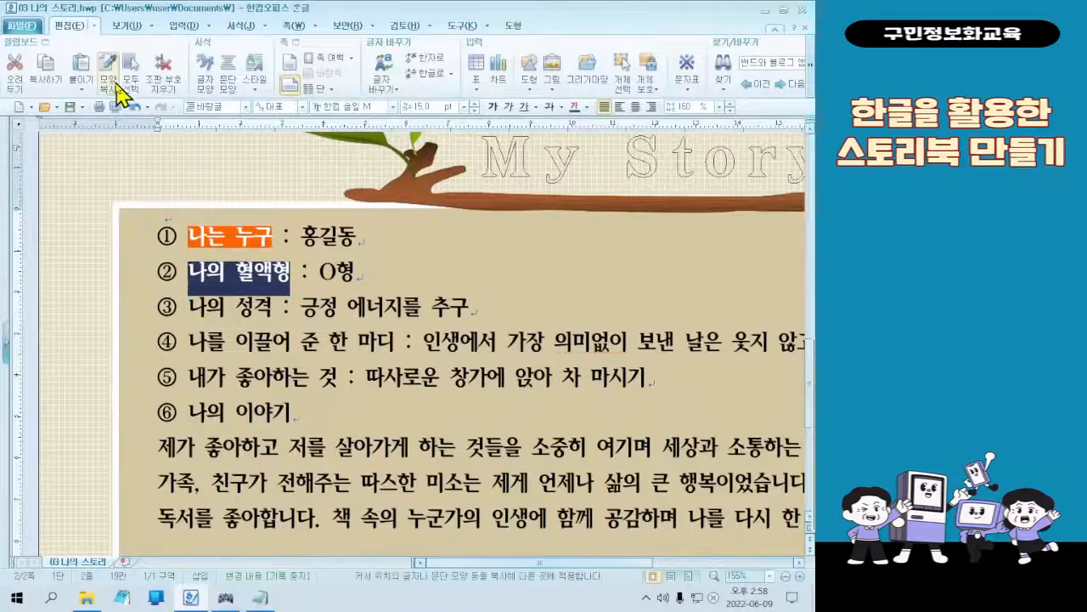
pyautogui.click(150, 148)
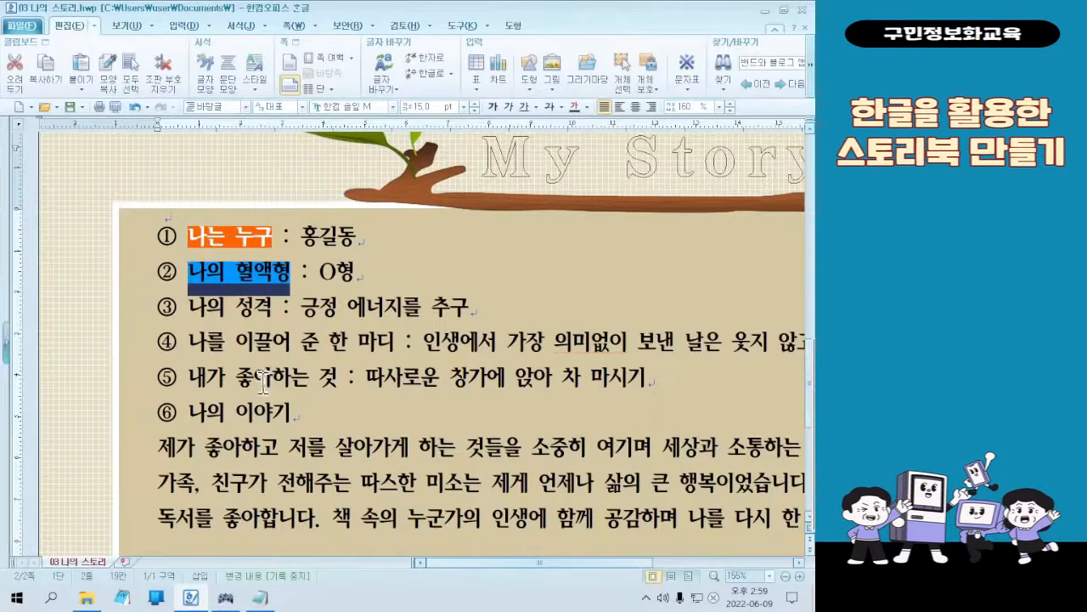
# Apply the copied character format to the labels 나의 성격, 나를 이끌어 준 한 마디 and 내가 좋아하는 것
pyautogui.click(240, 308)
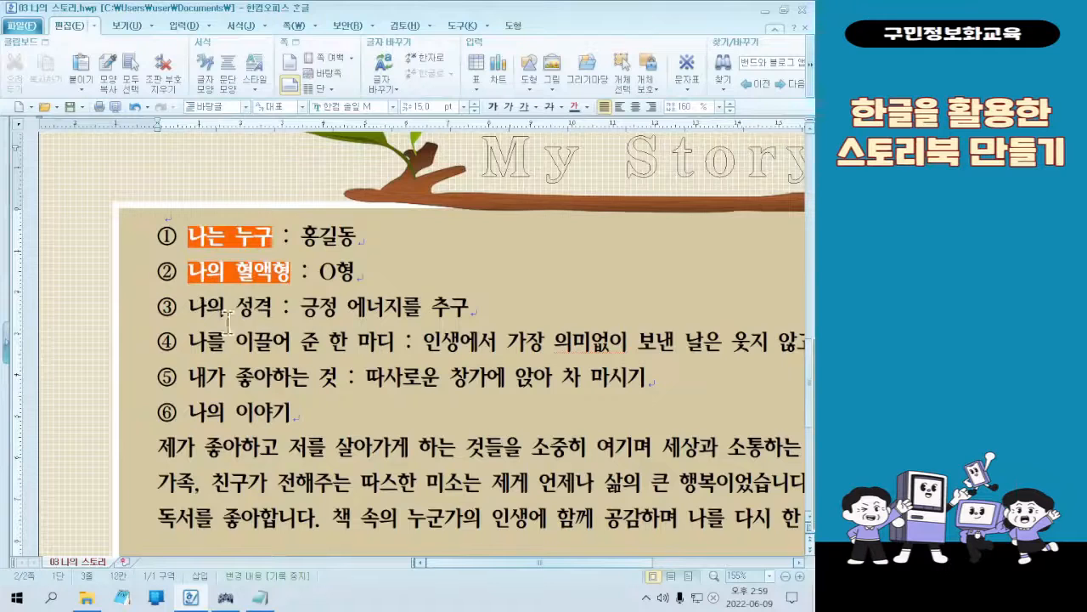
pyautogui.moveTo(188, 311); pyautogui.dragTo(267, 320)
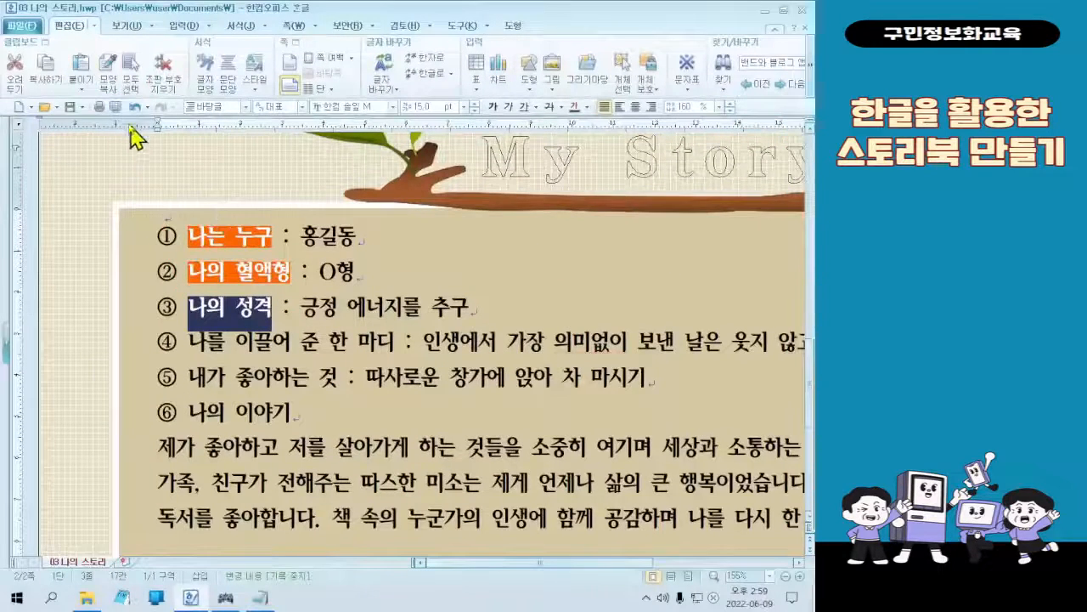
pyautogui.click(159, 118)
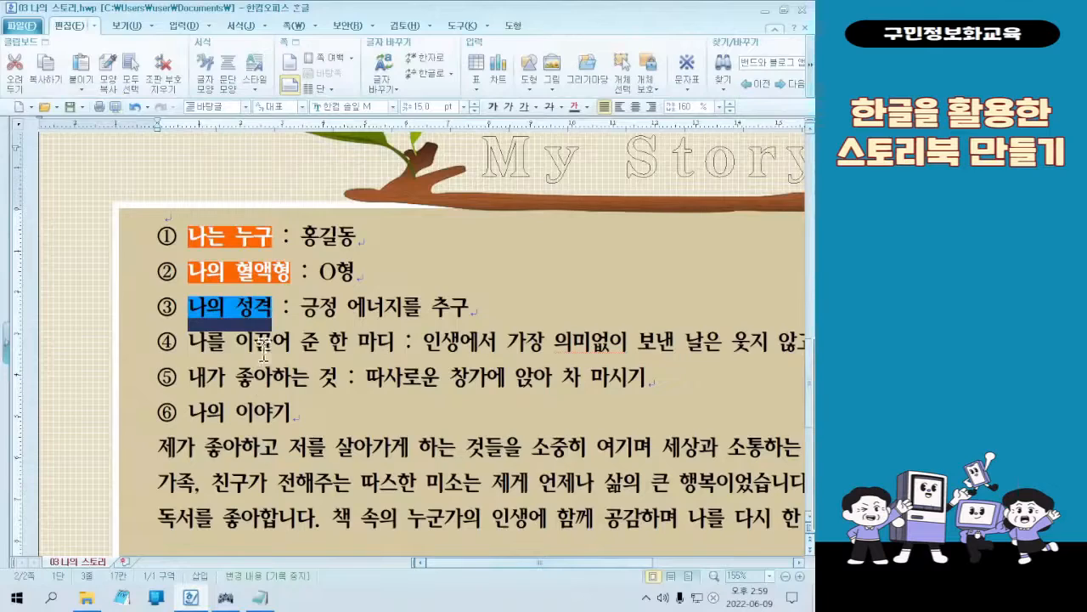
pyautogui.moveTo(188, 342); pyautogui.dragTo(401, 355)
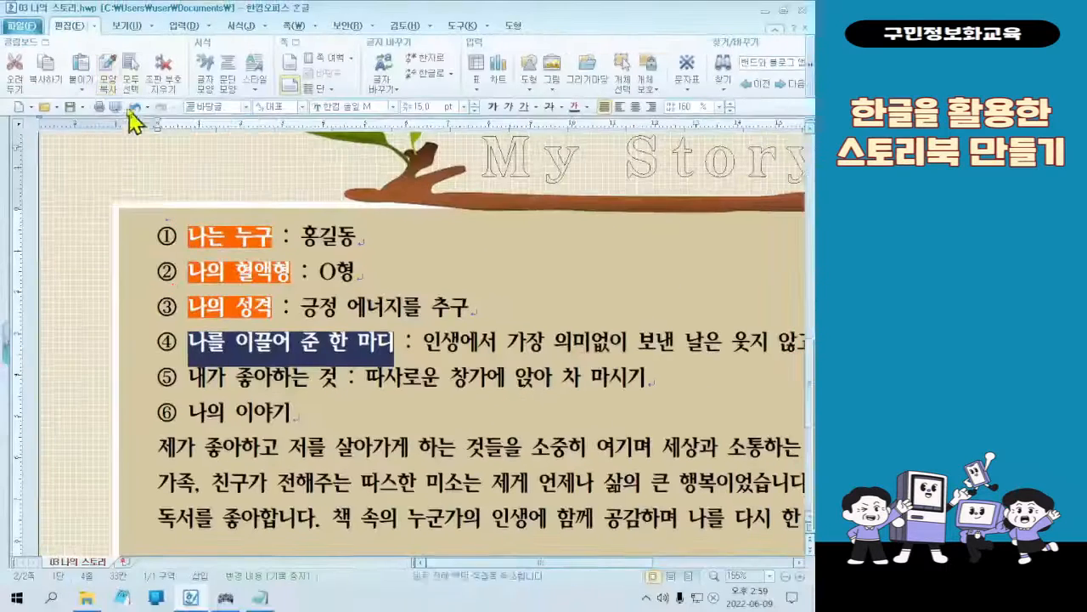
pyautogui.click(105, 61)
pyautogui.moveTo(189, 380); pyautogui.dragTo(329, 384)
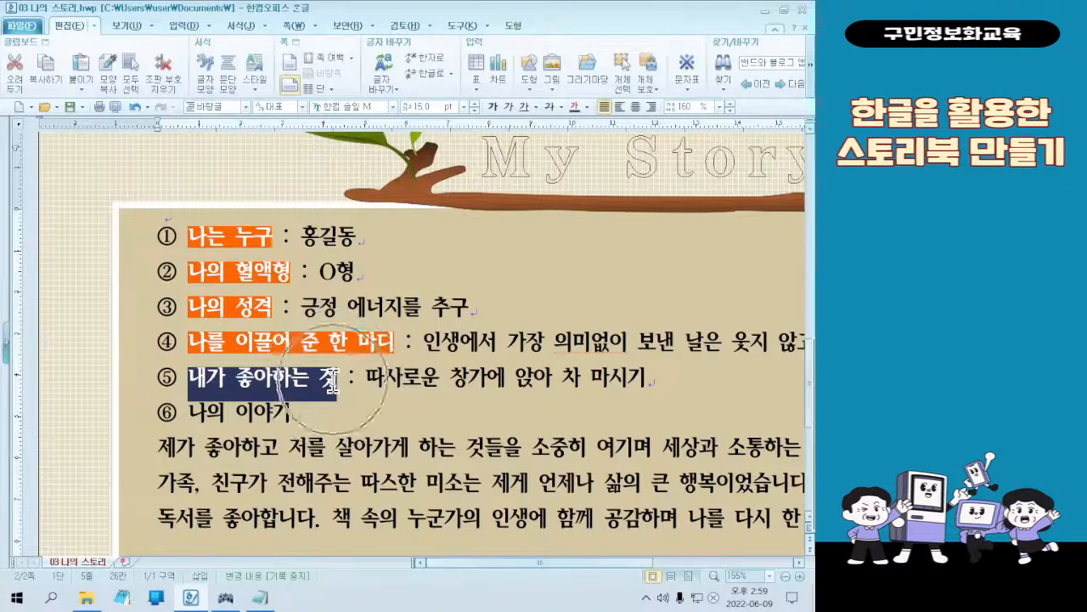
pyautogui.click(113, 83)
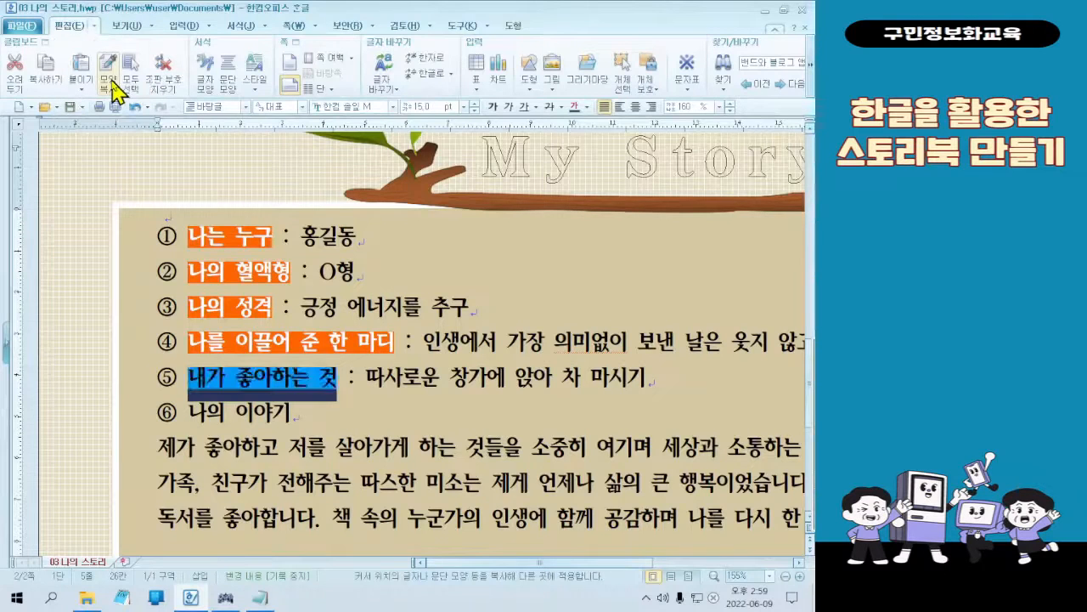
pyautogui.click(279, 448)
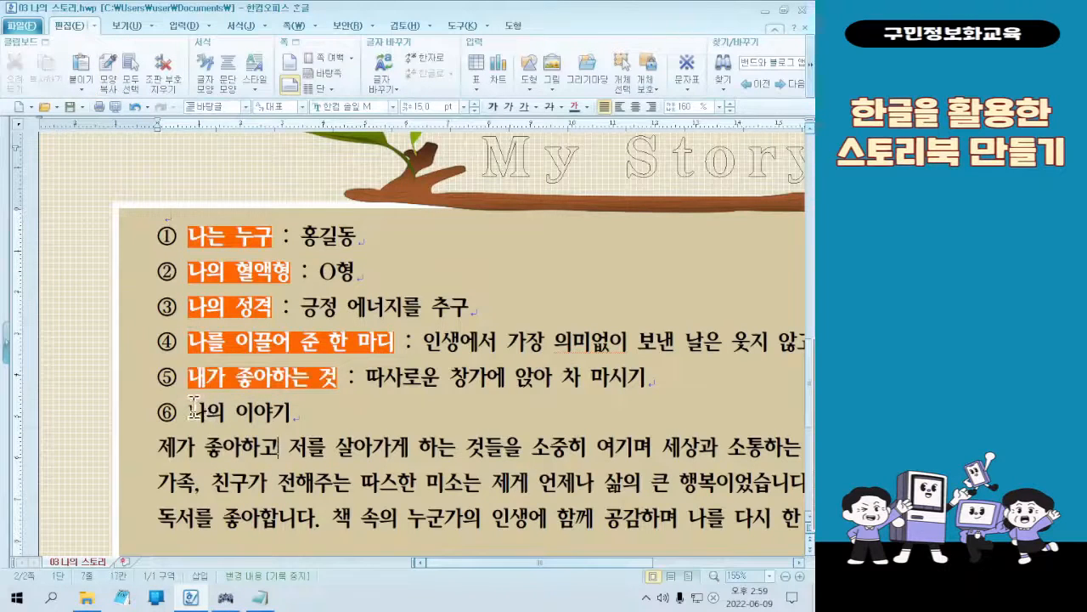
# Try to apply the copied character format to the whole label 나의 이야기 and undo it
pyautogui.moveTo(192, 411); pyautogui.dragTo(305, 410)
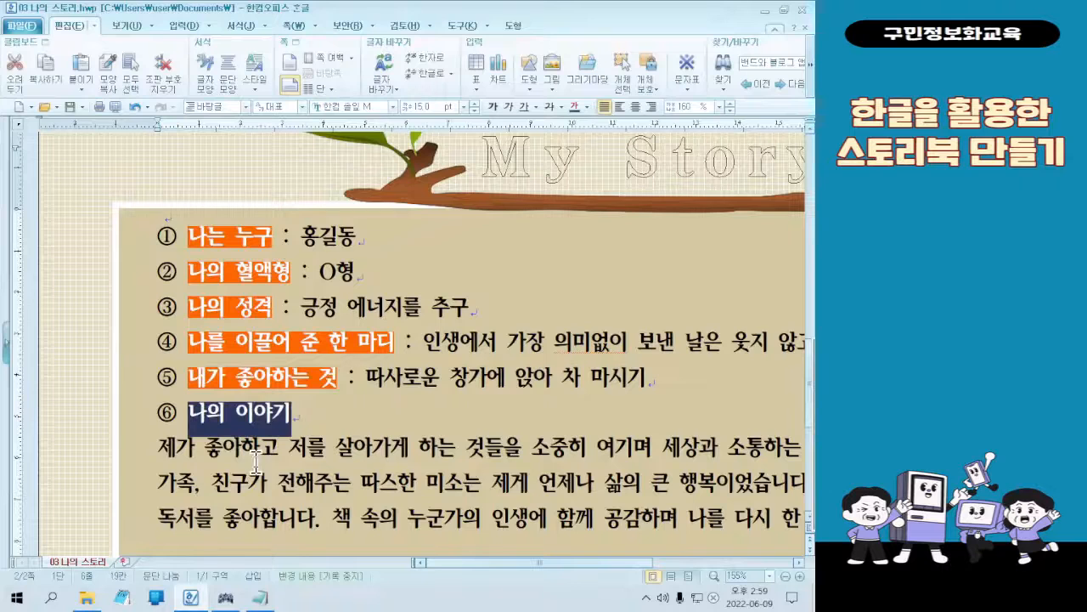
pyautogui.click(111, 84)
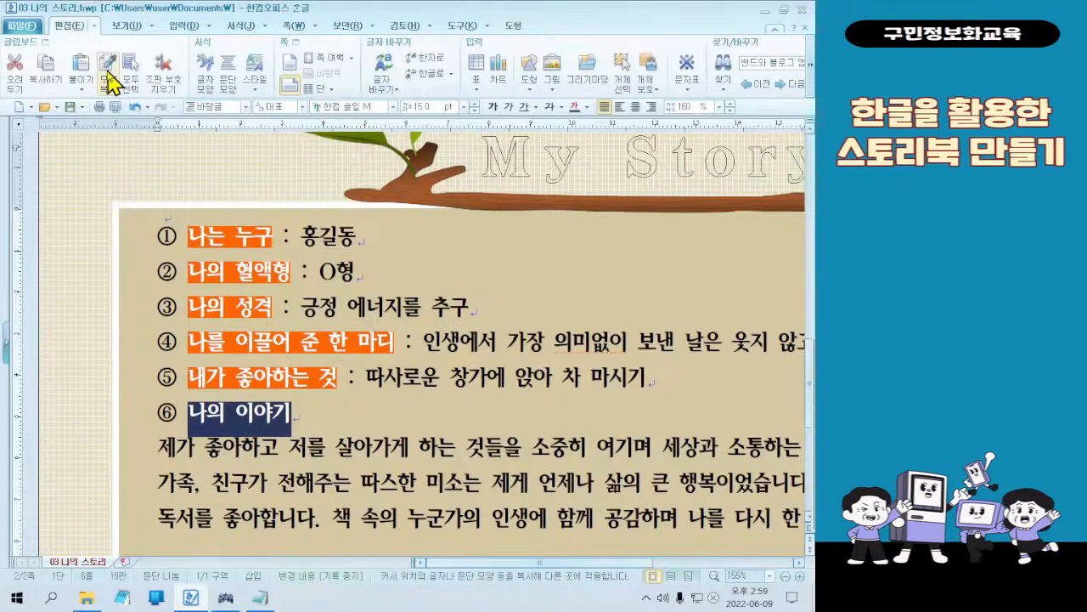
pyautogui.click(298, 437)
pyautogui.hotkey('ctrl', 'z')
pyautogui.click(238, 418)
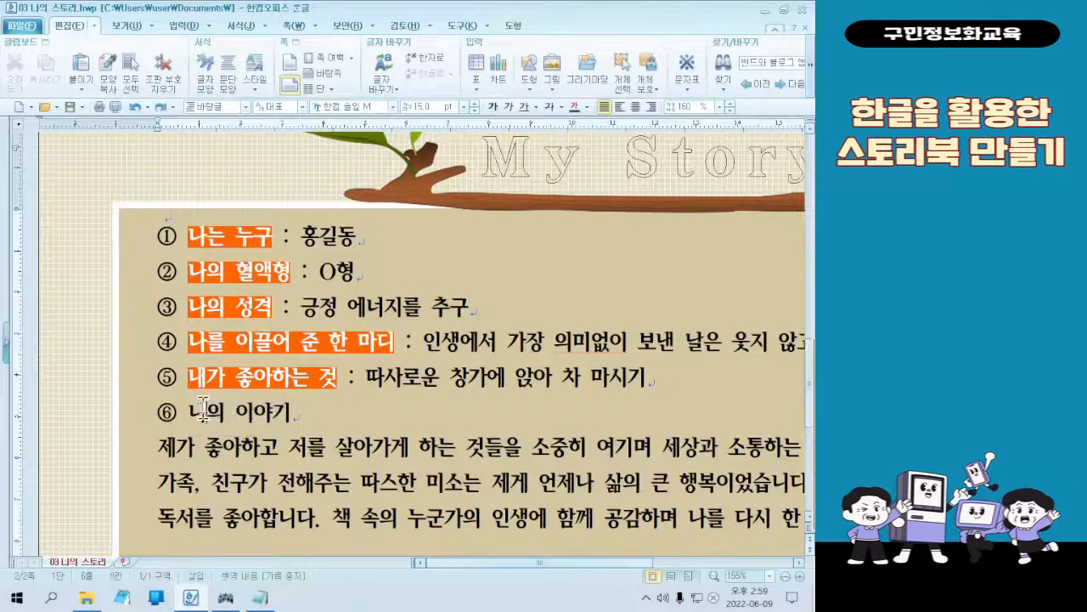
pyautogui.moveTo(204, 410); pyautogui.dragTo(283, 411)
pyautogui.click(304, 411)
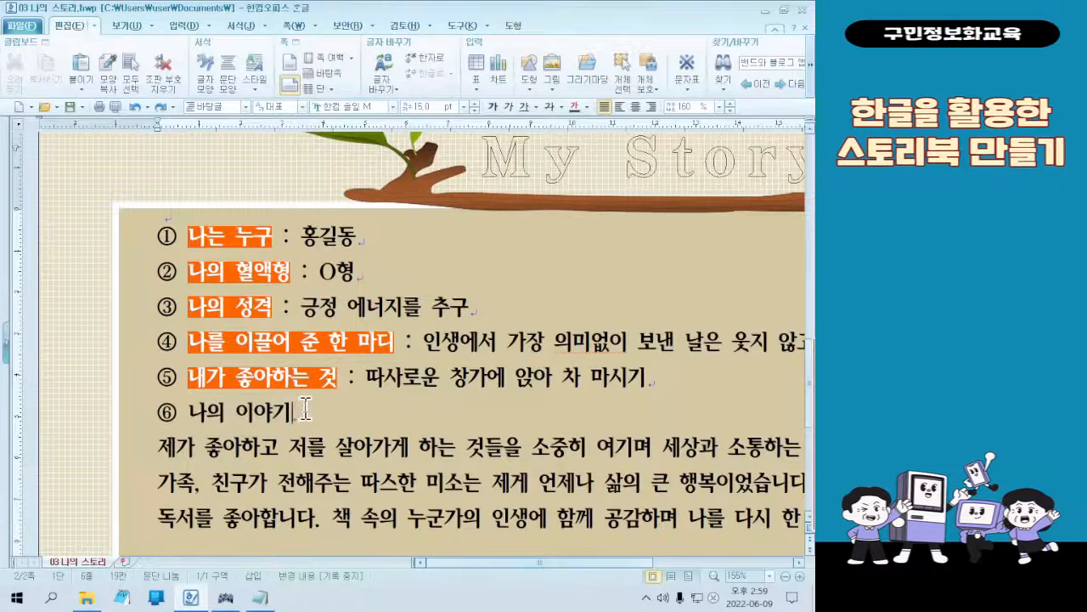
pyautogui.press('Return')
pyautogui.press('Delete')
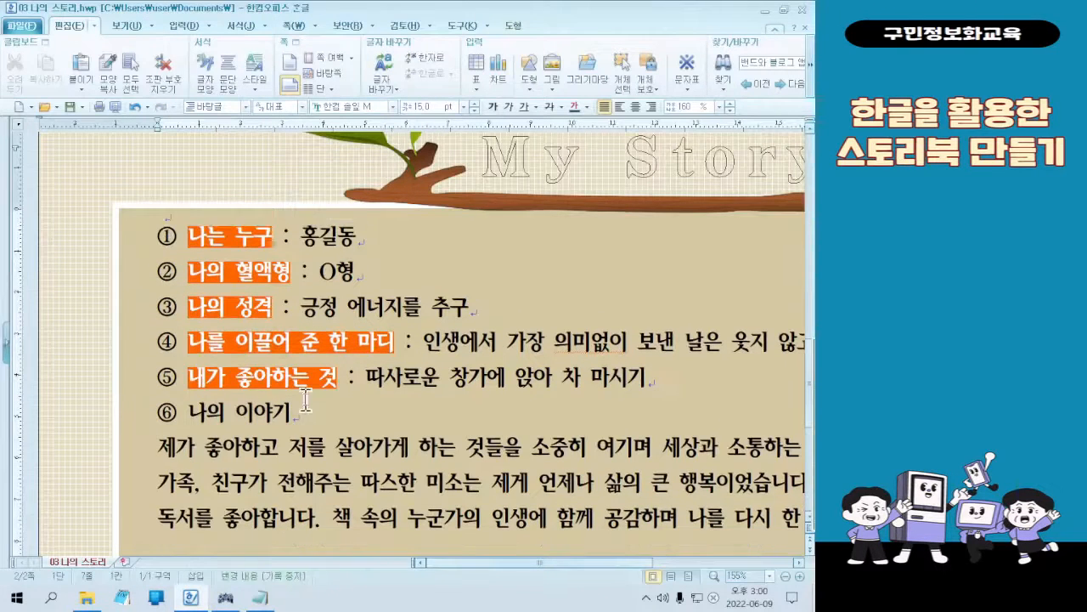
# Retry the copied character format on 나의 이야기 in the sixth numbered line, undoing each attempt
pyautogui.moveTo(191, 411); pyautogui.dragTo(291, 412)
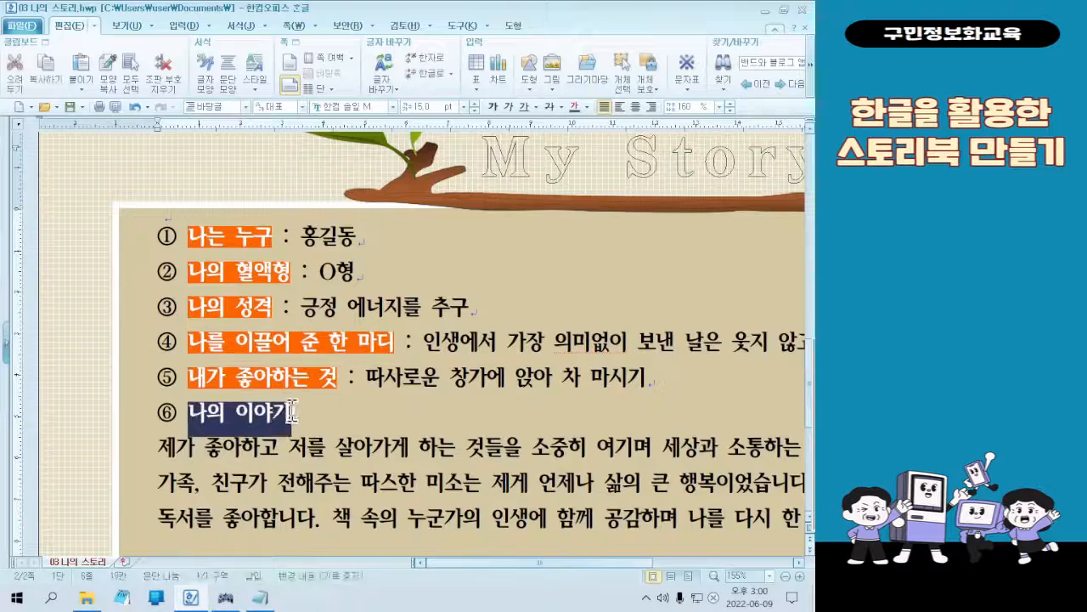
pyautogui.click(116, 71)
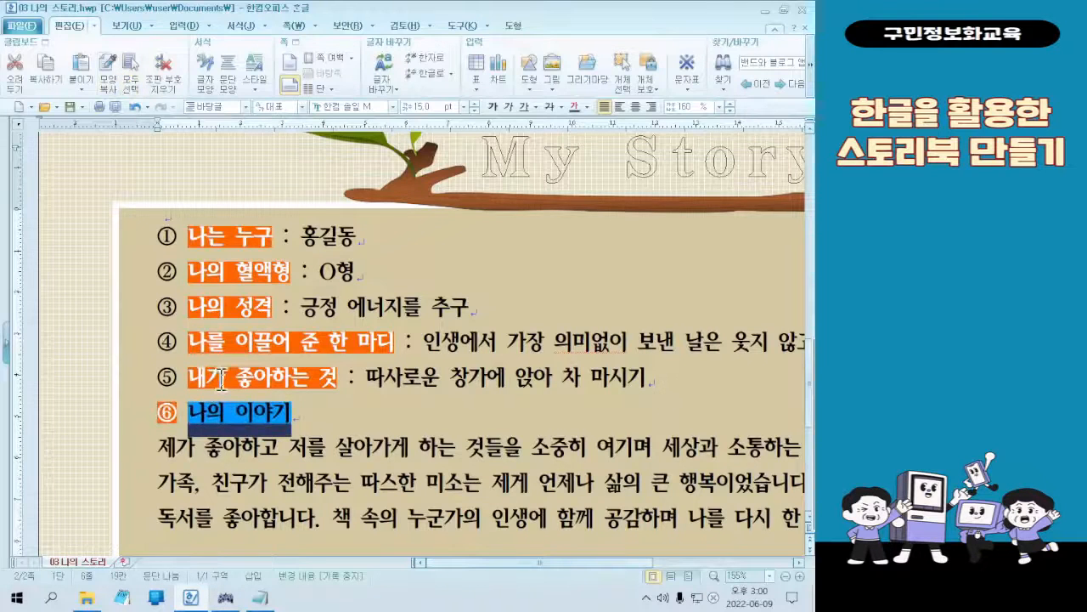
pyautogui.click(242, 416)
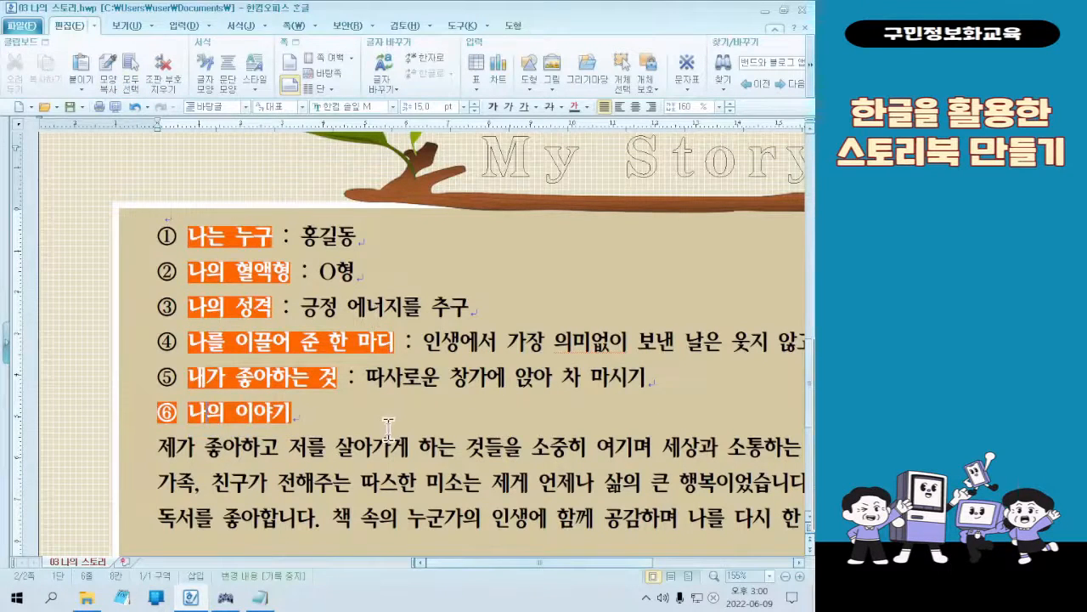
pyautogui.hotkey('ctrl', 'z')
pyautogui.click(280, 419)
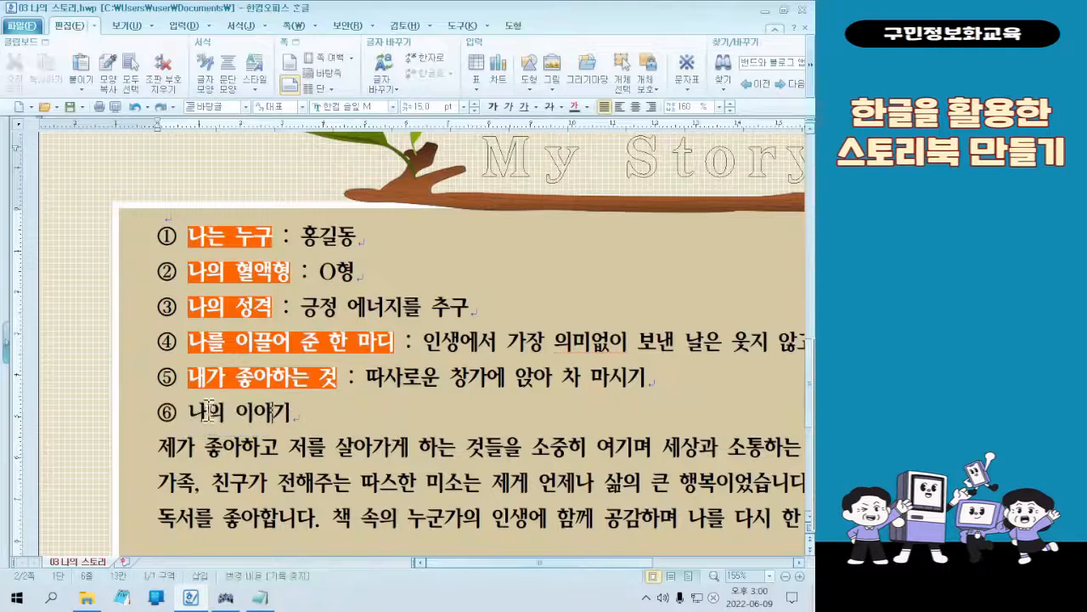
pyautogui.moveTo(213, 413); pyautogui.dragTo(293, 416)
pyautogui.click(107, 66)
pyautogui.hotkey('ctrl', 'z')
# Apply the copied character format to 나의 이야, add a space at the line's end and format the last syllable 기
pyautogui.moveTo(190, 414); pyautogui.dragTo(278, 414)
pyautogui.click(107, 68)
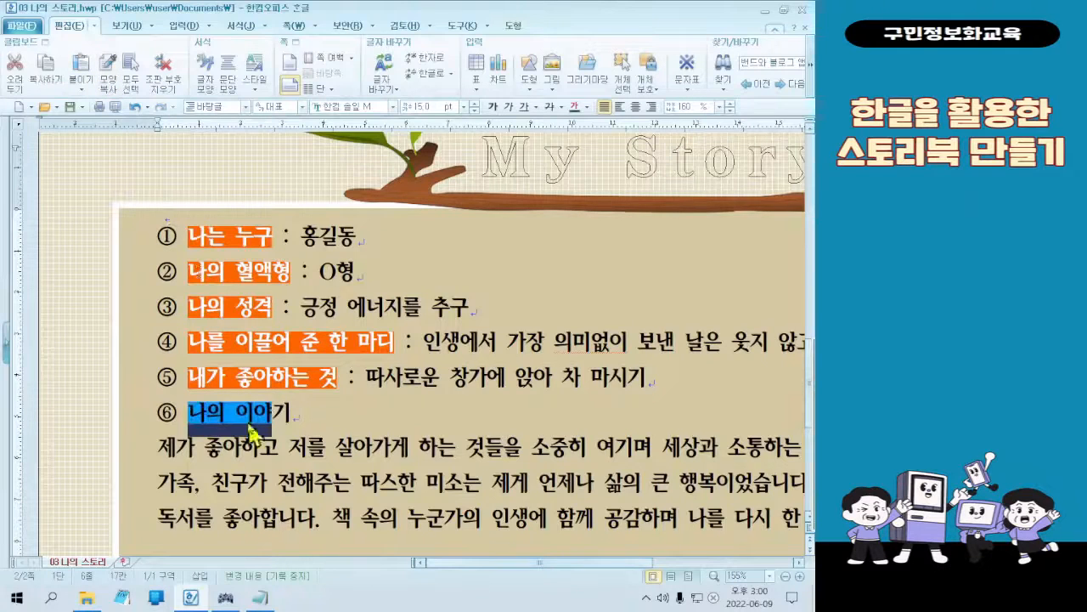
pyautogui.click(311, 420)
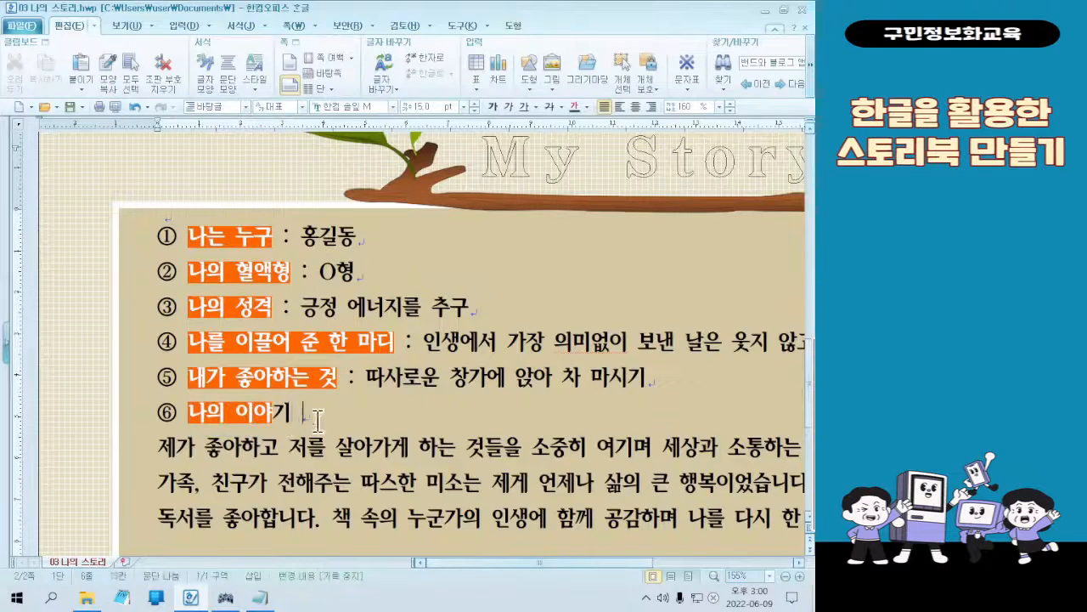
pyautogui.moveTo(294, 413); pyautogui.dragTo(274, 414)
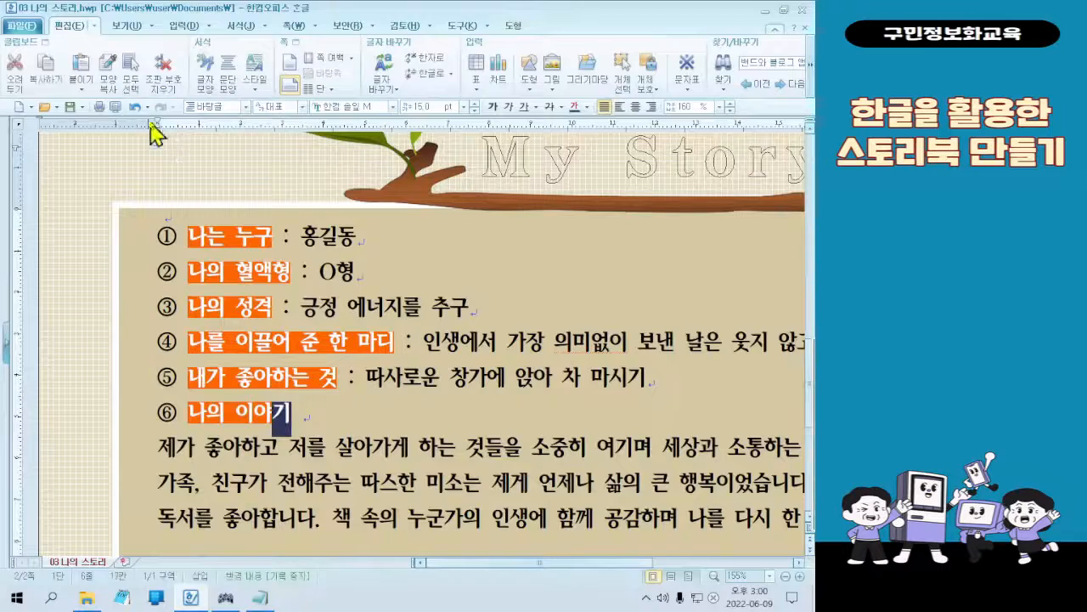
pyautogui.click(117, 81)
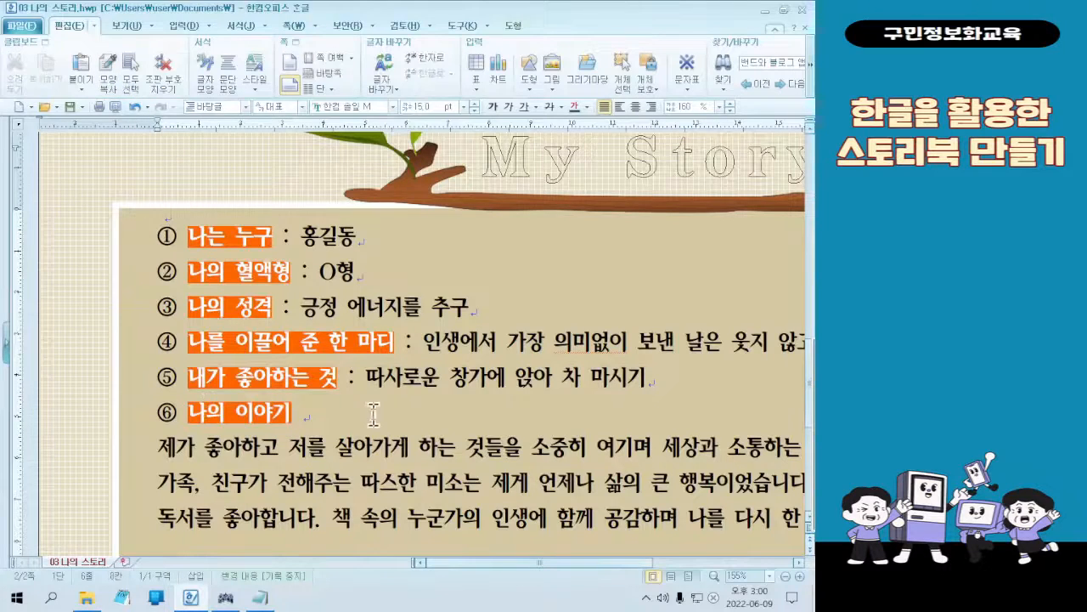